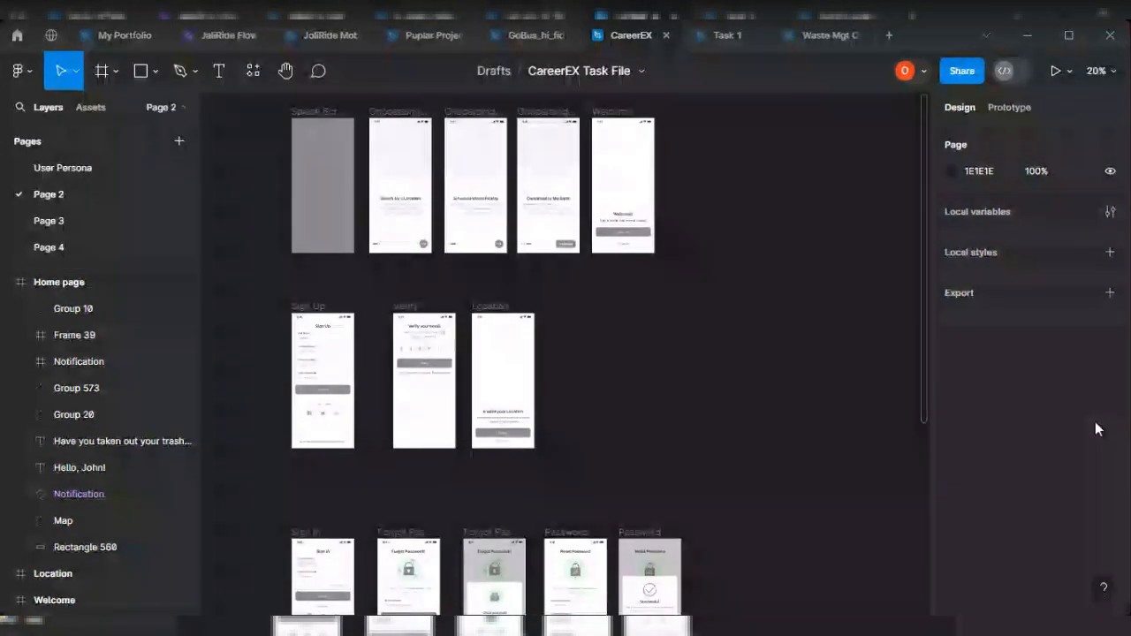
Step: Restrict the file's link sharing to "Only people invited to this file" and close the sharing settings
left_click(945, 76)
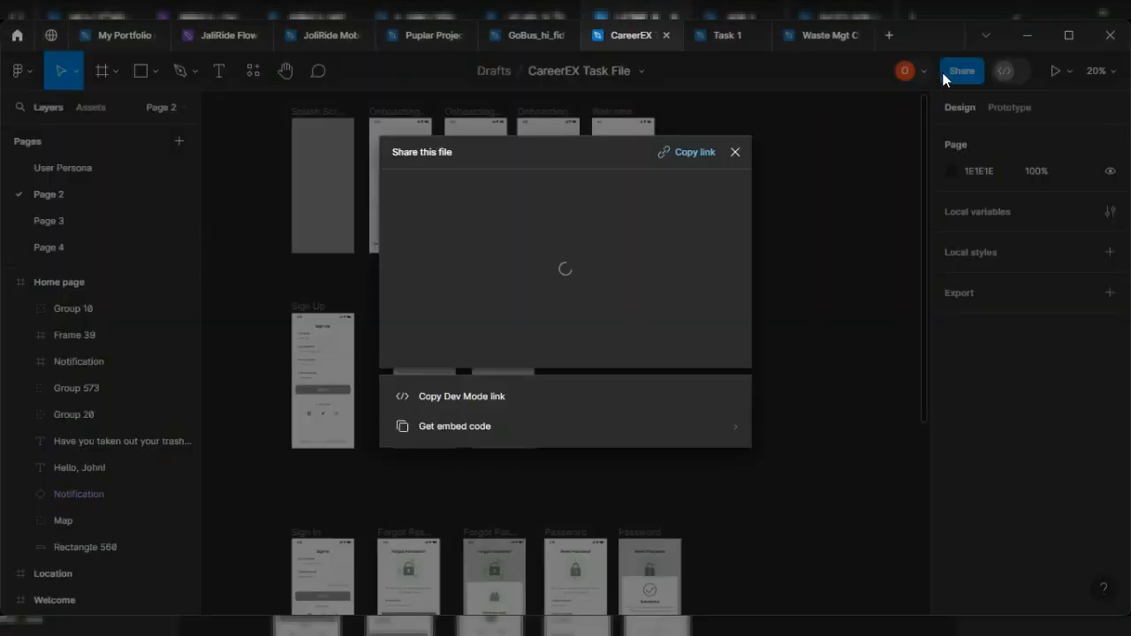
left_click(510, 288)
left_click(509, 314)
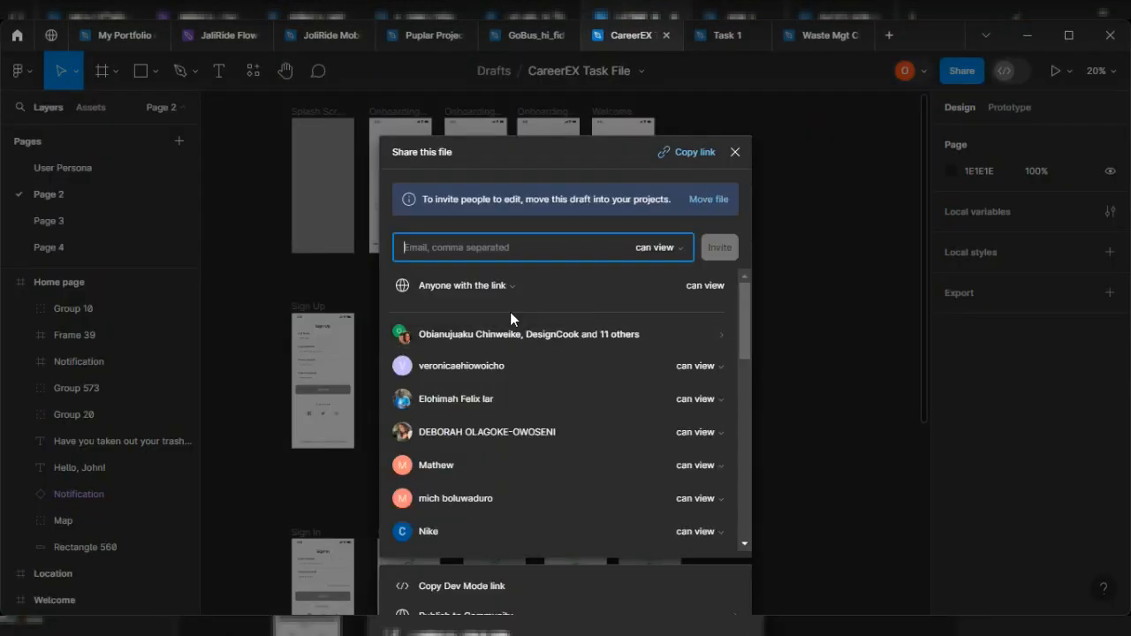
left_click(492, 286)
left_click(499, 307)
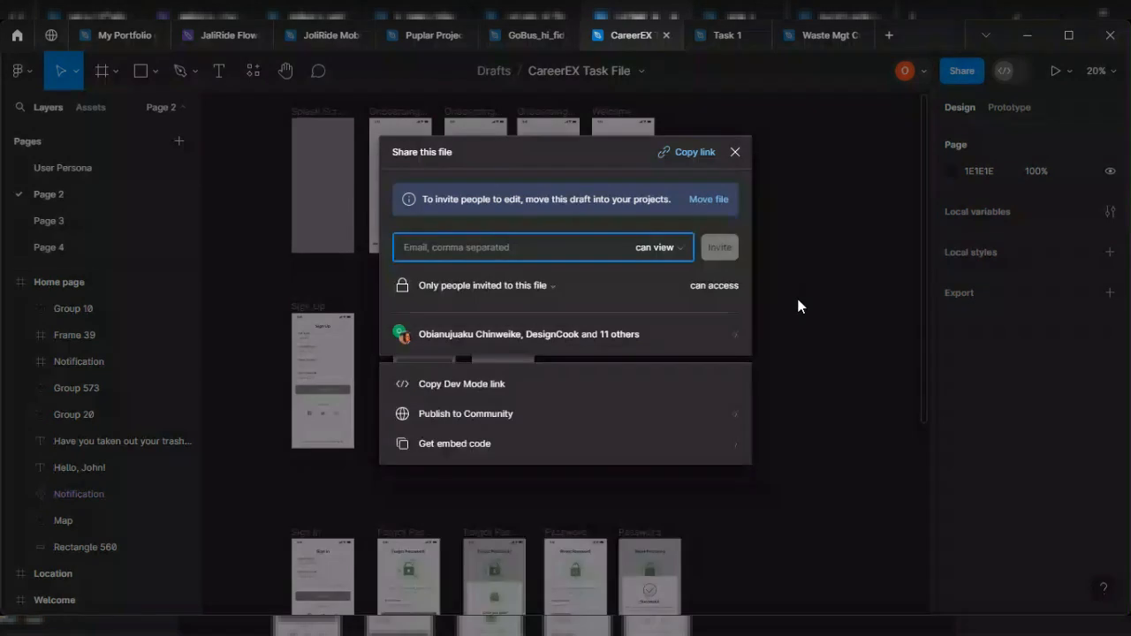
left_click(798, 305)
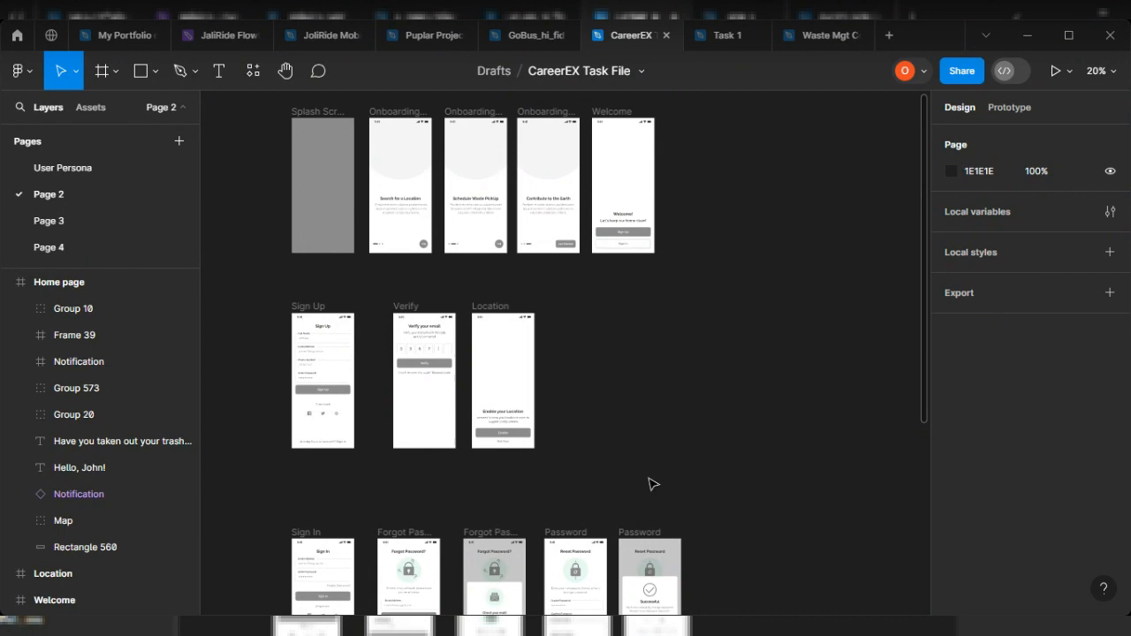
Step: Survey all wireframe frames on Page 2, from the splash and onboarding row to the home page
scroll(640, 430, "up", 3)
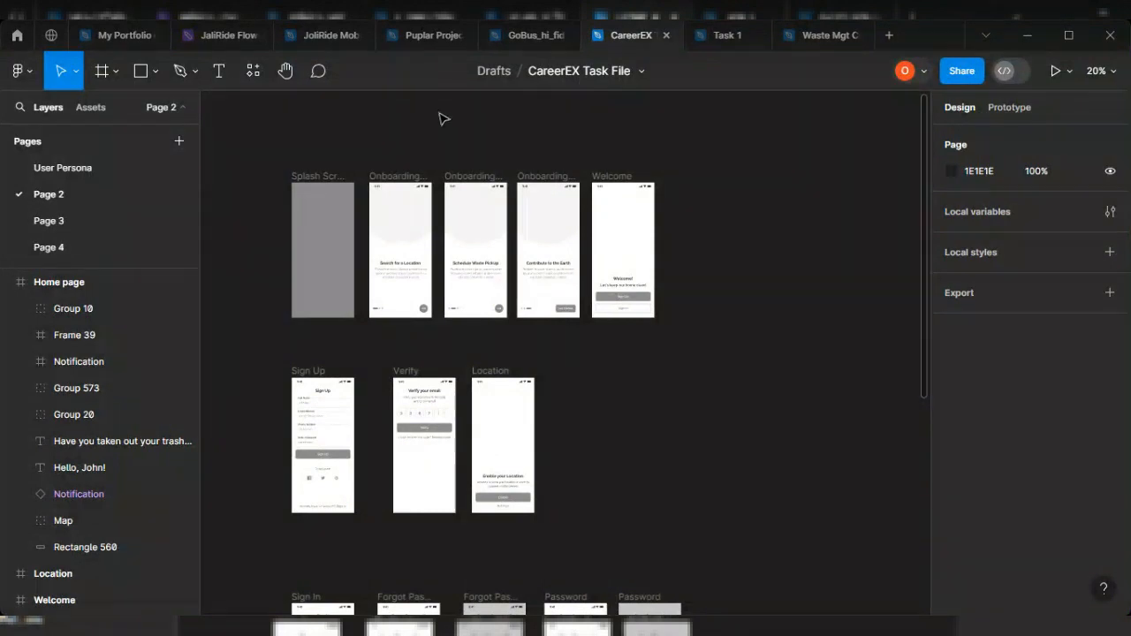
scroll(651, 406, "down", 1)
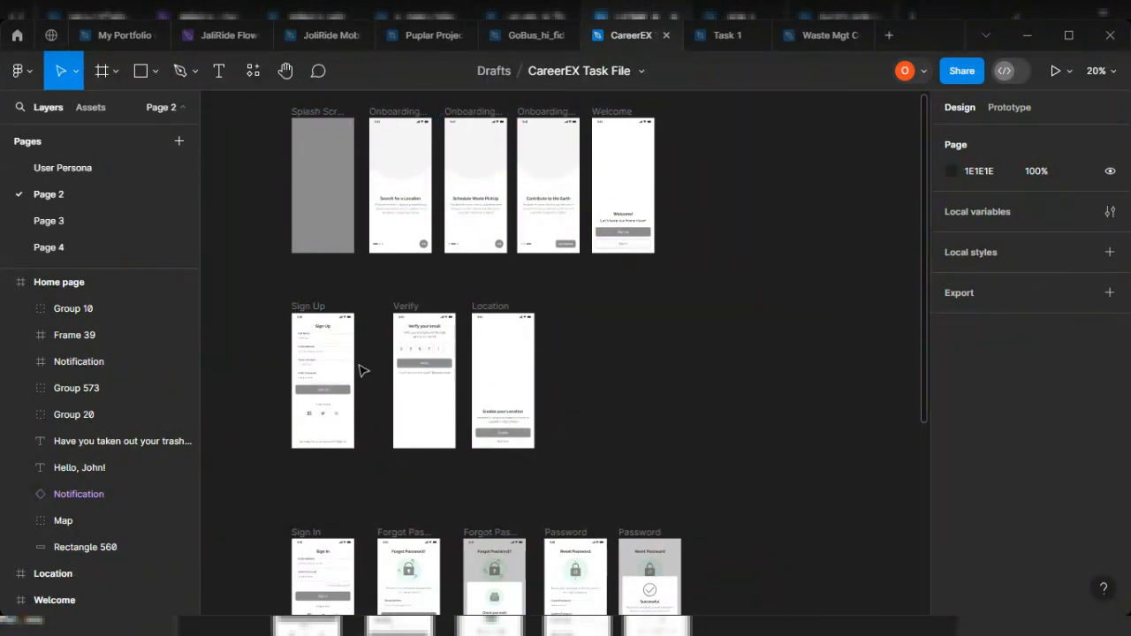
left_click(349, 394)
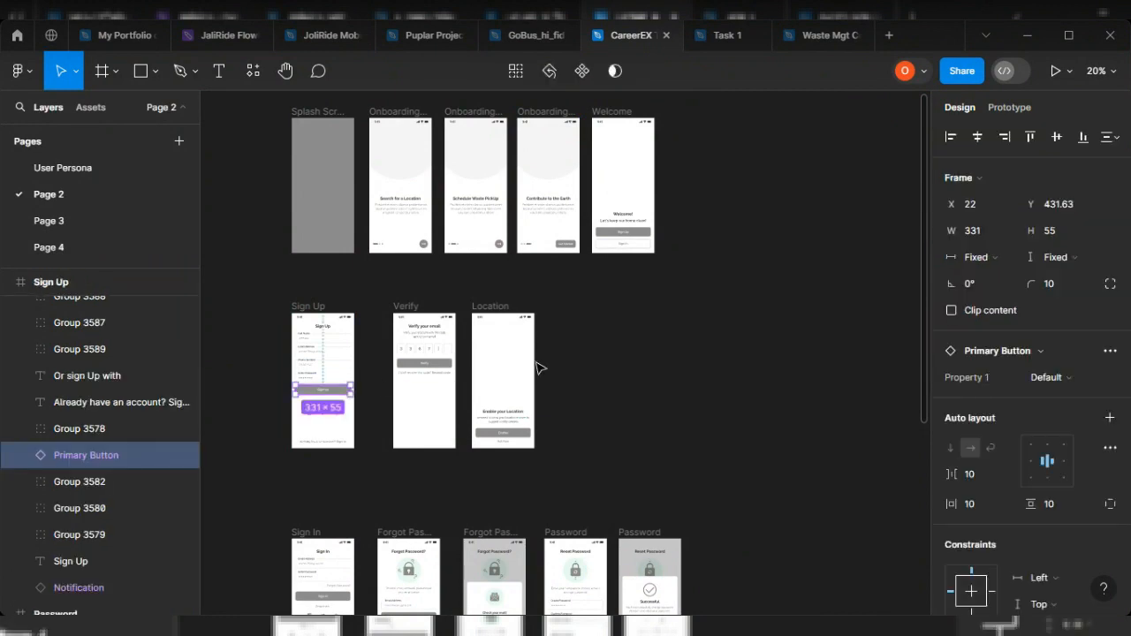
left_click(598, 369)
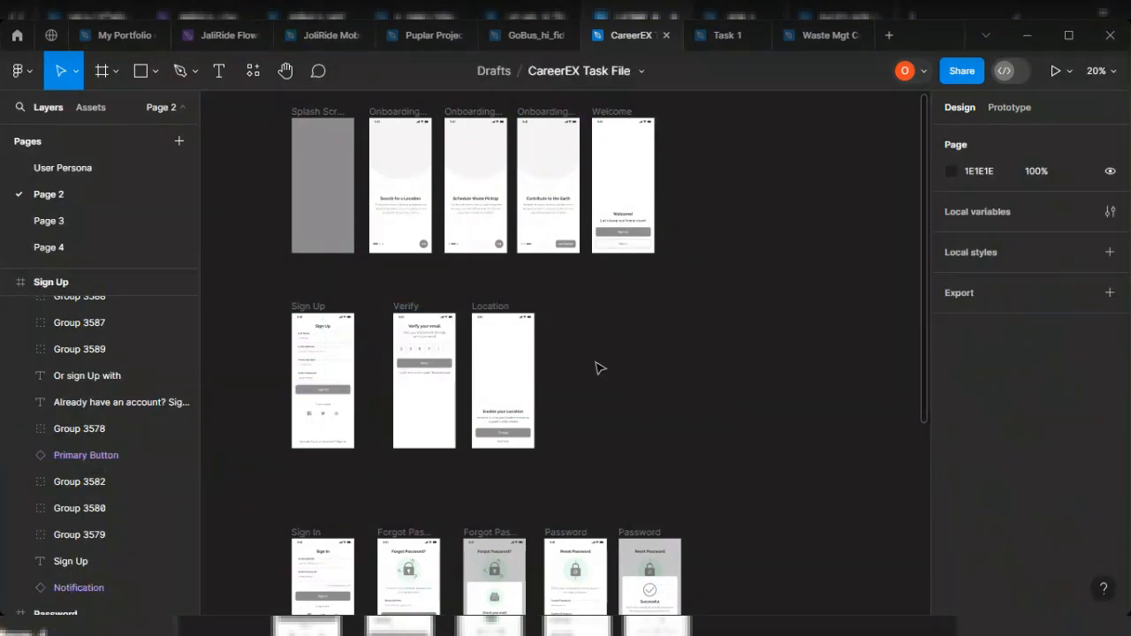
scroll(261, 147, "up", 1)
left_click(312, 139)
scroll(478, 482, "down", 5)
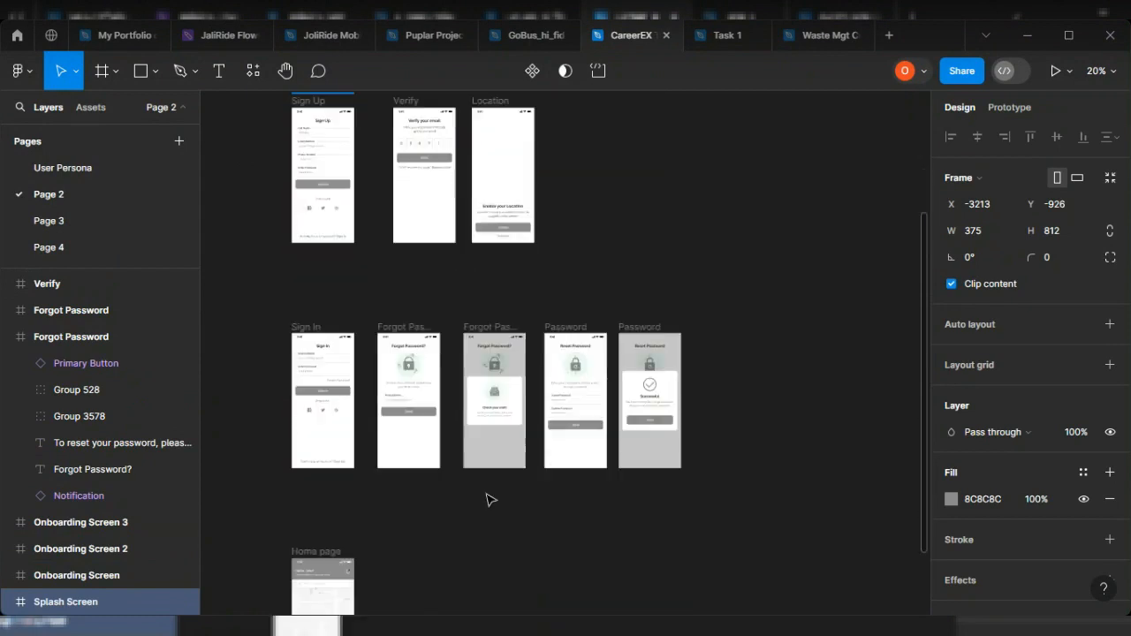
scroll(486, 495, "up", 3)
scroll(481, 489, "up", 5)
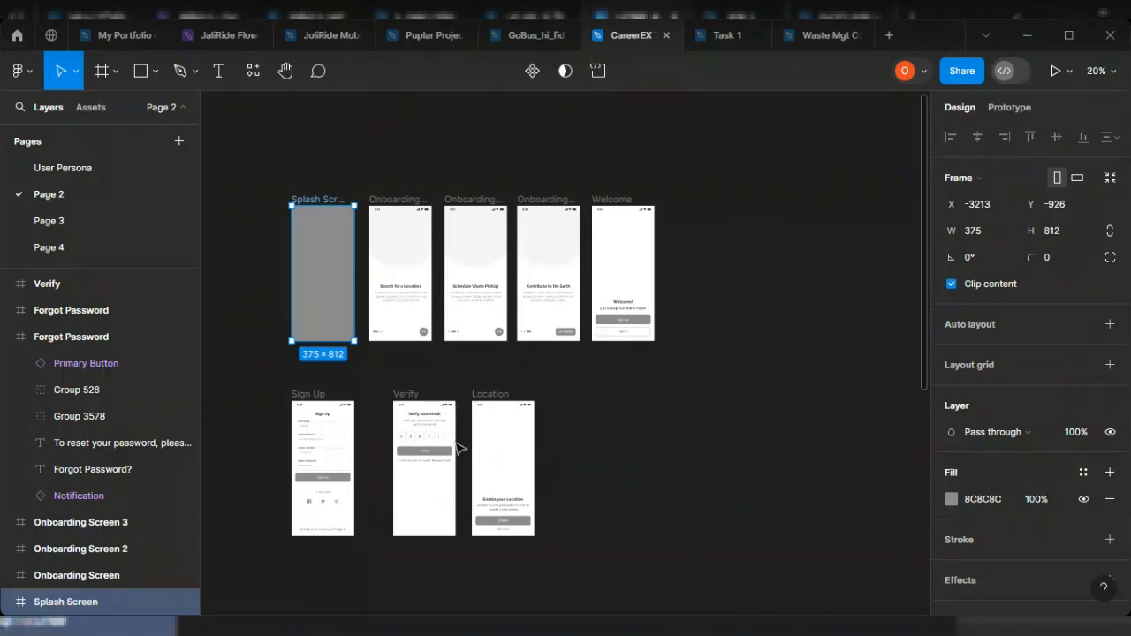
scroll(277, 343, "down", 5)
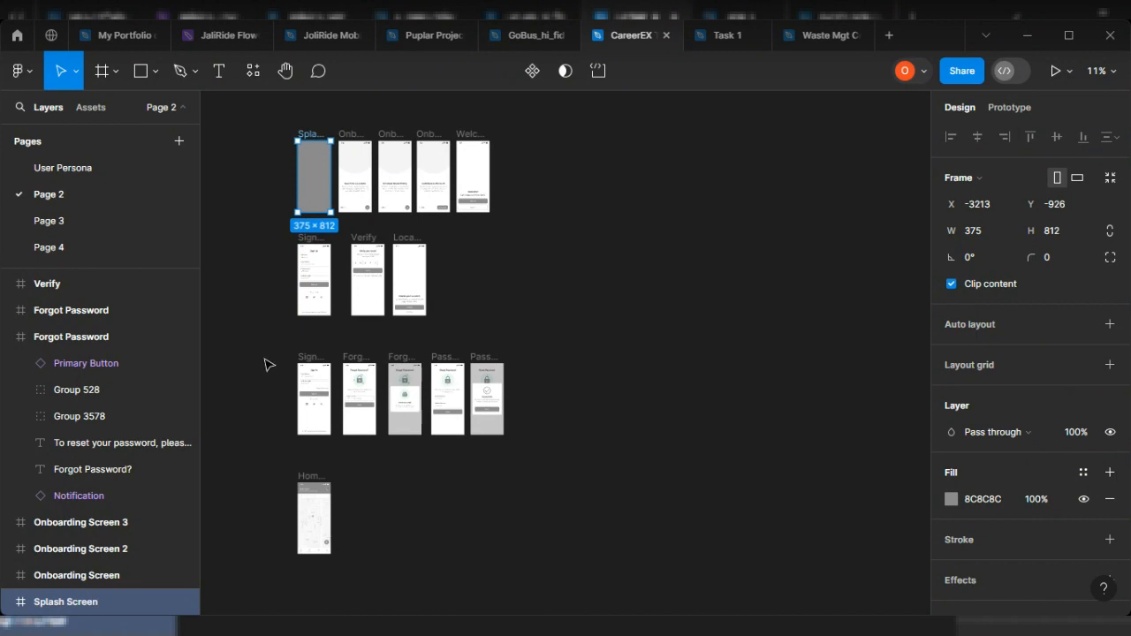
left_click(311, 126)
left_click_drag(266, 105, 695, 479)
scroll(694, 479, "up", 2)
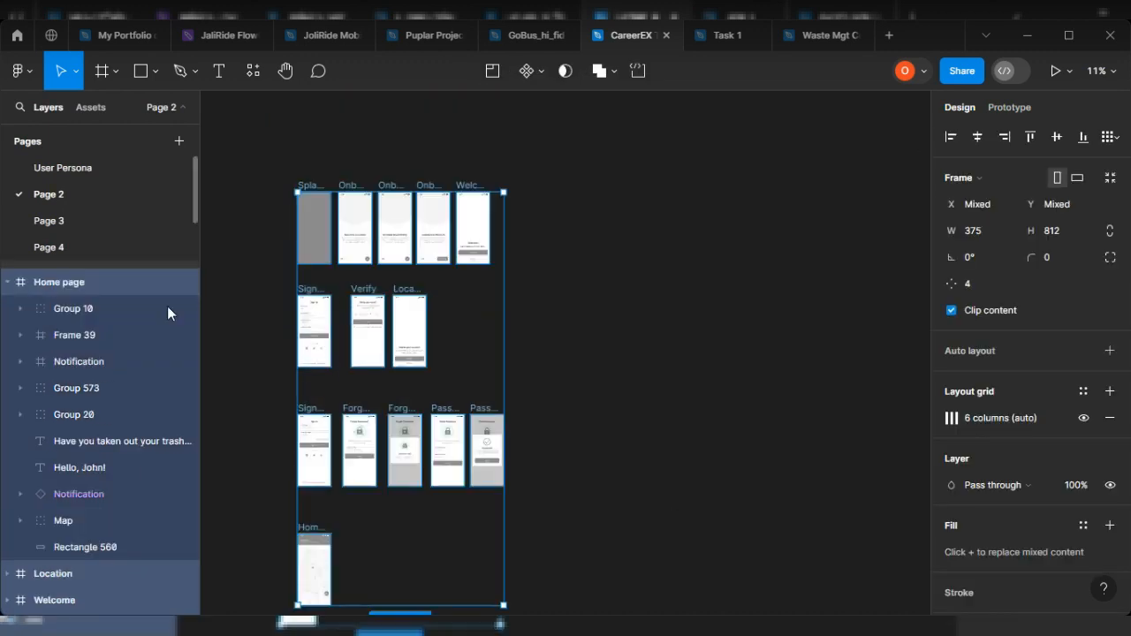
left_click(563, 313)
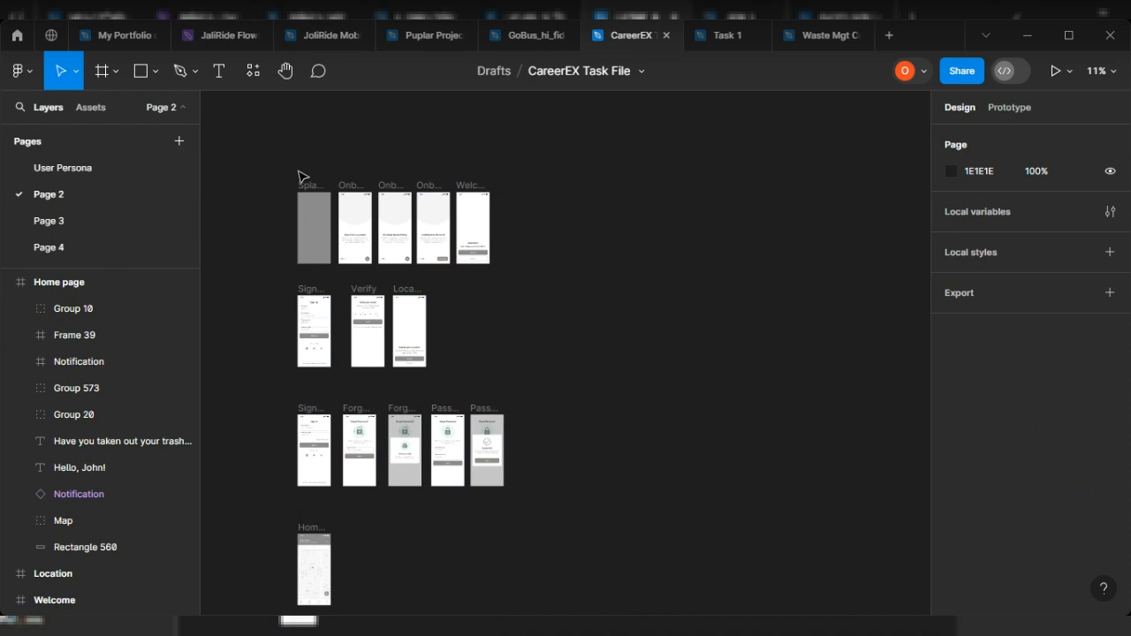
Step: Examine the Splash Screen and the neighbouring onboarding frames in the first row up close
scroll(297, 194, "up", 5)
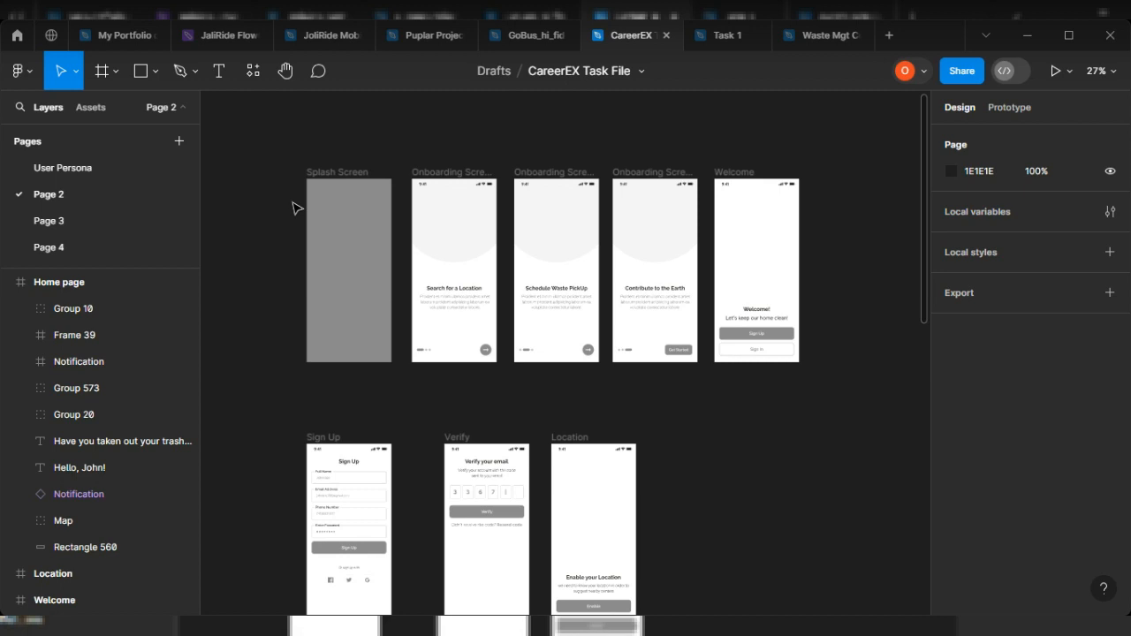
left_click(336, 173)
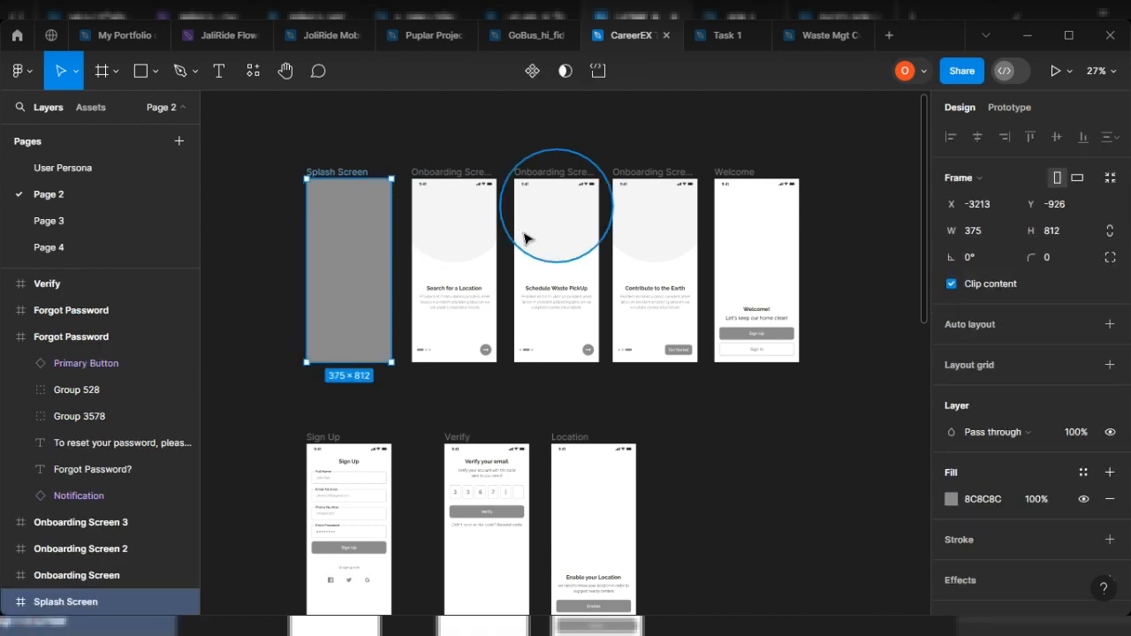
left_click(394, 156)
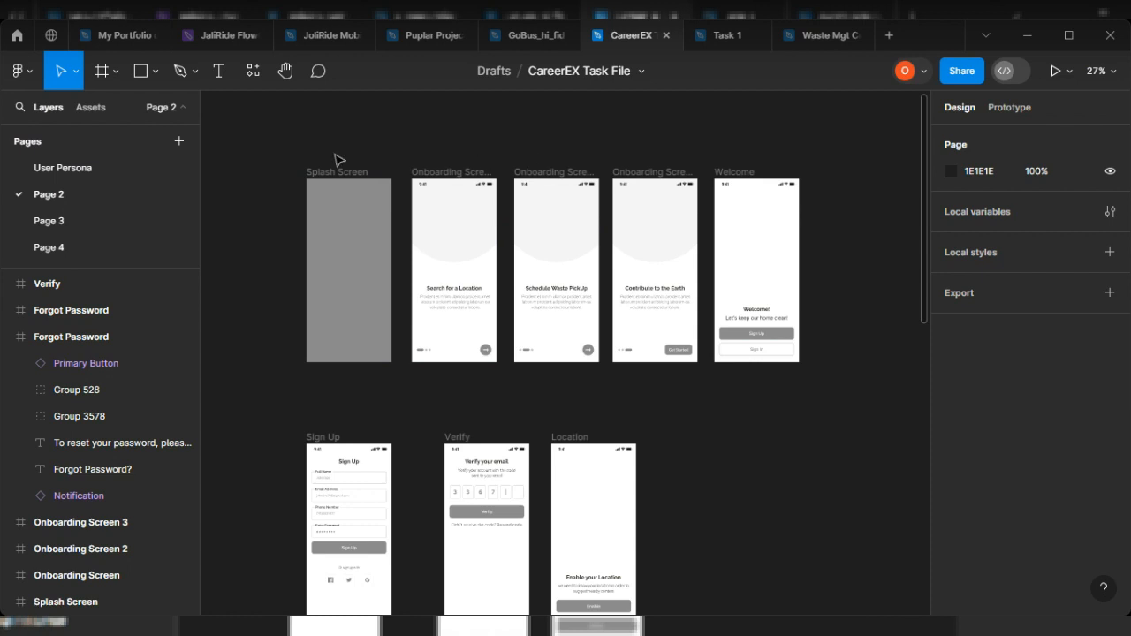
left_click(358, 173)
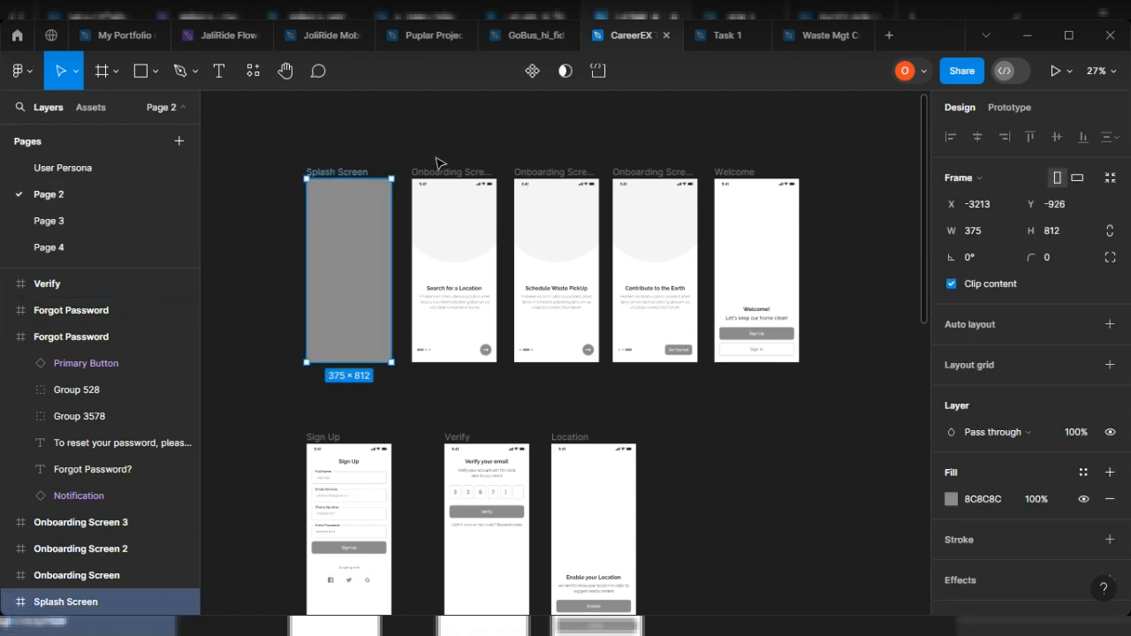
left_click(436, 172)
left_click(380, 152)
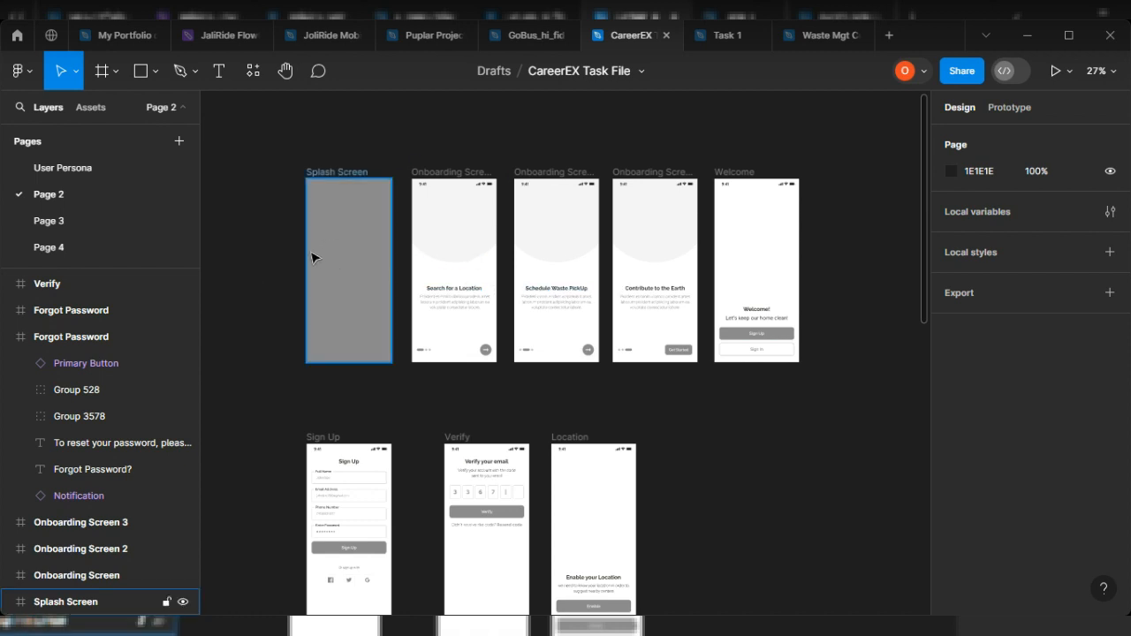
left_click(339, 172)
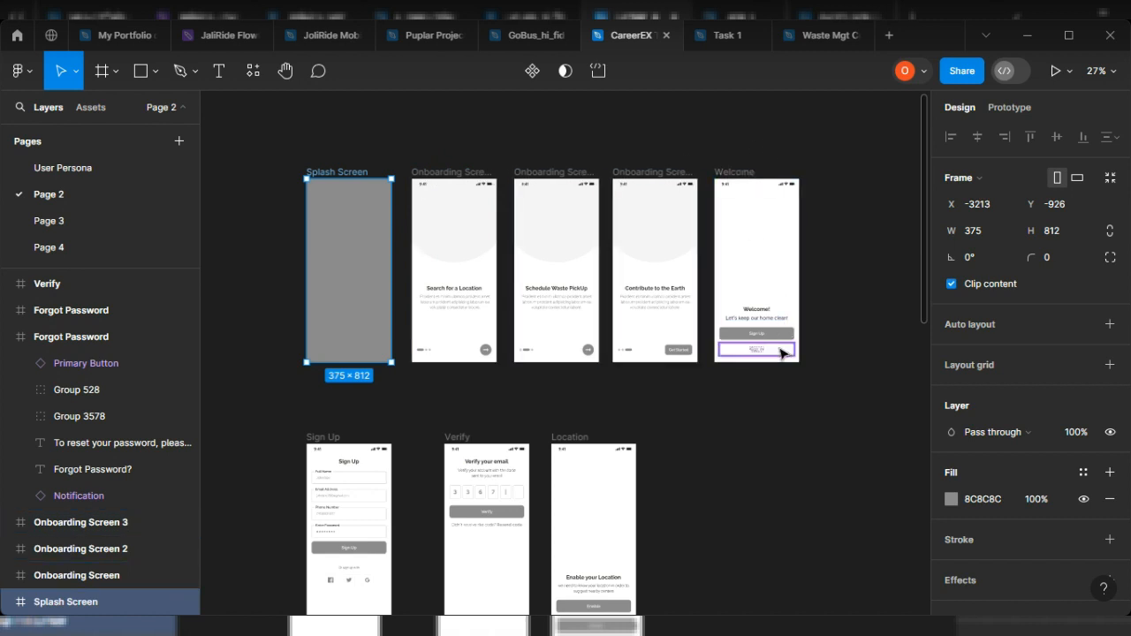
Step: Examine the sign-up, sign-in, password reset and Home page frames, and return to the first row with nothing selected
scroll(747, 331, "down", 8)
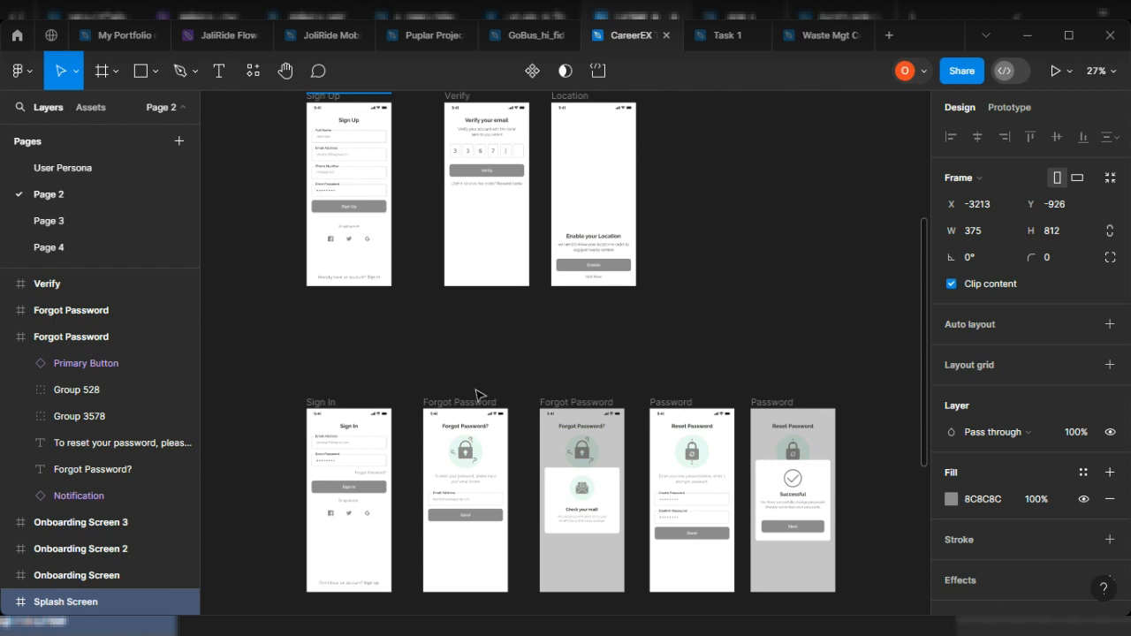
scroll(475, 395, "down", 5)
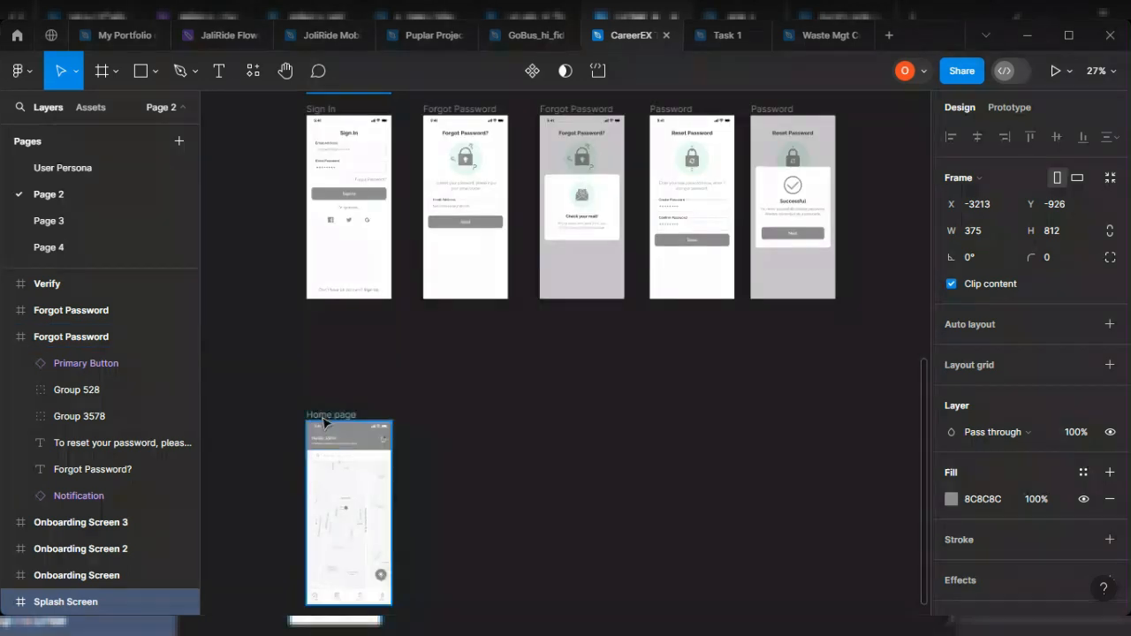
left_click(321, 414)
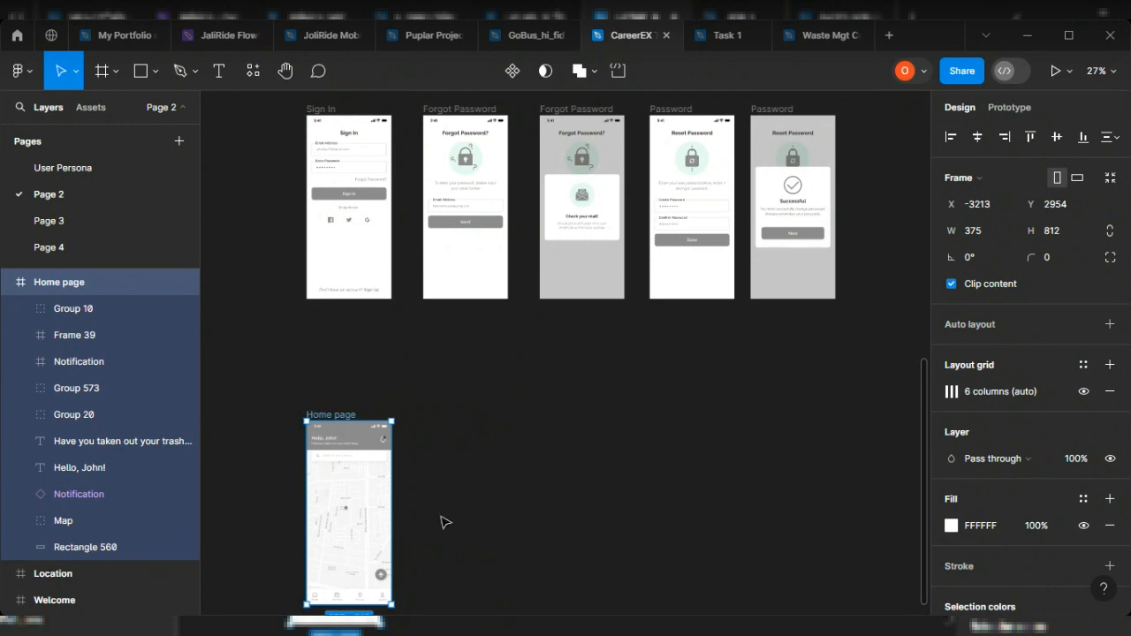
scroll(445, 521, "up", 3)
scroll(402, 356, "down", 5)
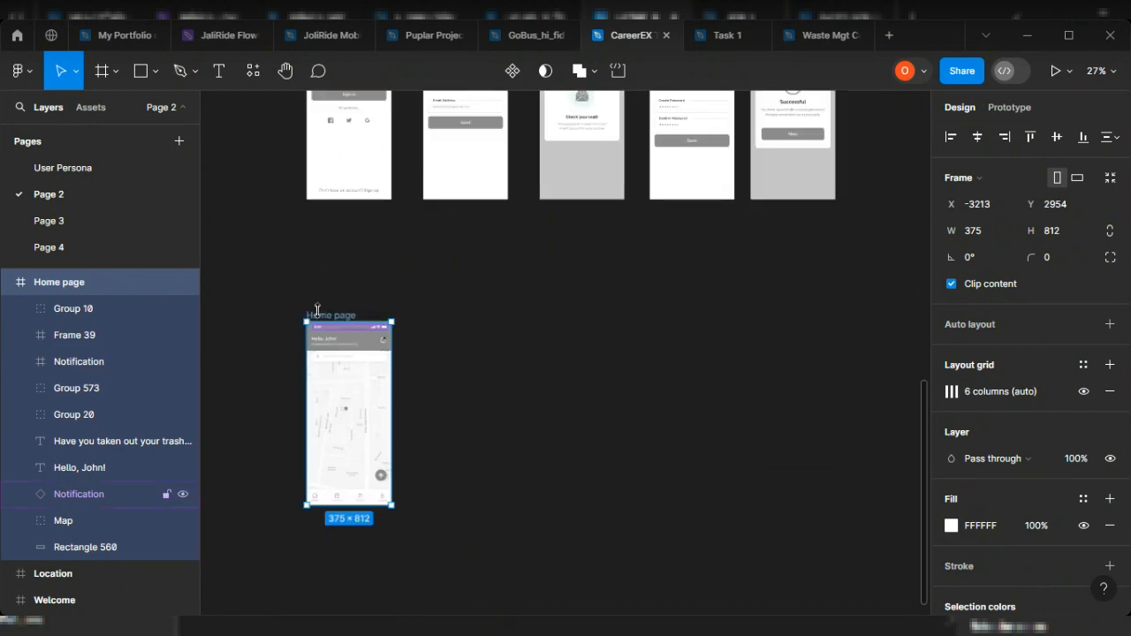
scroll(369, 213, "up", 1)
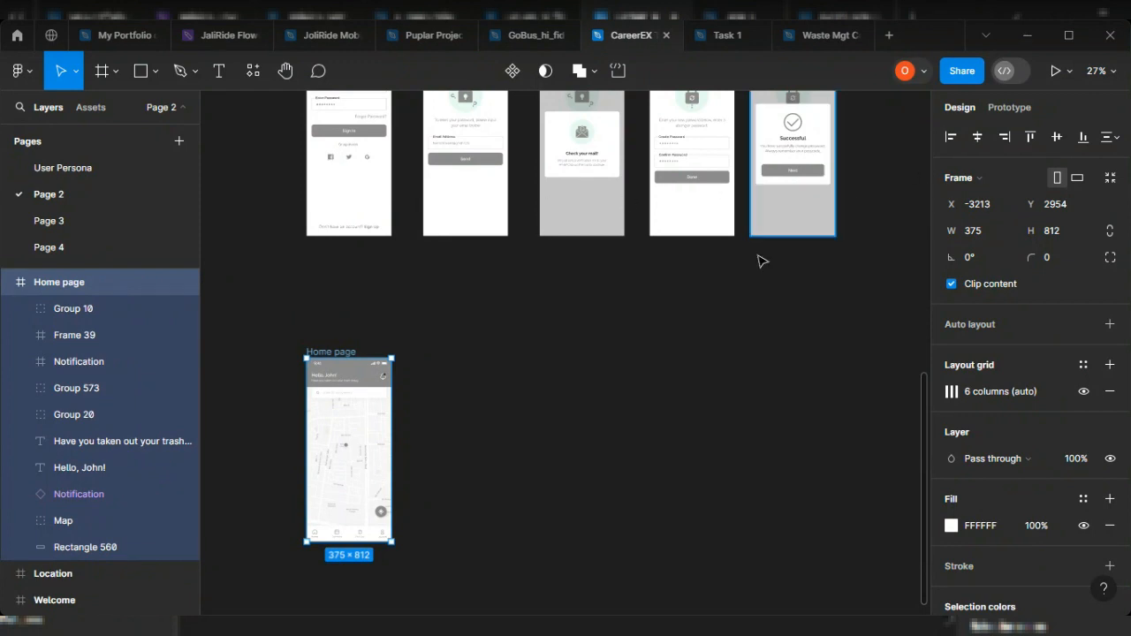
scroll(361, 439, "up", 1)
scroll(460, 438, "up", 2)
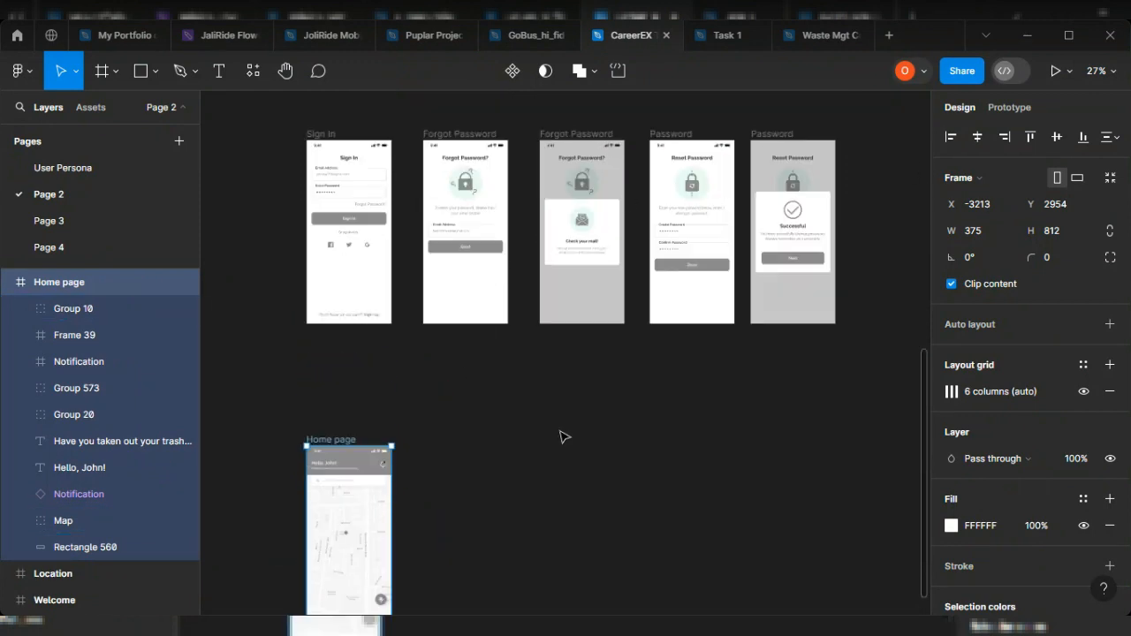
scroll(564, 437, "up", 8)
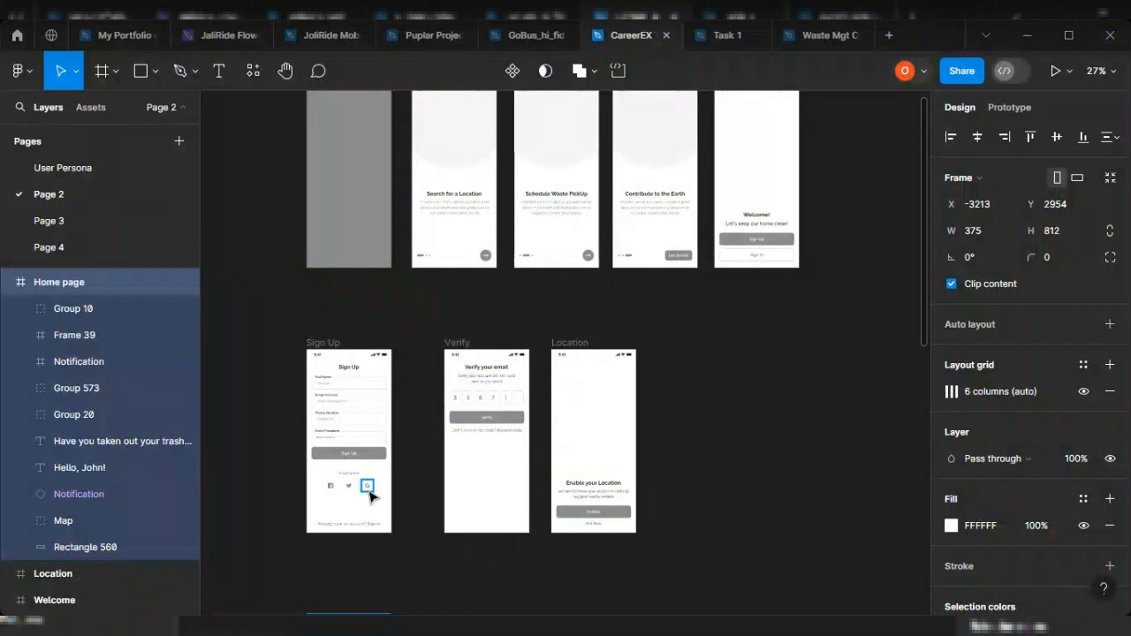
scroll(427, 425, "up", 2)
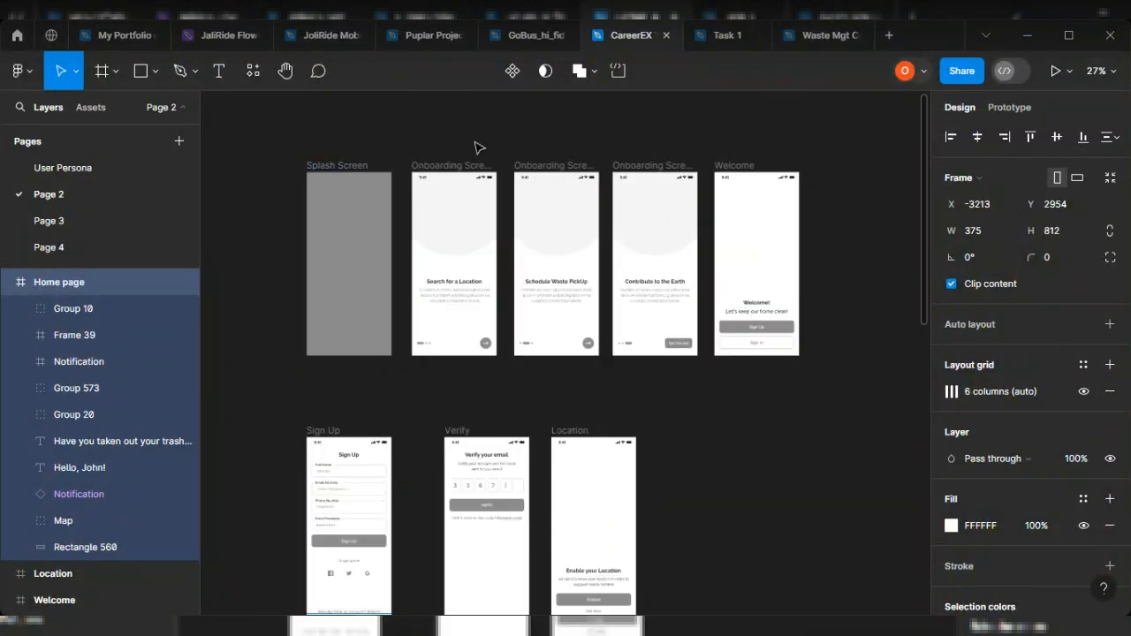
left_click(307, 139)
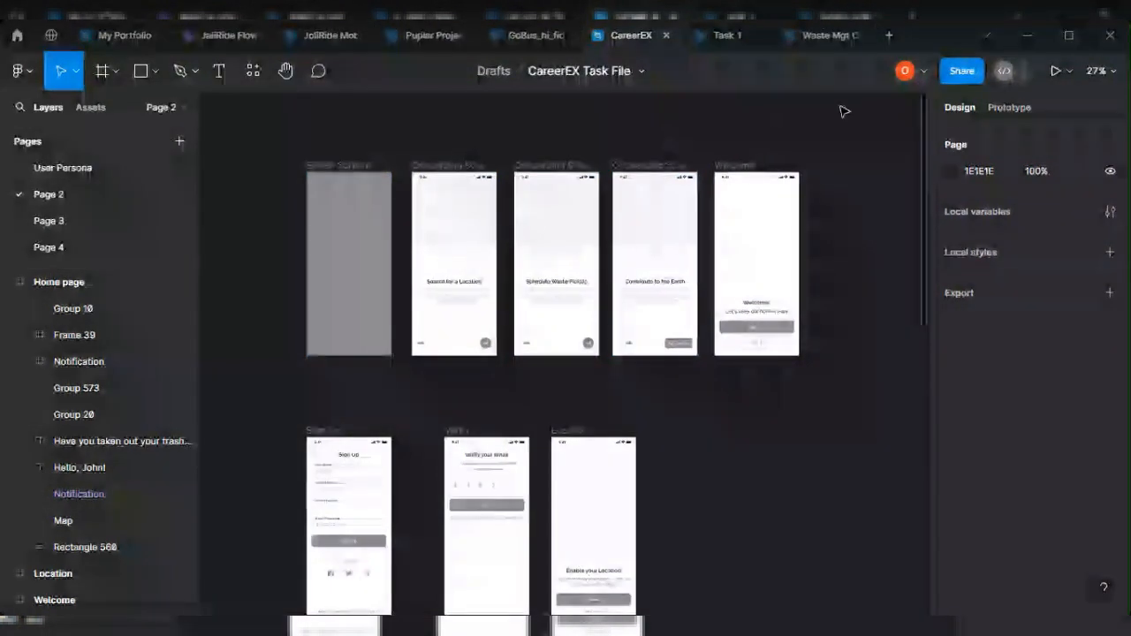
Step: Review the page's prototype settings and the file's sharing settings
left_click(1010, 107)
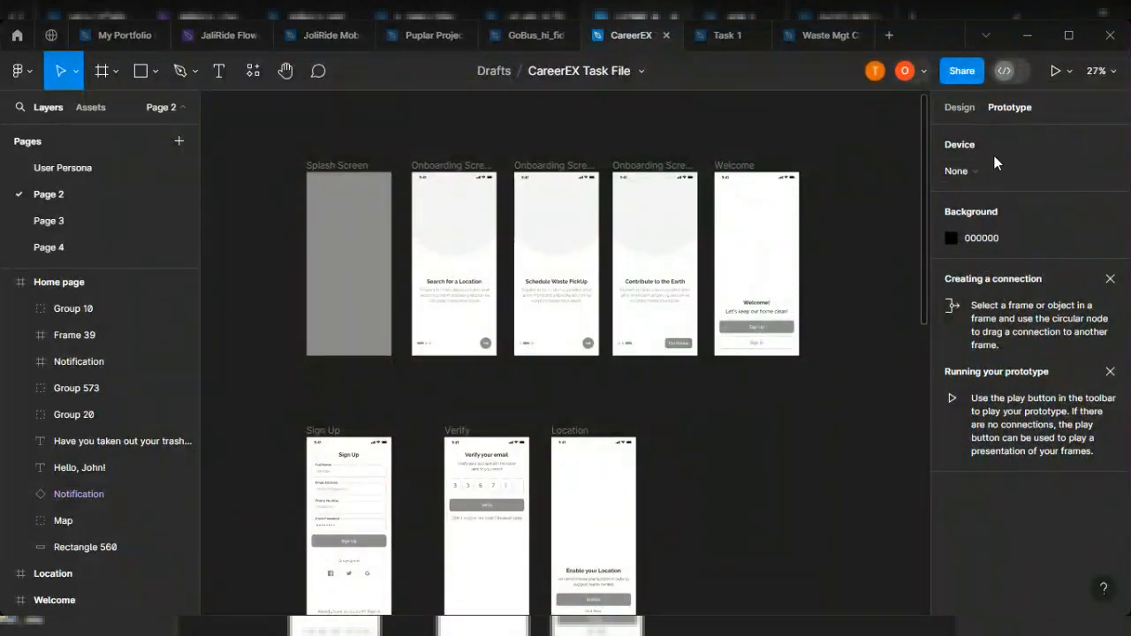
left_click(964, 106)
left_click(962, 71)
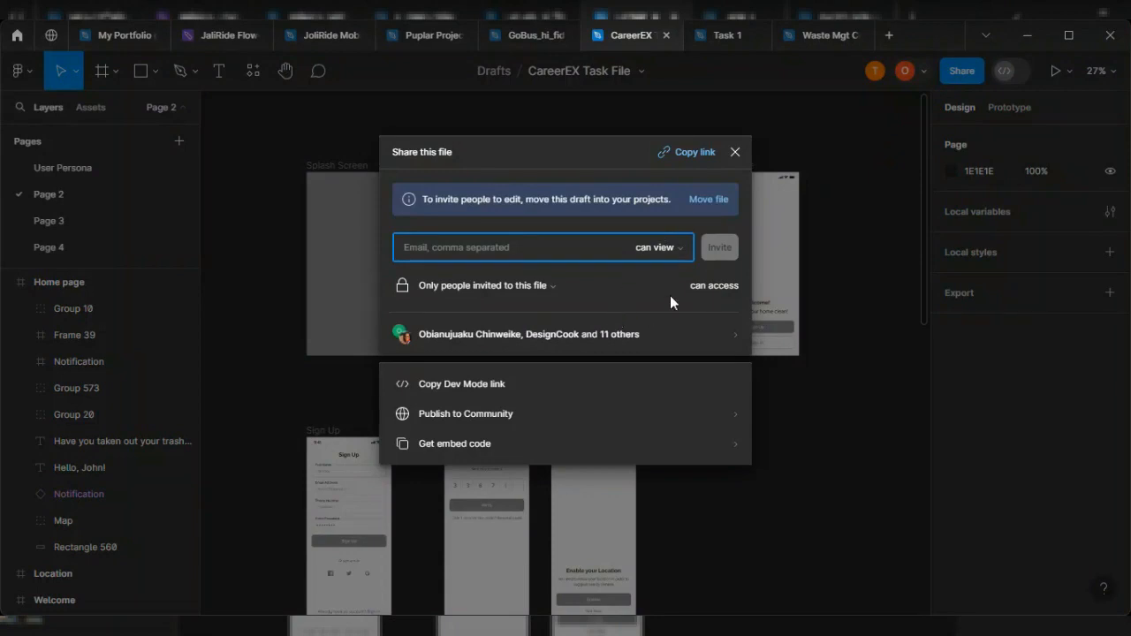
left_click(734, 152)
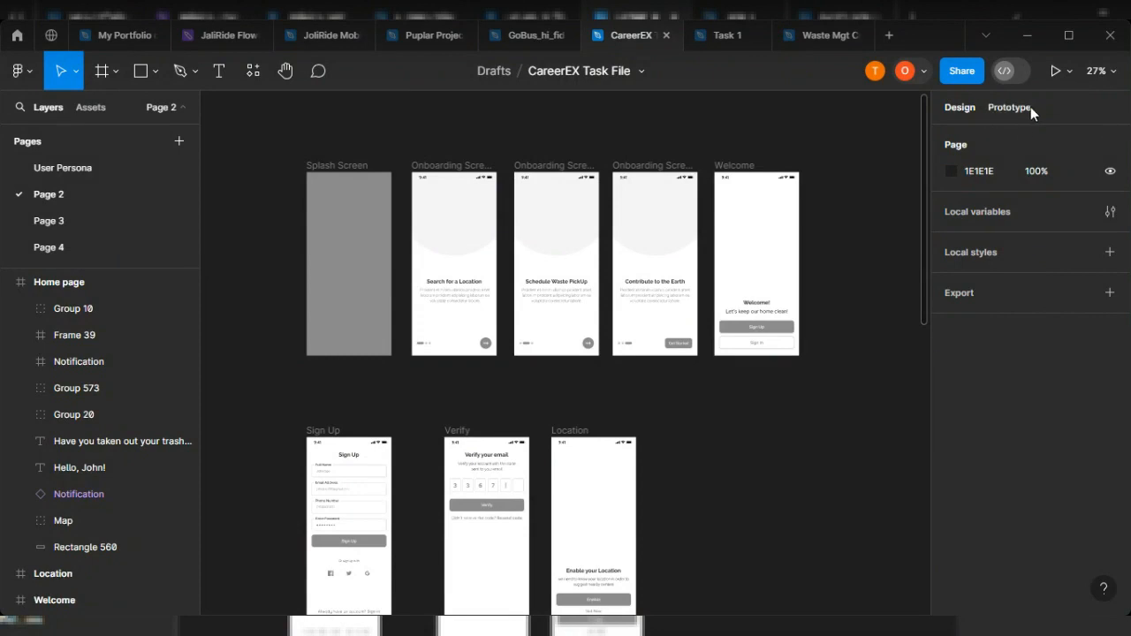
Step: Select the Splash Screen frame, check the phone frame presets, and show the frame's prototype options
left_click(324, 167)
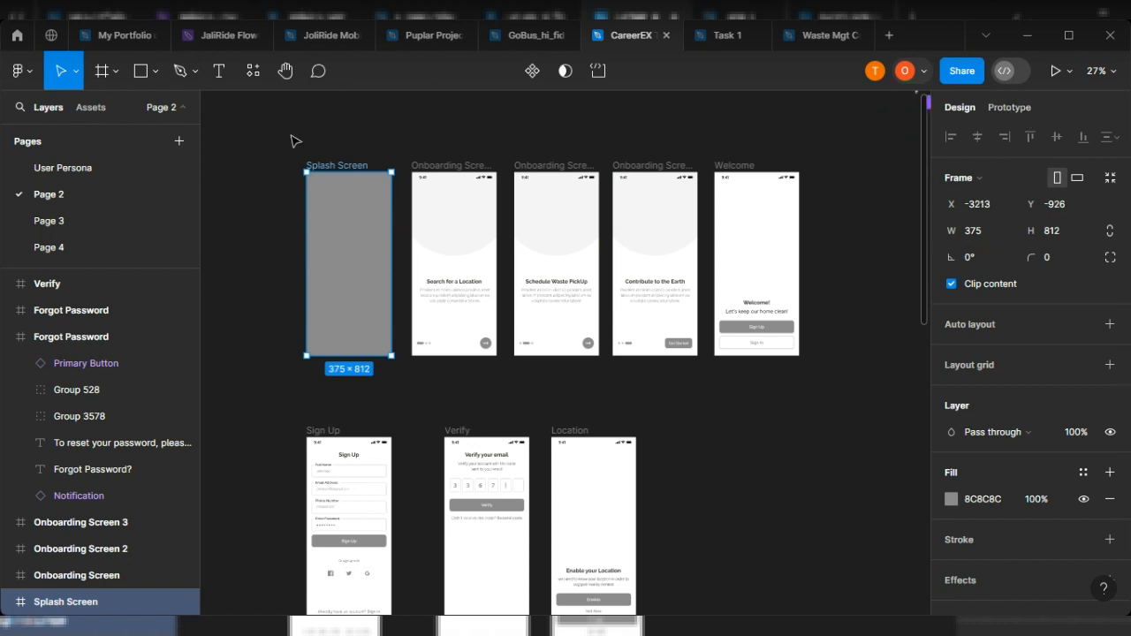
left_click(121, 74)
left_click(99, 111)
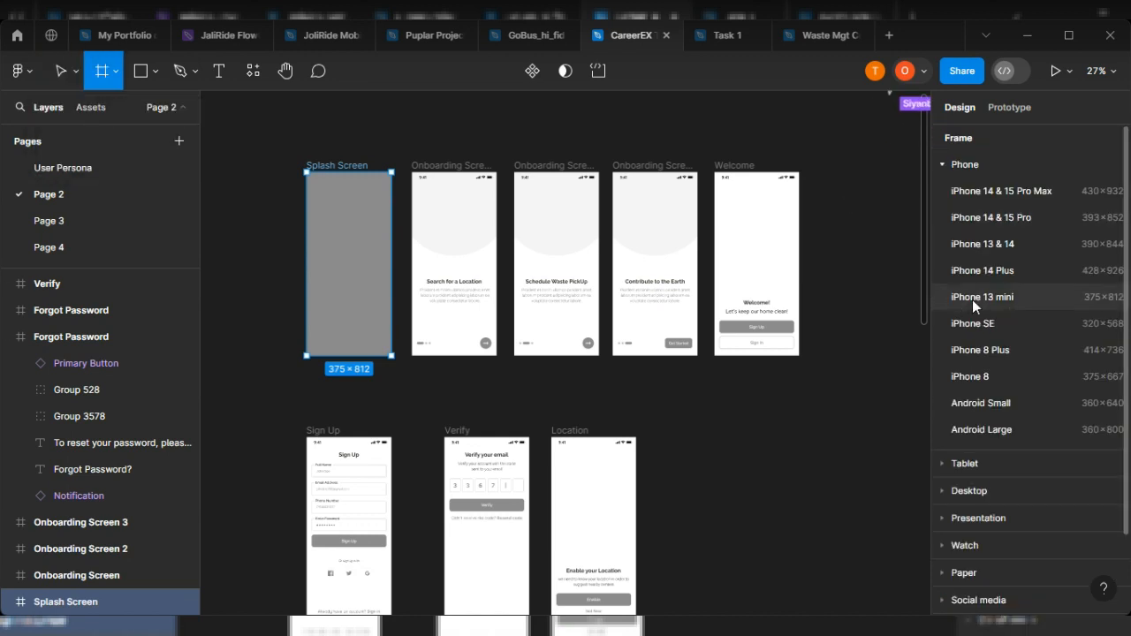
left_click(58, 74)
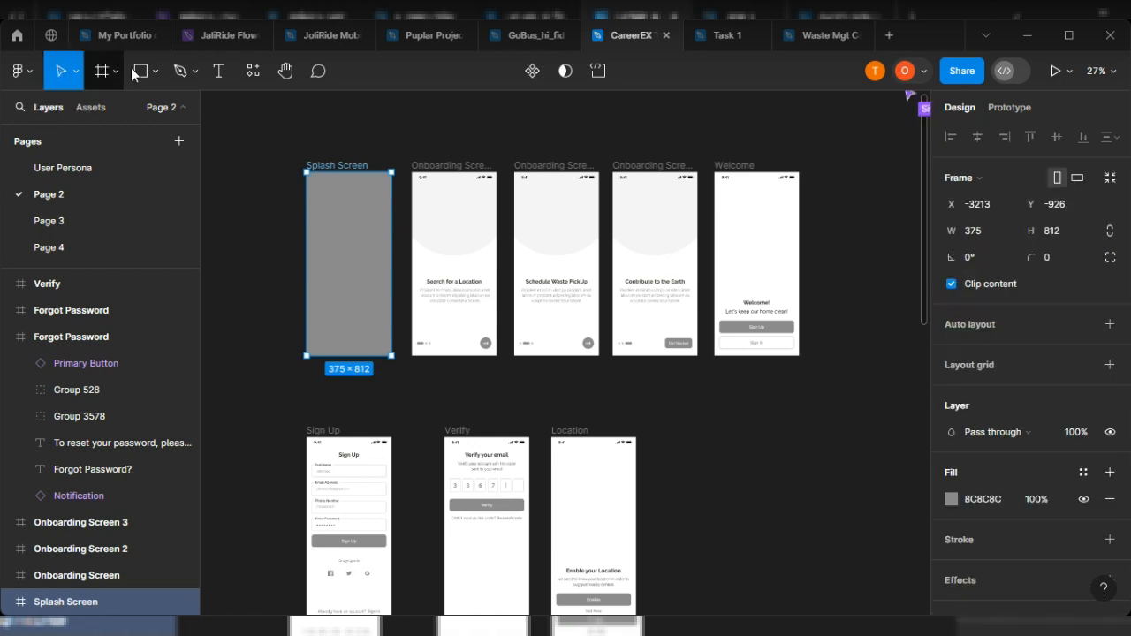
left_click(1017, 109)
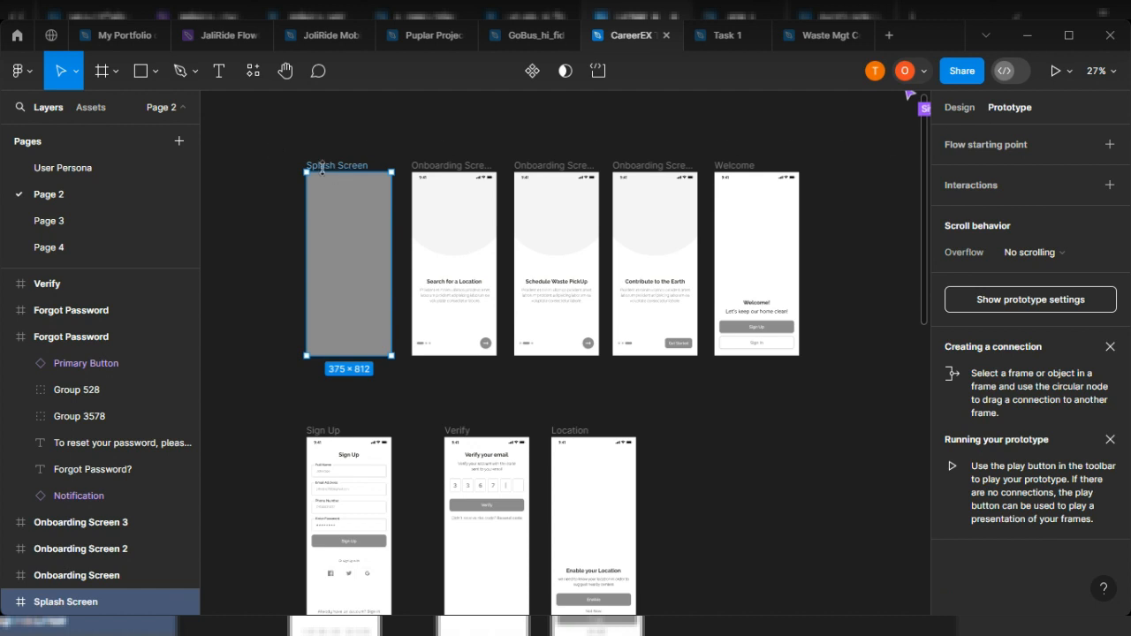
Step: Set the page's prototype device to iPhone 13 mini
left_click(638, 137)
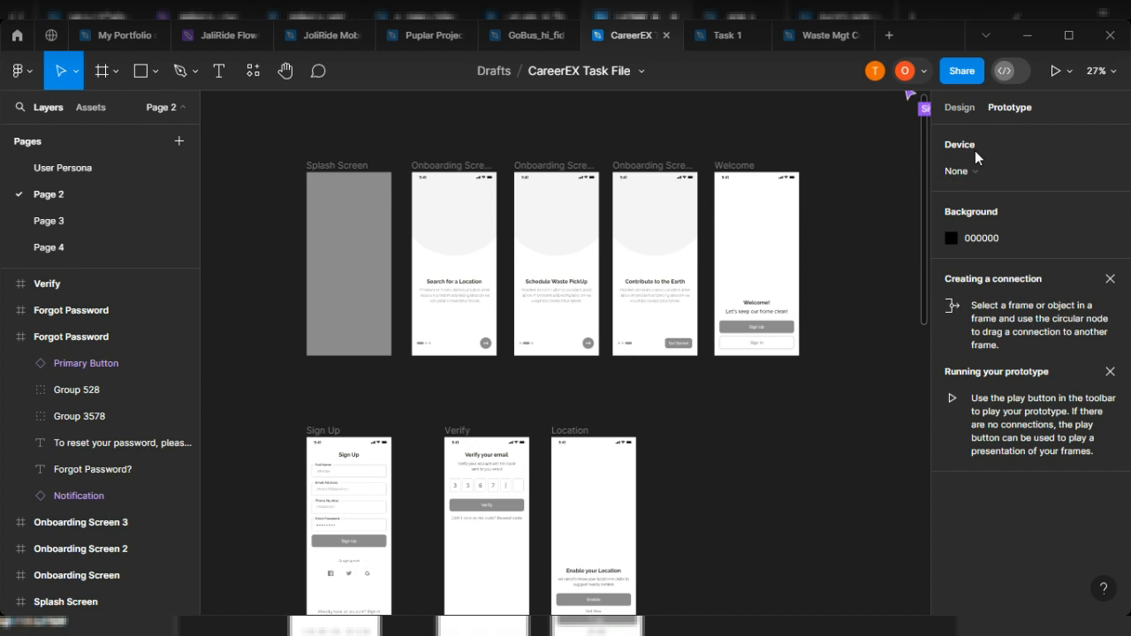
left_click(969, 173)
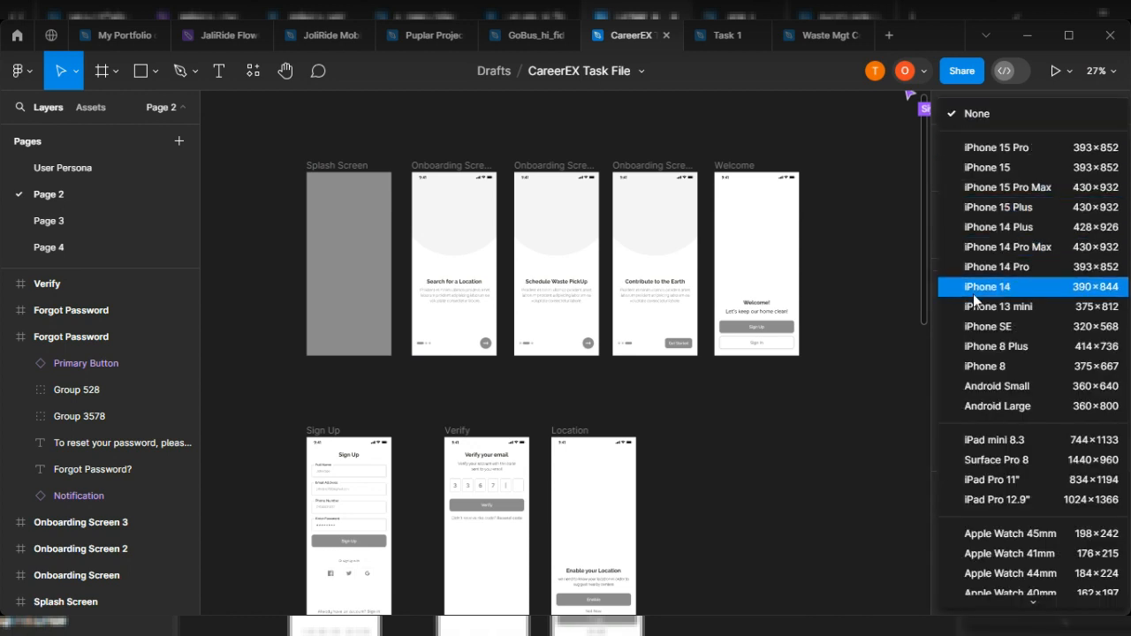
left_click(1094, 307)
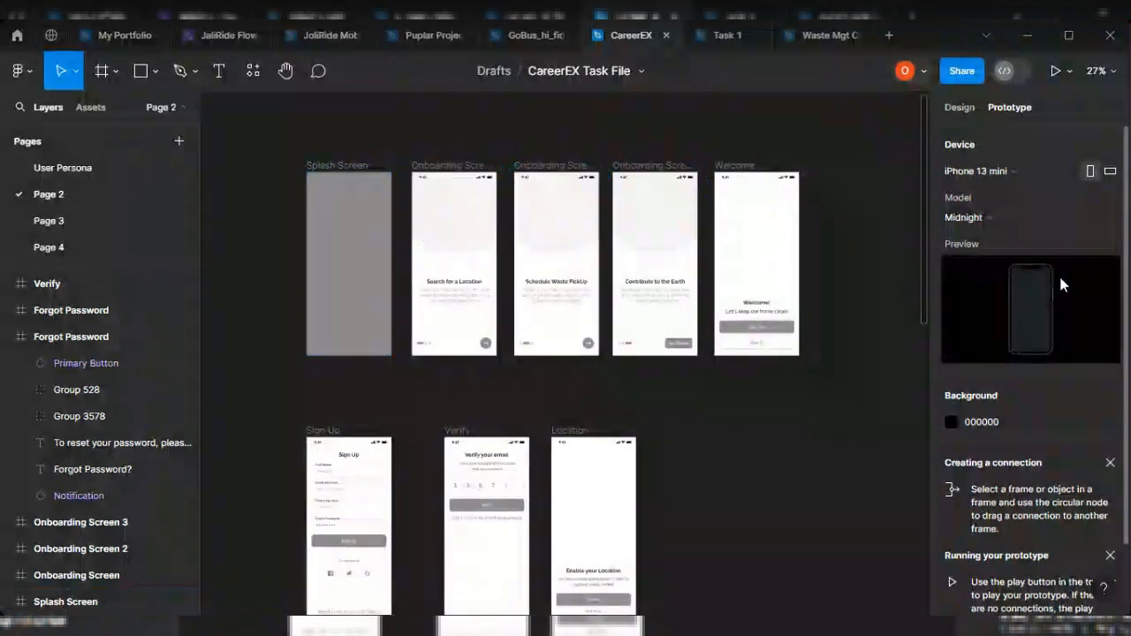
Step: Try the Pink, Blue and Starlight models for the prototype device and settle on Red
left_click(993, 213)
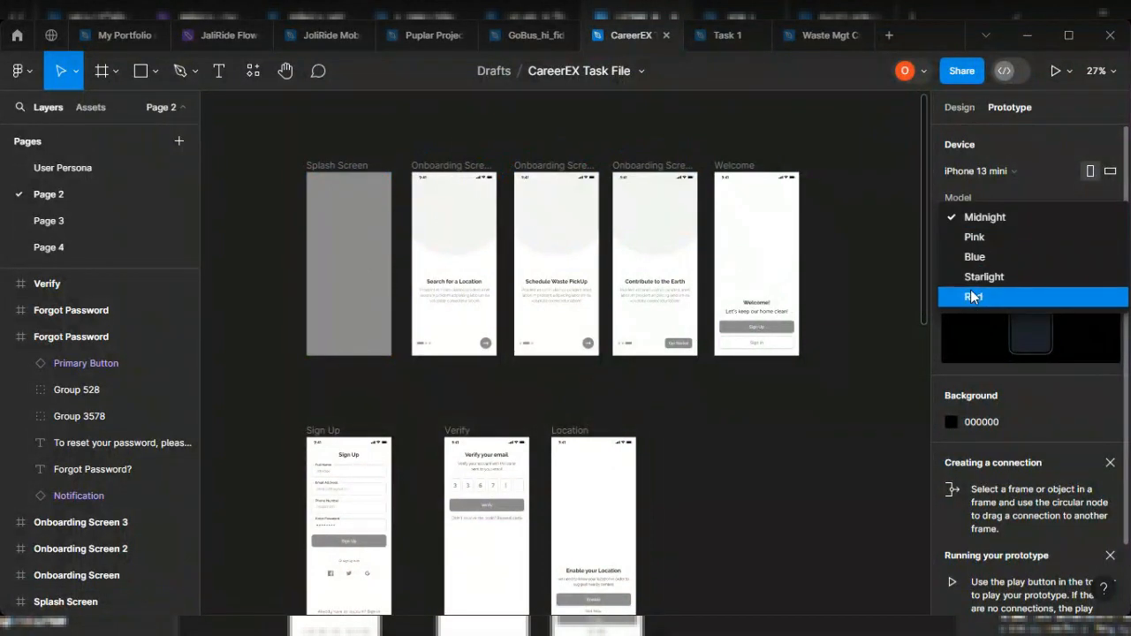
left_click(976, 237)
left_click(983, 220)
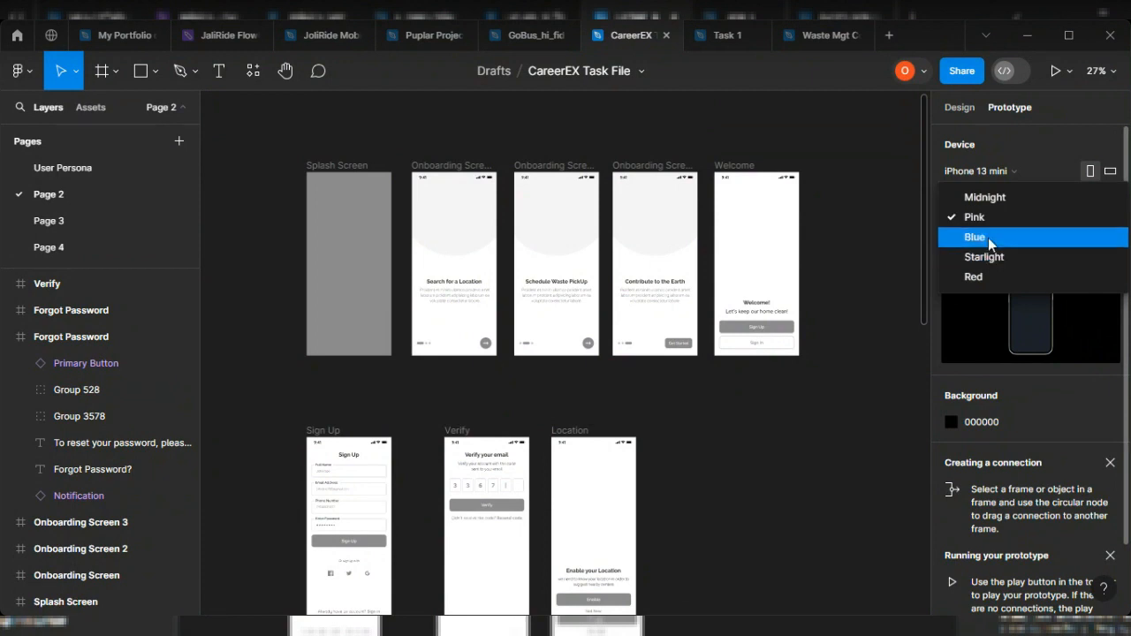
left_click(988, 237)
left_click(985, 218)
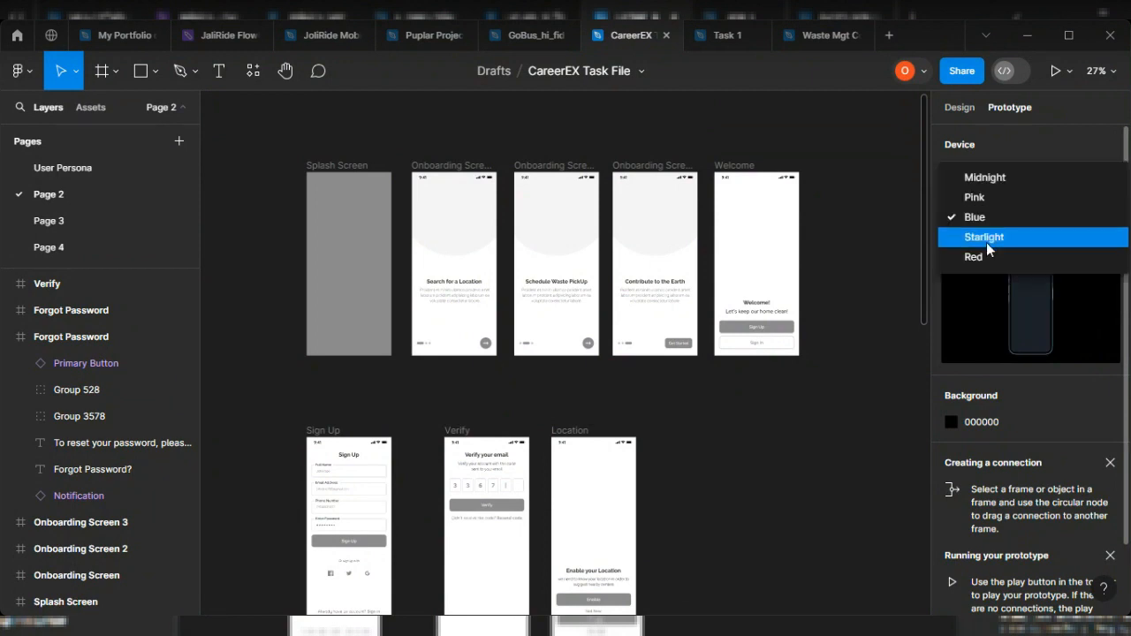
left_click(986, 239)
left_click(986, 218)
left_click(984, 238)
left_click(977, 217)
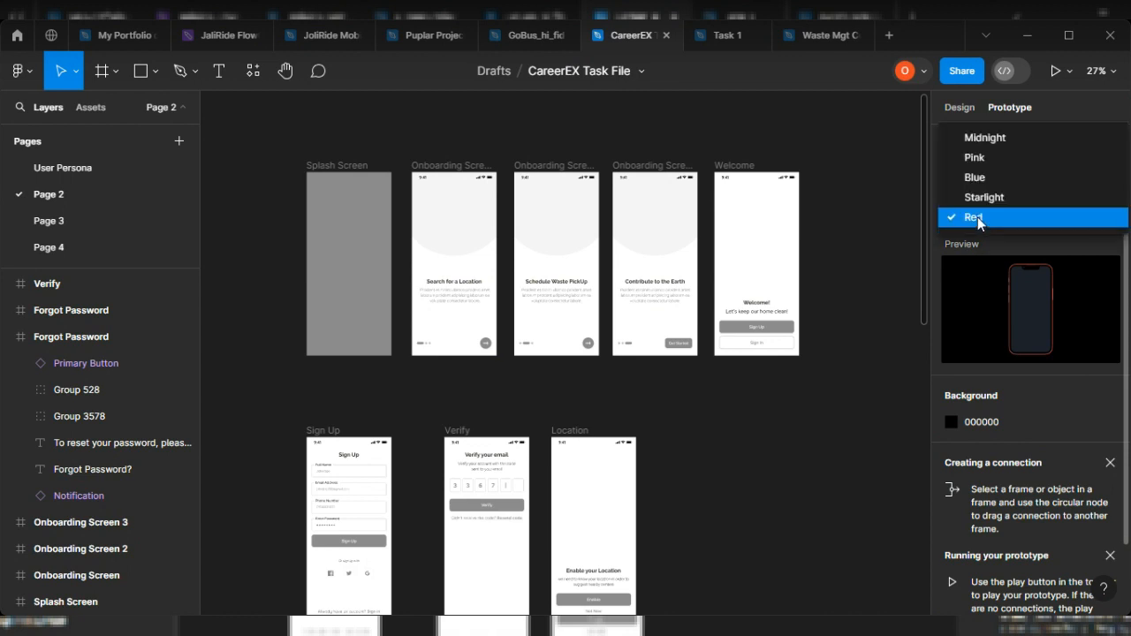
left_click(1000, 217)
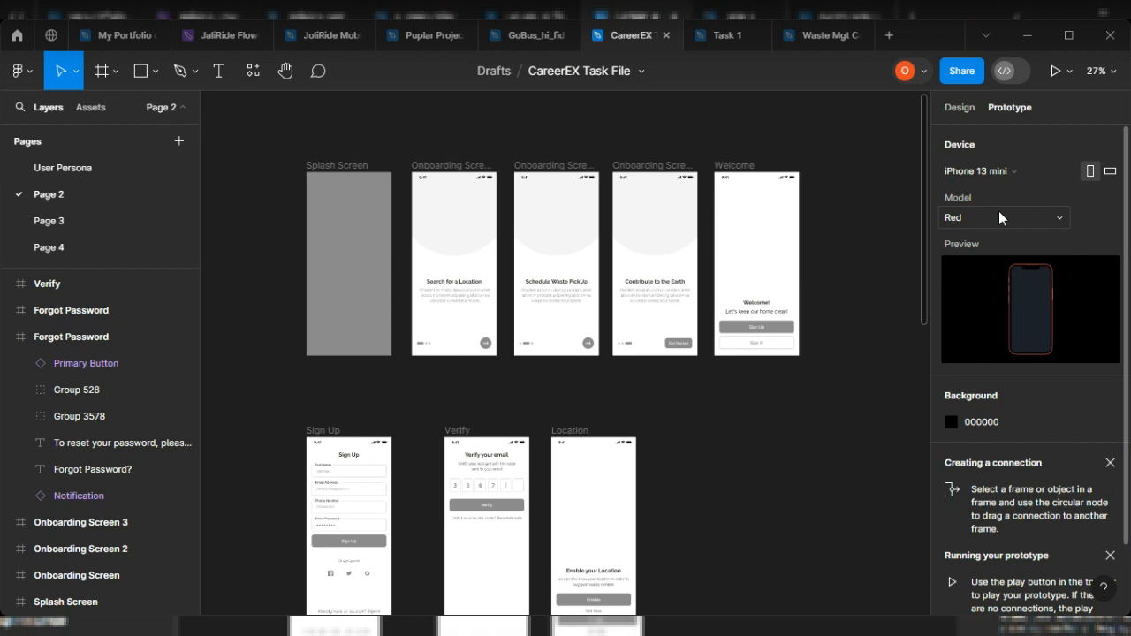
Step: Try a red B44242 background behind the prototype device, and restore it to black 000000
left_click(950, 422)
left_click_drag(732, 385, 858, 250)
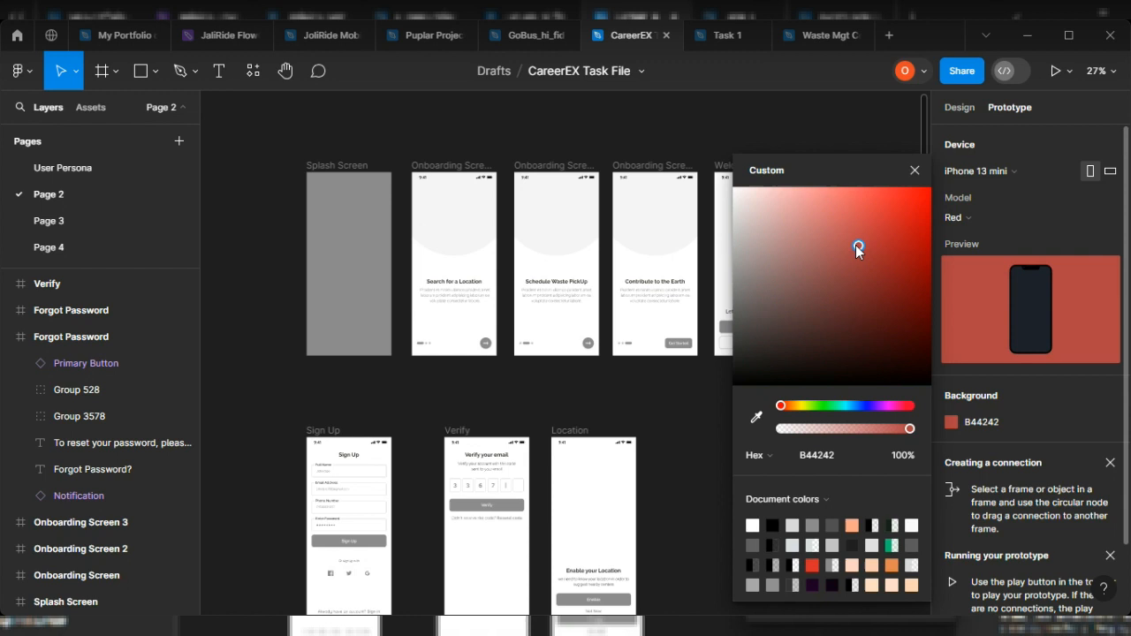
left_click_drag(789, 406, 810, 422)
key("ctrl+z")
left_click_drag(853, 259, 708, 410)
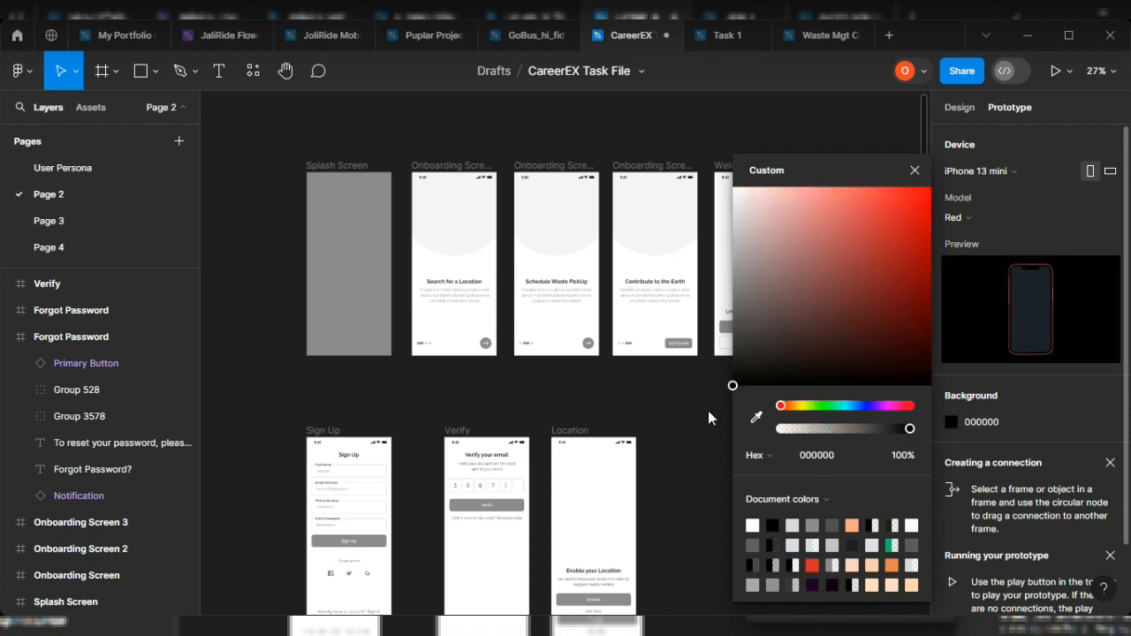
left_click(914, 171)
Step: Present the prototype from the Splash Screen frame in its own tab, and return to the design file
left_click(326, 165)
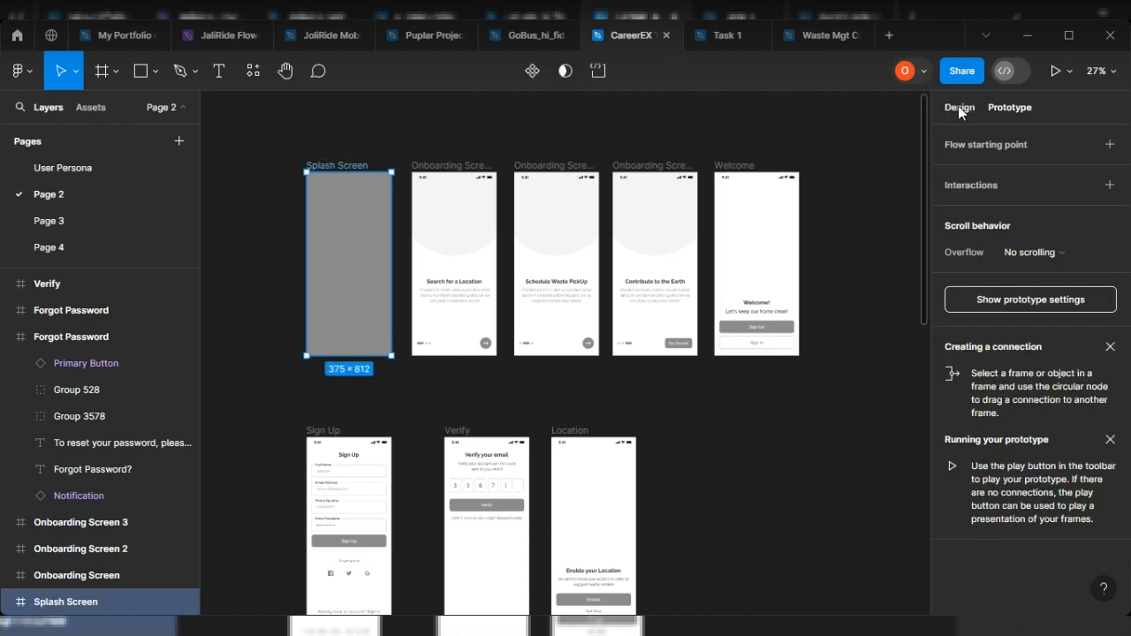
left_click(1070, 73)
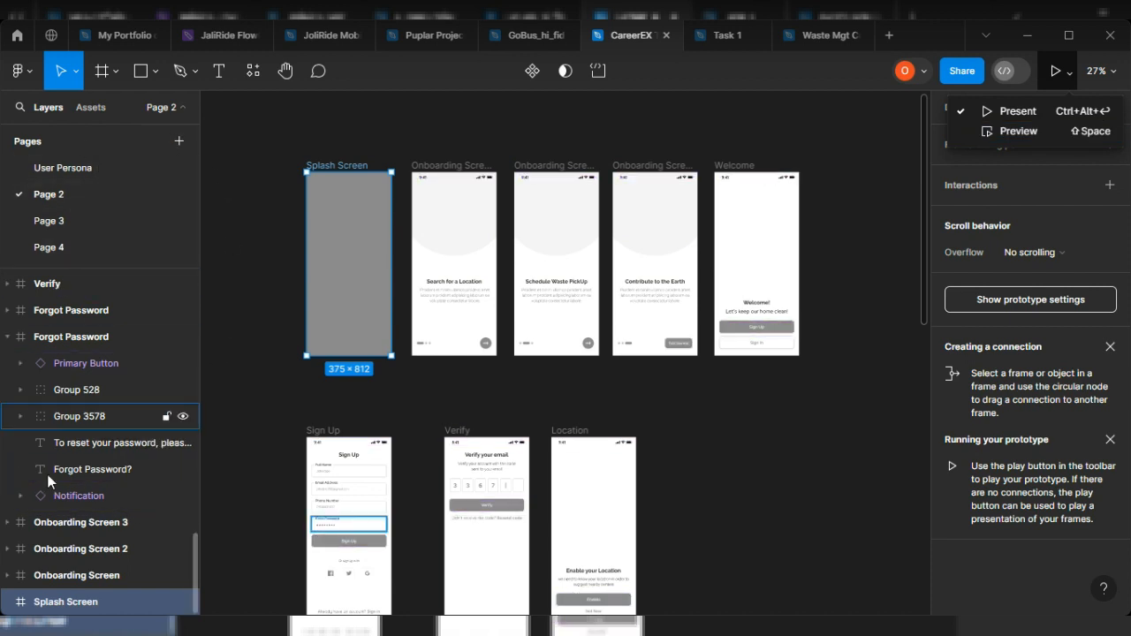
left_click(1016, 112)
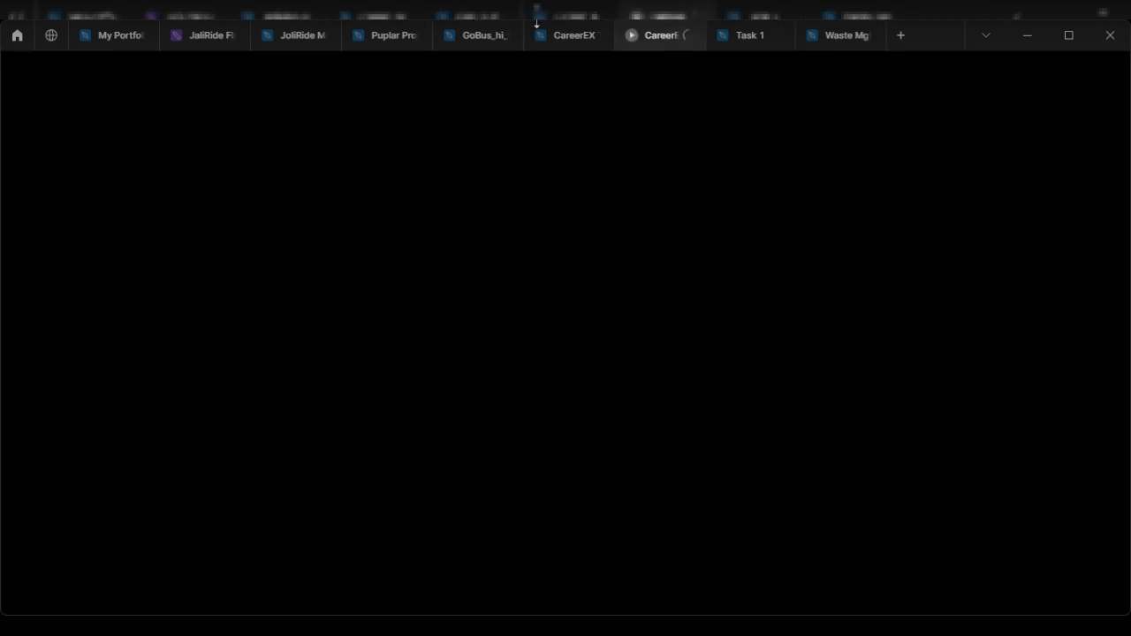
left_click(576, 39)
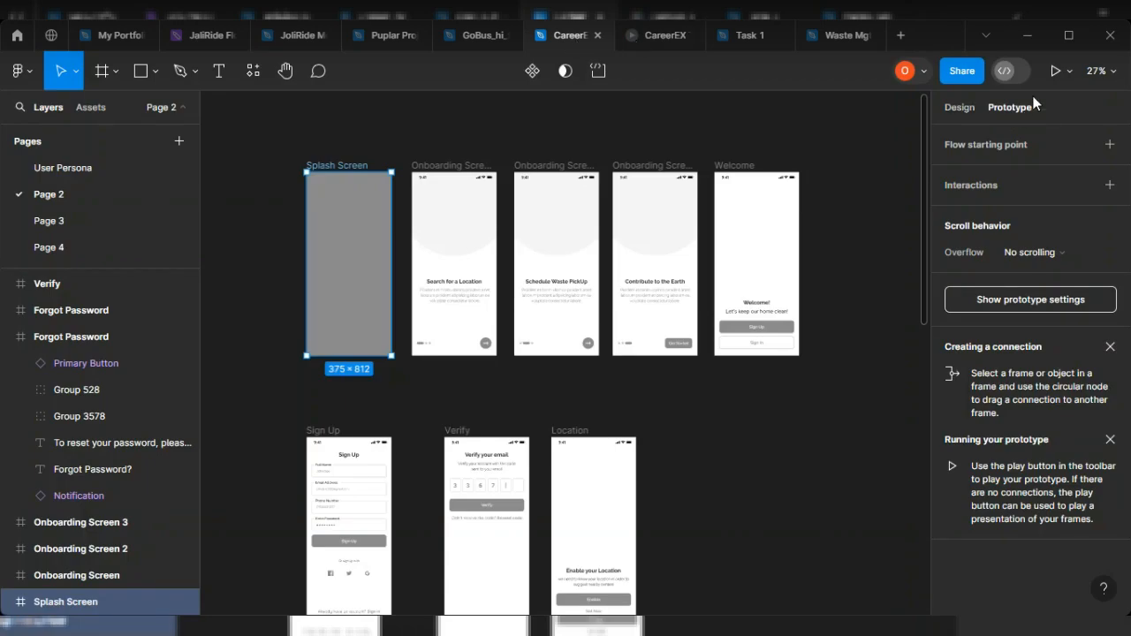
Step: Open the prototype preview of the Splash Screen and move its window off the frames, over the layer list
left_click(1057, 72)
left_click(1028, 133)
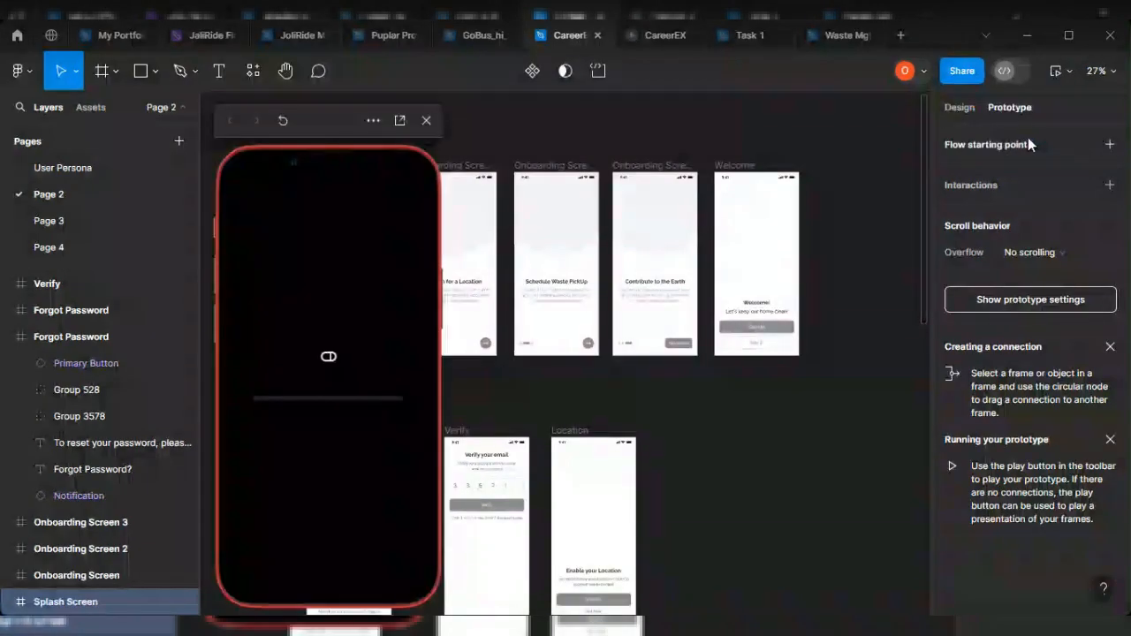
left_click_drag(309, 115, 138, 78)
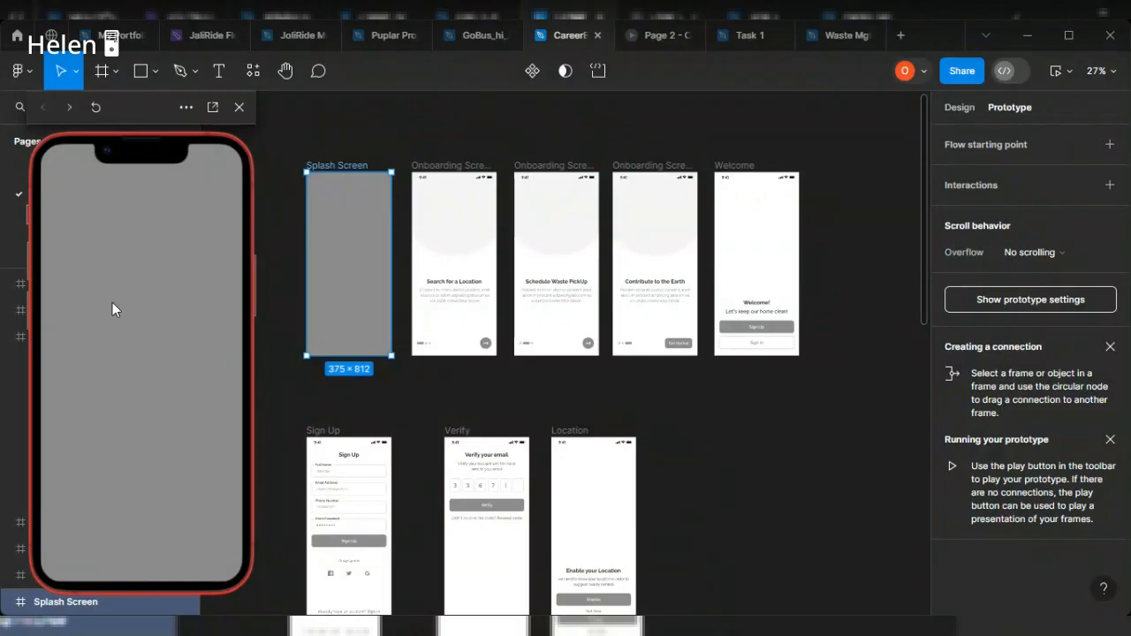
Step: Switch to the full presentation of the prototype and hide the Figma UI around the phone
left_click(651, 38)
scroll(654, 459, "down", 1)
scroll(364, 466, "down", 5)
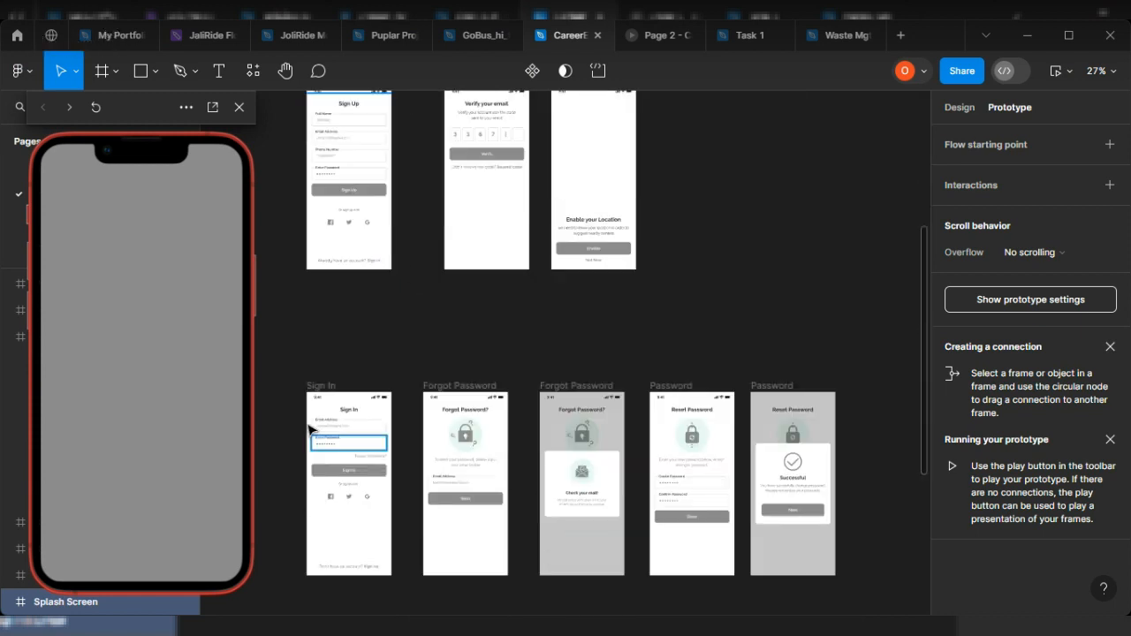
scroll(510, 435, "down", 5)
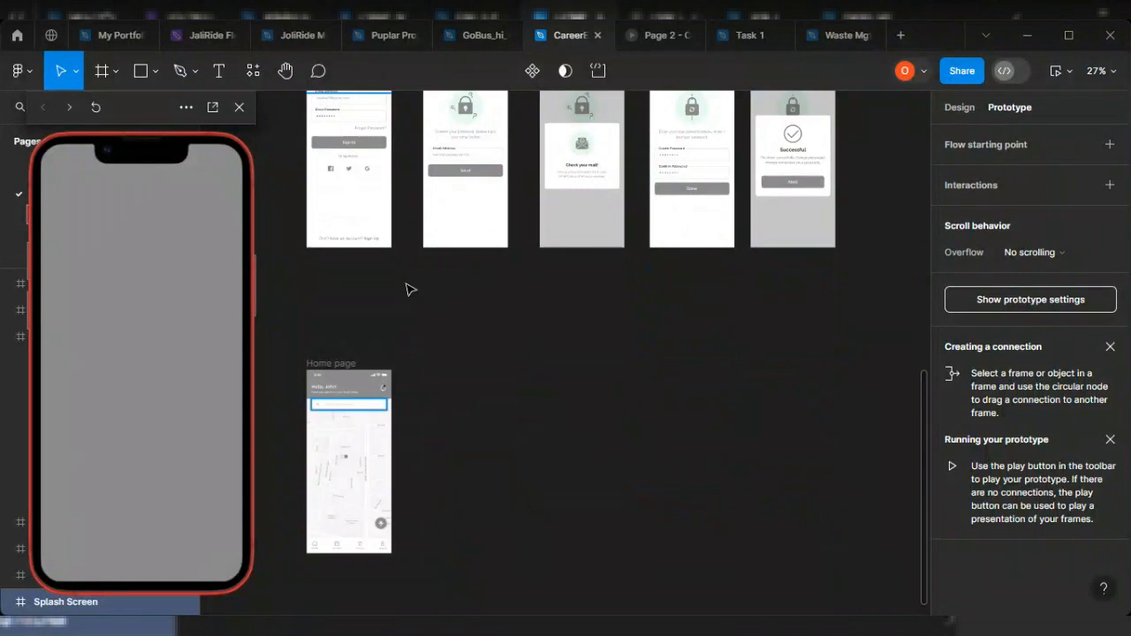
left_click(668, 38)
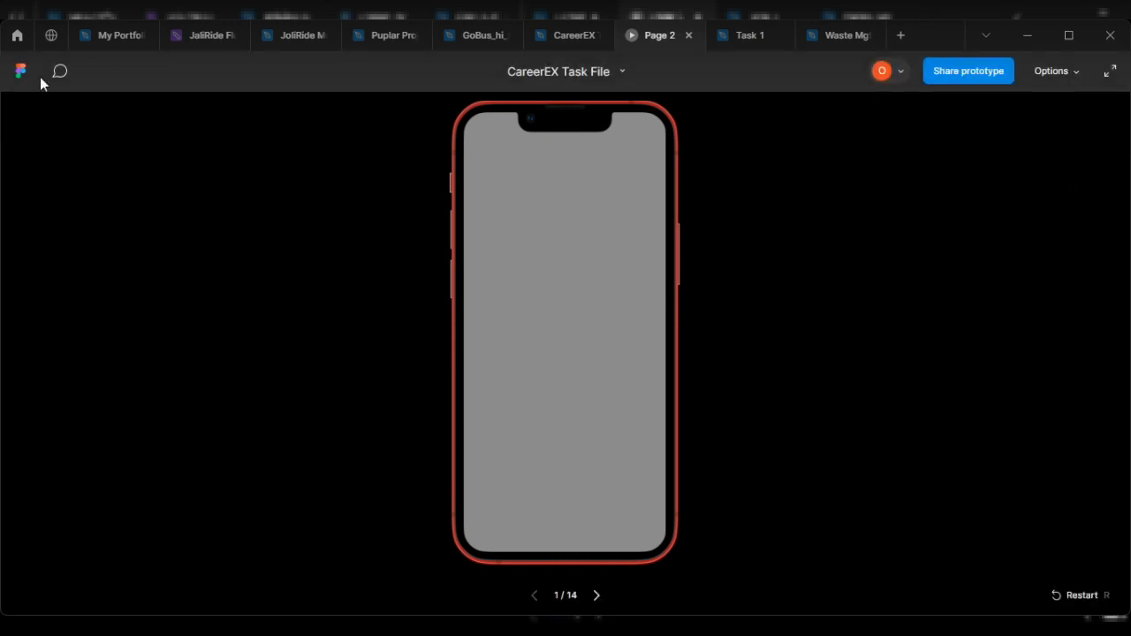
left_click(1067, 72)
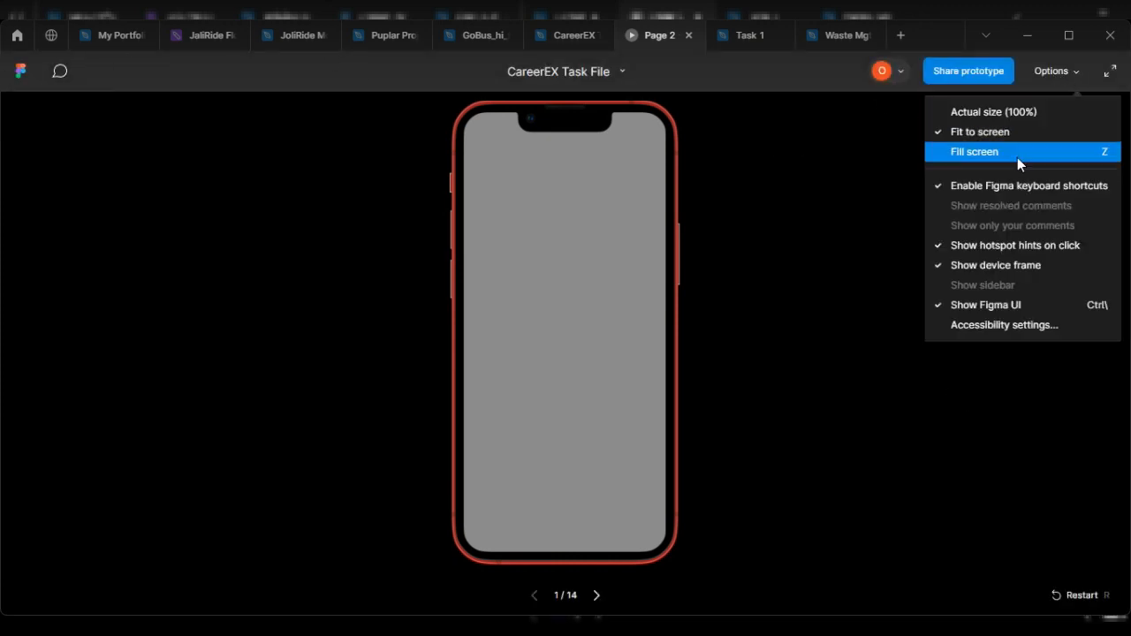
left_click(996, 301)
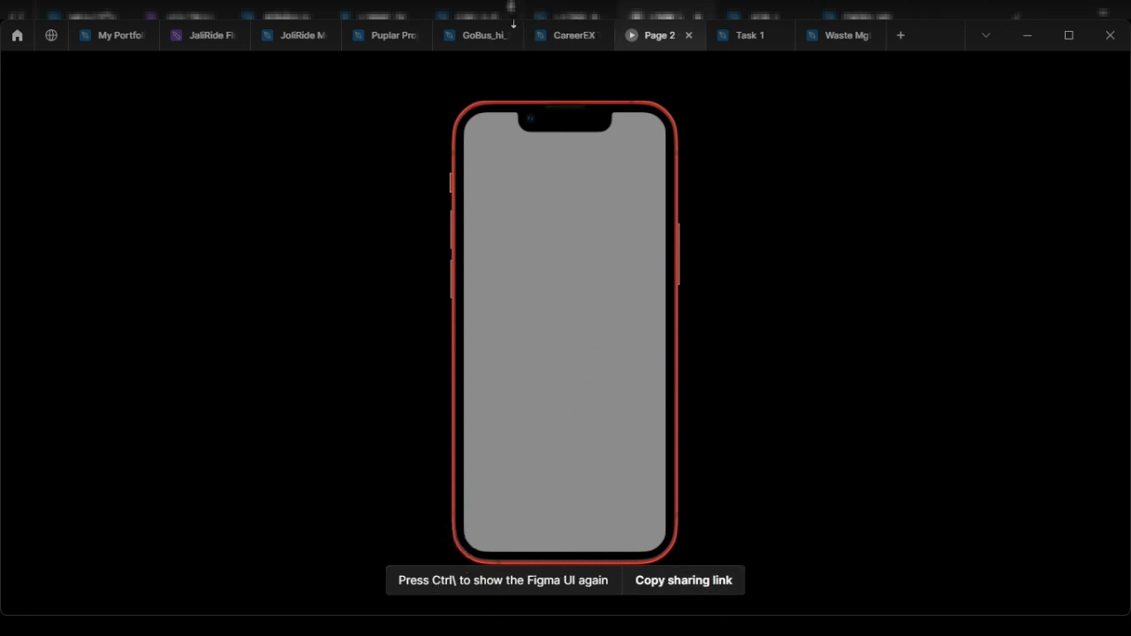
Step: Compare the preview window in the design file with the full presentation of the prototype
left_click(542, 40)
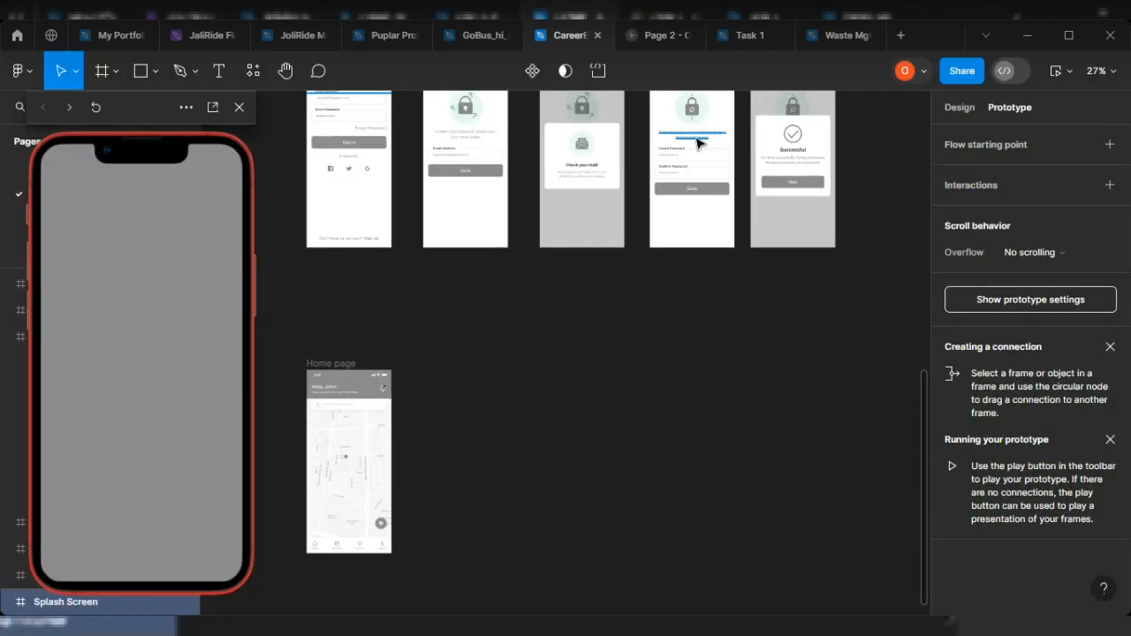
left_click(1071, 72)
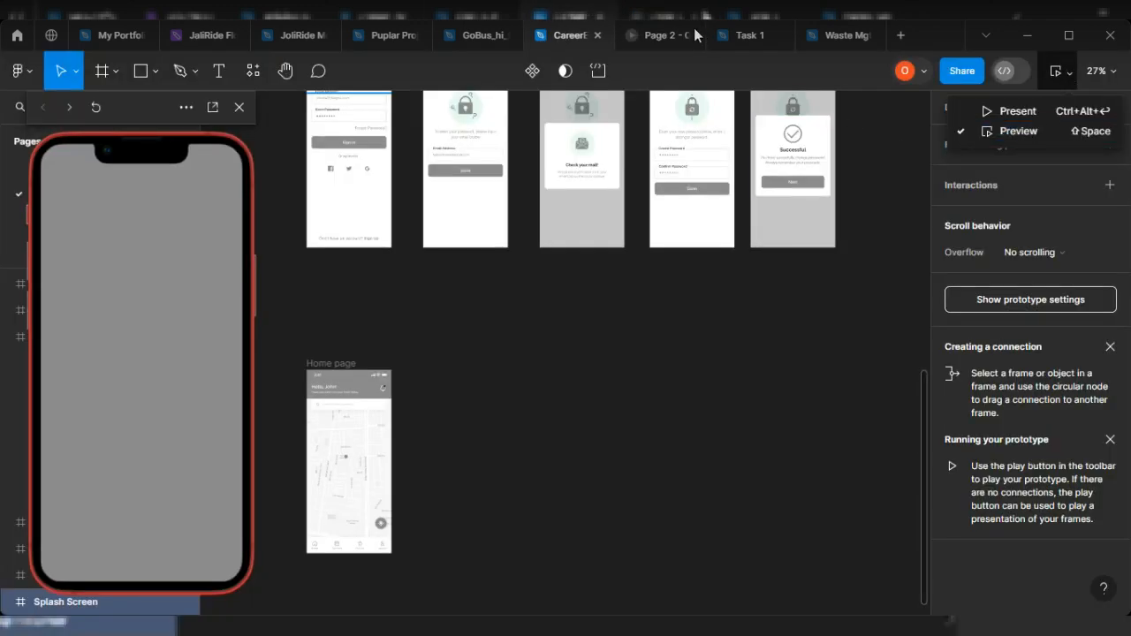
left_click(660, 34)
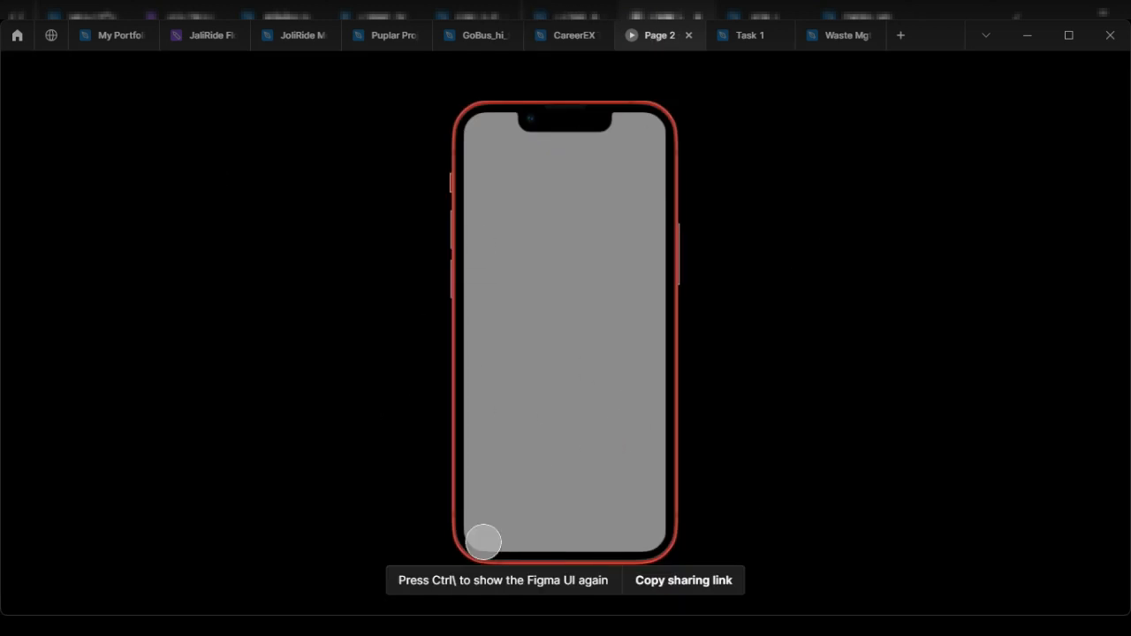
left_click(567, 38)
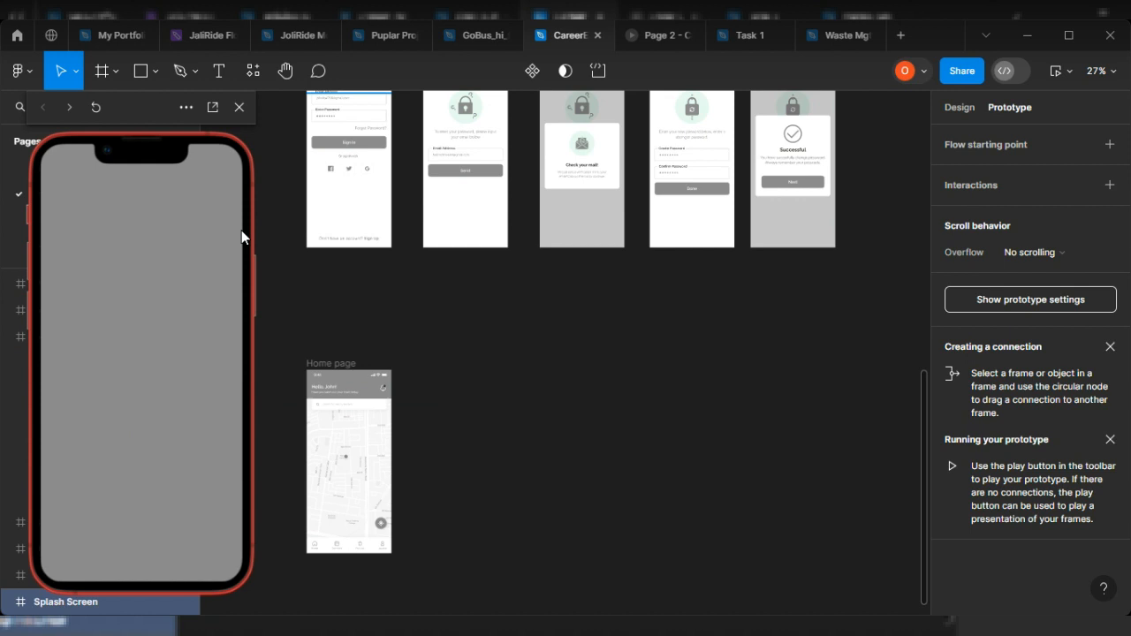
left_click(645, 34)
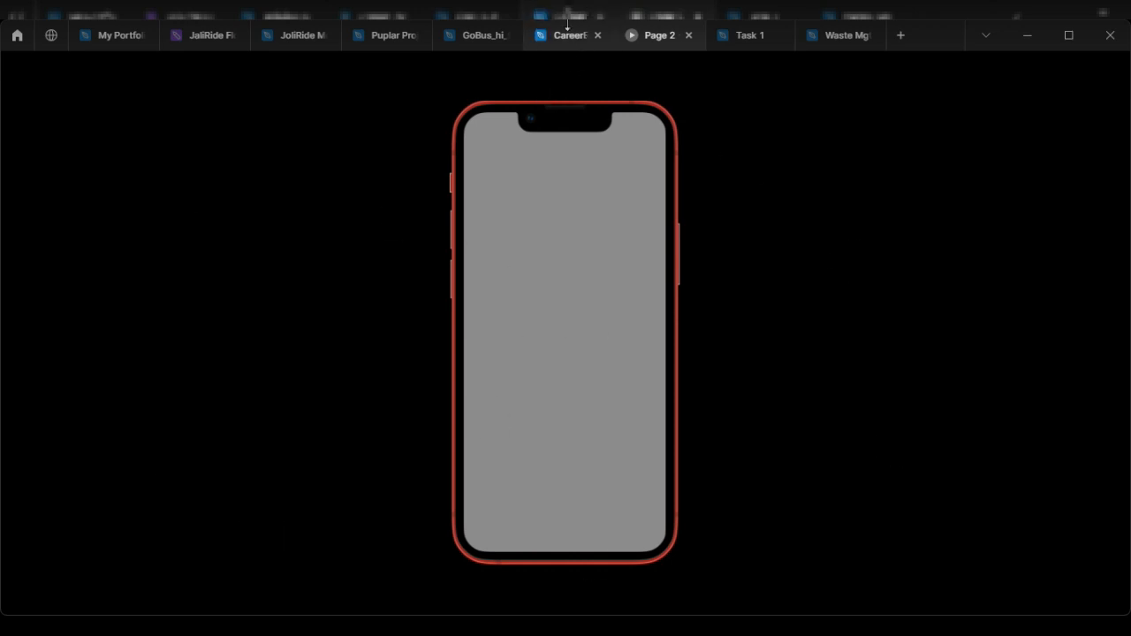
left_click(562, 37)
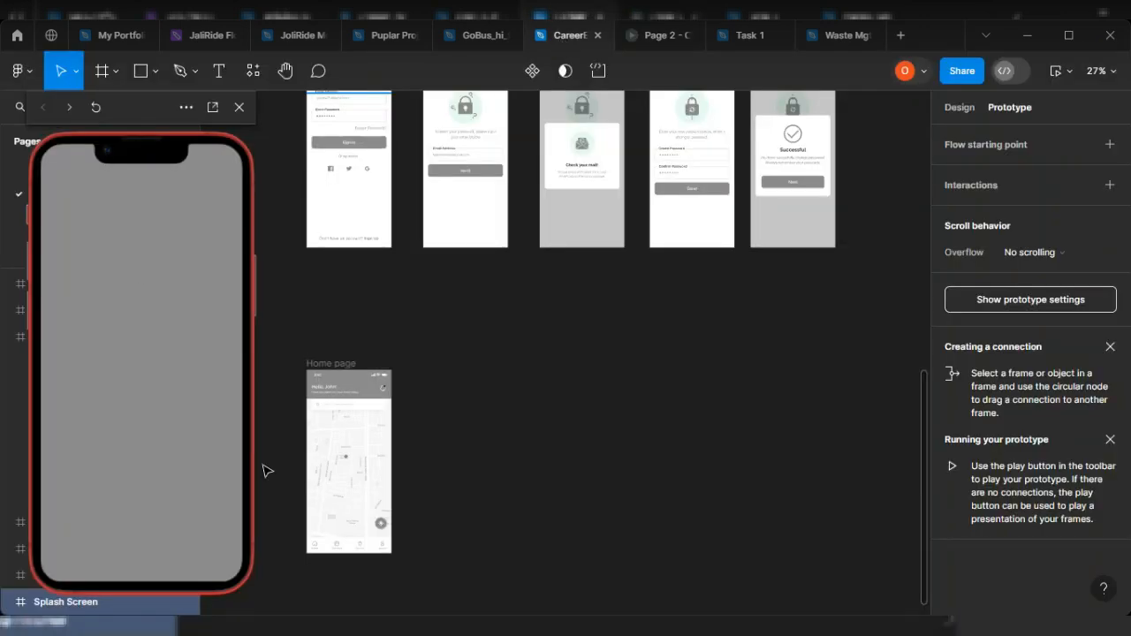
Step: Deselect the Splash Screen frame and set the prototype device to None
scroll(586, 449, "up", 2)
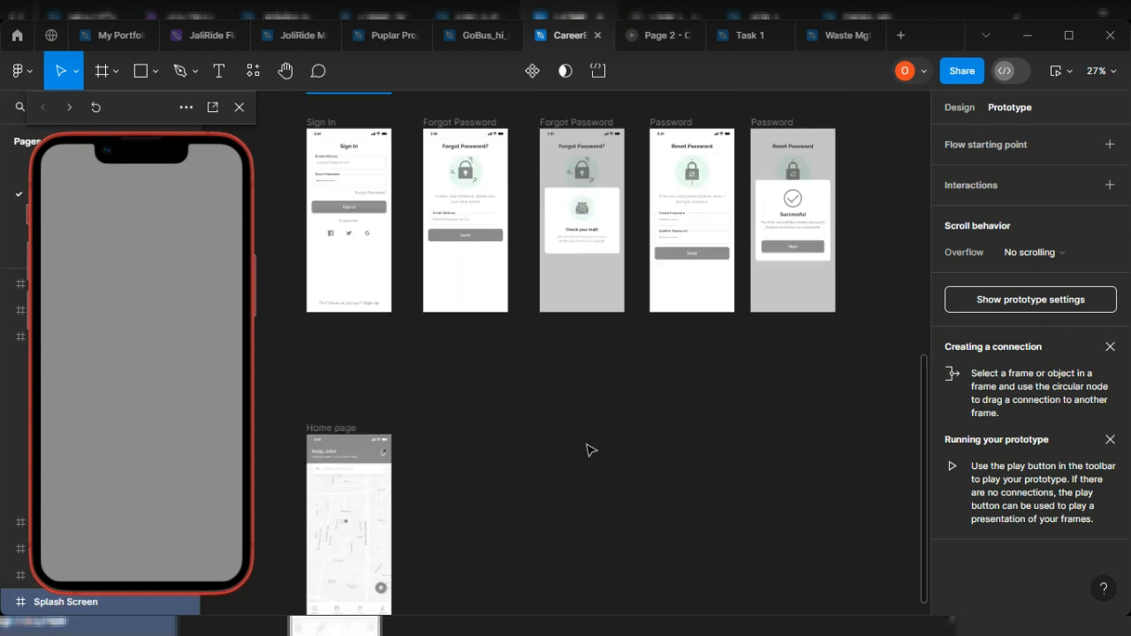
scroll(590, 450, "up", 4)
scroll(590, 449, "up", 15)
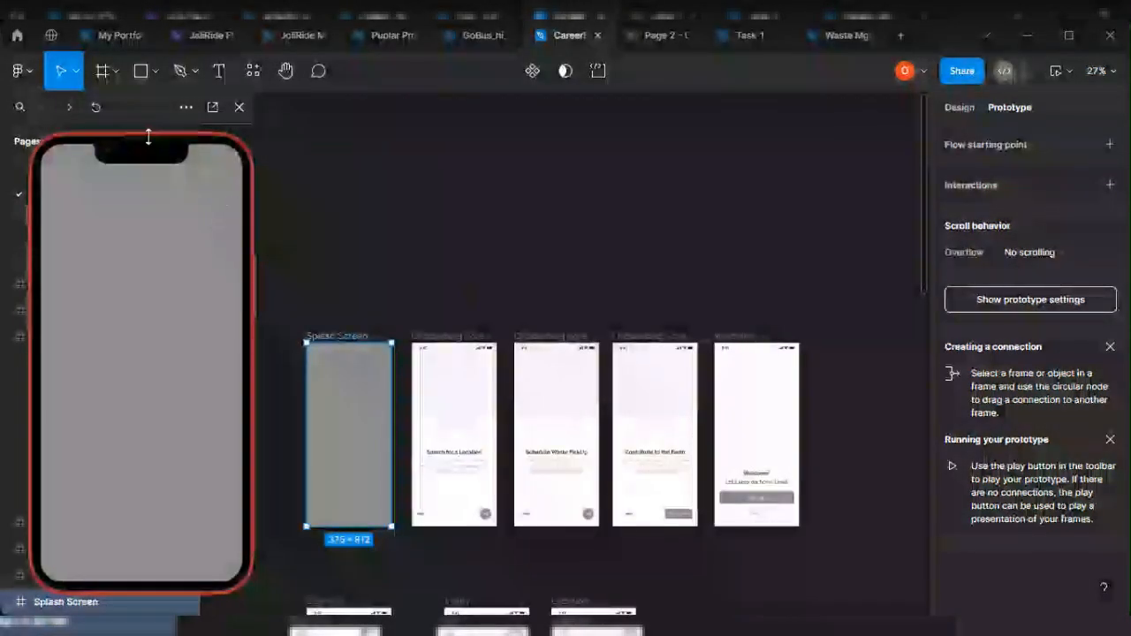
left_click(854, 192)
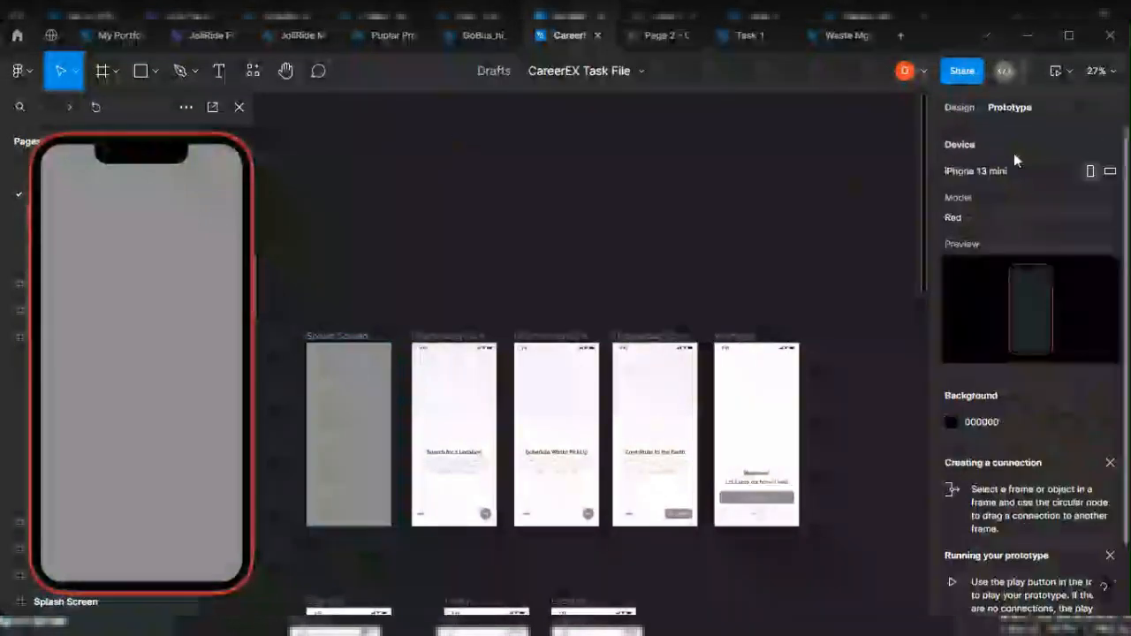
left_click(1009, 175)
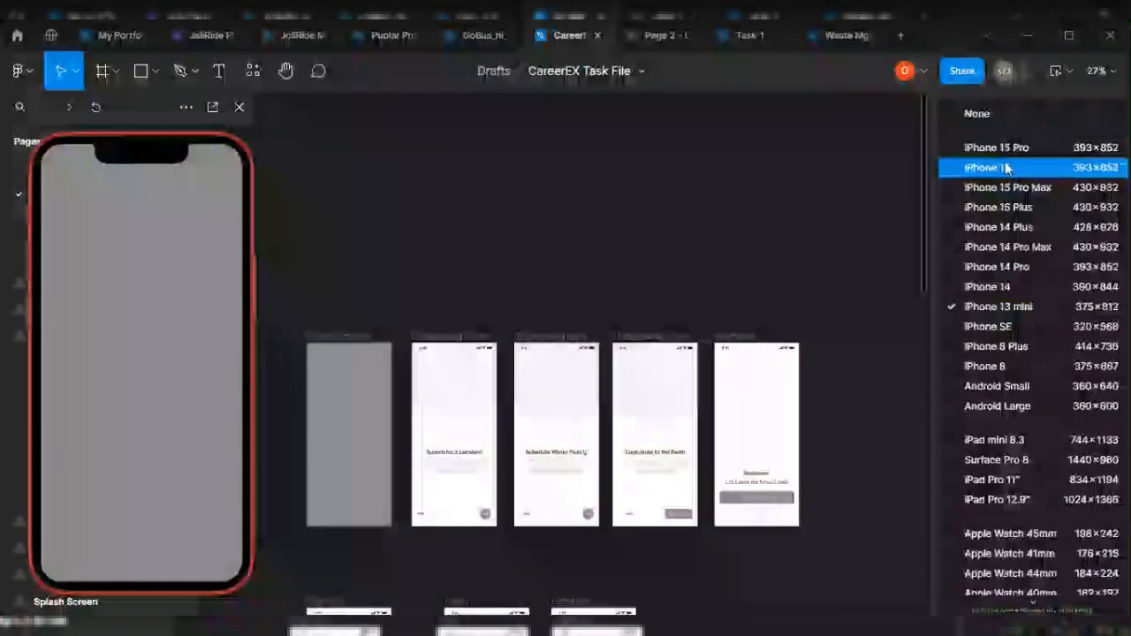
left_click(989, 119)
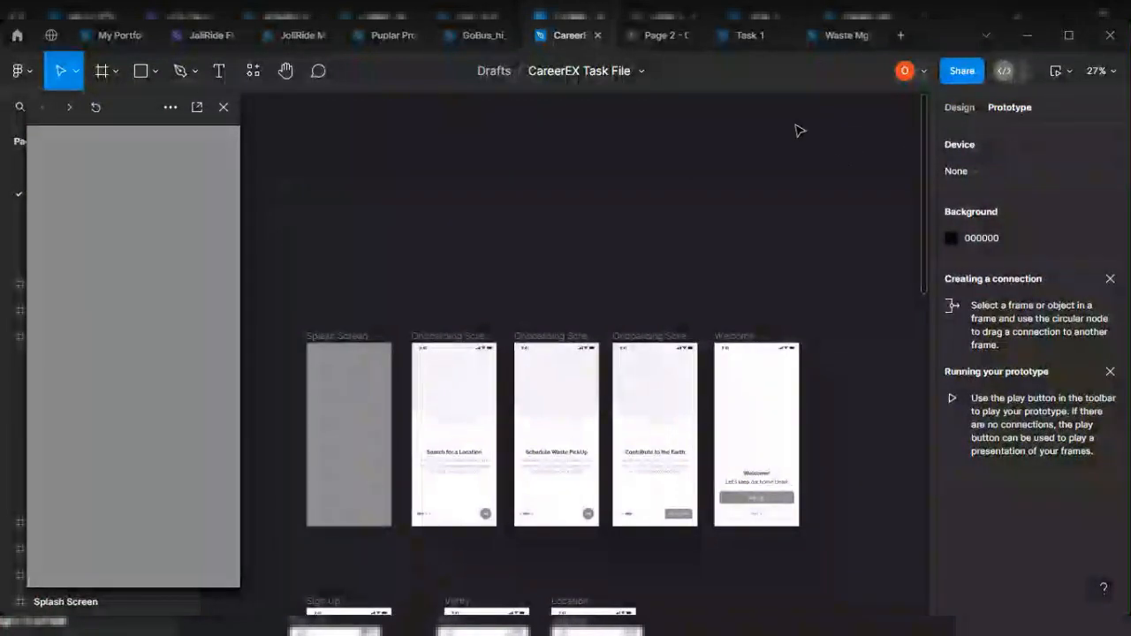
Step: Set the prototype device to iPhone 13 mini with the Blue model
left_click(953, 169)
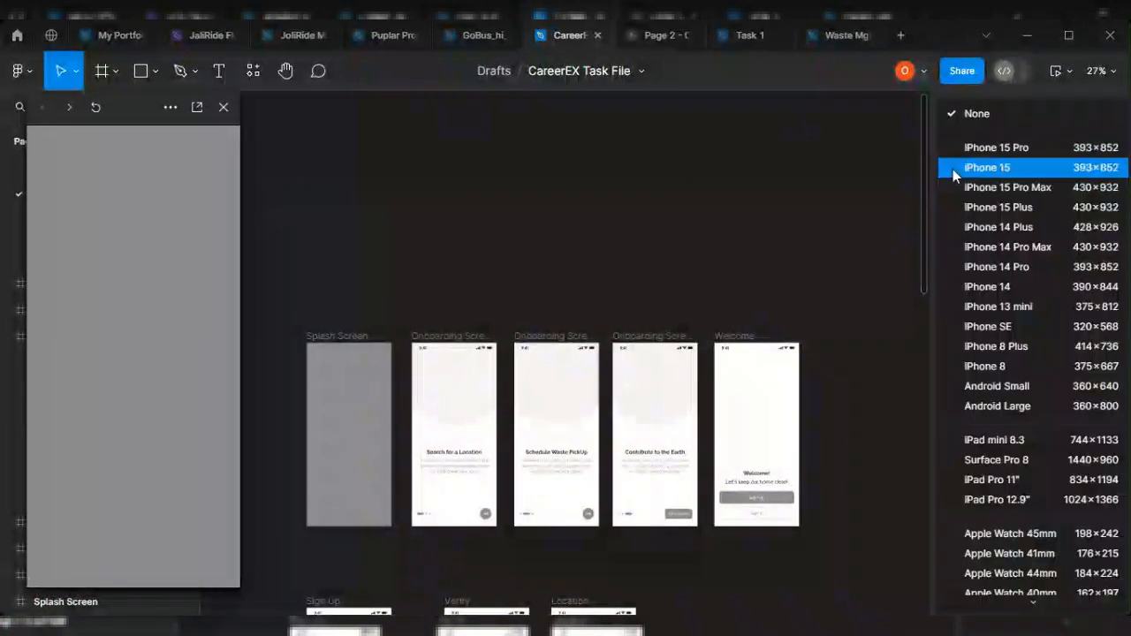
left_click(959, 307)
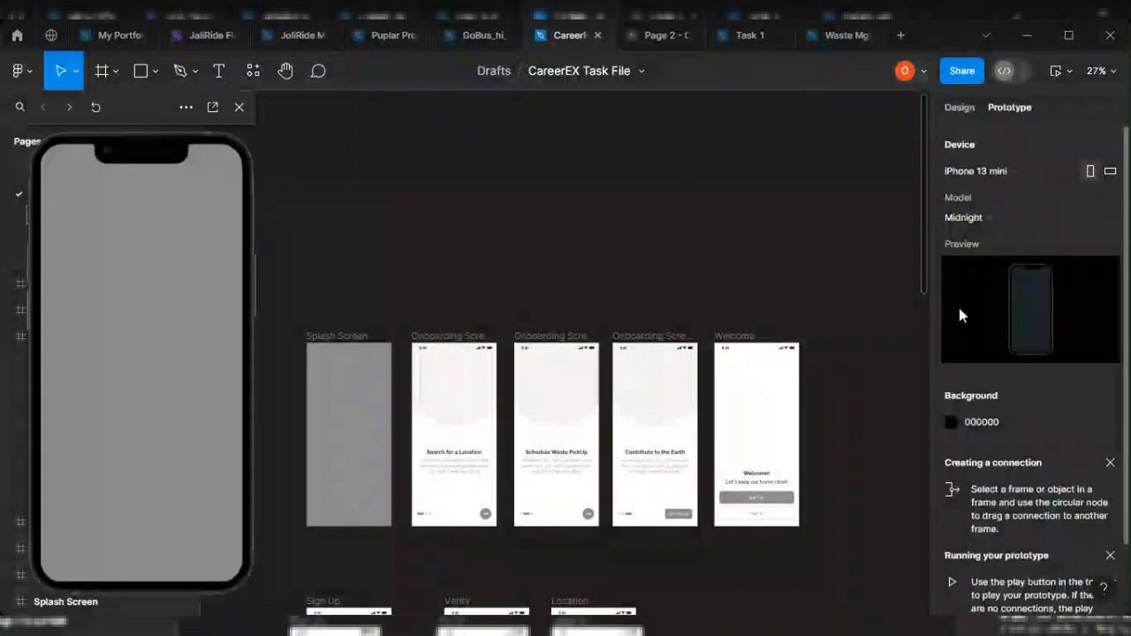
left_click(966, 220)
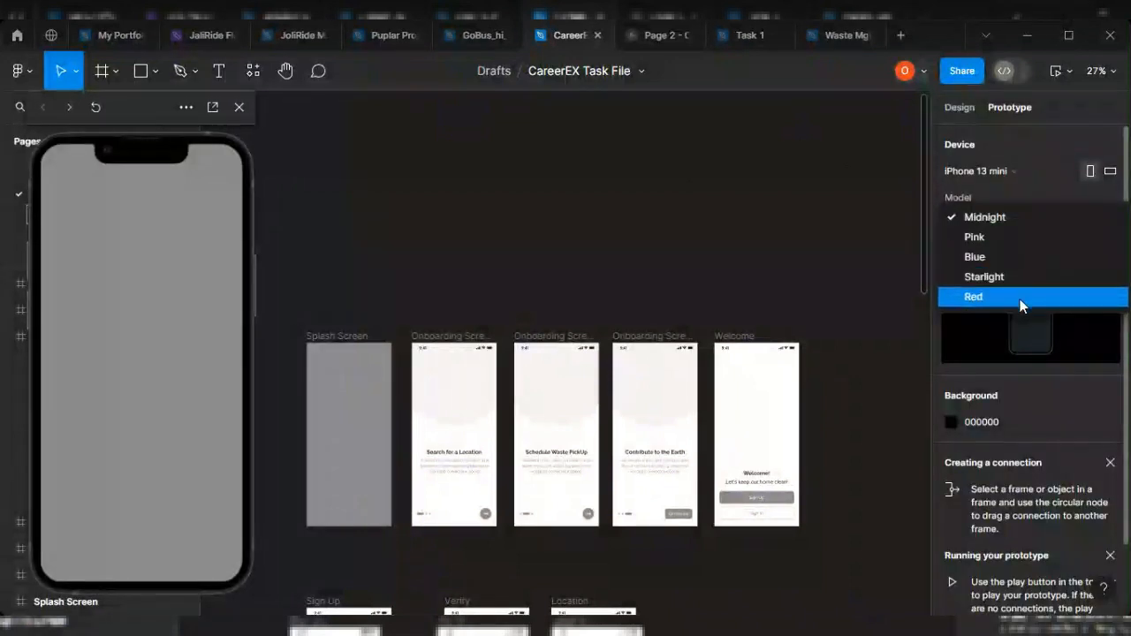
left_click(988, 257)
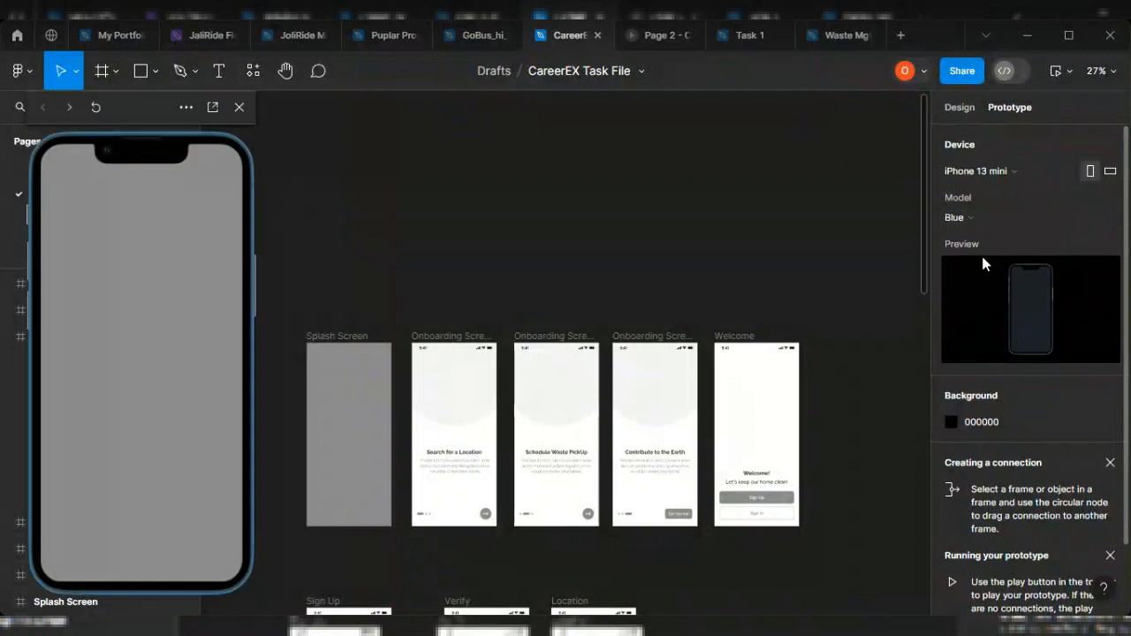
Step: Try the Pink, Midnight and Starlight models for the iPhone 13 mini and settle on Red
left_click(968, 218)
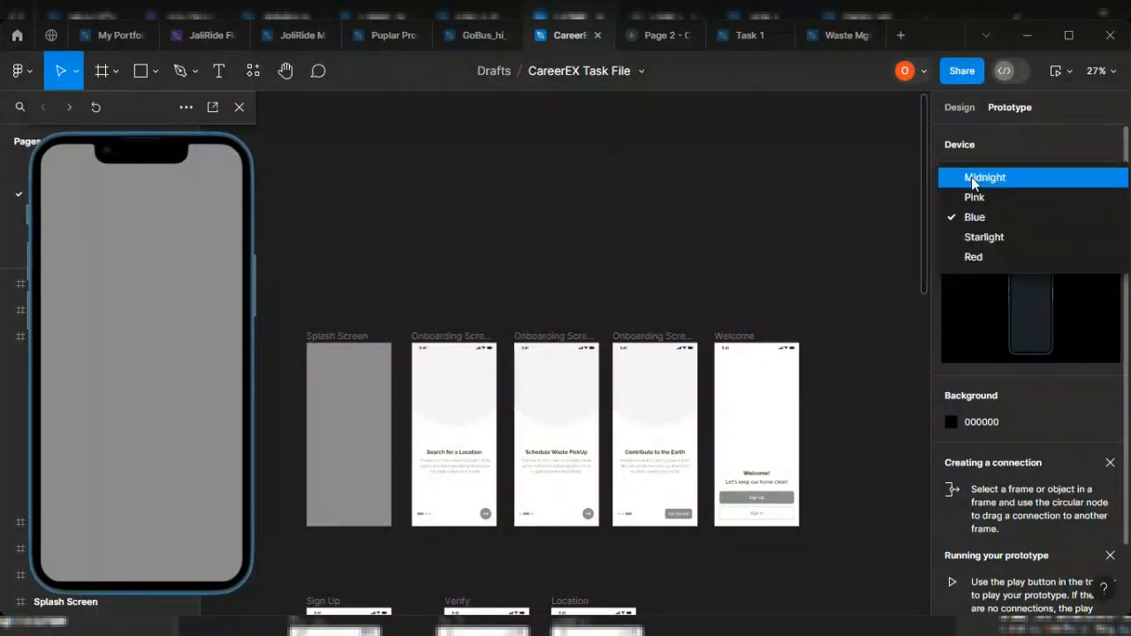
left_click(973, 197)
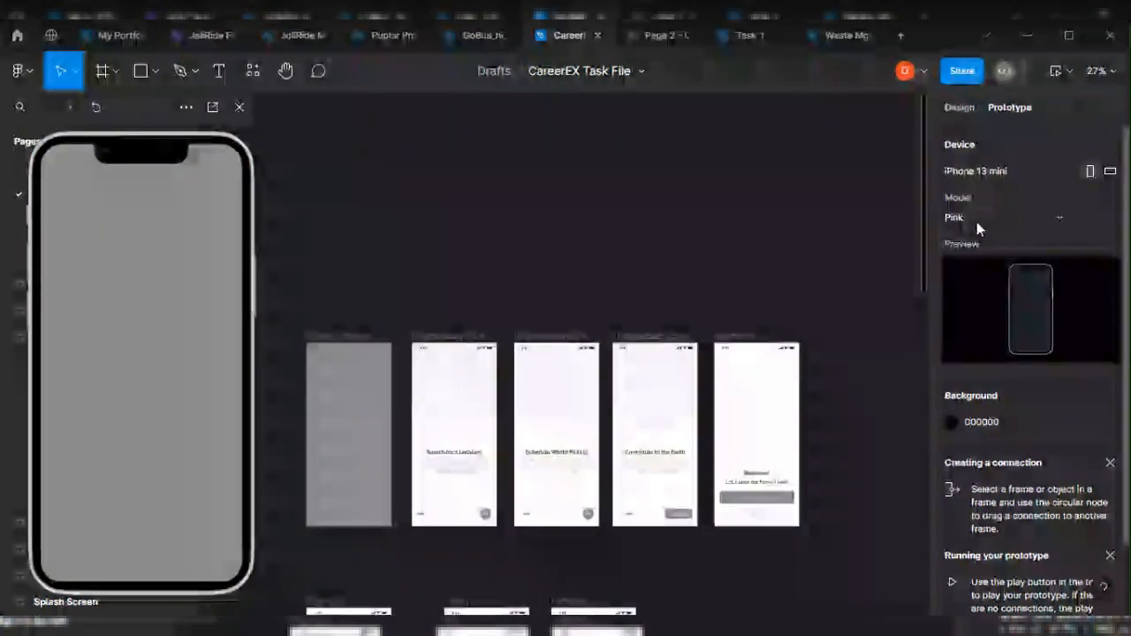
left_click(974, 212)
left_click(972, 195)
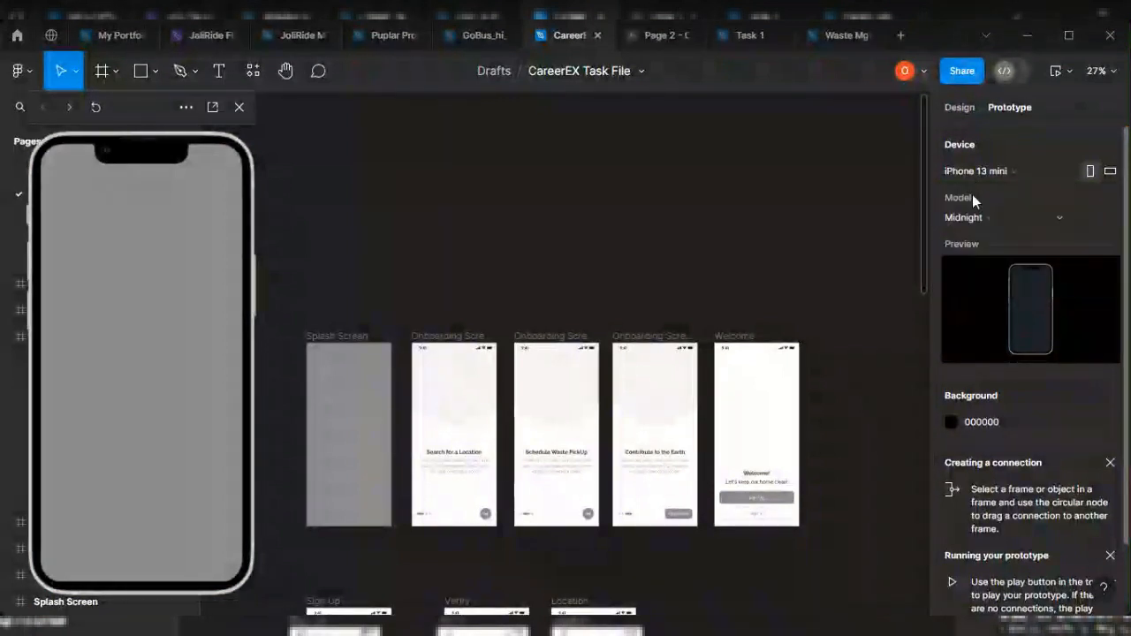
left_click(983, 220)
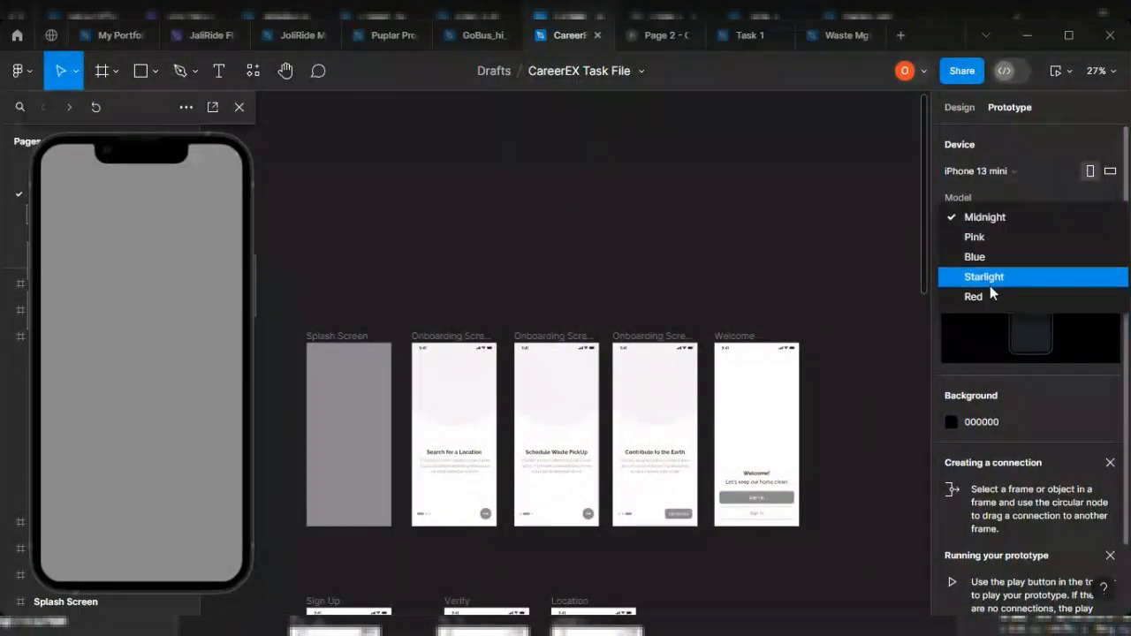
left_click(990, 280)
left_click(990, 213)
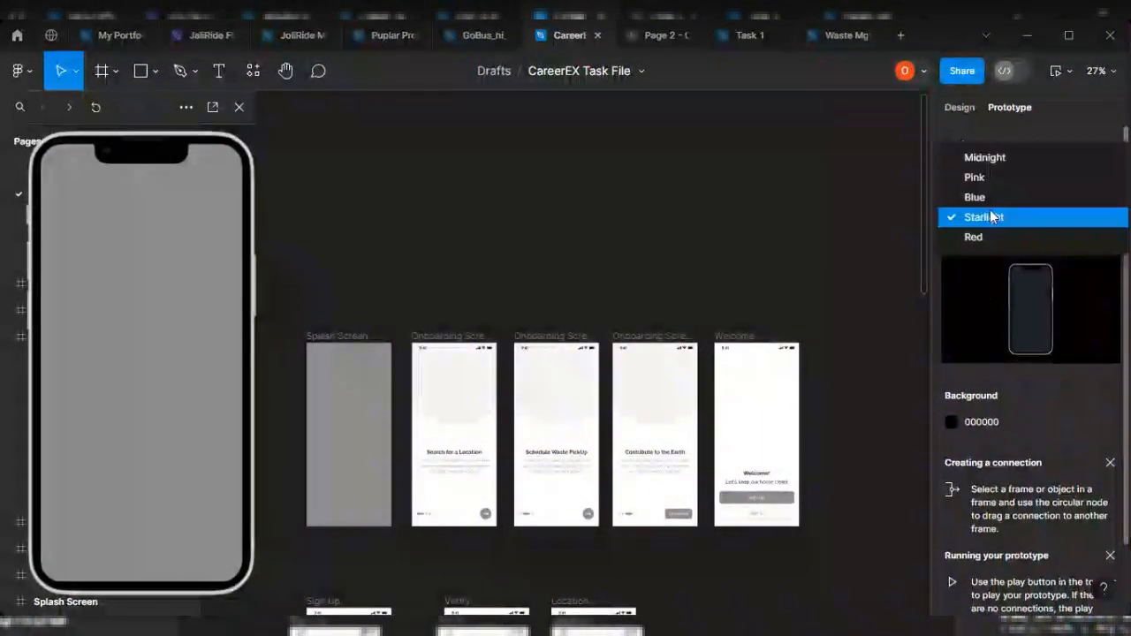
left_click(995, 239)
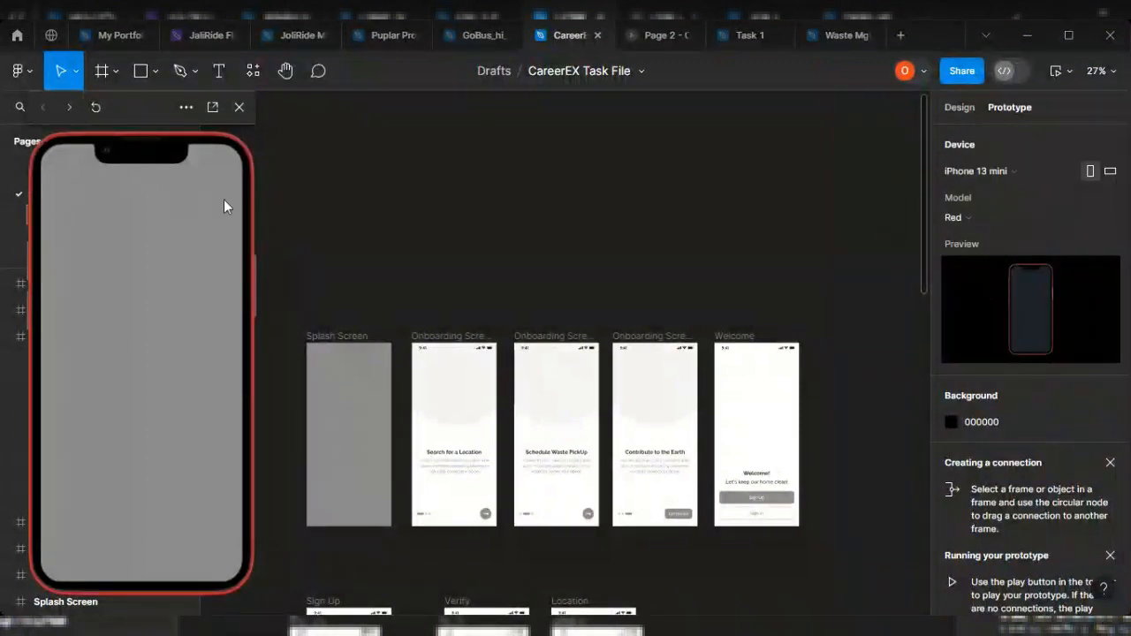
Step: Connect the Splash Screen frame to the first Onboarding Screen with an On tap, Navigate to interaction, and move its settings clear of the connection
left_click(336, 347)
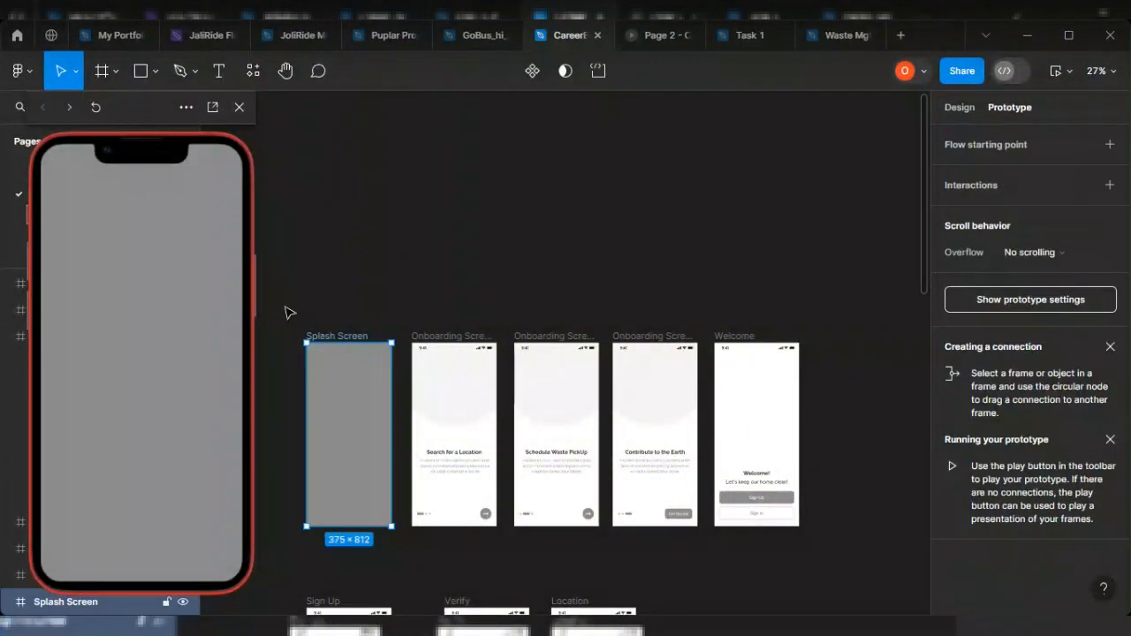
scroll(497, 182, "down", 2)
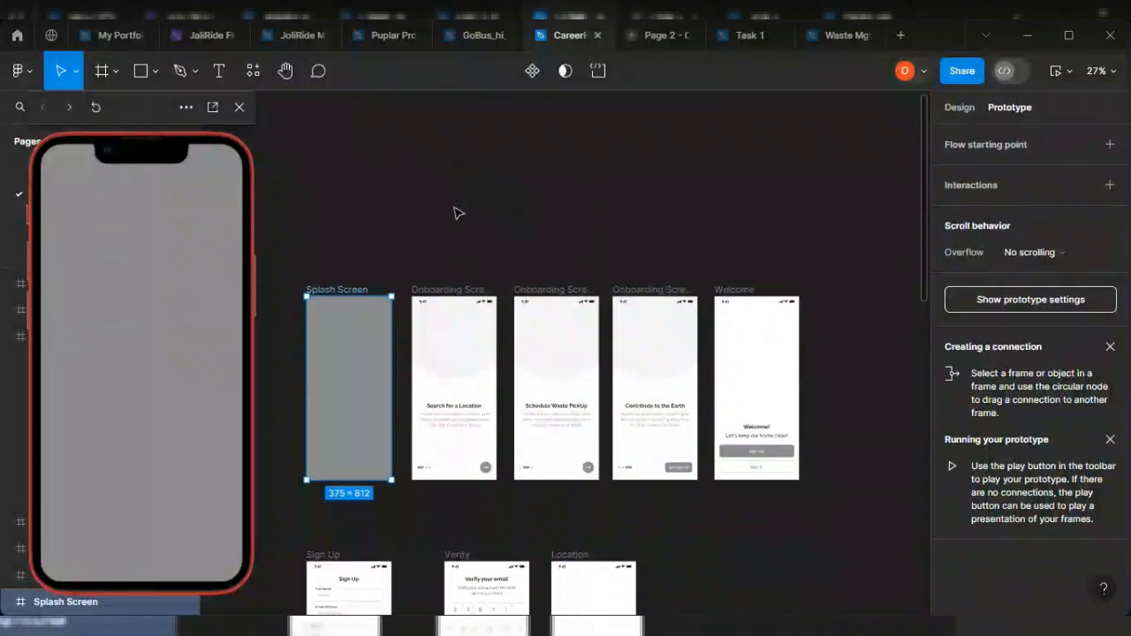
scroll(457, 213, "down", 5)
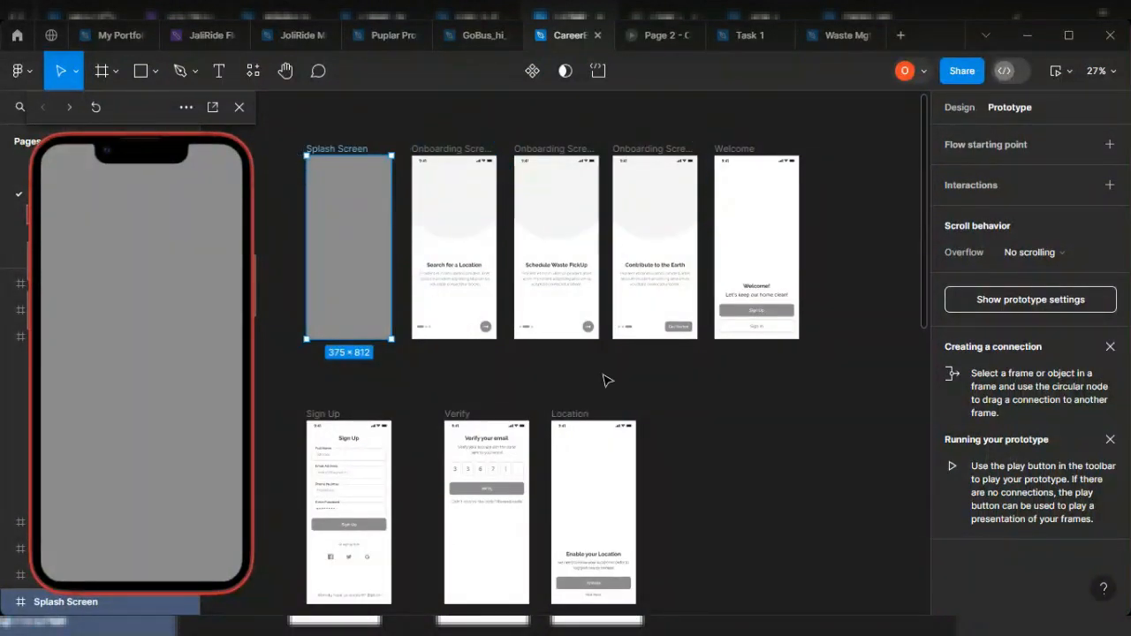
scroll(606, 380, "up", 1)
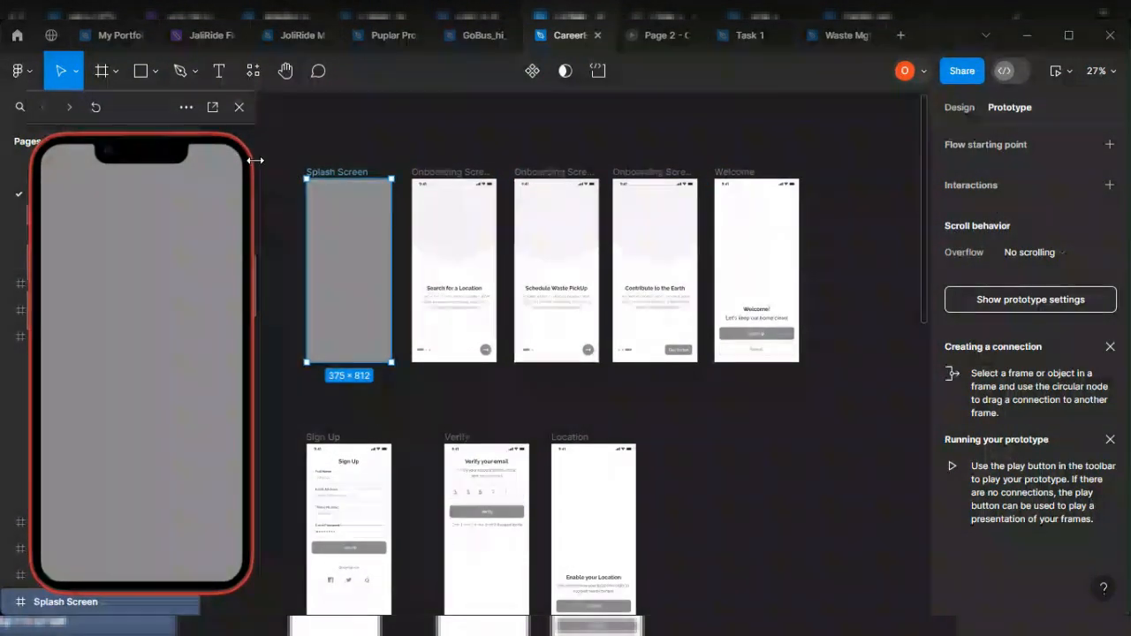
scroll(433, 325, "up", 2)
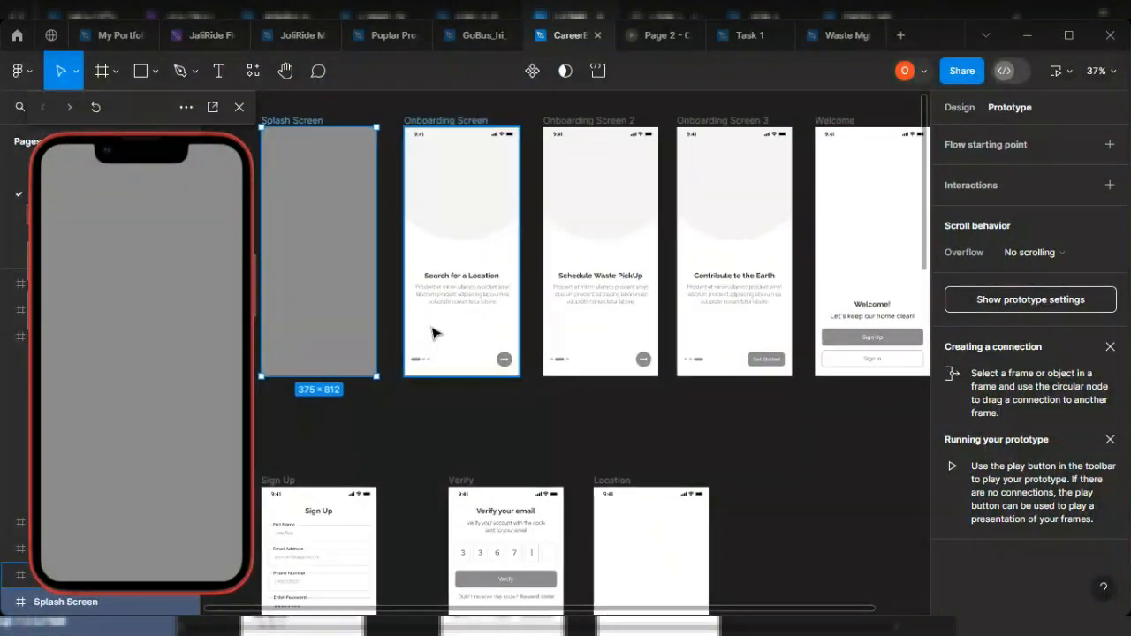
scroll(432, 334, "up", 1)
scroll(408, 394, "left", 5)
scroll(430, 427, "up", 5)
scroll(366, 311, "up", 4)
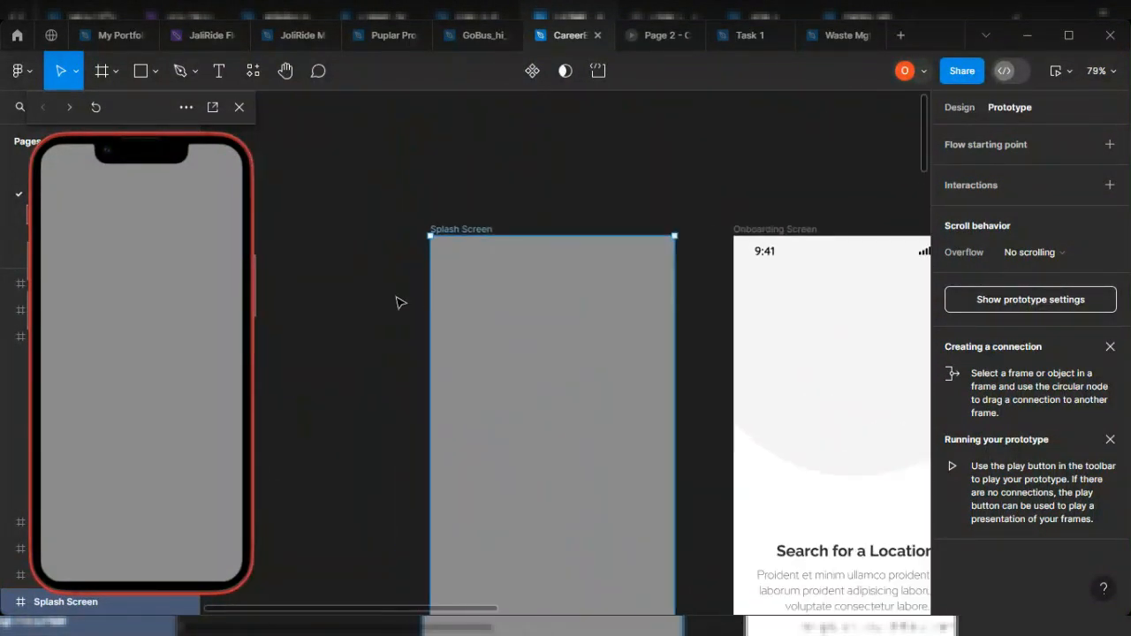
scroll(442, 318, "down", 3)
scroll(515, 355, "down", 2)
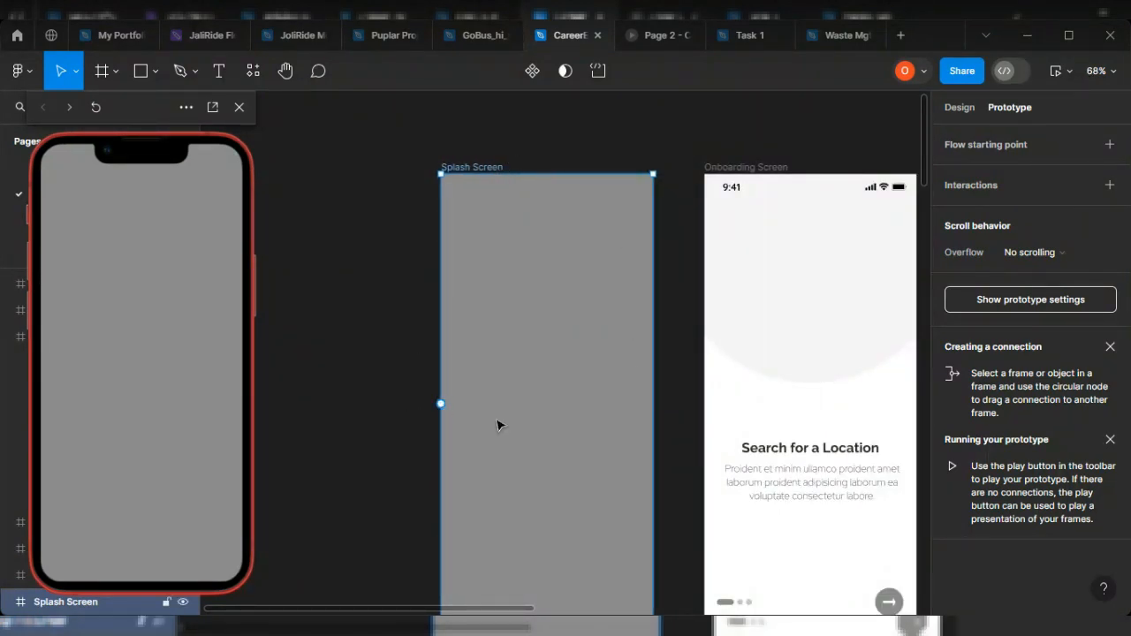
scroll(500, 425, "down", 5)
scroll(548, 380, "up", 4)
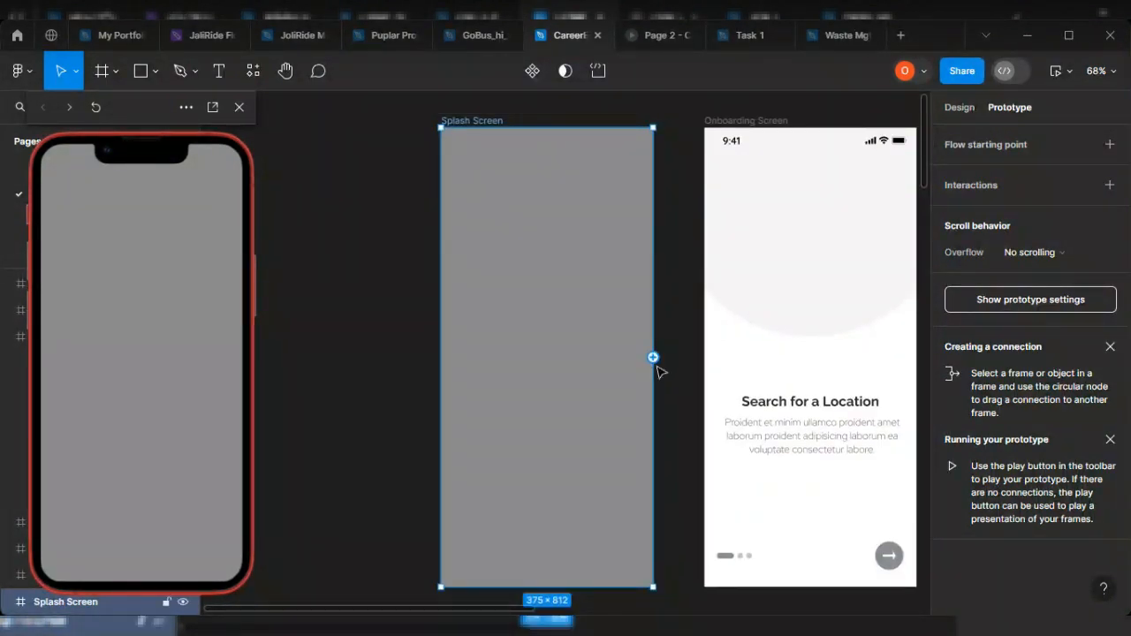
left_click_drag(654, 358, 713, 331)
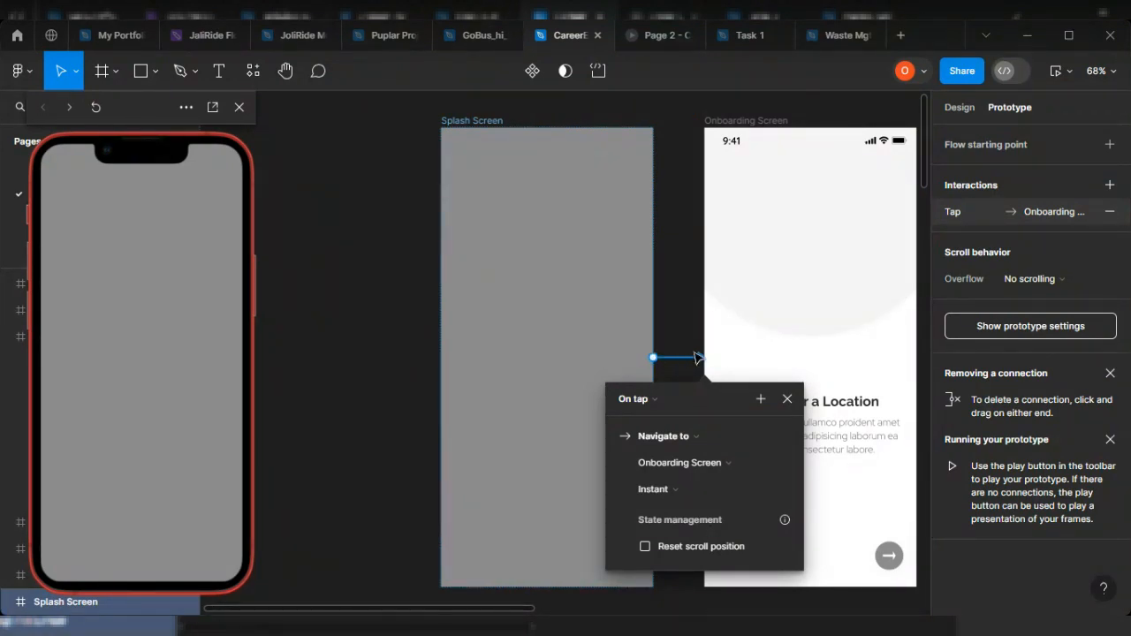
left_click_drag(732, 393, 740, 317)
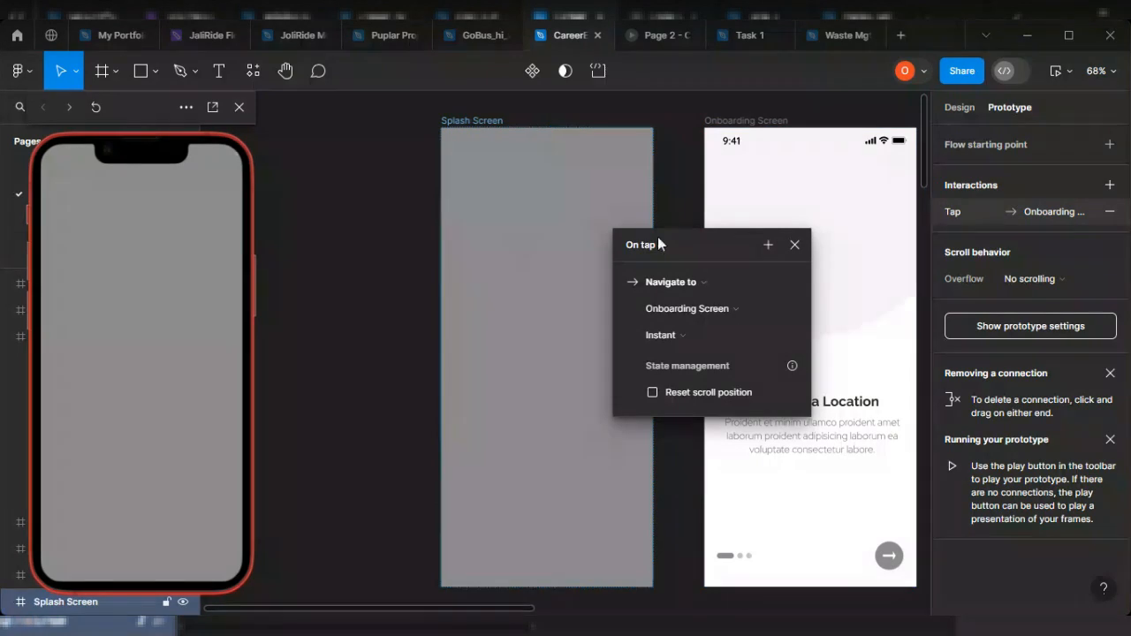
Step: Test the tap transition in the preview, stepping between the Splash Screen and the Onboarding Screen and ending on the Splash Screen
left_click(125, 351)
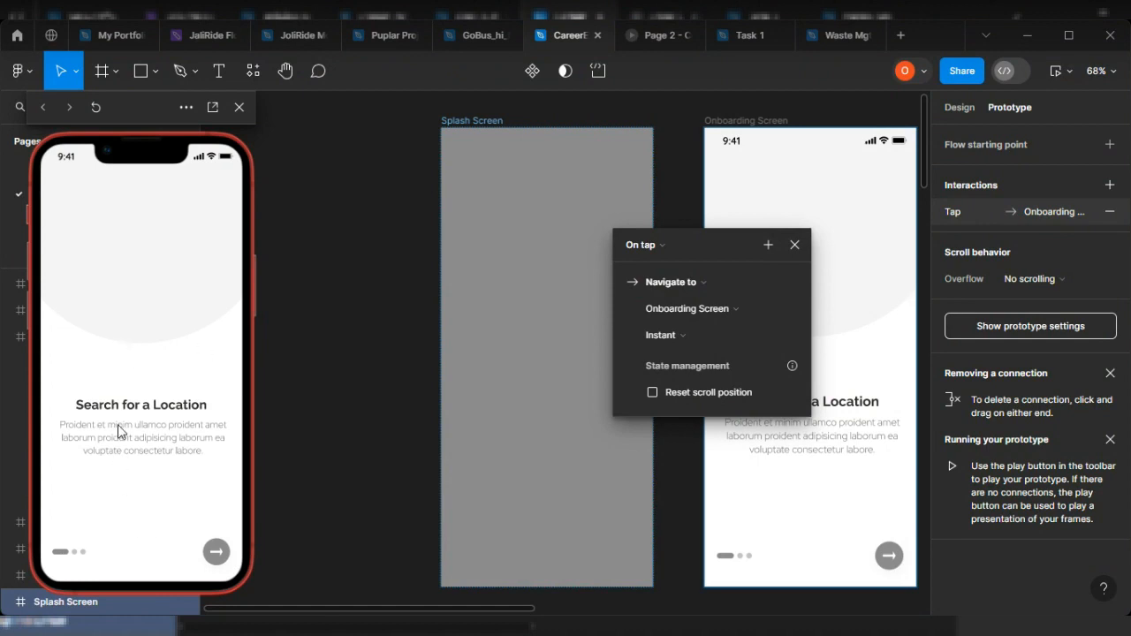
left_click(43, 107)
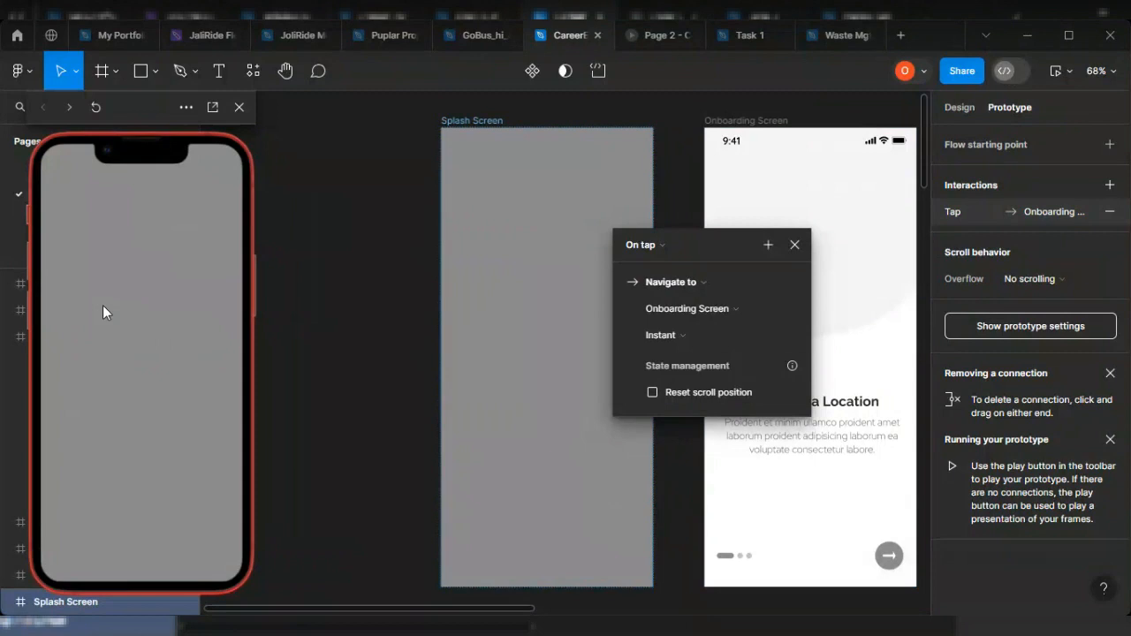
left_click(67, 107)
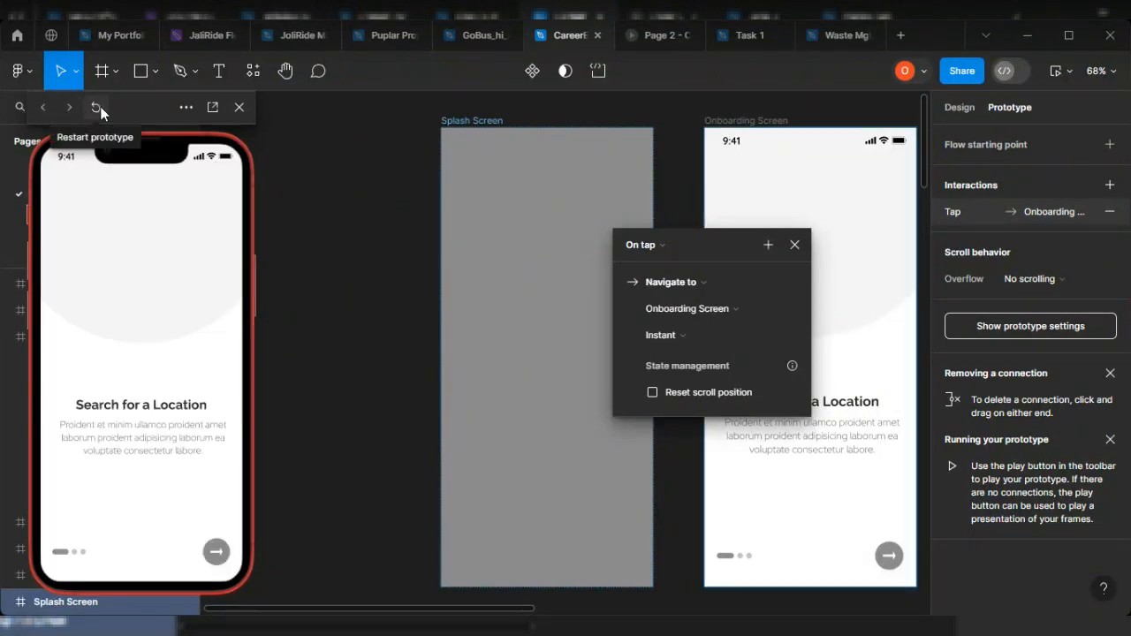
left_click(42, 108)
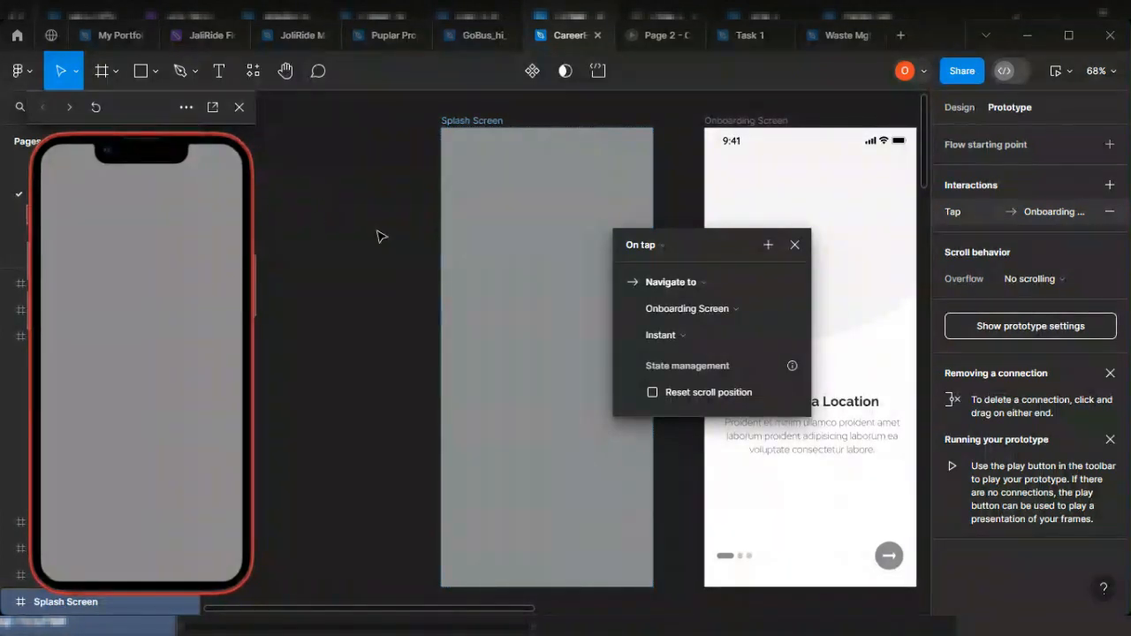
Step: Change the Splash Screen interaction's trigger to After delay and replay the transition in the preview
left_click(646, 245)
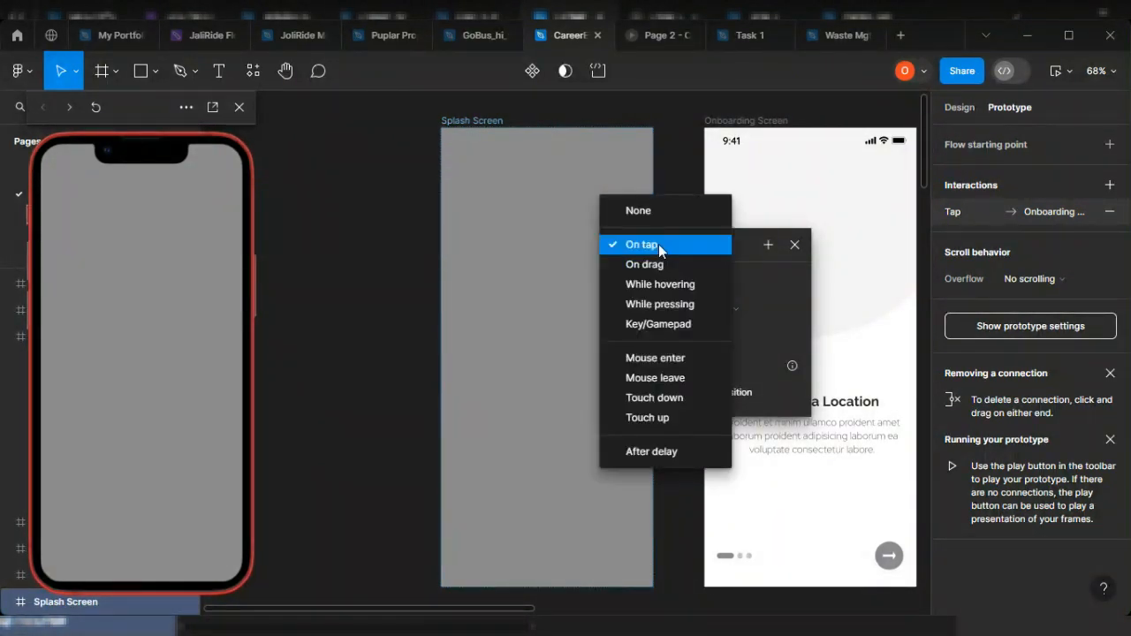
left_click(678, 452)
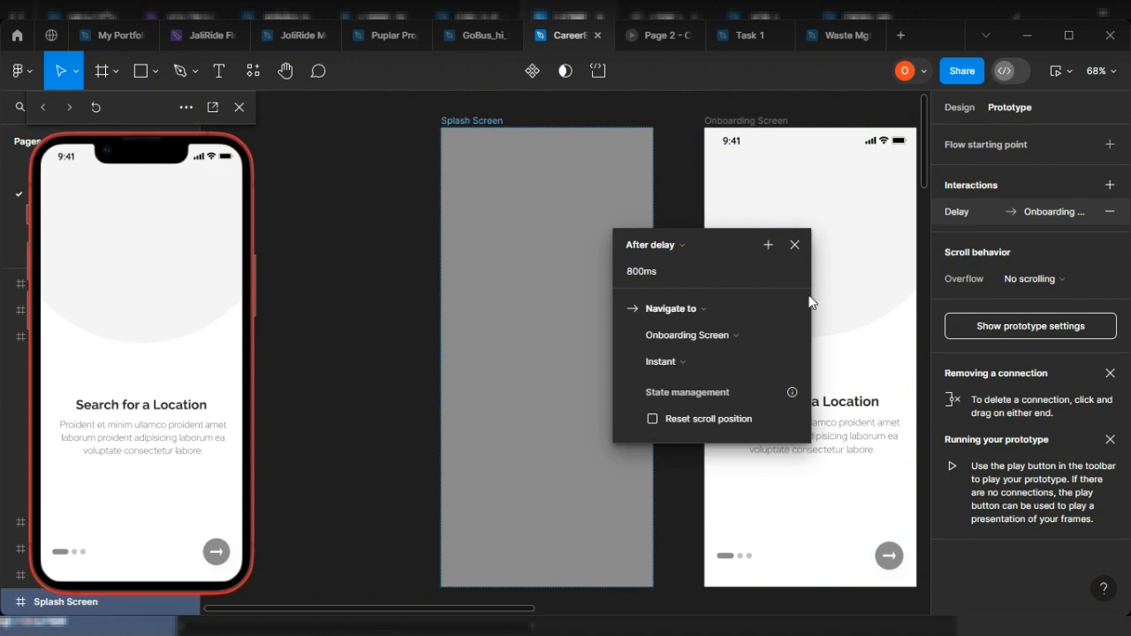
left_click(95, 106)
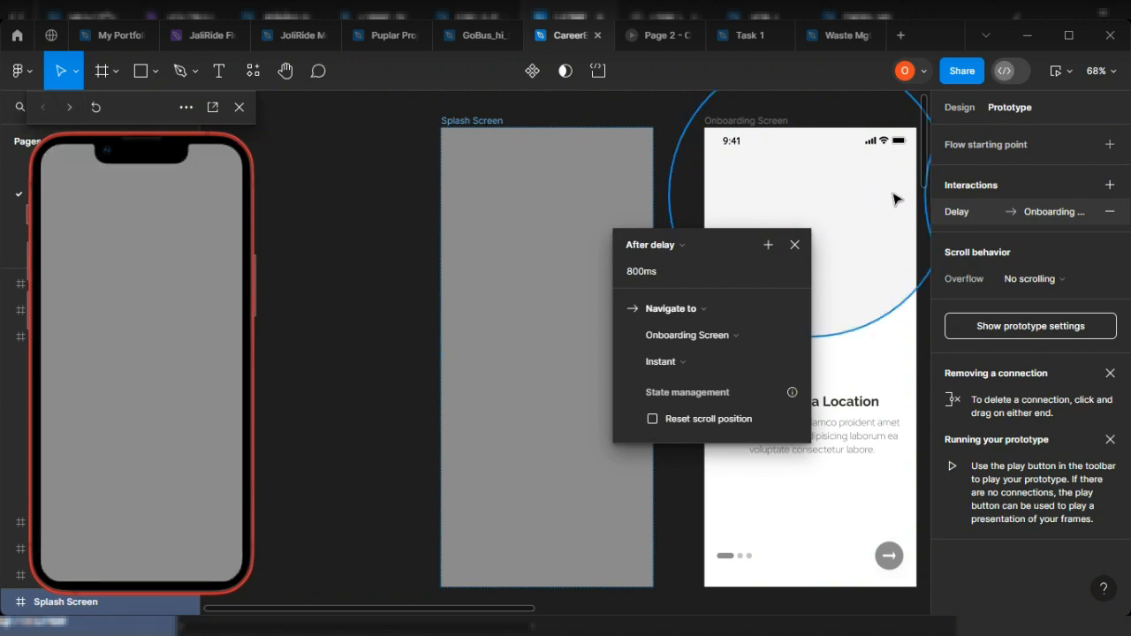
left_click(42, 107)
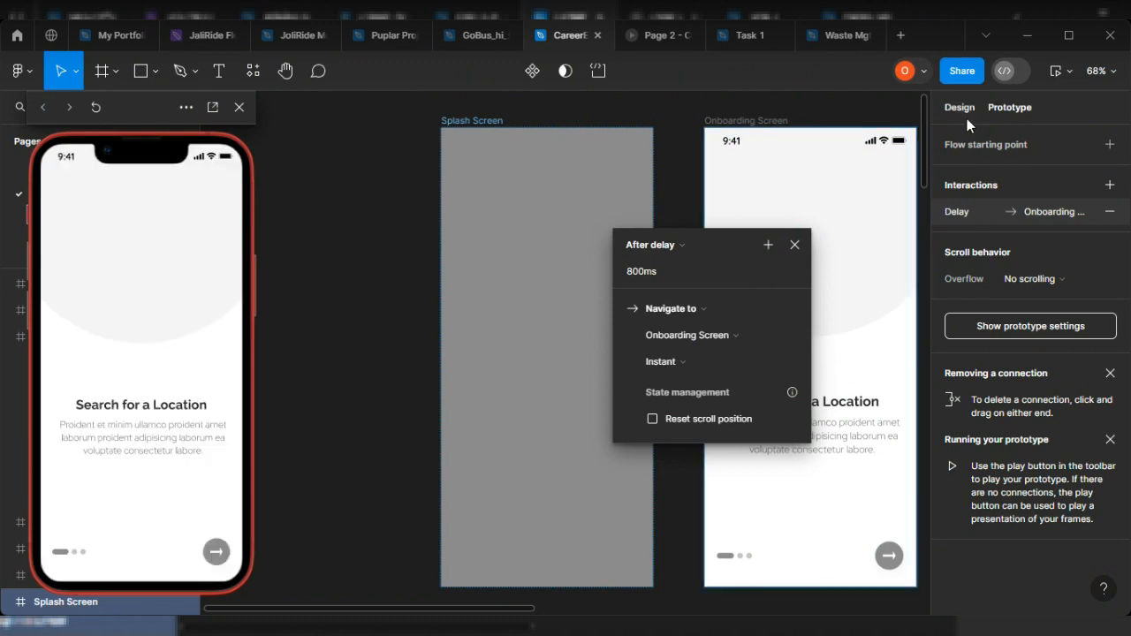
Step: Set the transition's animation to Smart animate with a trigger delay of 300ms, and replay it in the preview
left_click(702, 362)
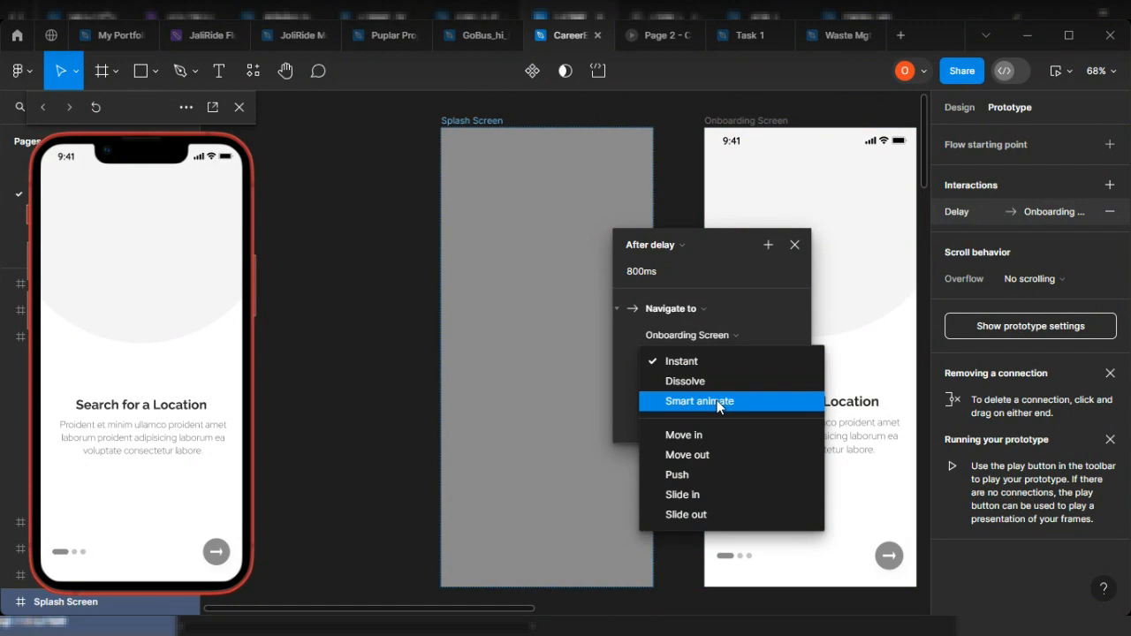
left_click(720, 403)
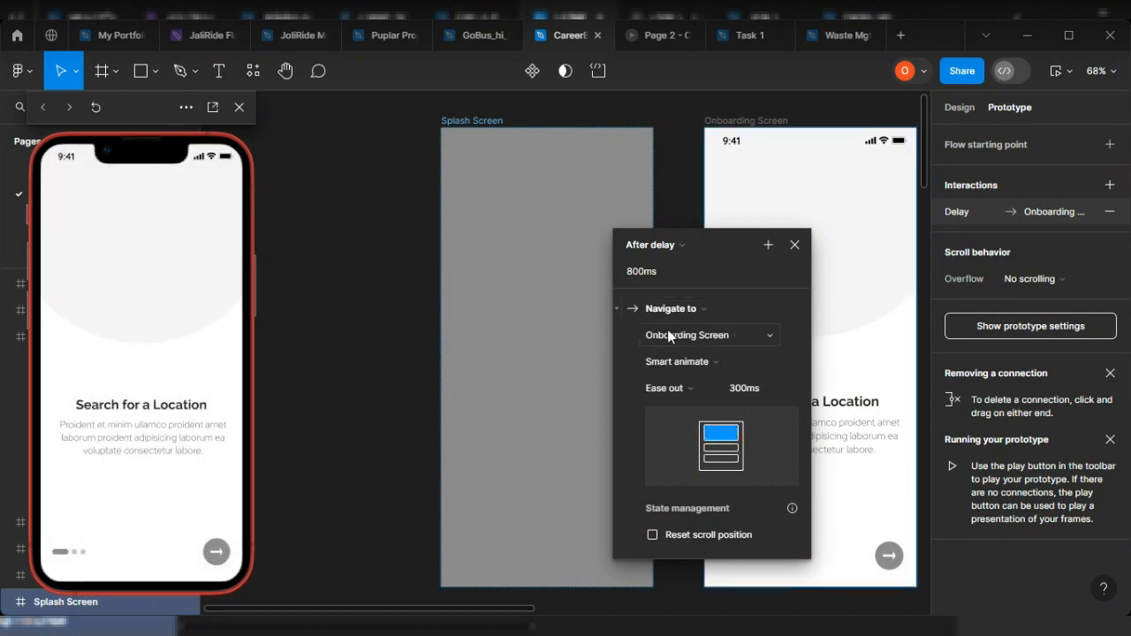
left_click(657, 274)
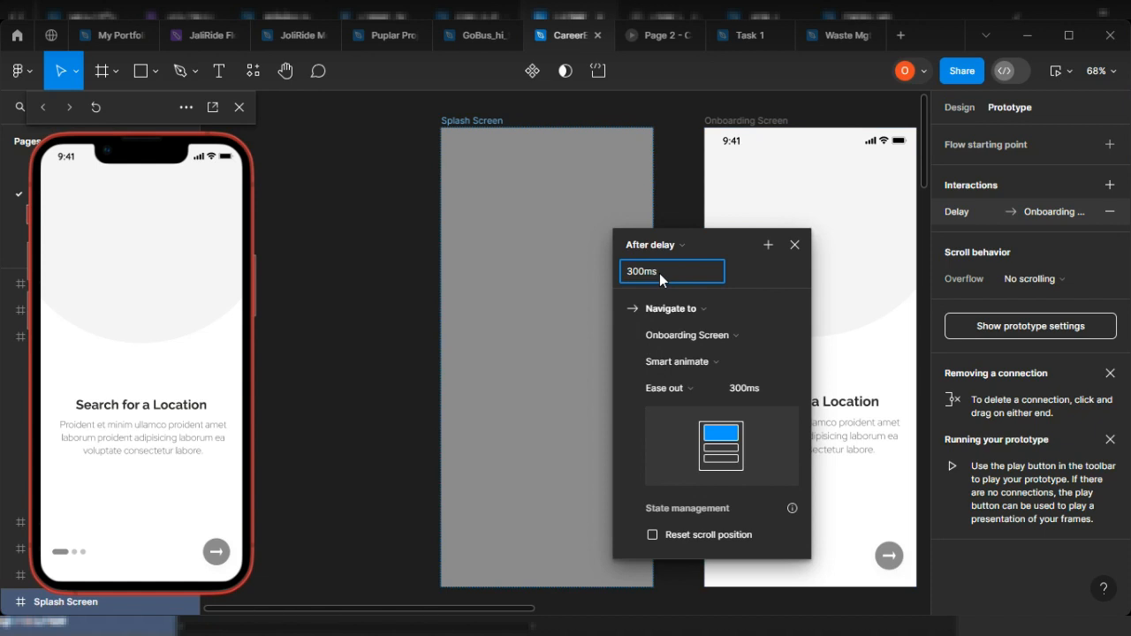
key("Return")
left_click(50, 108)
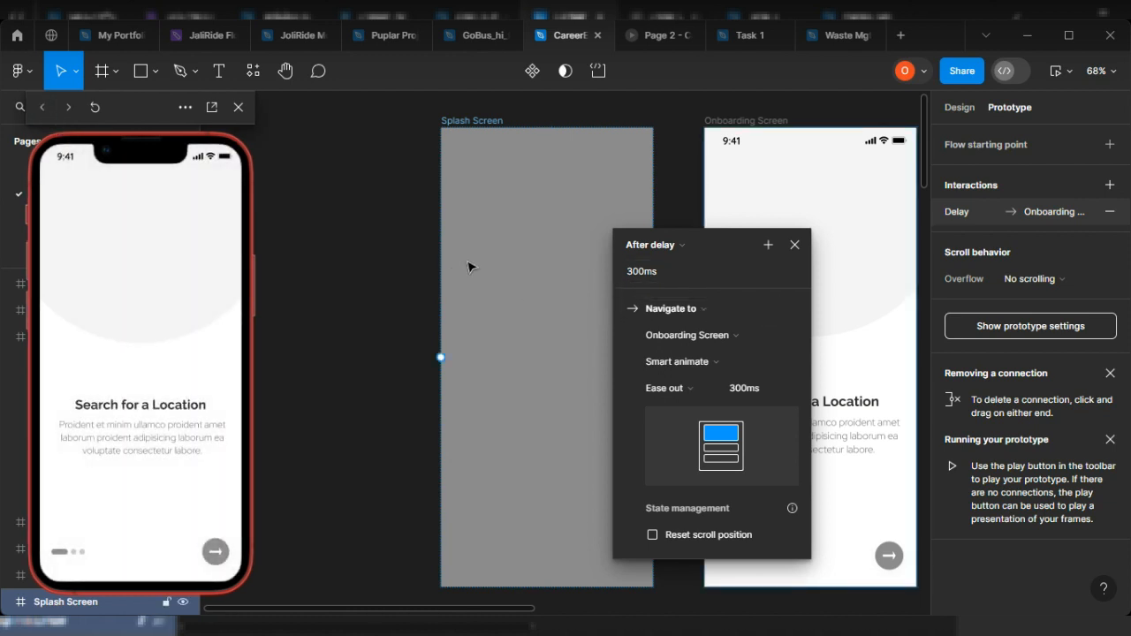
Step: Set the trigger delay to 100ms and the Smart animate duration to 800ms, and replay the transition in the preview
left_click(671, 275)
type("100")
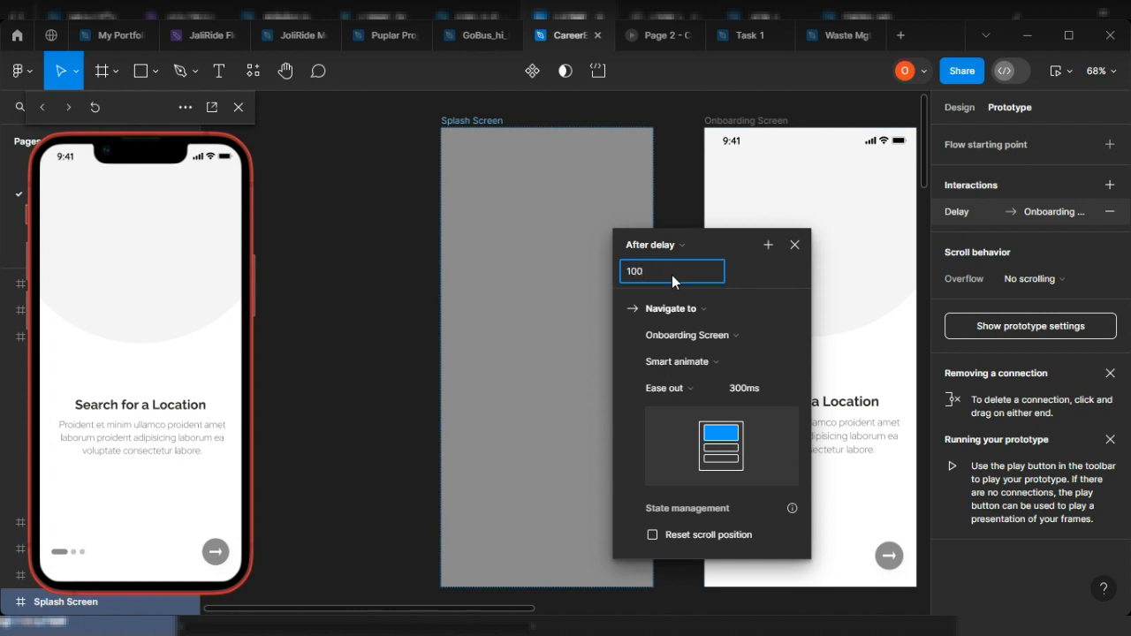
key("Return")
left_click(771, 394)
type("8")
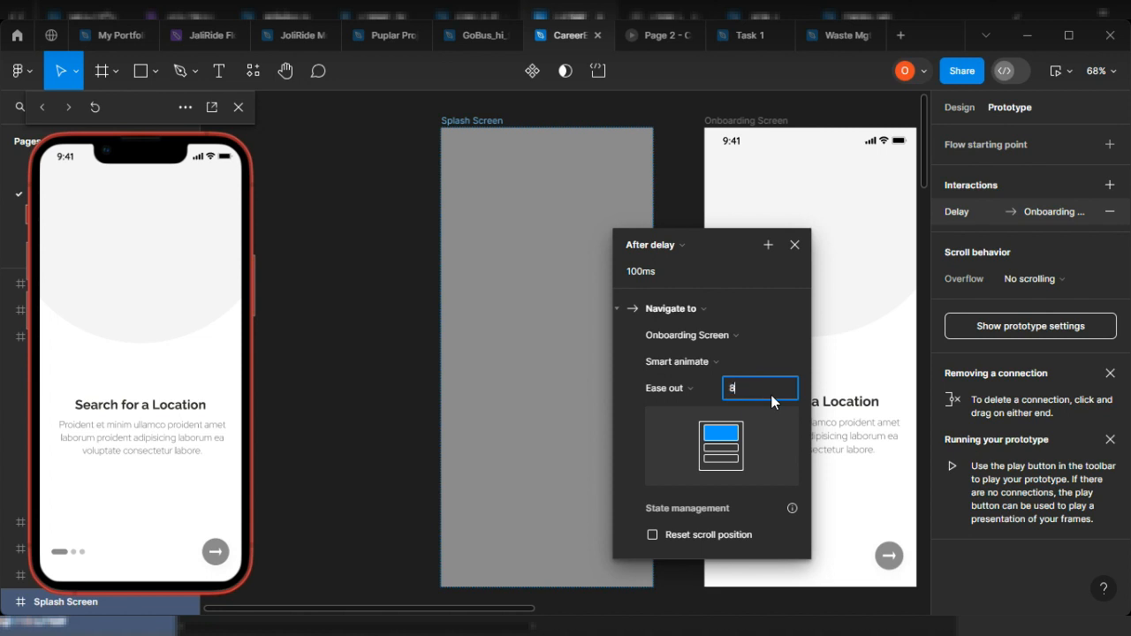
type("00ms")
key("Return")
left_click(42, 107)
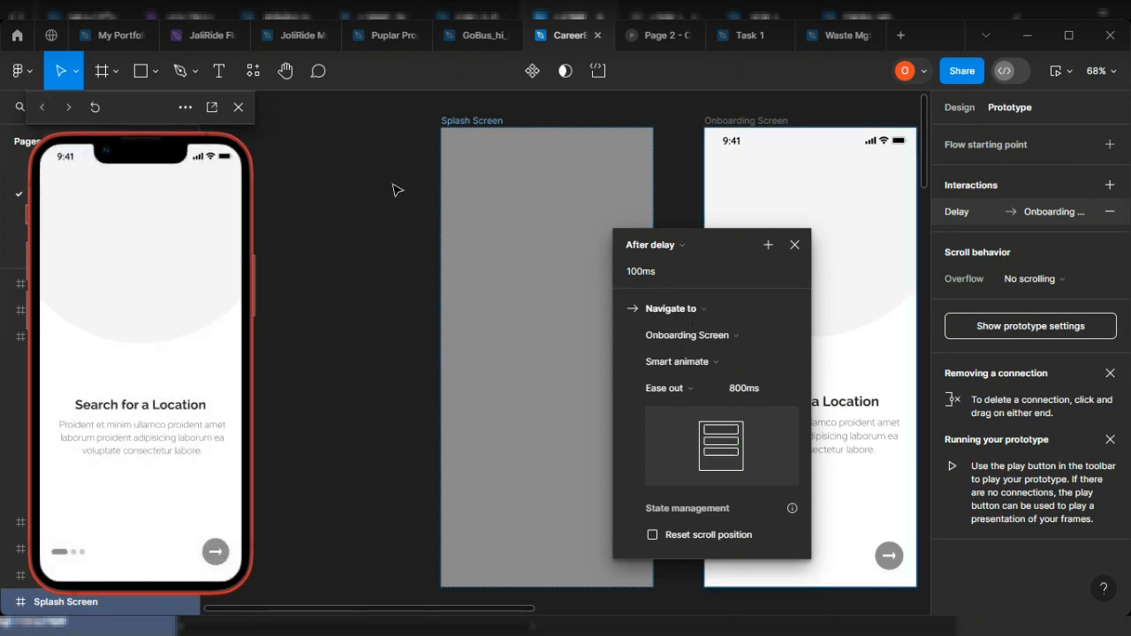
Step: Set the Splash Screen interaction's trigger delay to 1000ms and replay the transition in the preview
left_click(649, 275)
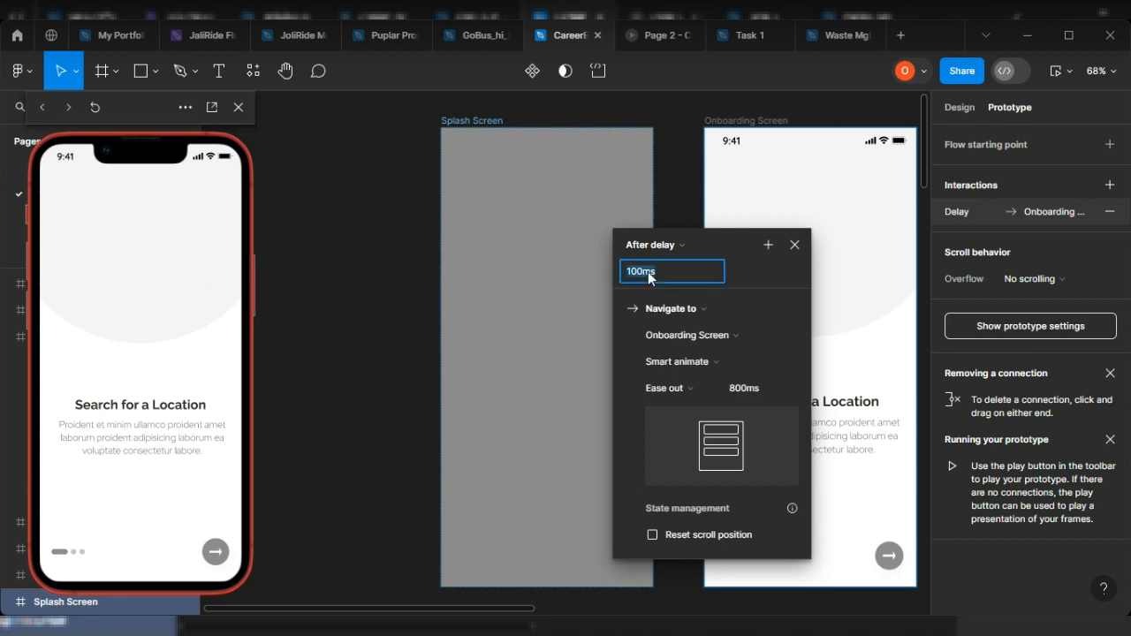
key("Left")
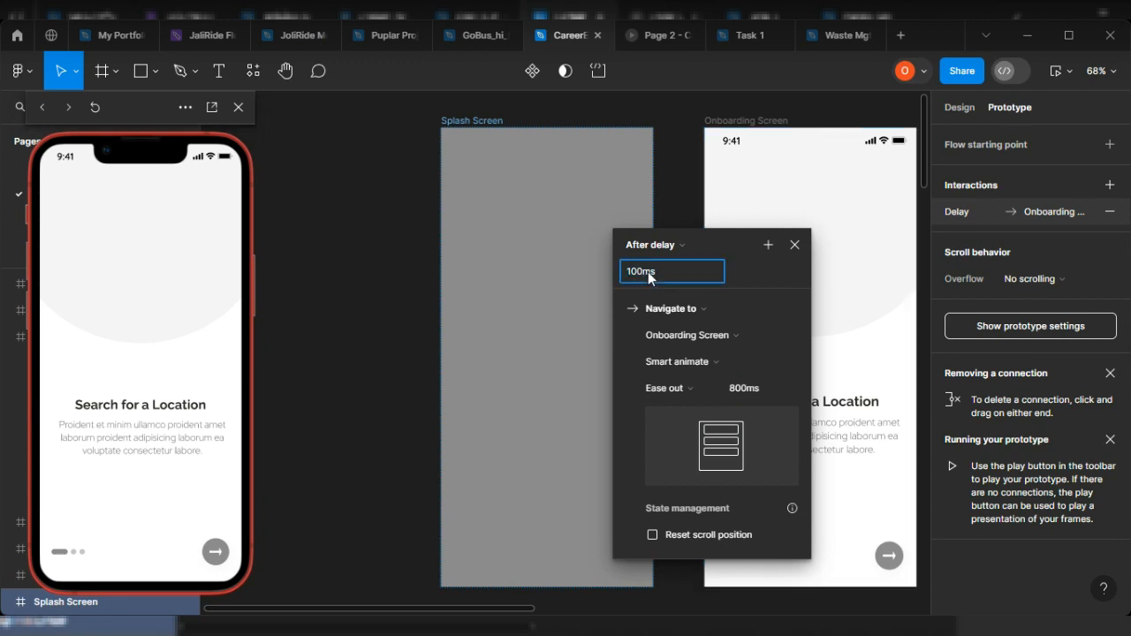
key("Return")
left_click(42, 107)
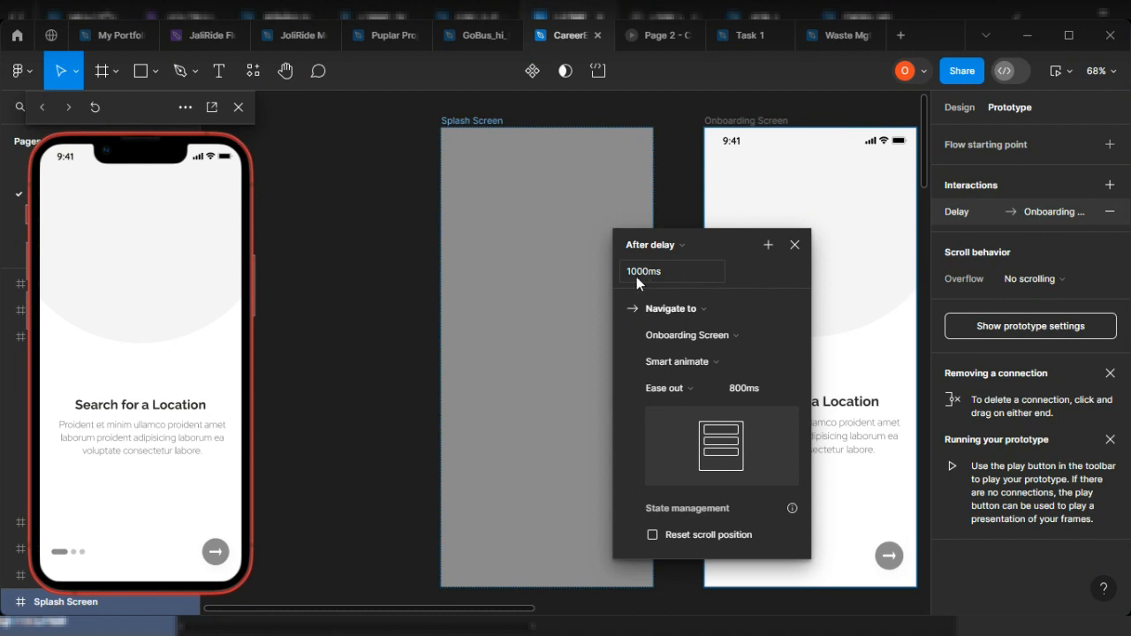
left_click(43, 109)
left_click(794, 244)
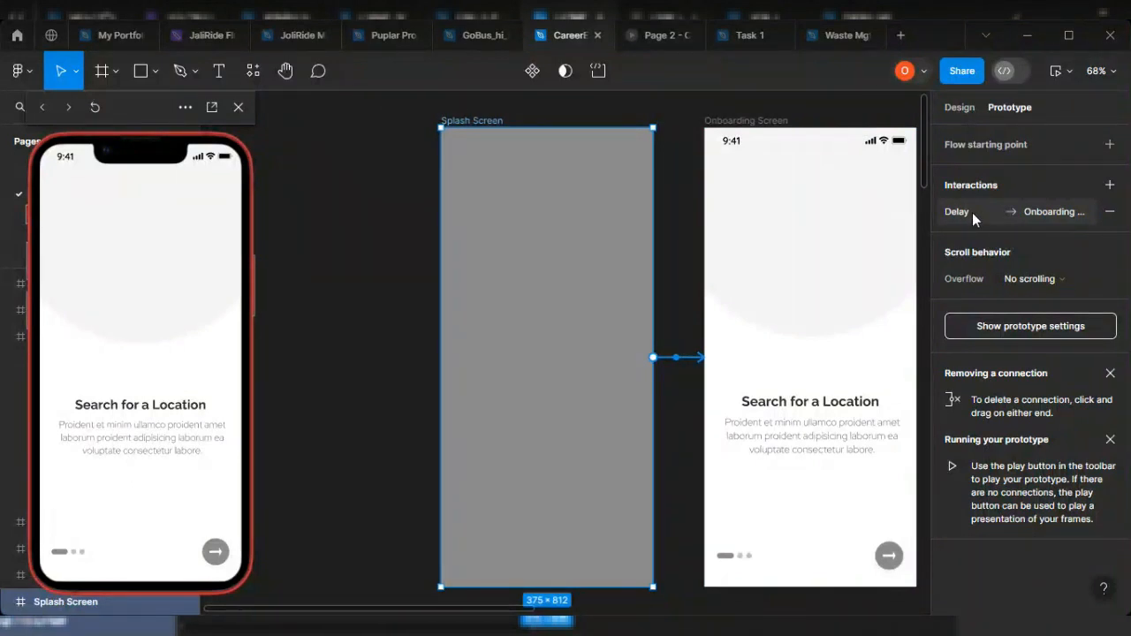
left_click(1071, 217)
left_click(815, 300)
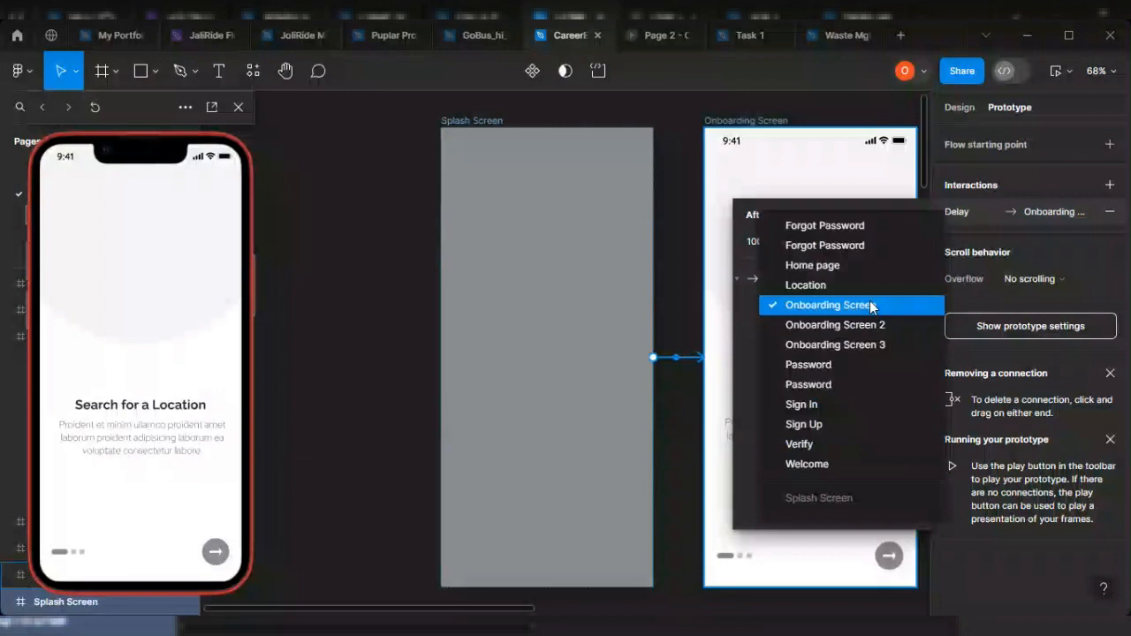
left_click(679, 174)
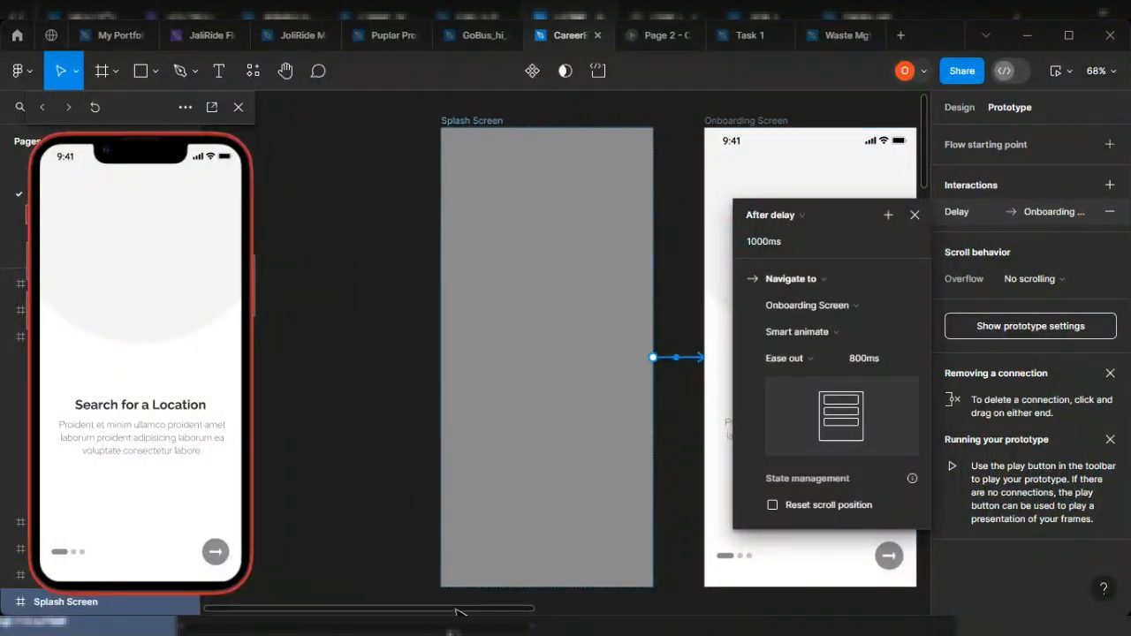
scroll(459, 613, "right", 5)
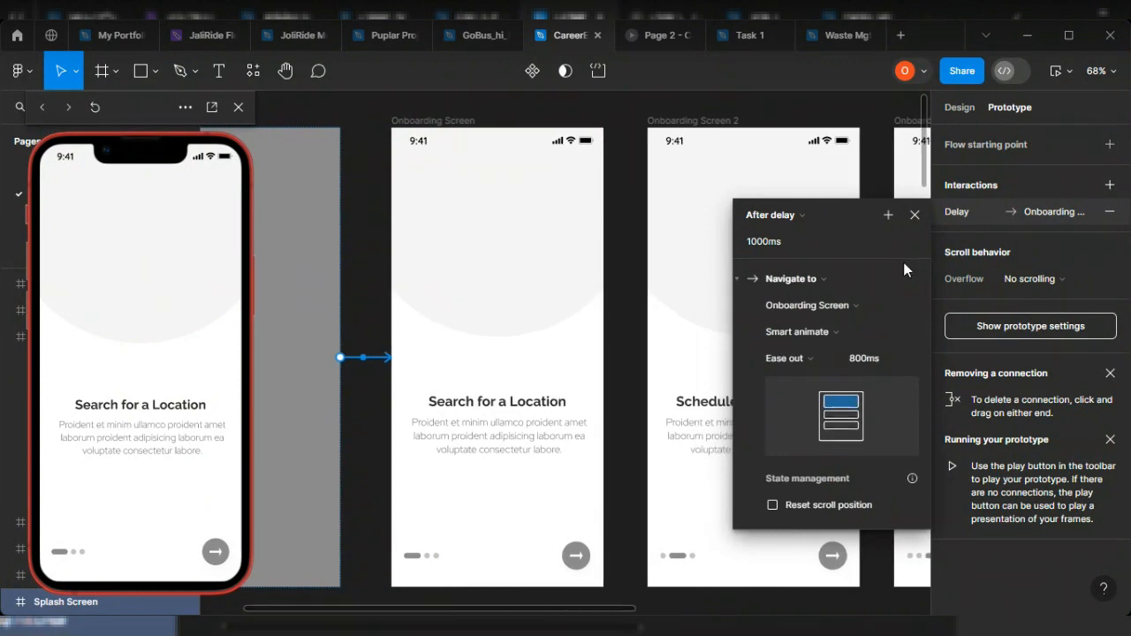
left_click(915, 216)
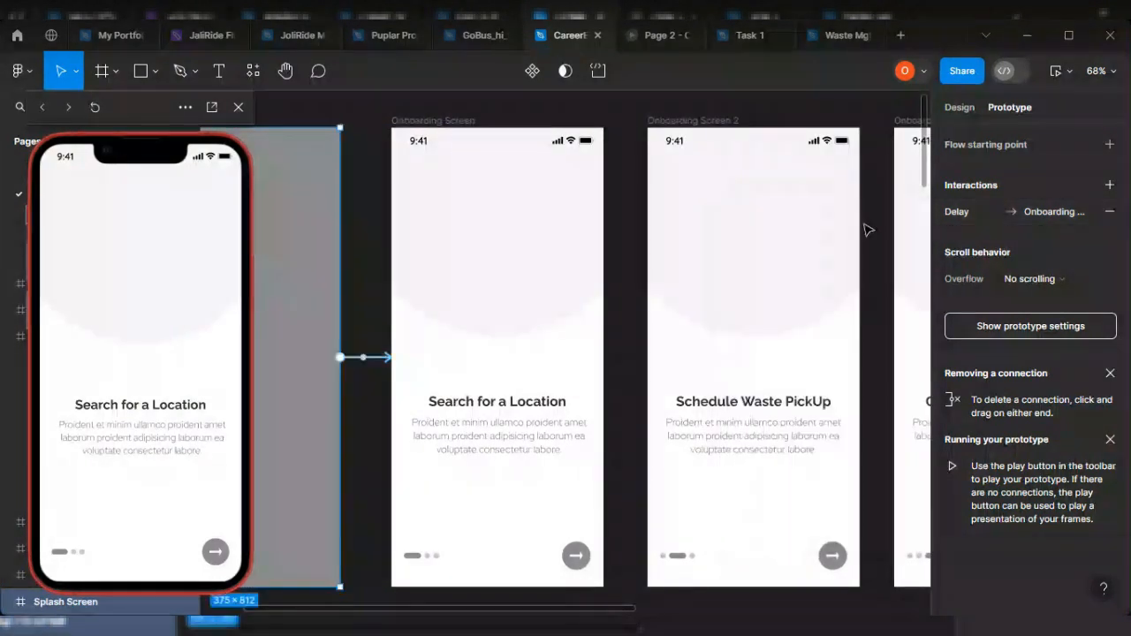
Step: Connect the arrow button on the first Onboarding Screen to Onboarding Screen 2 with an On tap interaction
left_click(412, 126)
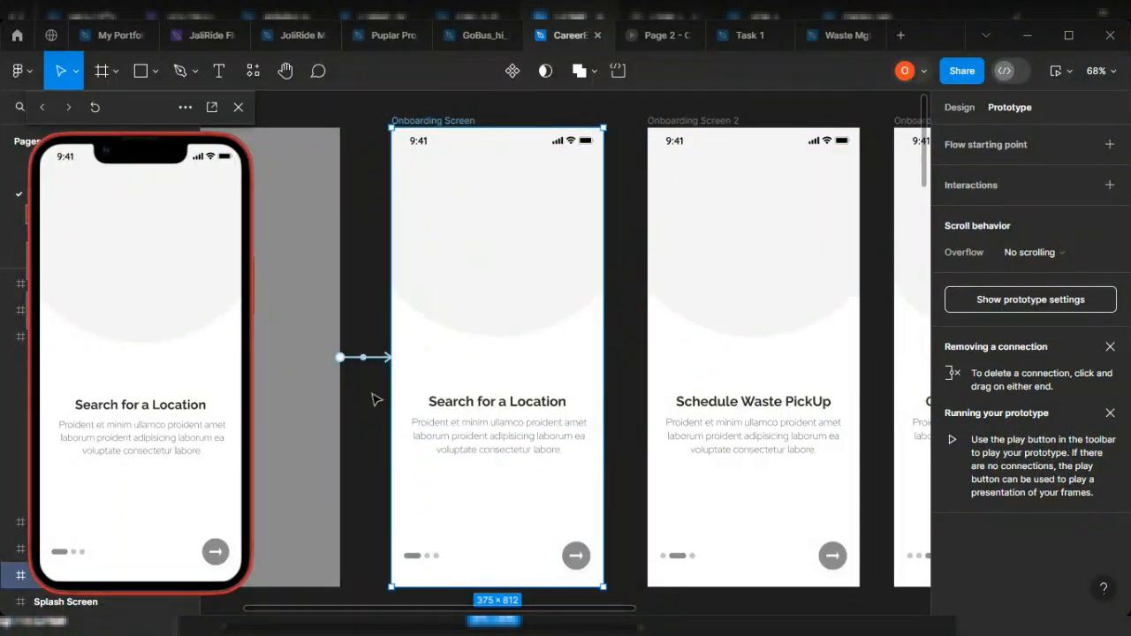
scroll(477, 347, "up", 1)
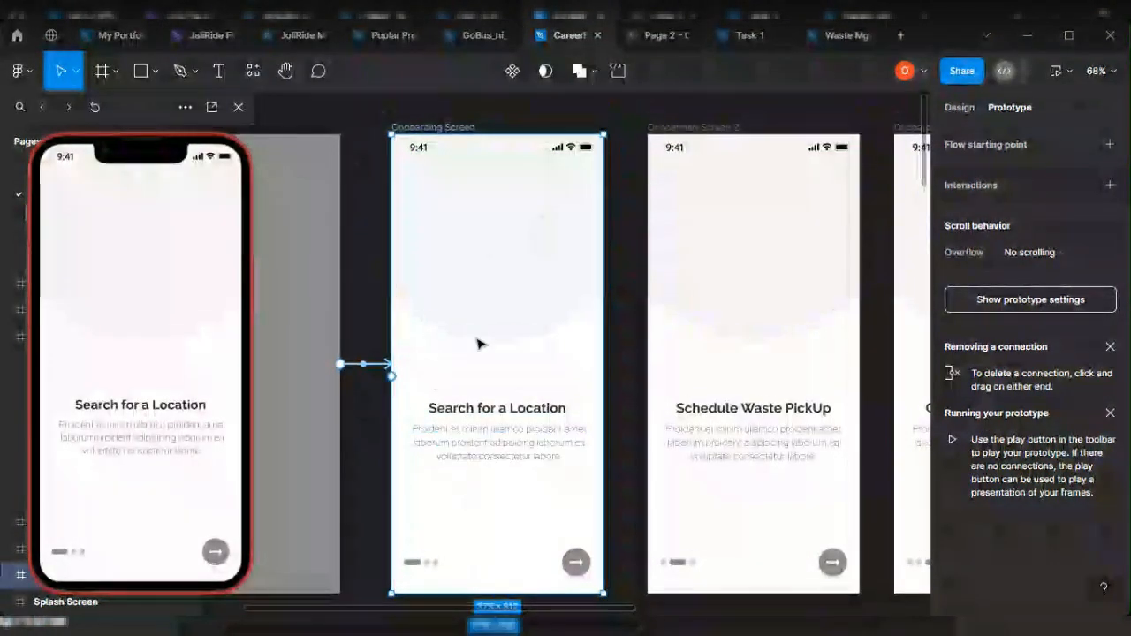
left_click_drag(569, 528, 565, 522)
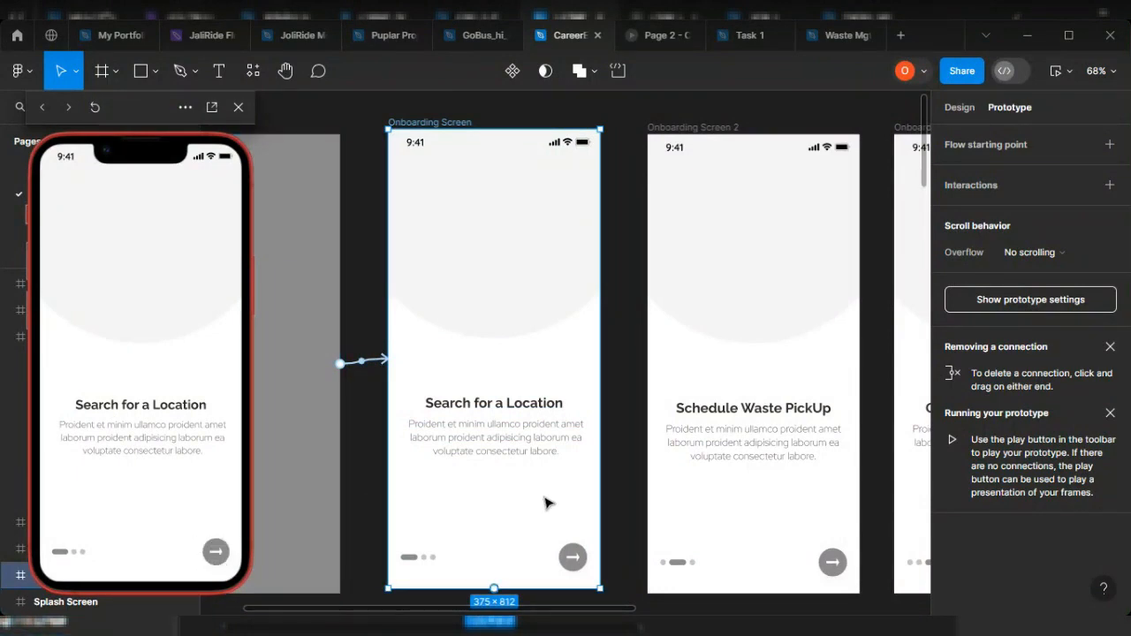
left_click(568, 562)
left_click(569, 564)
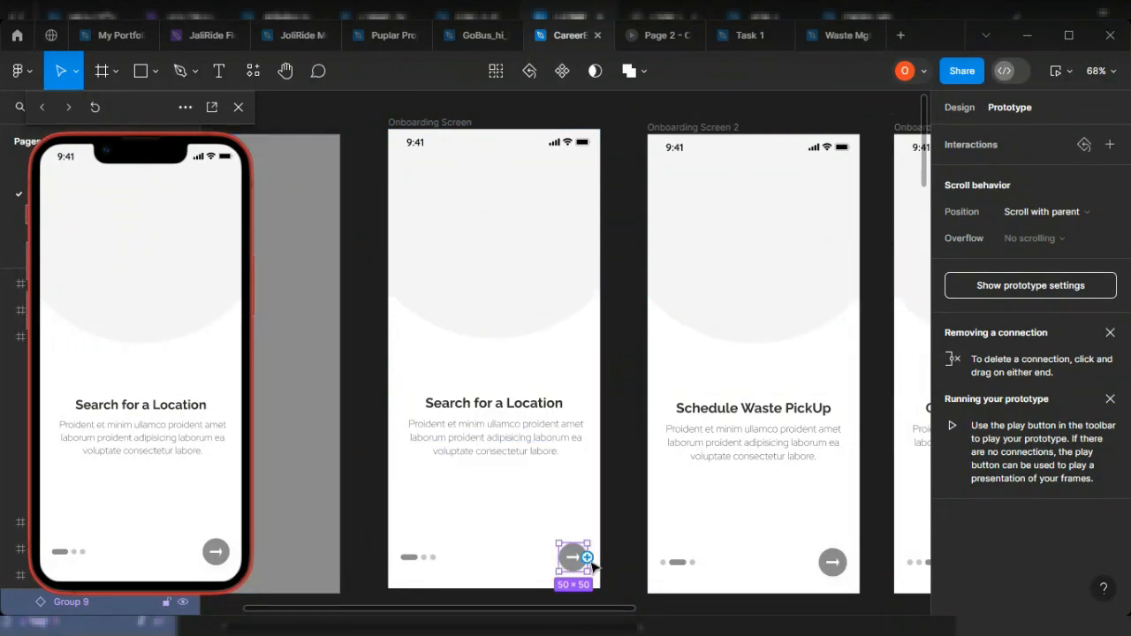
left_click_drag(588, 558, 667, 436)
left_click_drag(738, 415, 738, 415)
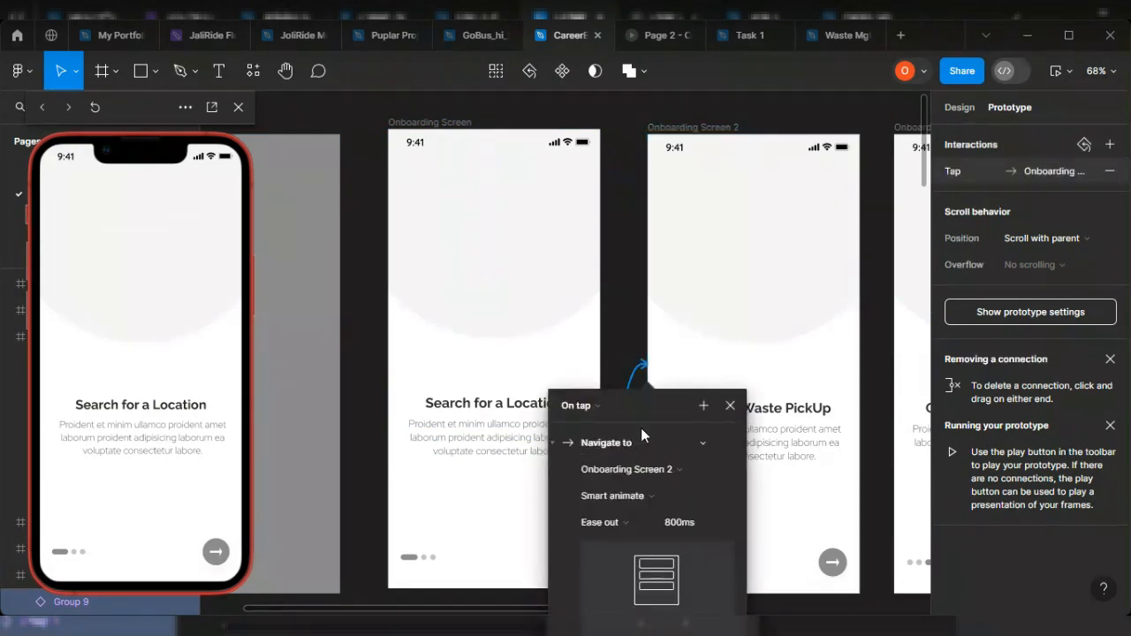
left_click_drag(669, 404, 712, 140)
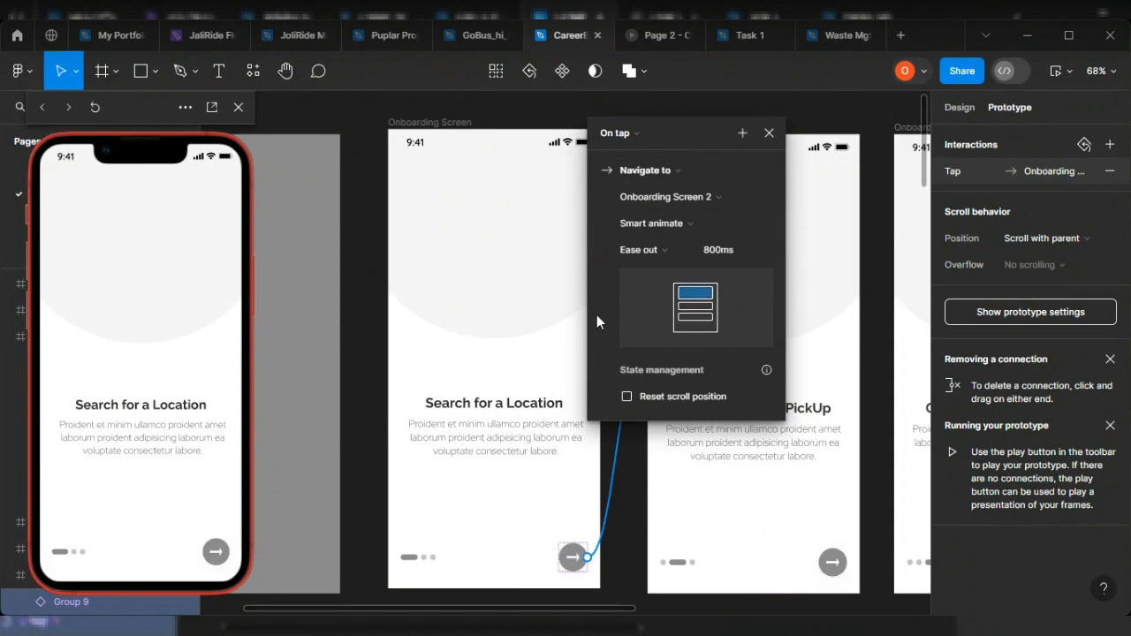
Step: Check the arrow button's trigger options, keeping On tap, and test the transition to Onboarding Screen 2 in the preview
scroll(657, 313, "up", 1)
left_click_drag(704, 202, 711, 235)
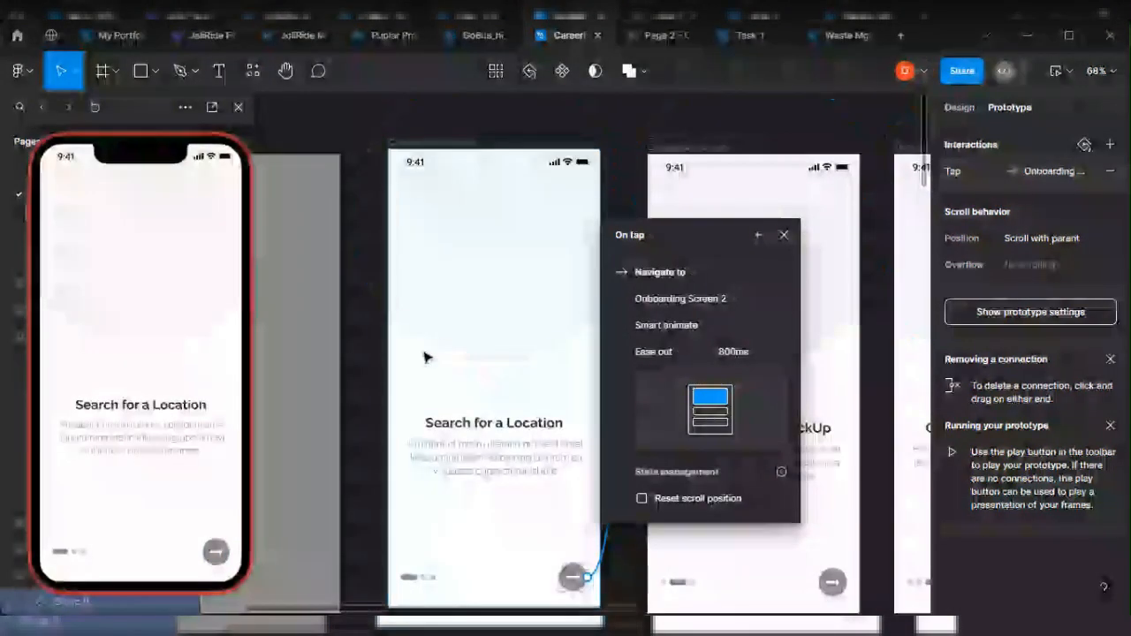
left_click(647, 234)
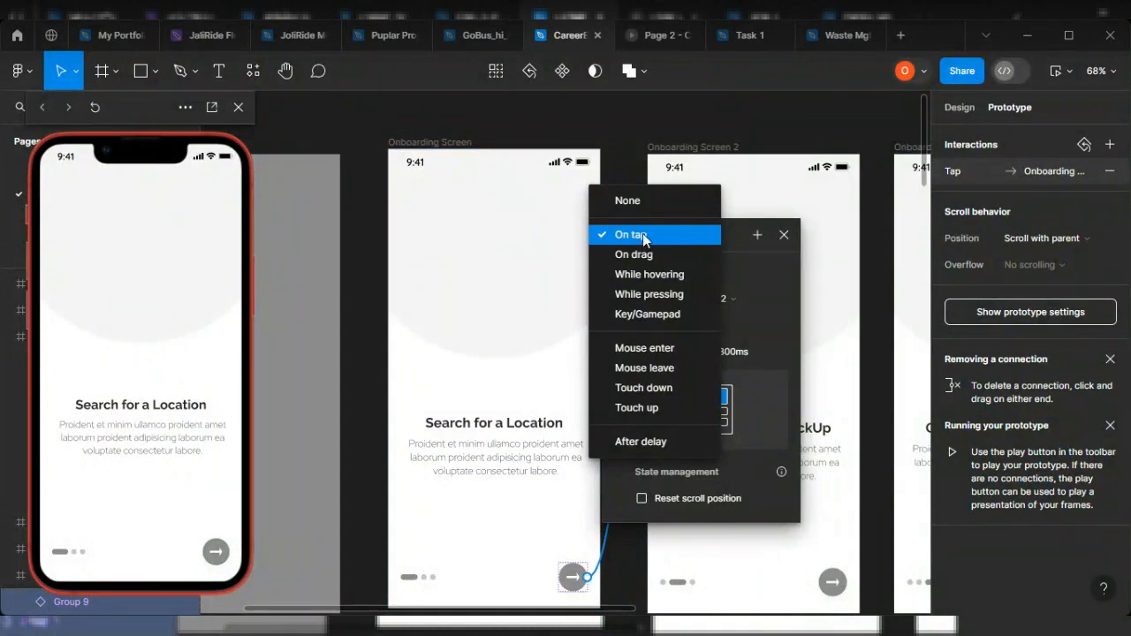
left_click(210, 554)
left_click(223, 557)
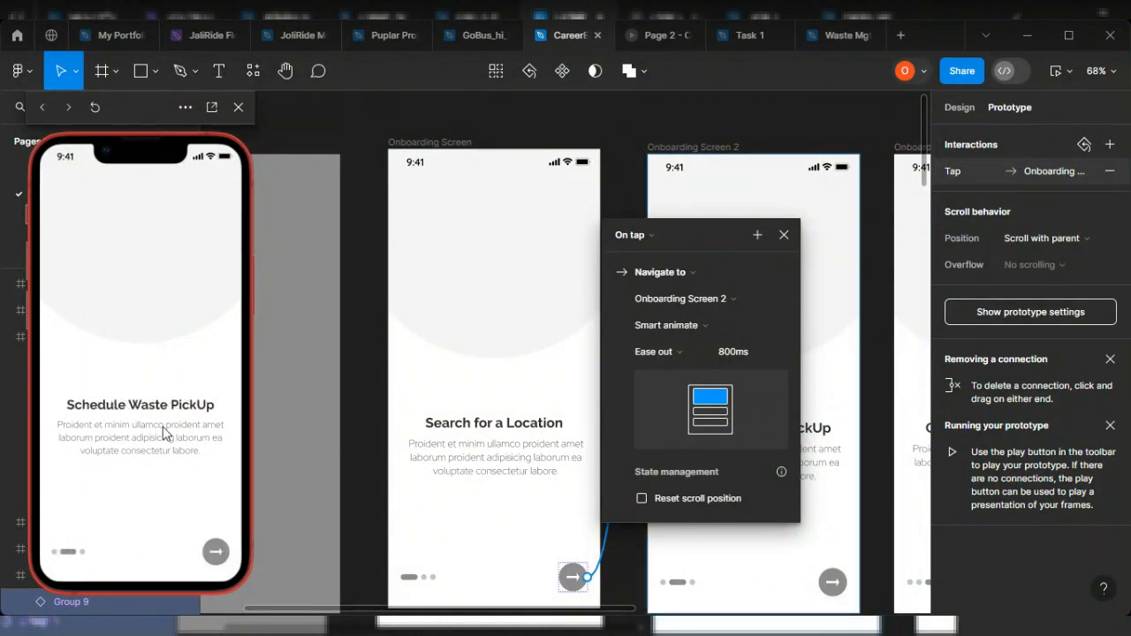
Step: Try the Dissolve animation on the first arrow button's transition and replay it in the preview
left_click(687, 326)
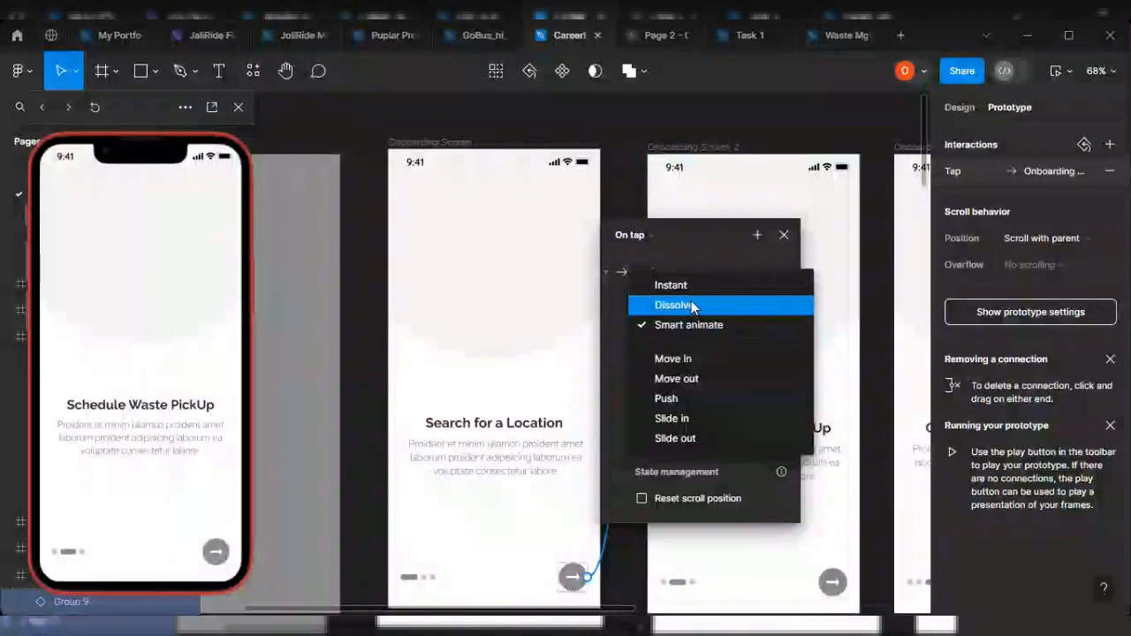
left_click(691, 302)
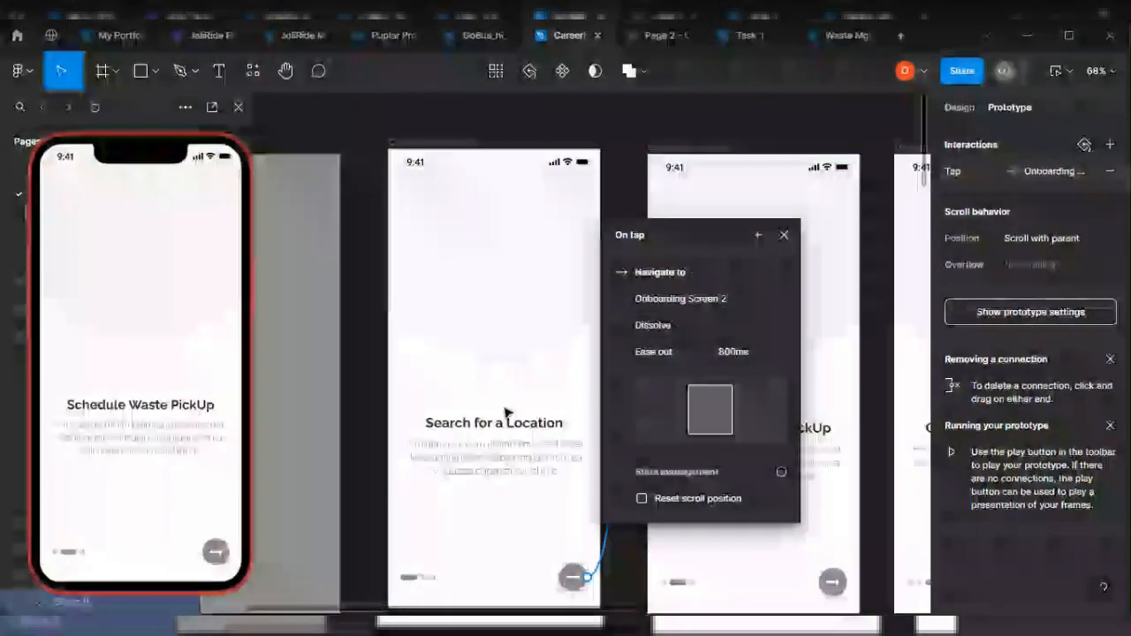
left_click(94, 107)
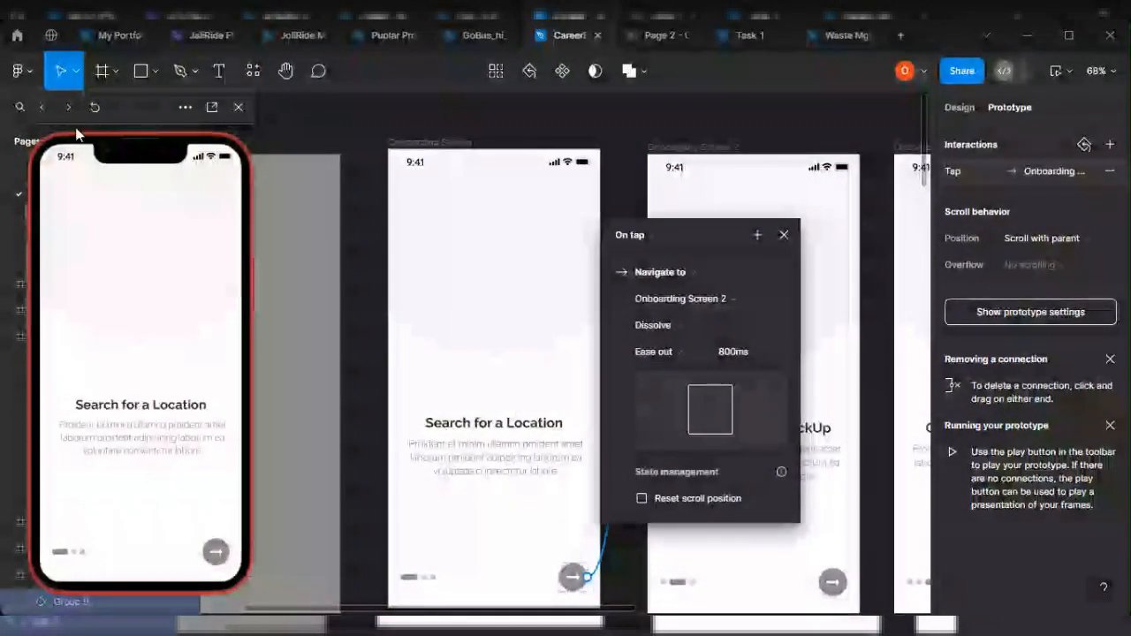
left_click(220, 558)
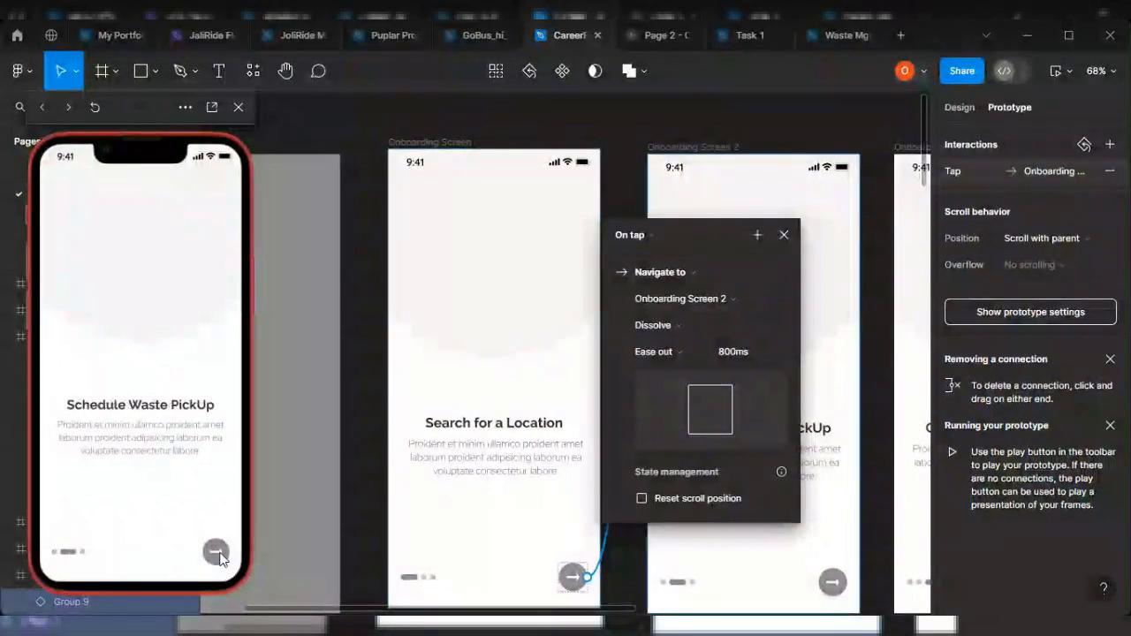
Step: Set the first arrow button's transition to Instant and replay it twice in the preview
left_click(677, 325)
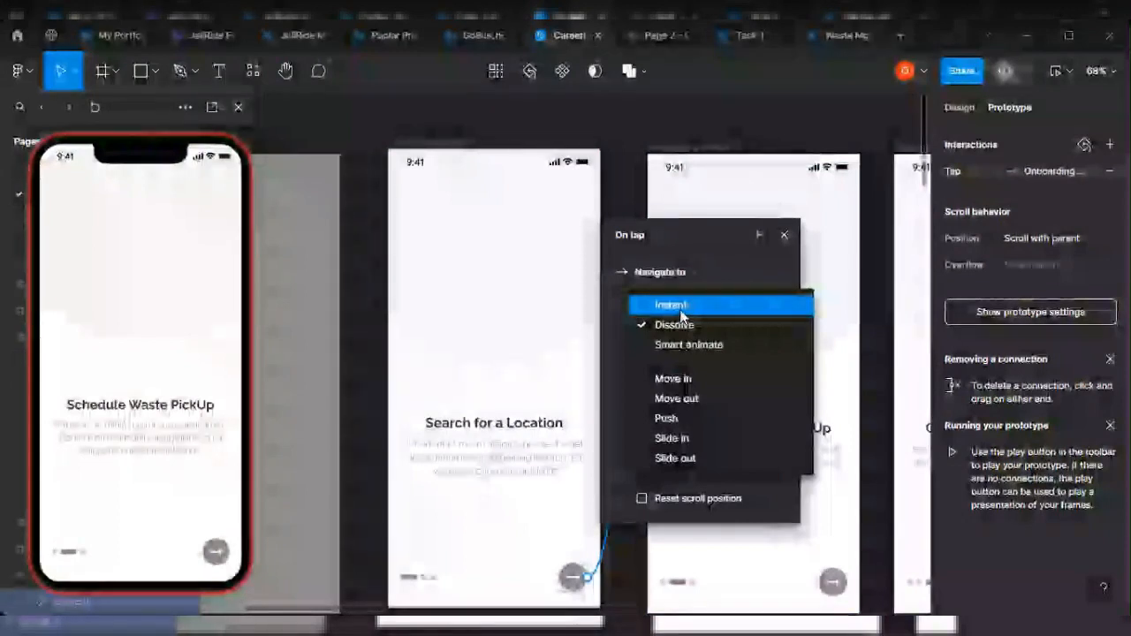
left_click(681, 311)
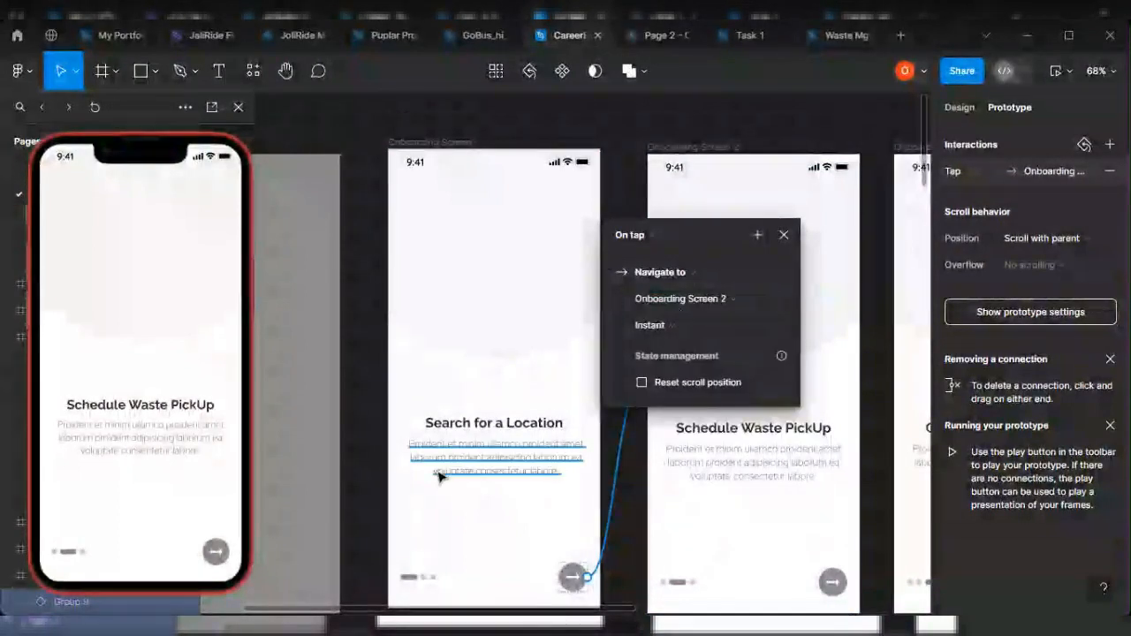
left_click(45, 109)
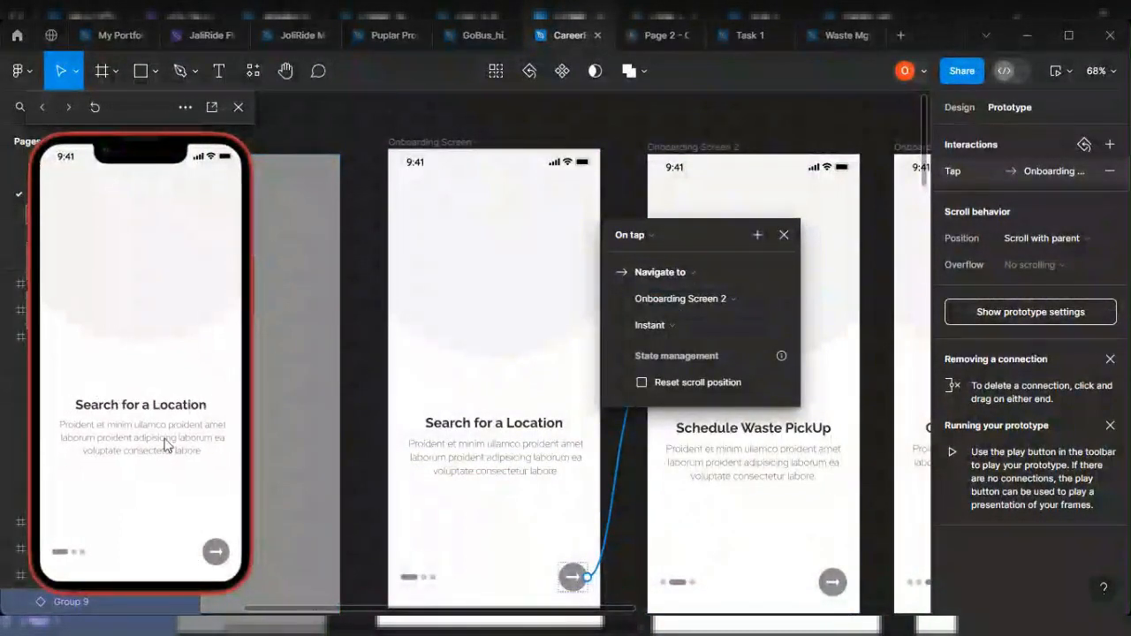
left_click(216, 550)
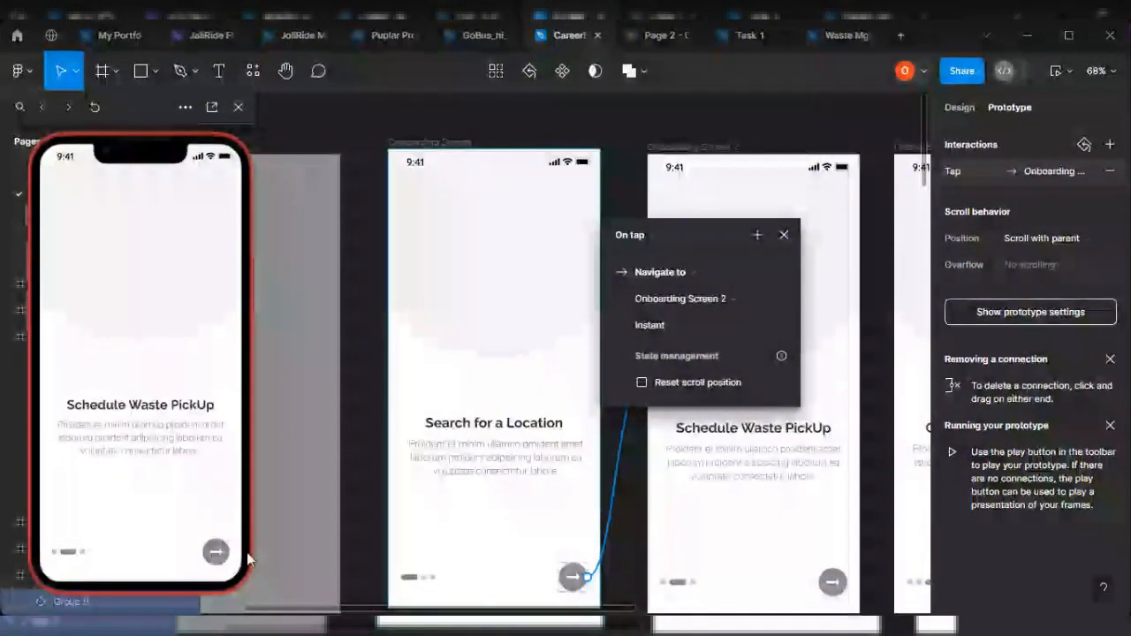
left_click(42, 107)
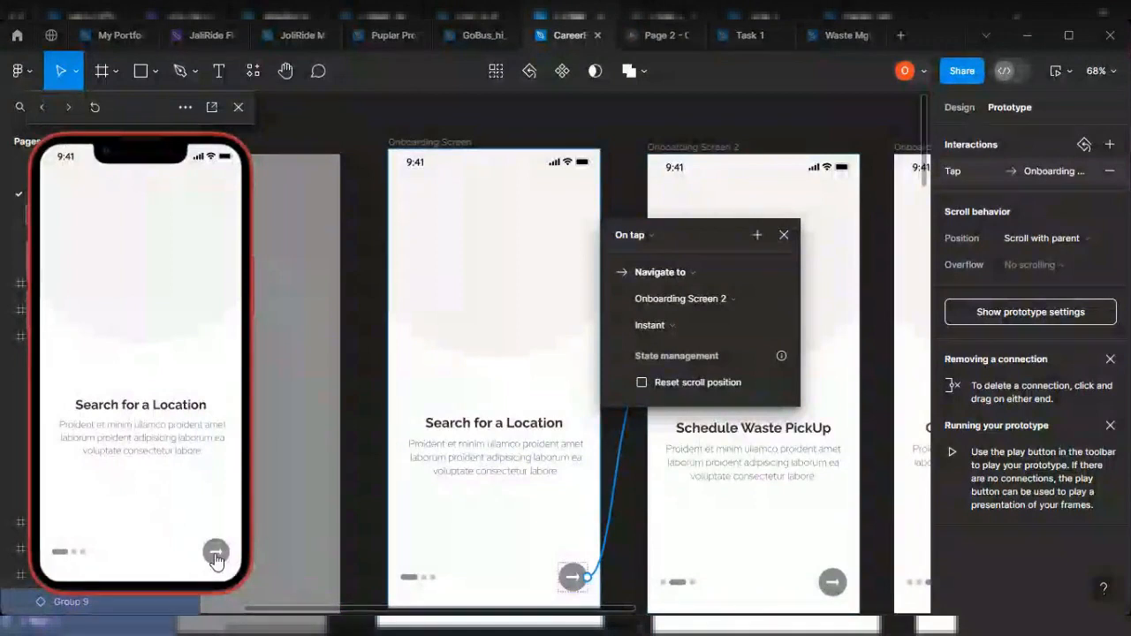
left_click(216, 553)
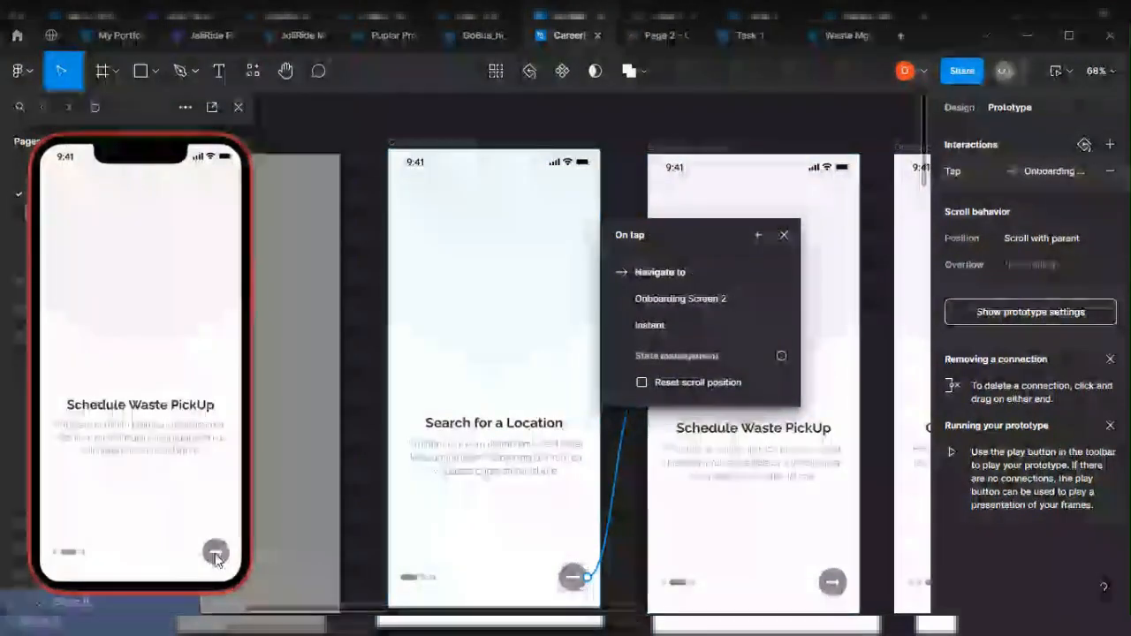
left_click(784, 234)
Step: Connect the arrow button on Onboarding Screen 2 to Onboarding Screen 3 with an On tap, Instant interaction
scroll(601, 503, "down", 1)
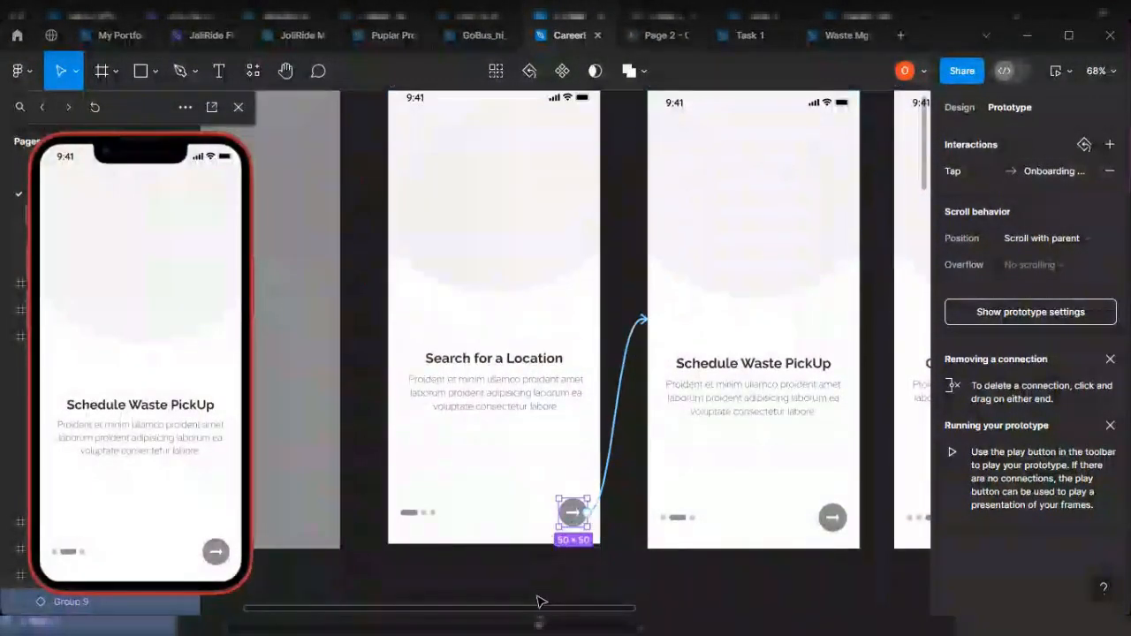
left_click_drag(540, 610, 661, 612)
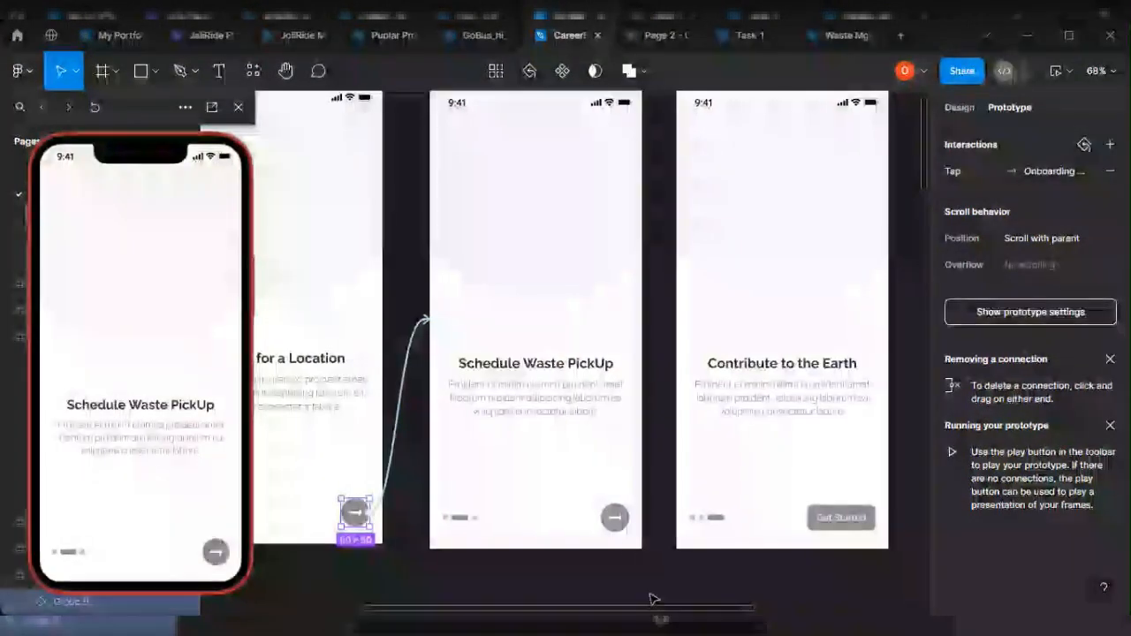
left_click(625, 520)
left_click_drag(630, 522, 750, 344)
left_click_drag(652, 368, 661, 156)
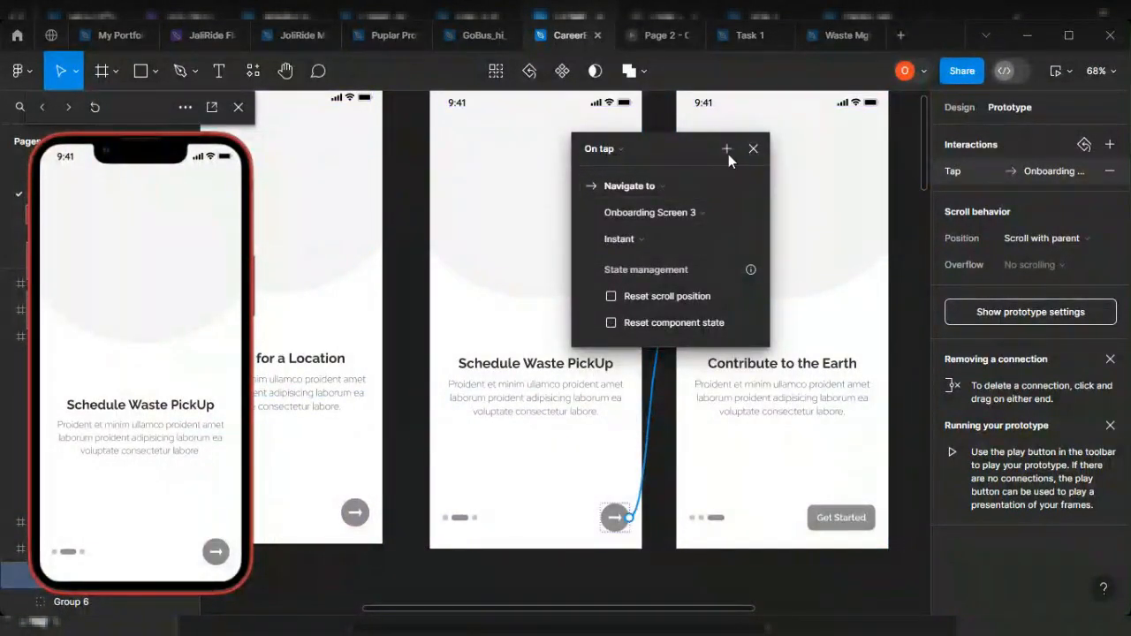
left_click(753, 150)
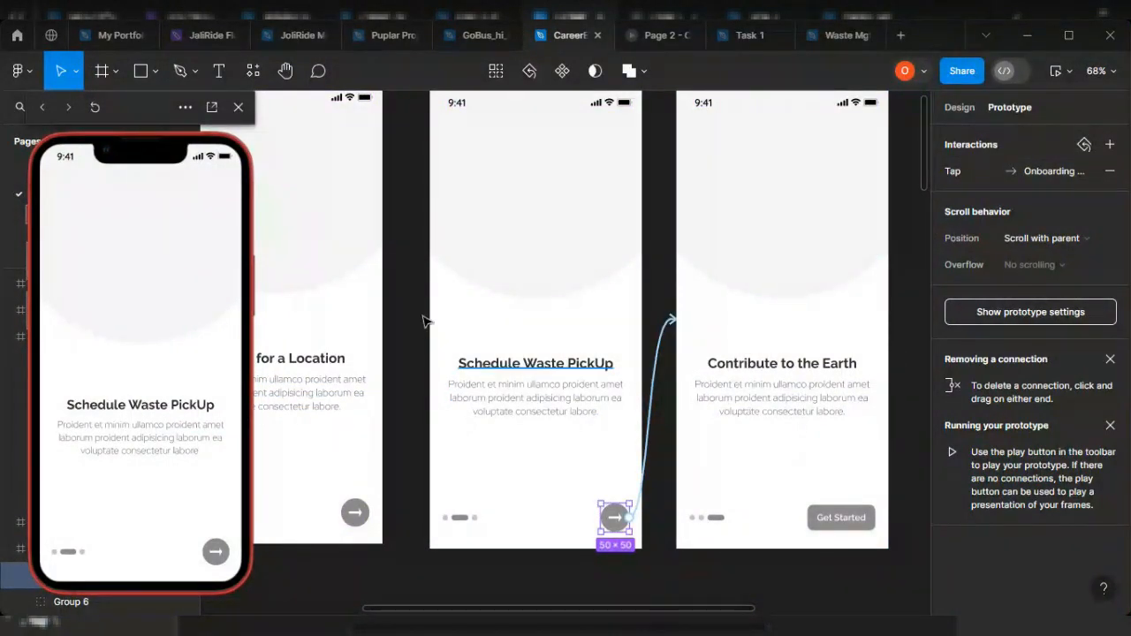
Step: Show all prototype connections and test the preview from the first onboarding screen through to the third
left_click_drag(568, 609, 410, 610)
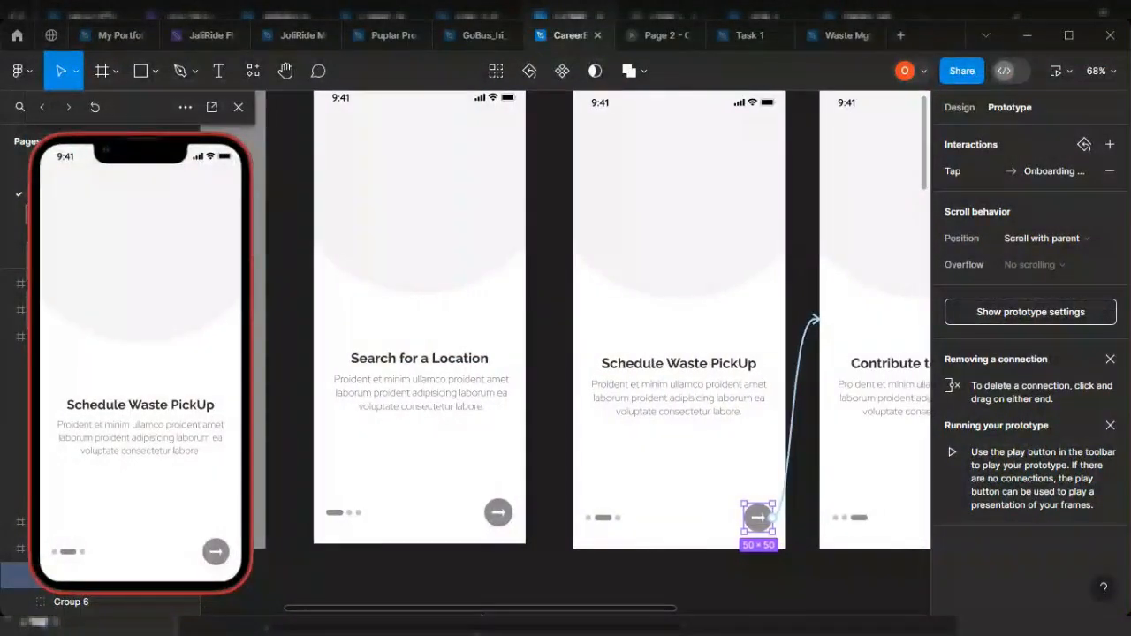
scroll(695, 518, "down", 6)
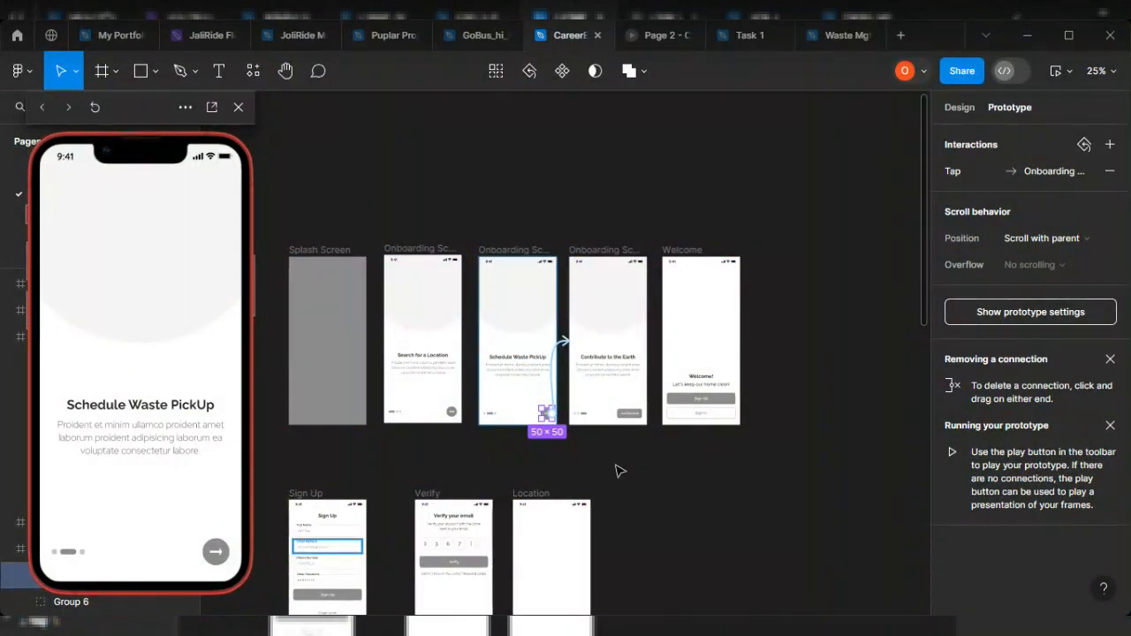
left_click(1027, 315)
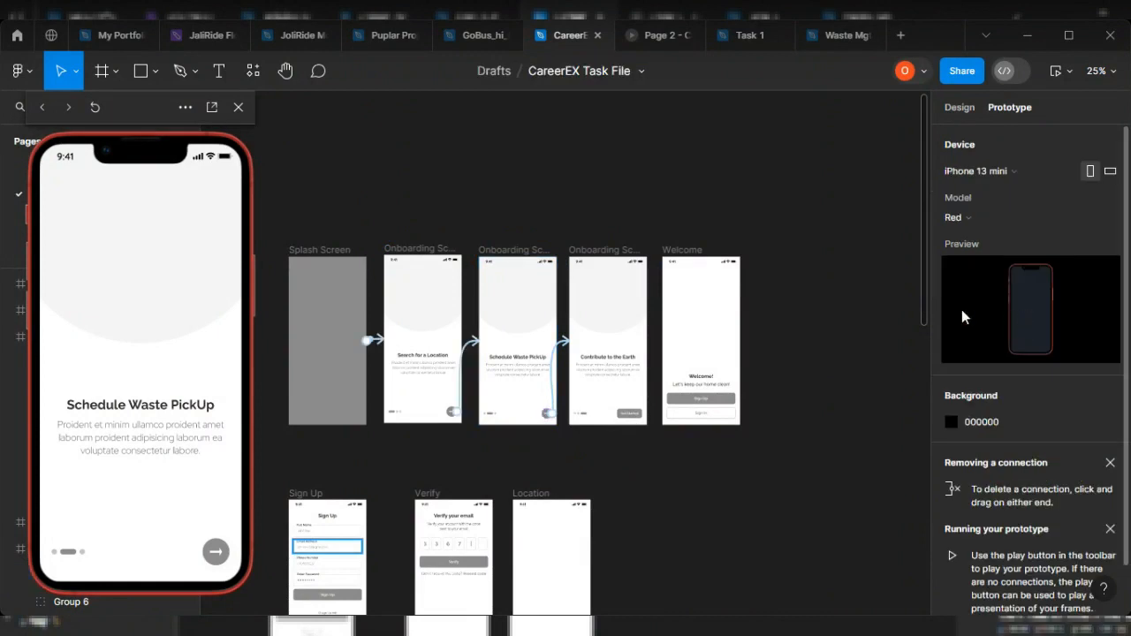
left_click(43, 103)
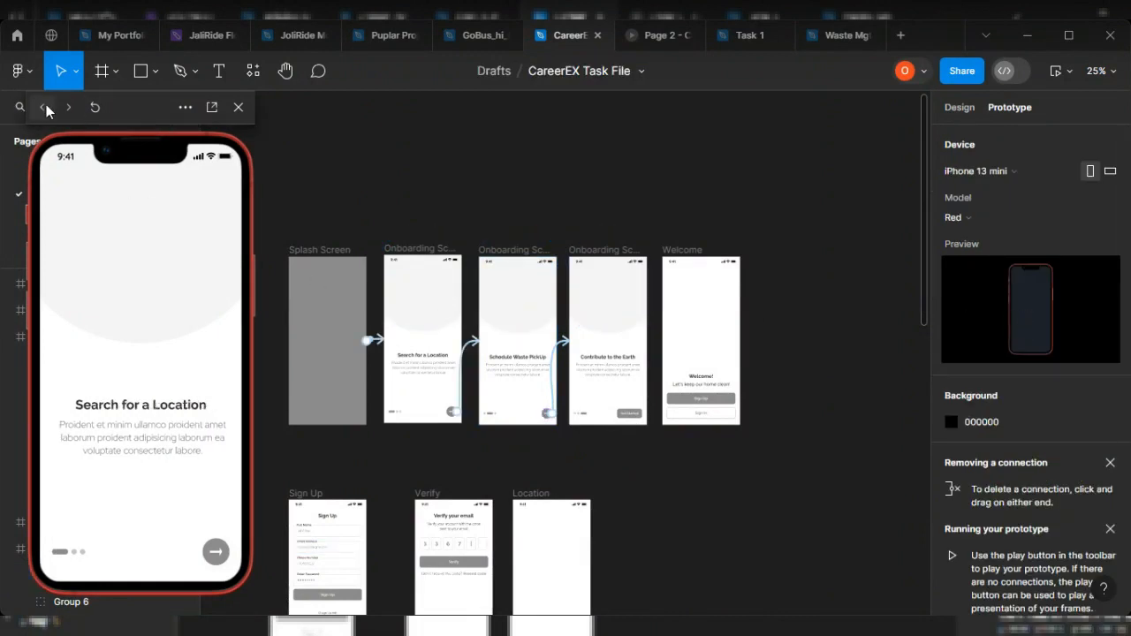
left_click(46, 105)
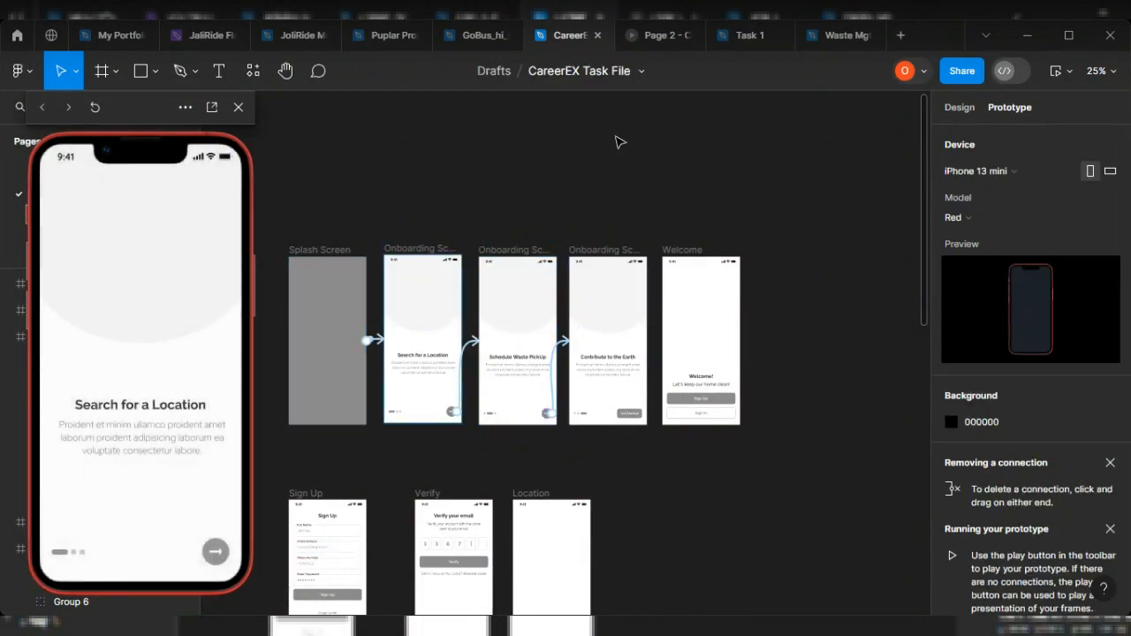
left_click(215, 556)
left_click(215, 556)
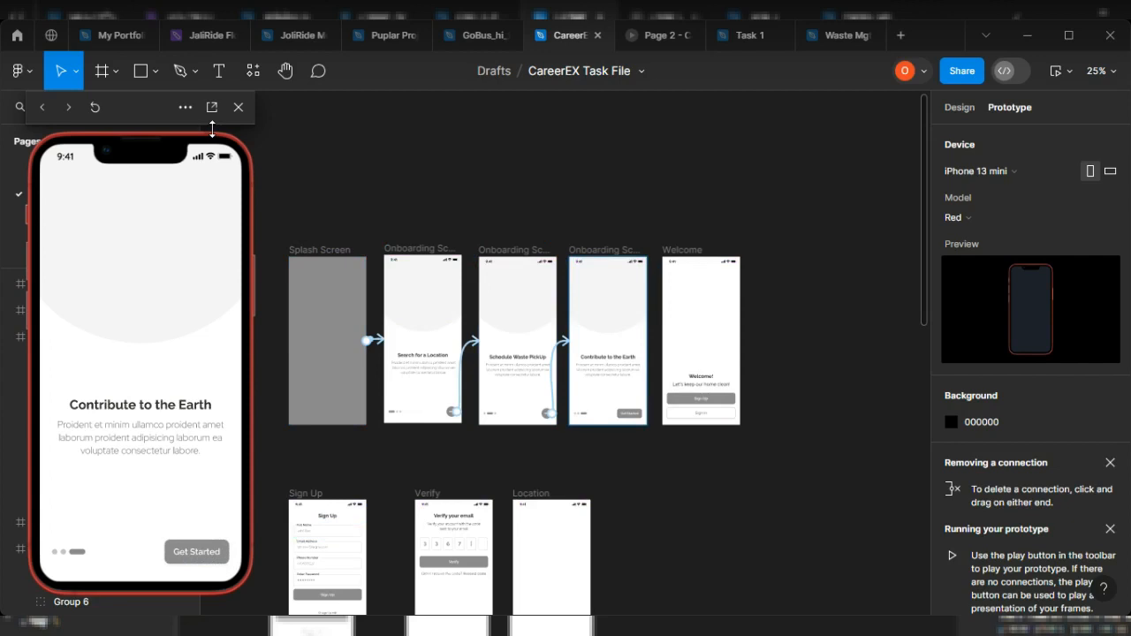
Step: Connect the Get Started button on the third onboarding screen to the Welcome frame with an On tap, Instant interaction
scroll(565, 395, "up", 1)
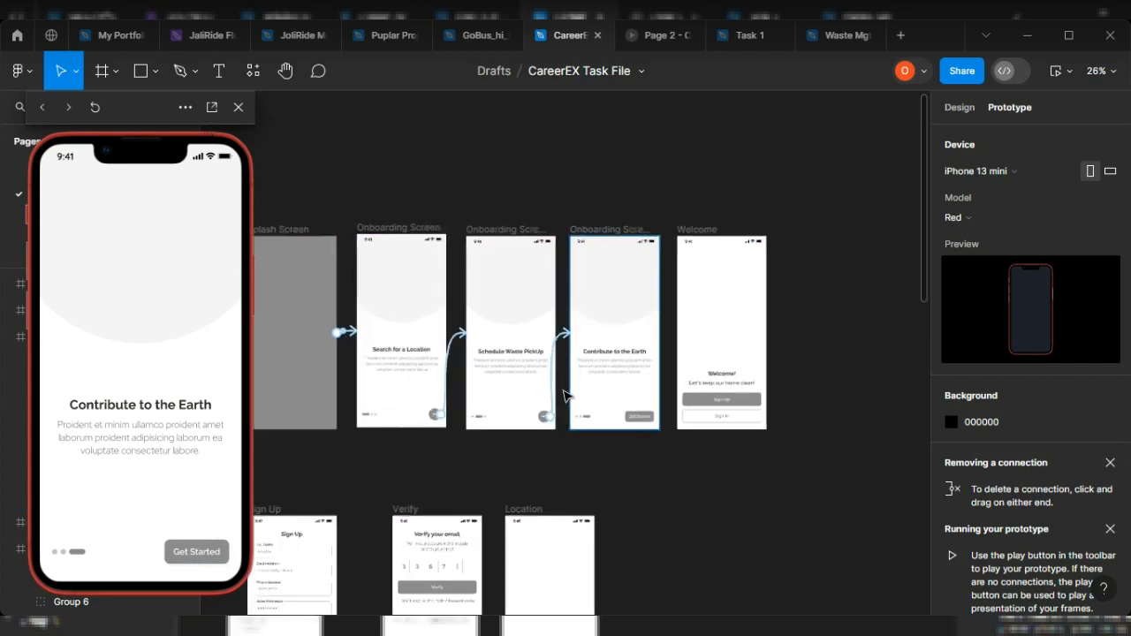
scroll(565, 395, "up", 3)
scroll(552, 425, "down", 5)
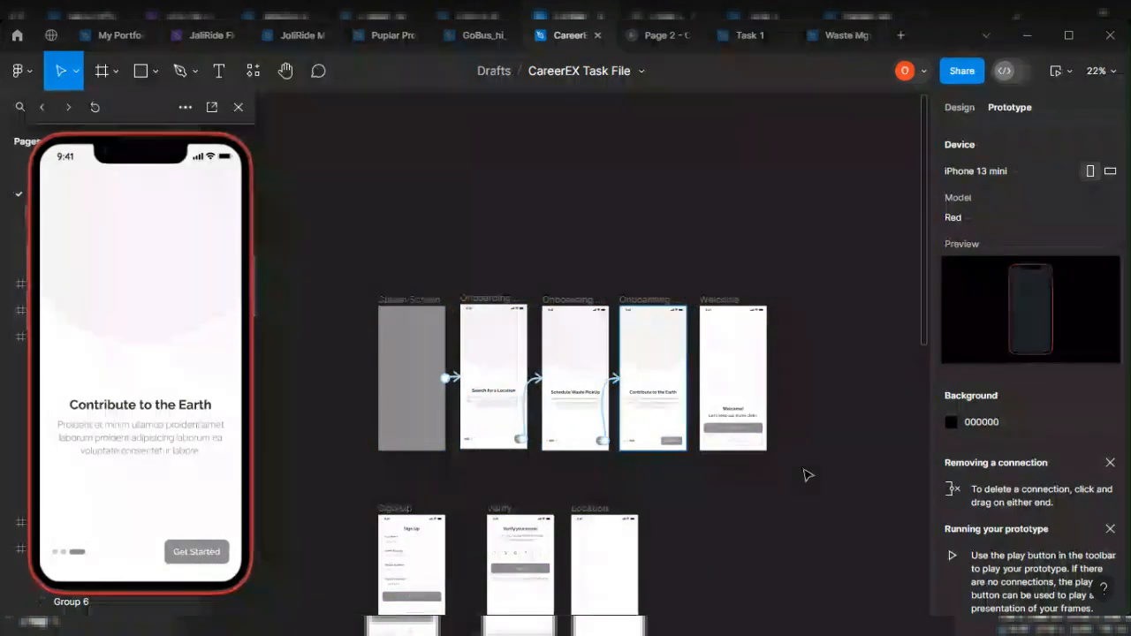
scroll(741, 451, "up", 5)
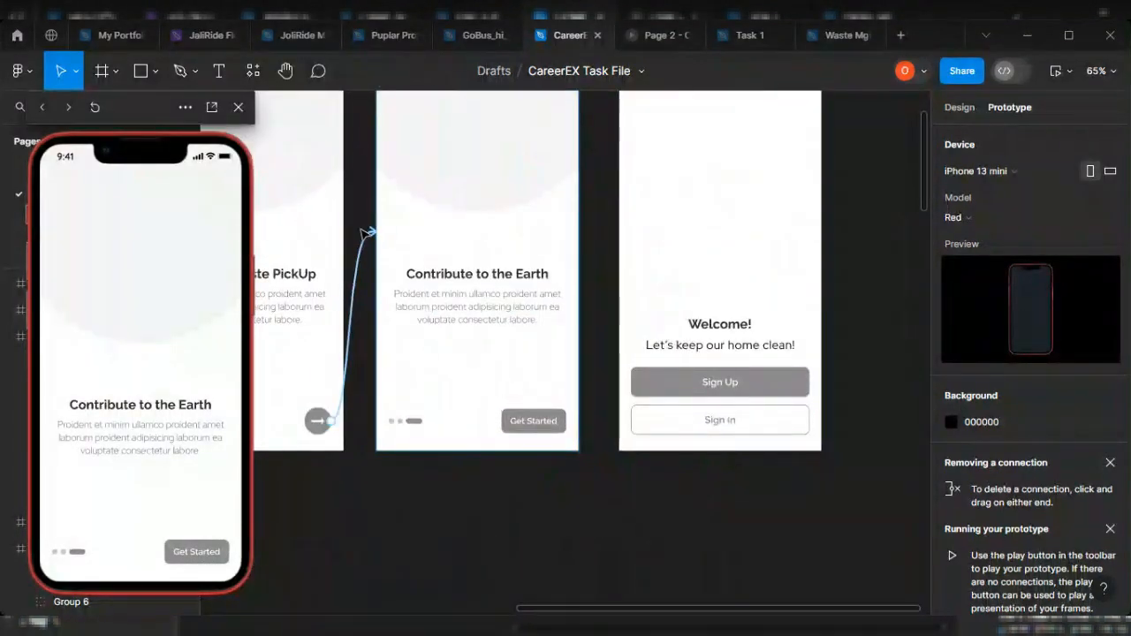
left_click(536, 419)
left_click_drag(567, 421, 695, 320)
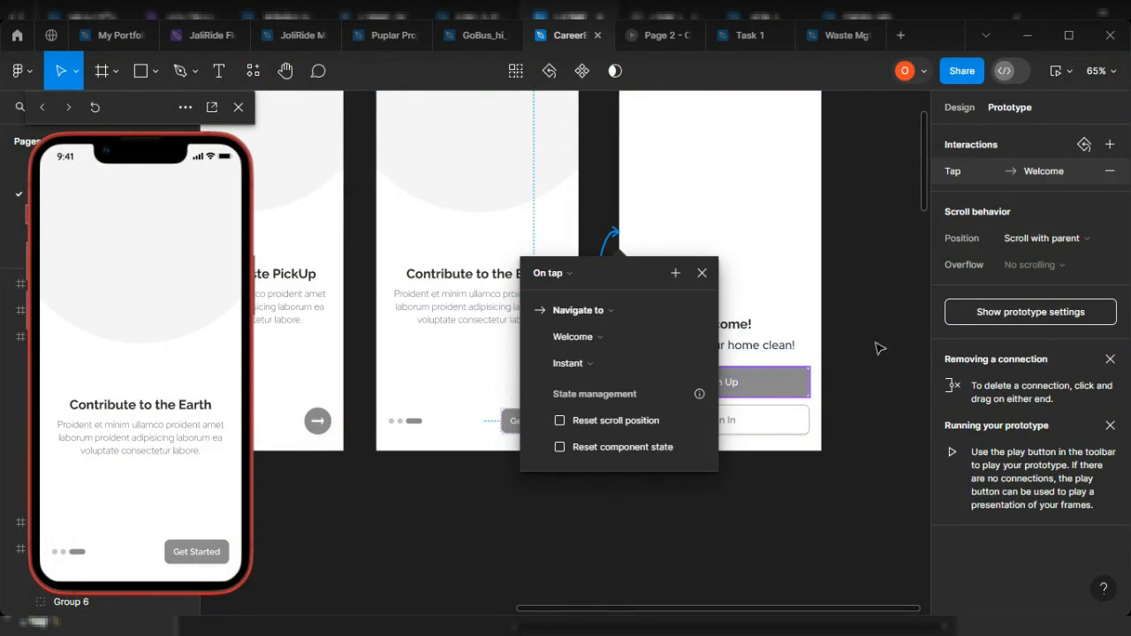
scroll(734, 399, "down", 2)
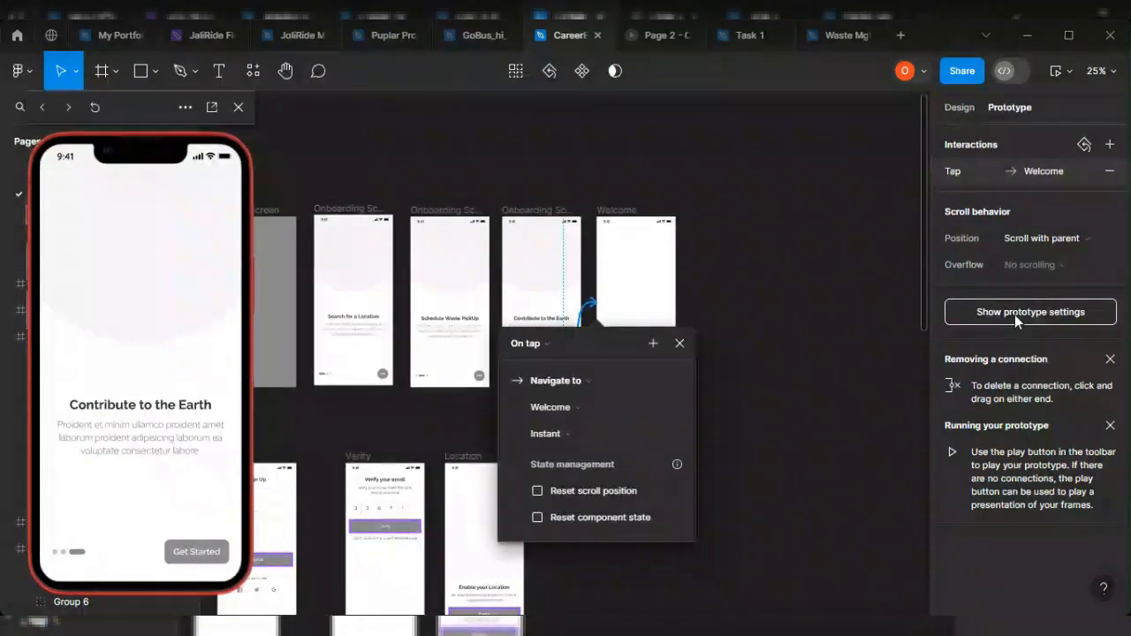
left_click(1015, 315)
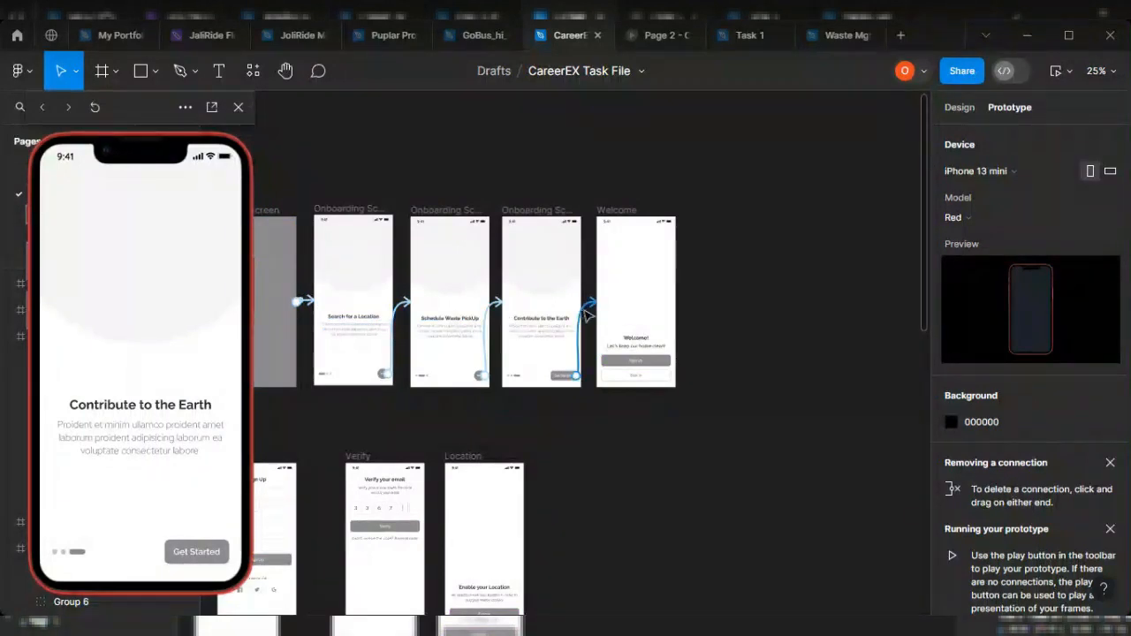
Step: Connect the Sign Up button on the Welcome frame to the Sign Up frame with an On tap, Instant interaction
scroll(600, 434, "up", 5)
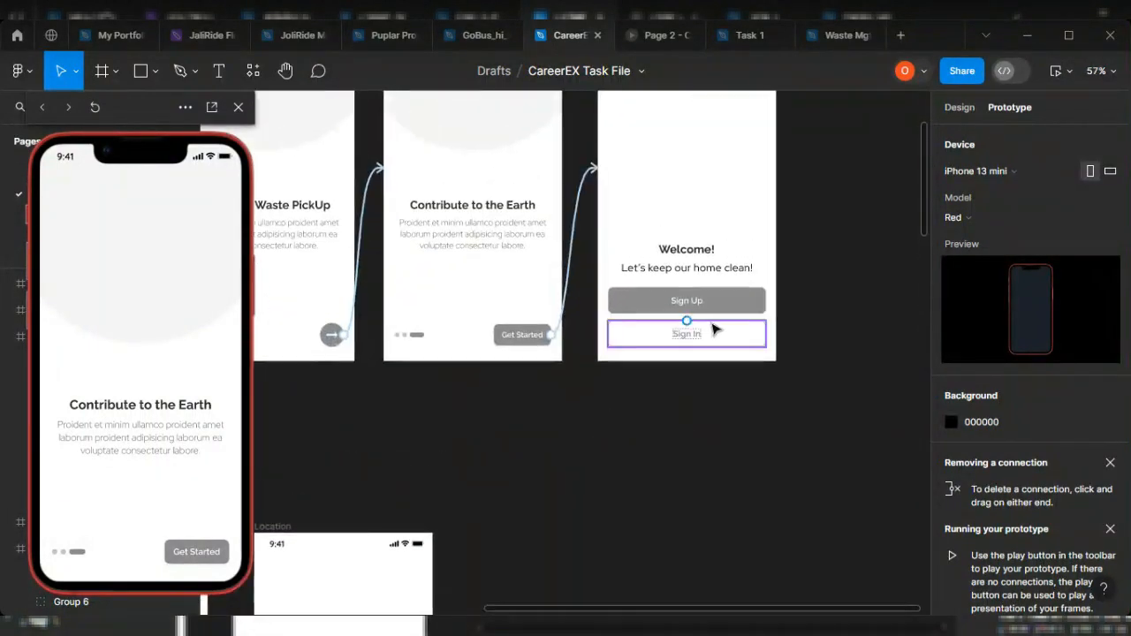
scroll(714, 328, "down", 3)
left_click(734, 317)
scroll(712, 321, "down", 2)
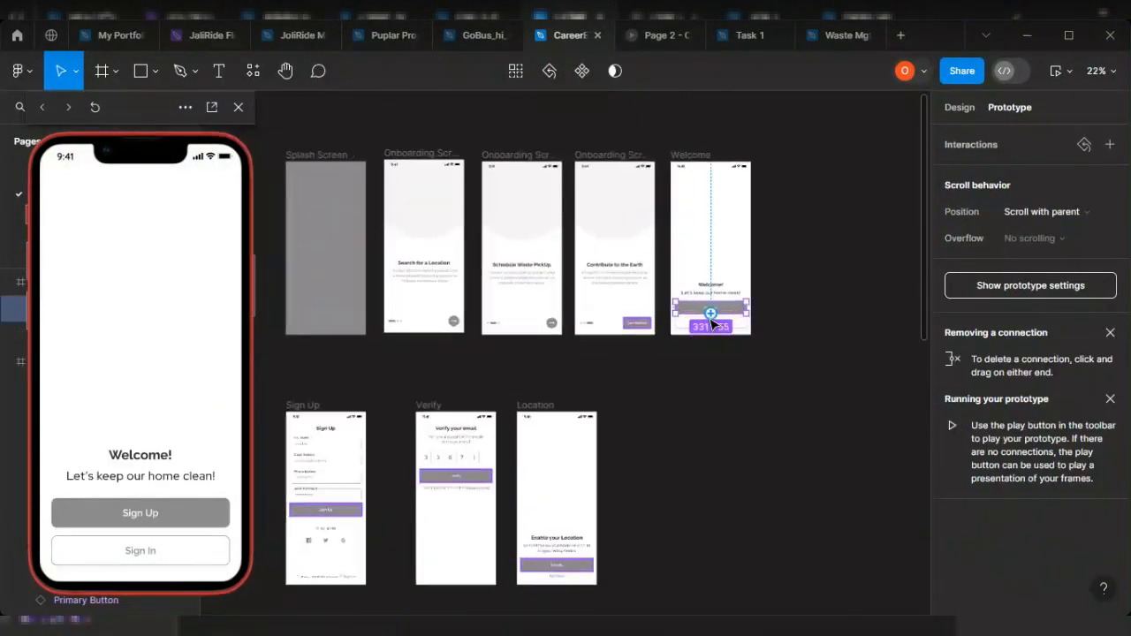
scroll(711, 318, "up", 10)
scroll(663, 283, "down", 6)
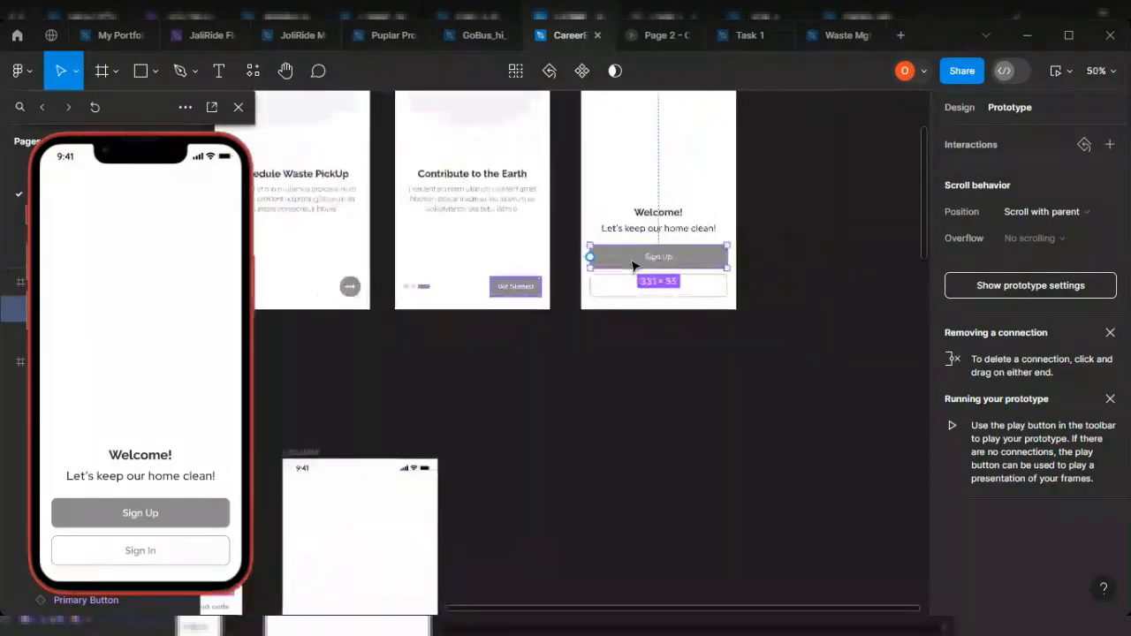
scroll(633, 265, "down", 3)
left_click_drag(682, 257, 436, 383)
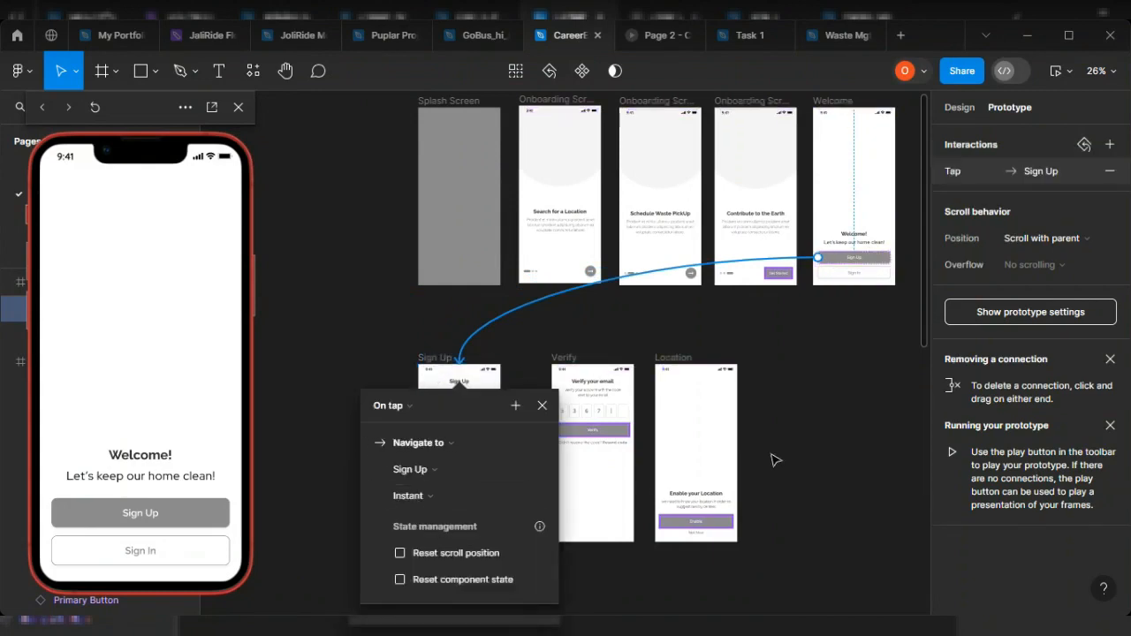
Step: Connect the Sign In button on the Welcome frame to the Sign In frame with an On tap, Instant interaction
left_click(879, 278)
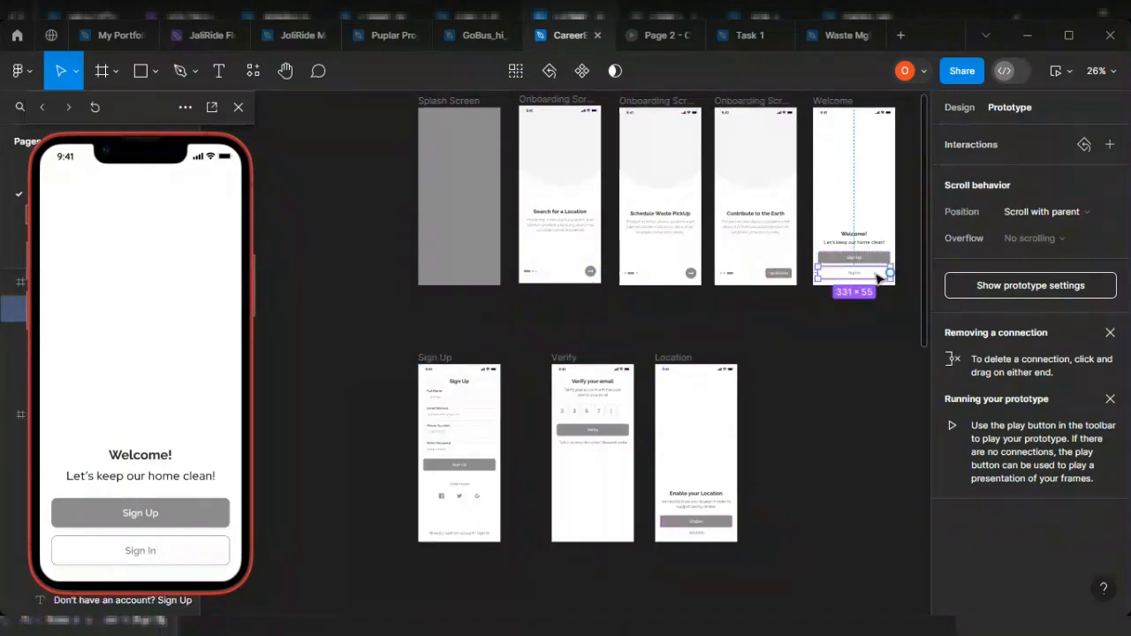
left_click_drag(891, 276, 314, 521)
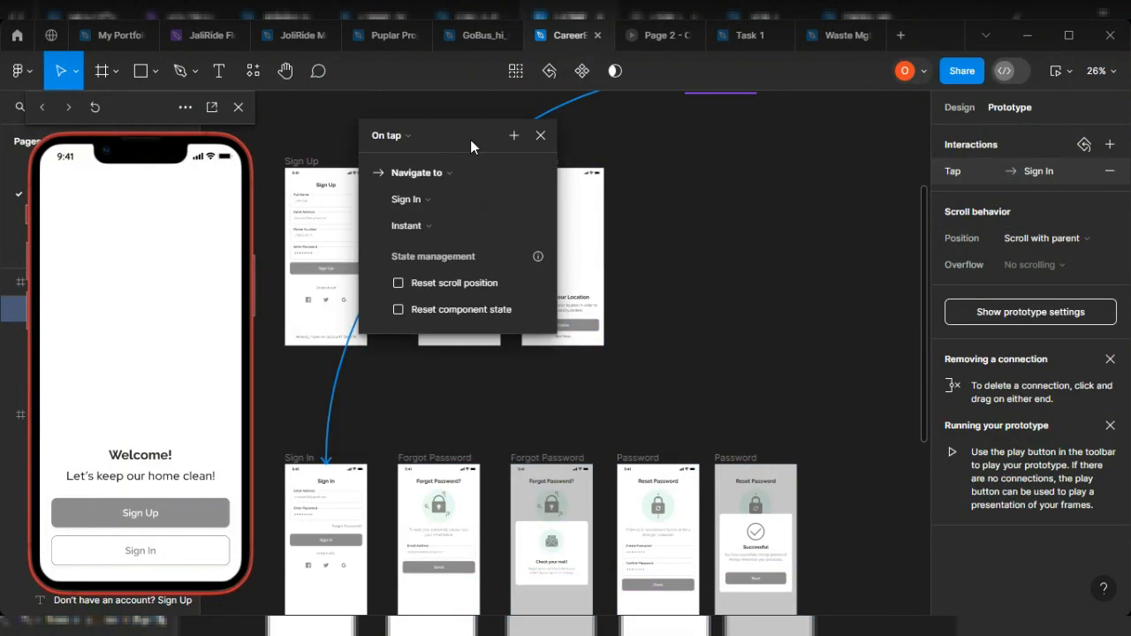
left_click(1026, 313)
Step: Replay the preview from the first onboarding screen through Welcome and test the Sign Up button
scroll(780, 315, "up", 5)
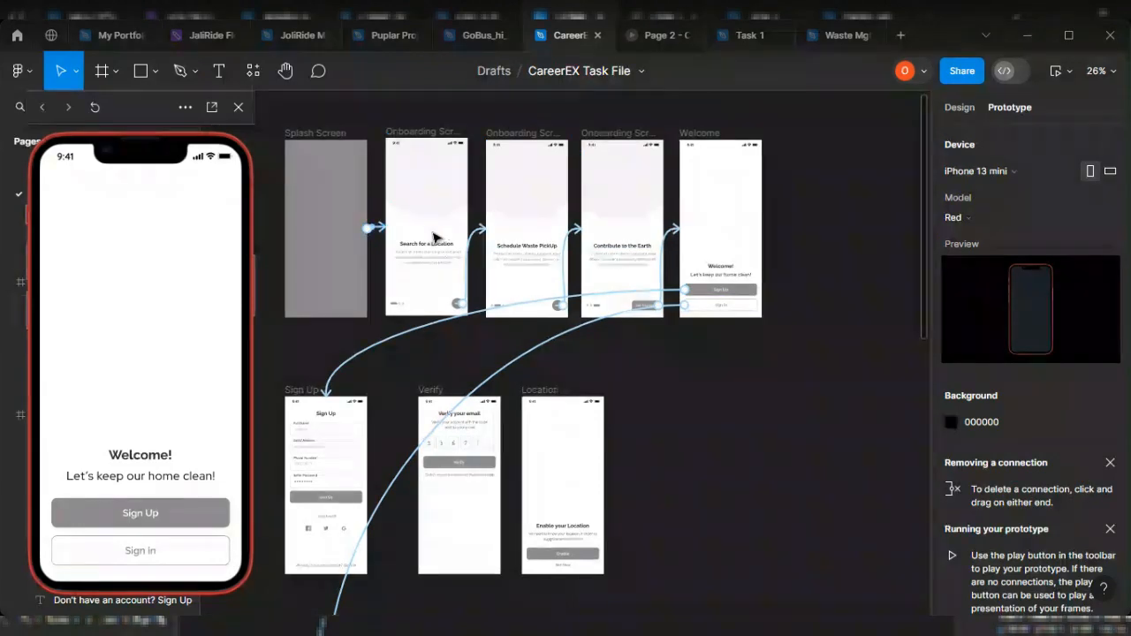
scroll(764, 377, "up", 1)
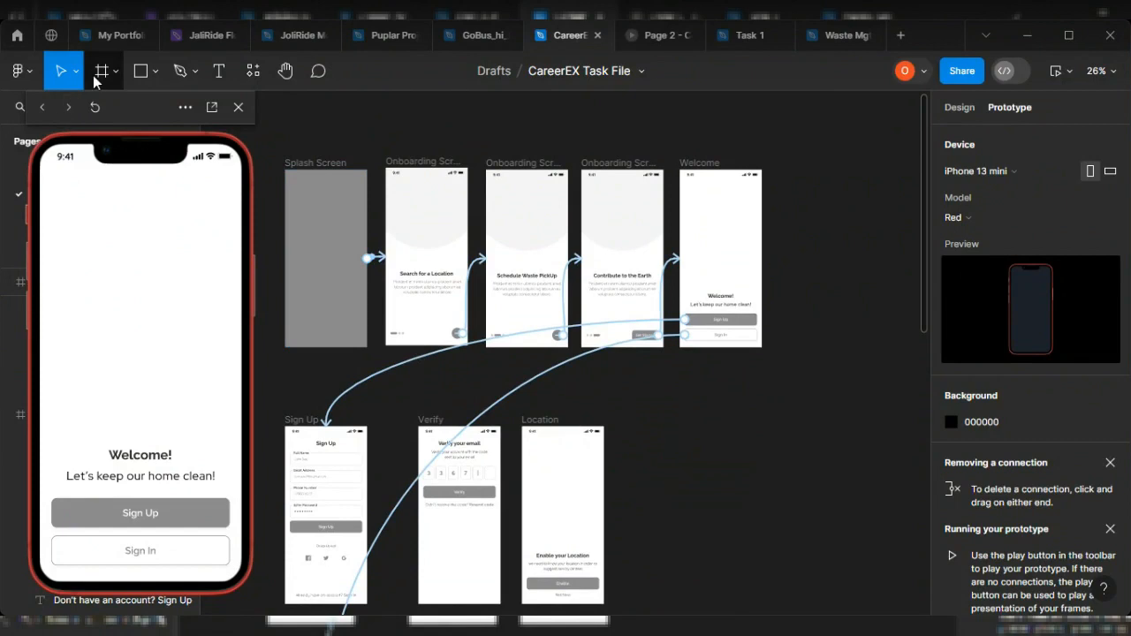
left_click(42, 107)
left_click(43, 107)
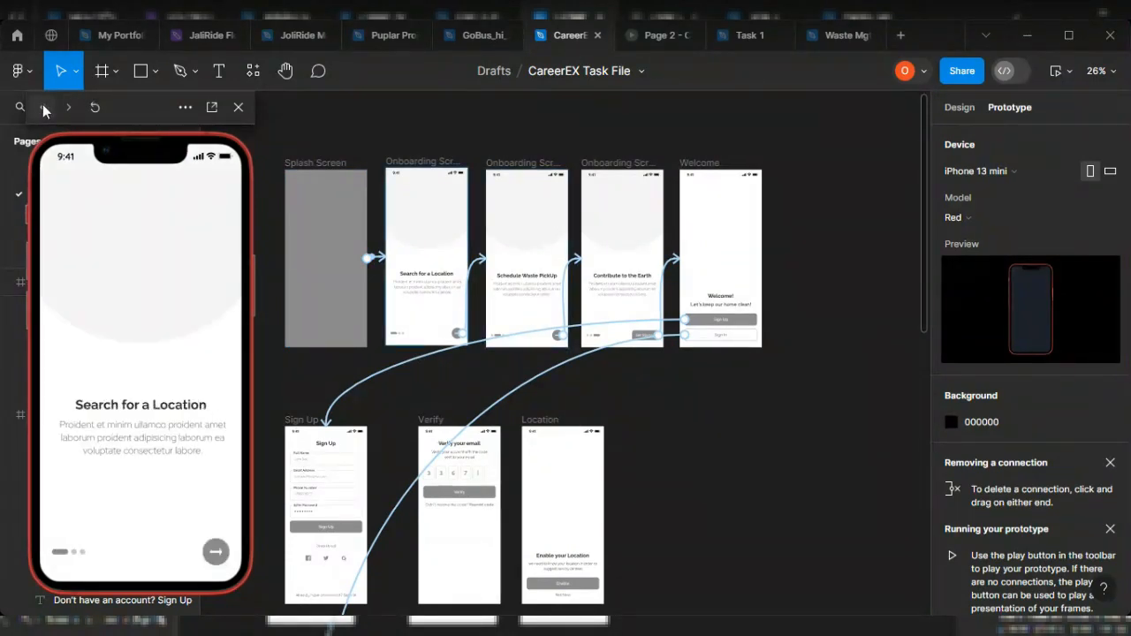
left_click(43, 107)
left_click(214, 554)
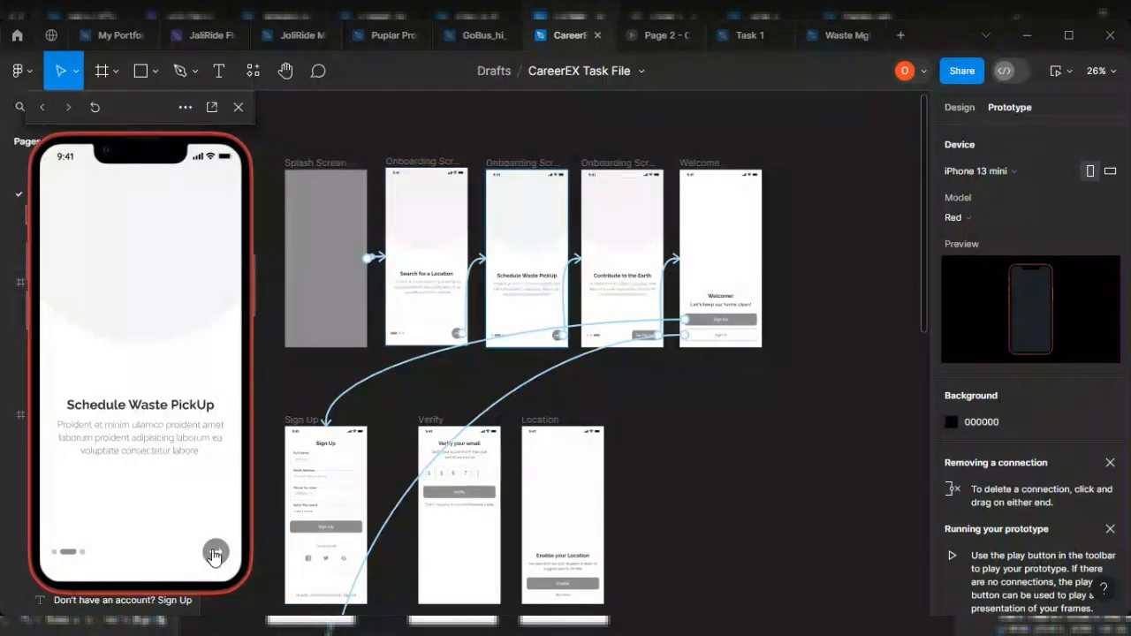
left_click(214, 554)
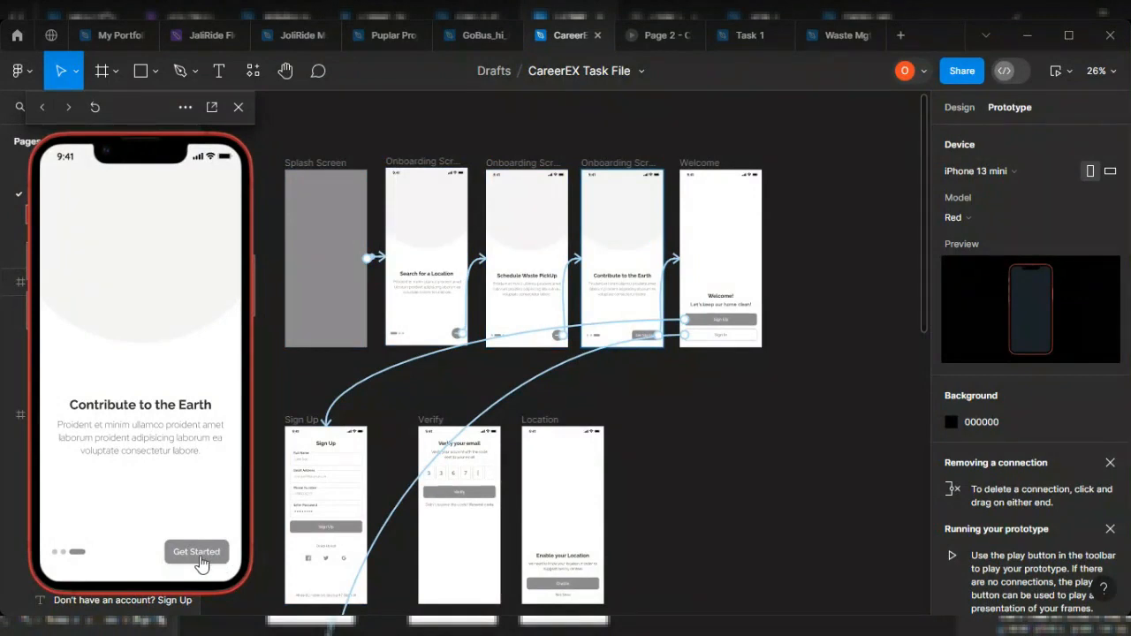
left_click(201, 562)
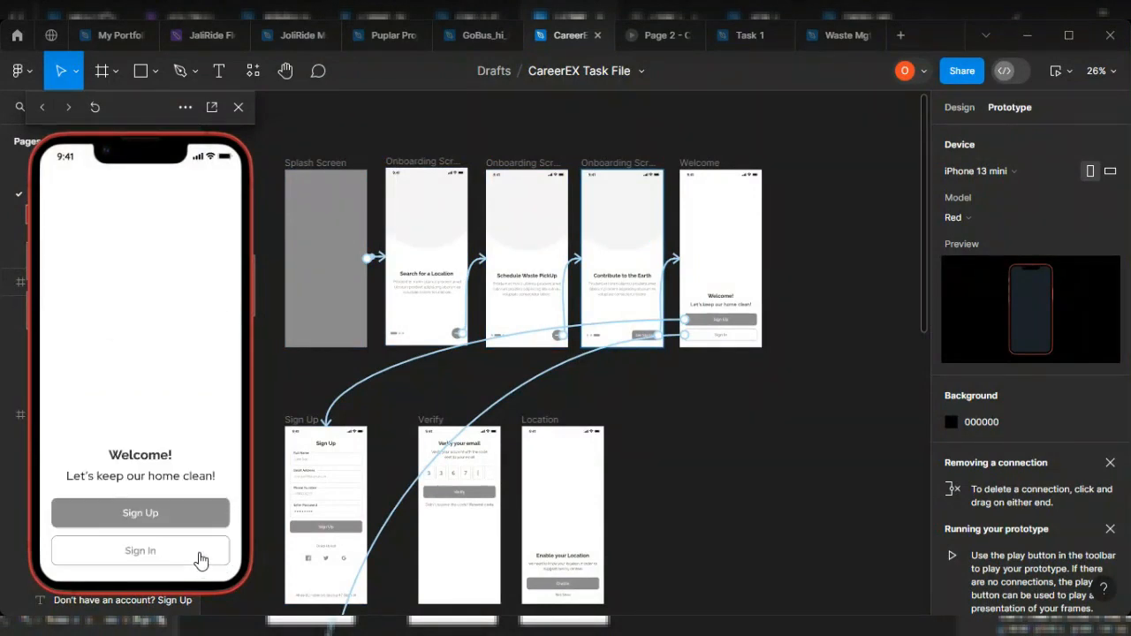
left_click(165, 518)
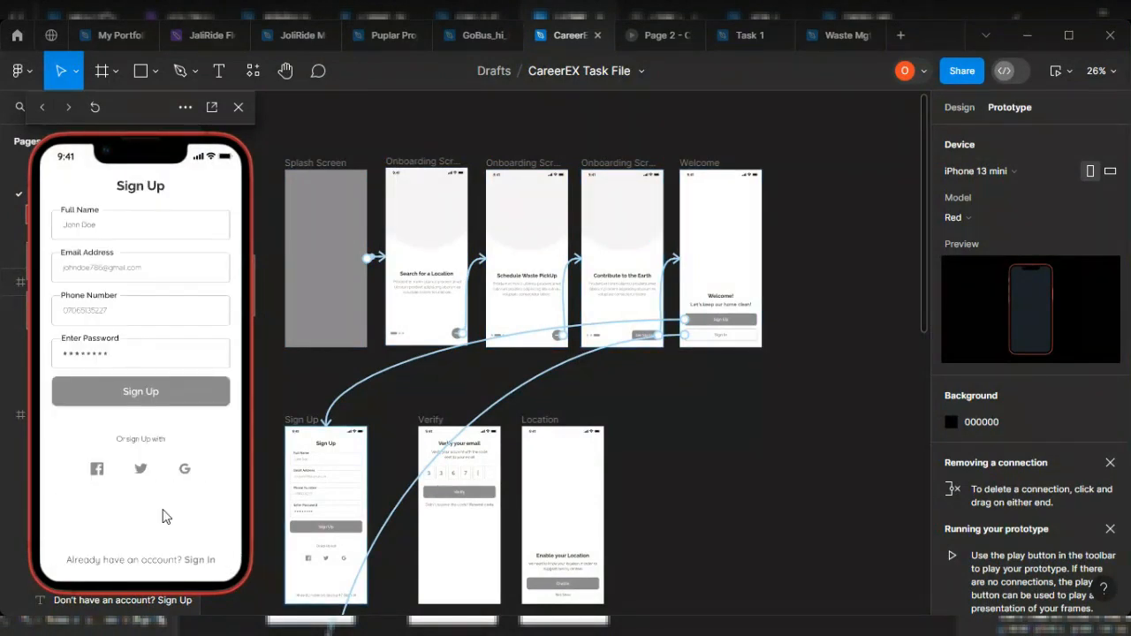
Step: Return to the Welcome screen in the preview and test its Sign In button, repeating the test once
left_click(41, 107)
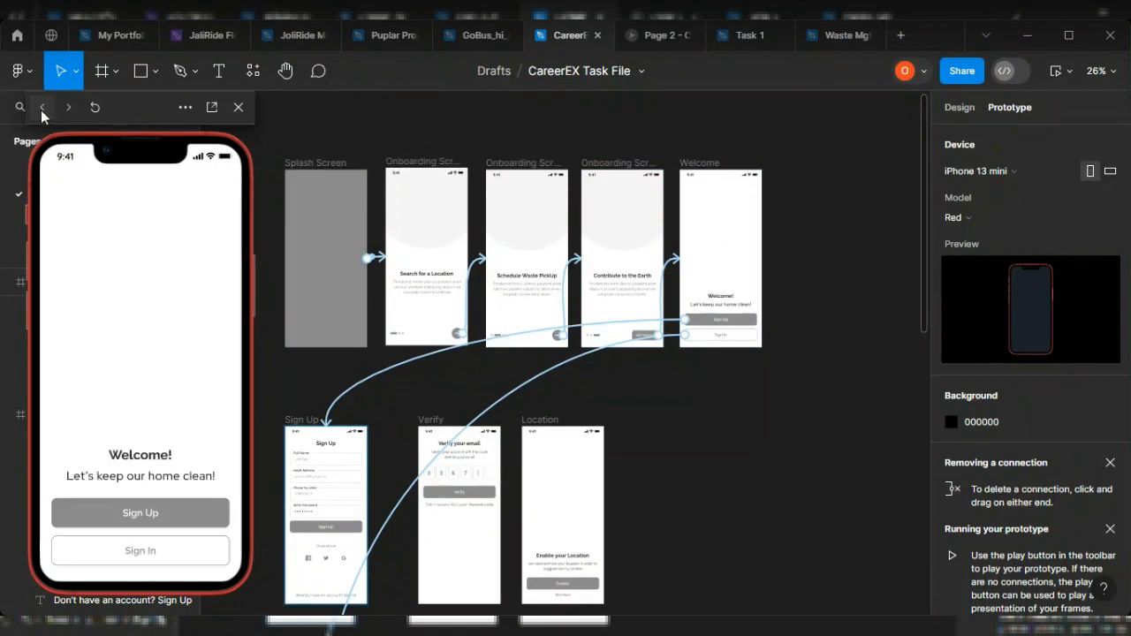
left_click(175, 556)
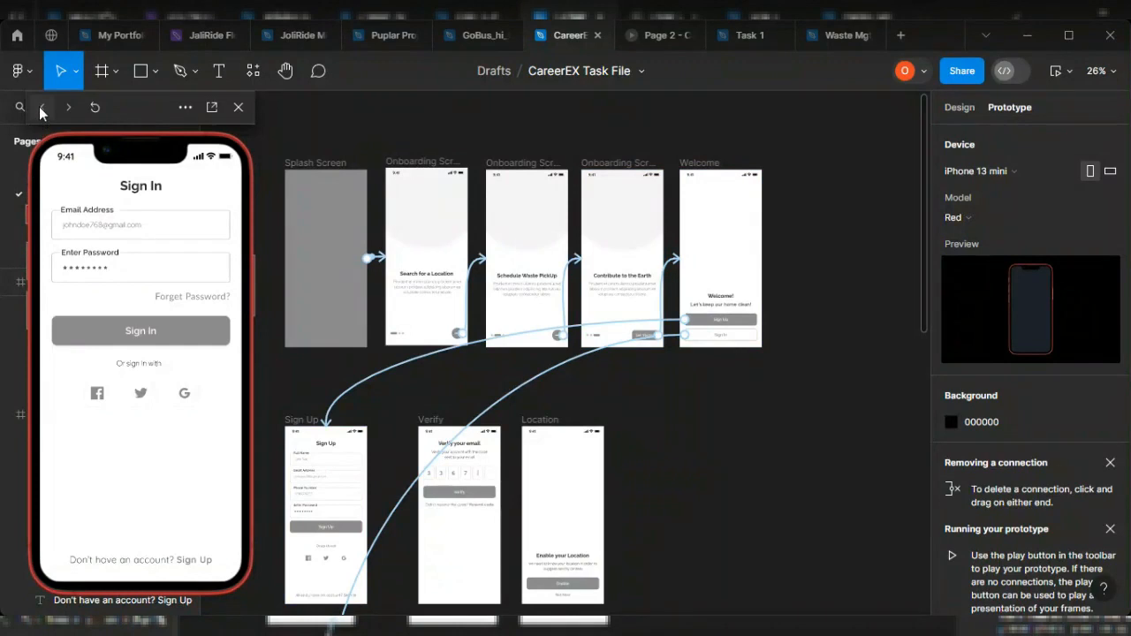
left_click(141, 331)
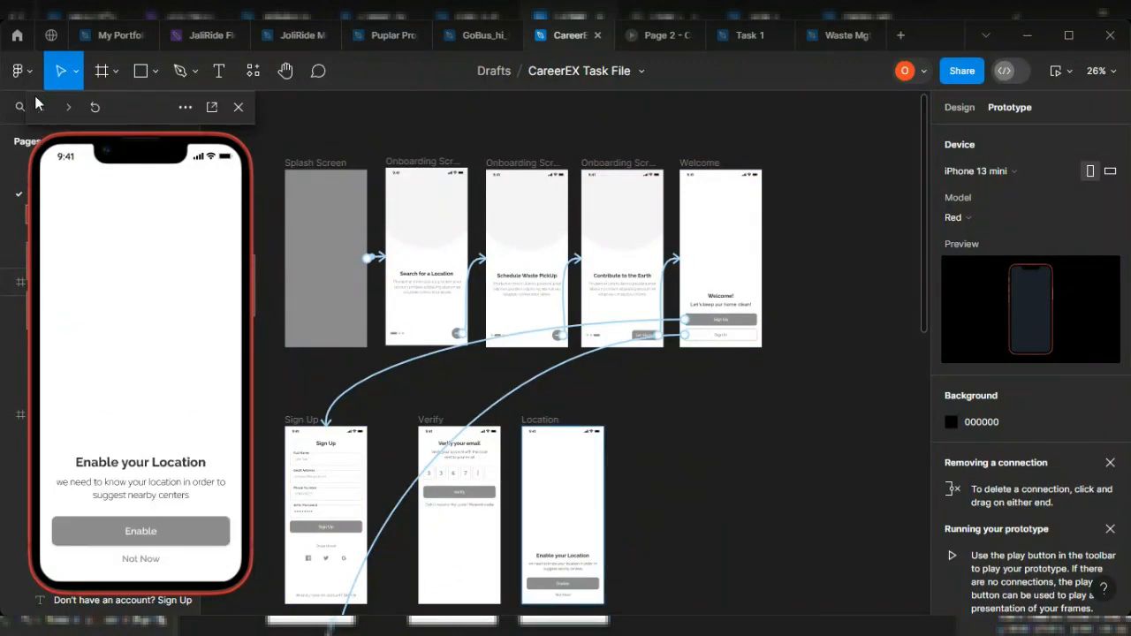
scroll(815, 424, "down", 3)
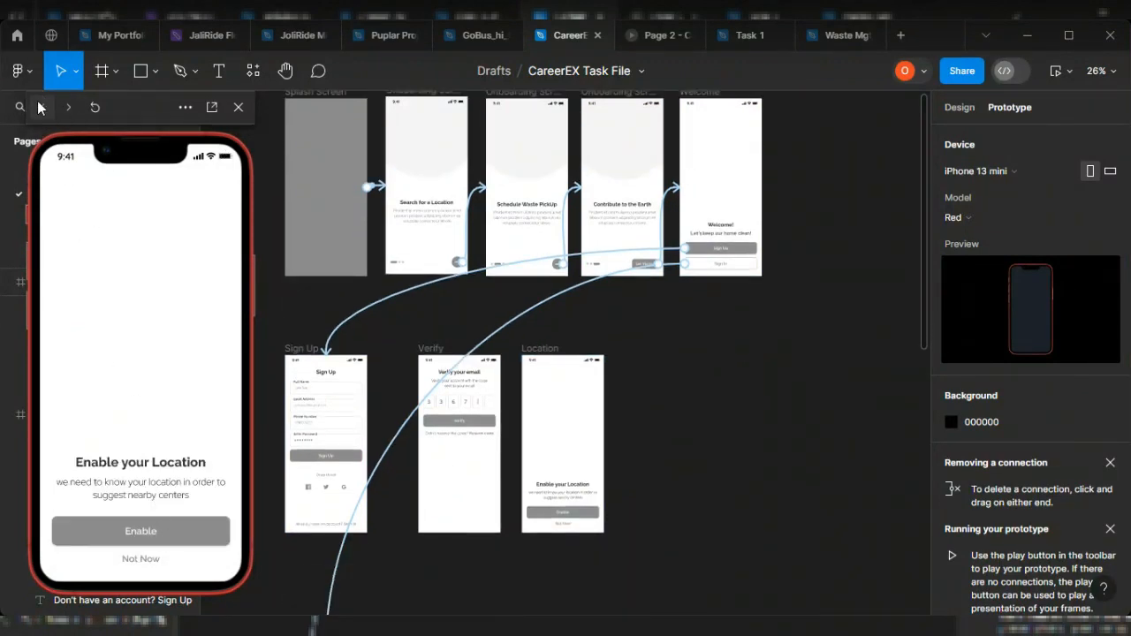
left_click(38, 107)
left_click(38, 107)
left_click(38, 107)
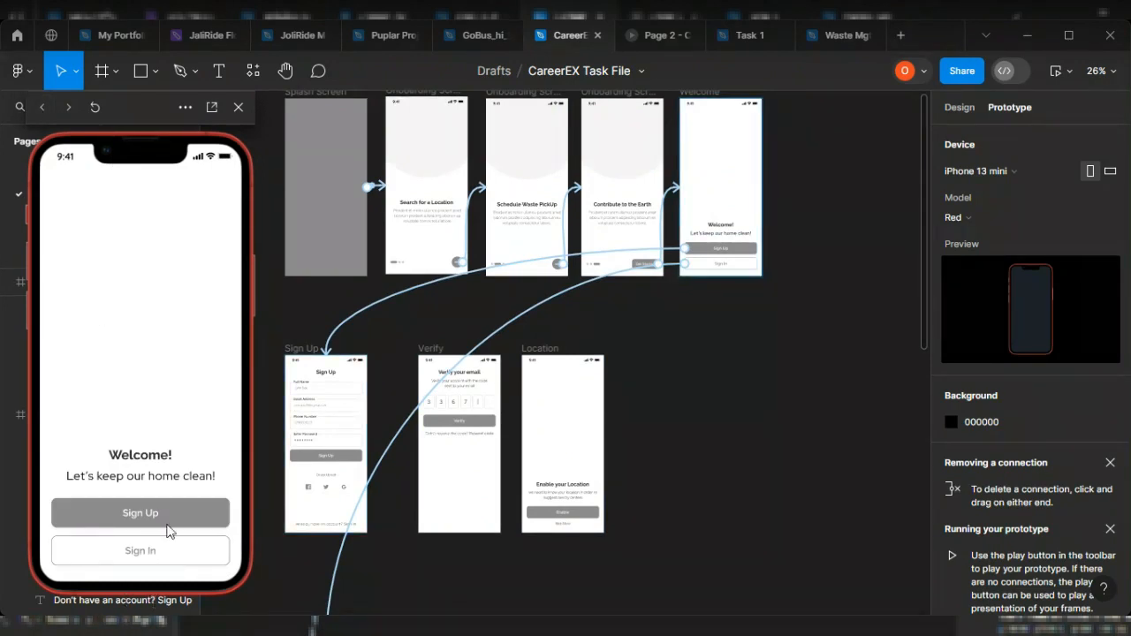
left_click(152, 550)
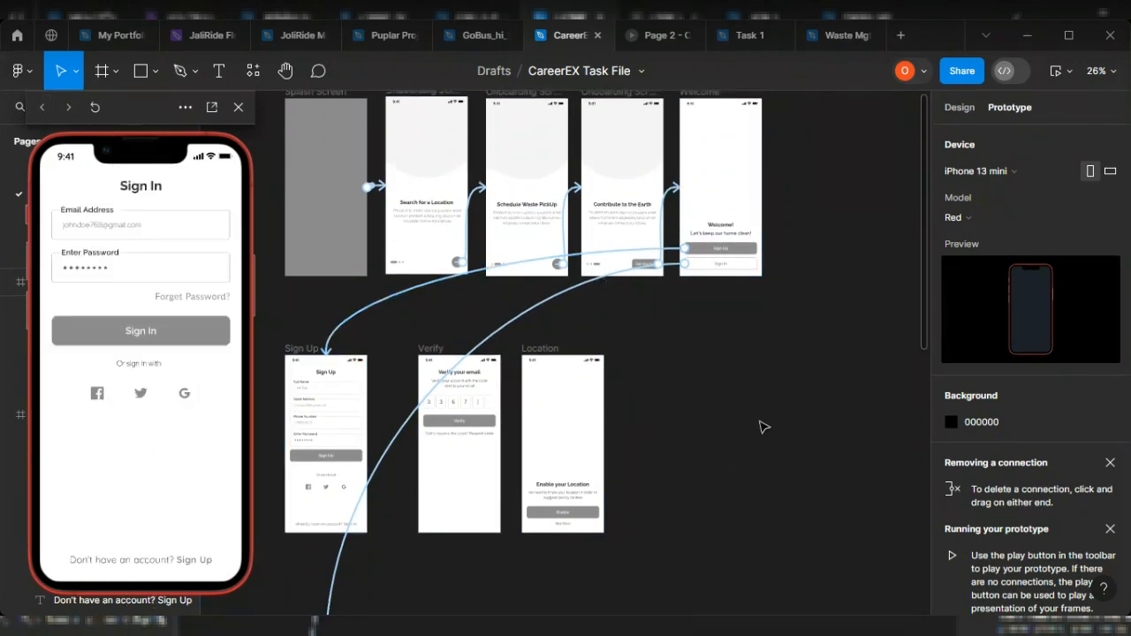
Step: Review the connections from Welcome to the Sign Up and Sign In frames and inspect the Sign Up frame's "Already have an account?" line
scroll(744, 412, "down", 3)
scroll(738, 415, "up", 4)
scroll(707, 442, "down", 4)
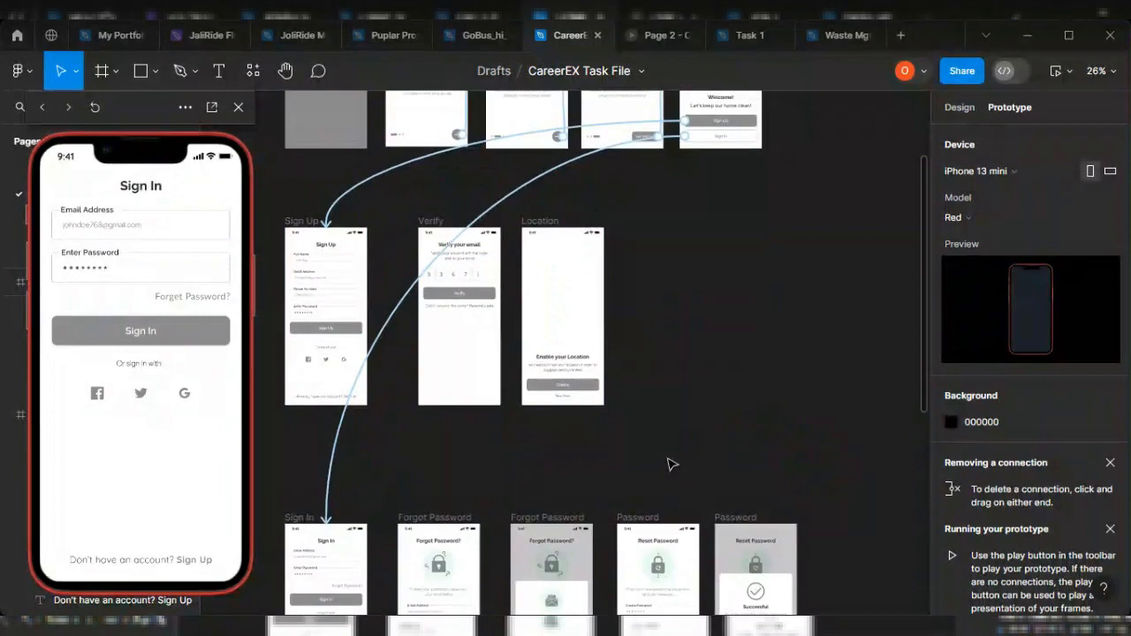
scroll(671, 464, "up", 1)
scroll(646, 336, "up", 5)
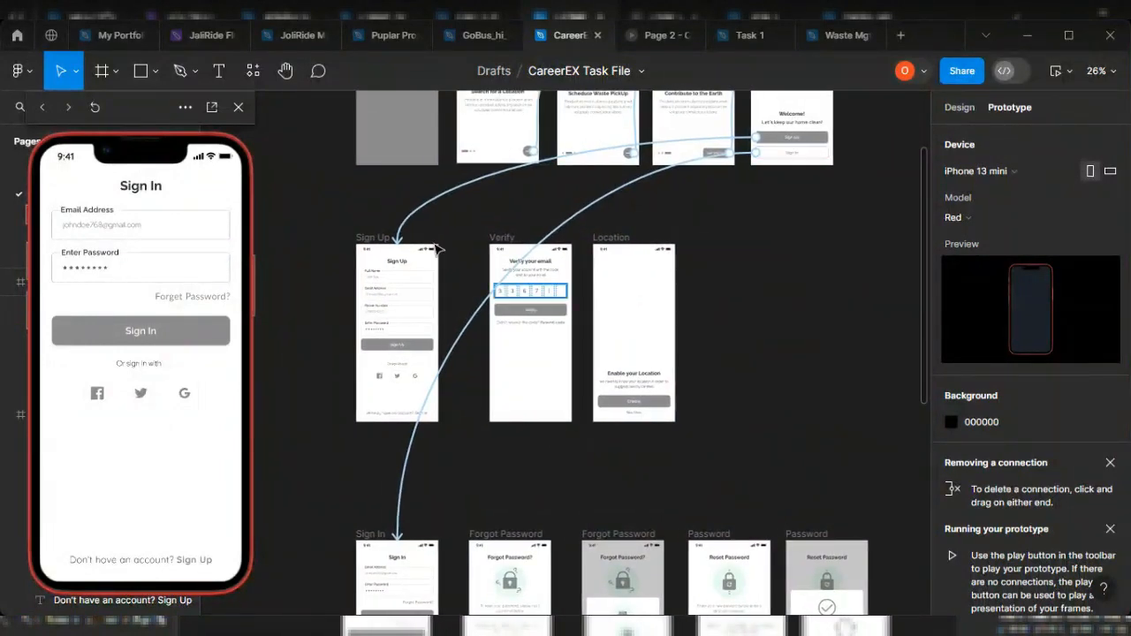
scroll(646, 351, "down", 7)
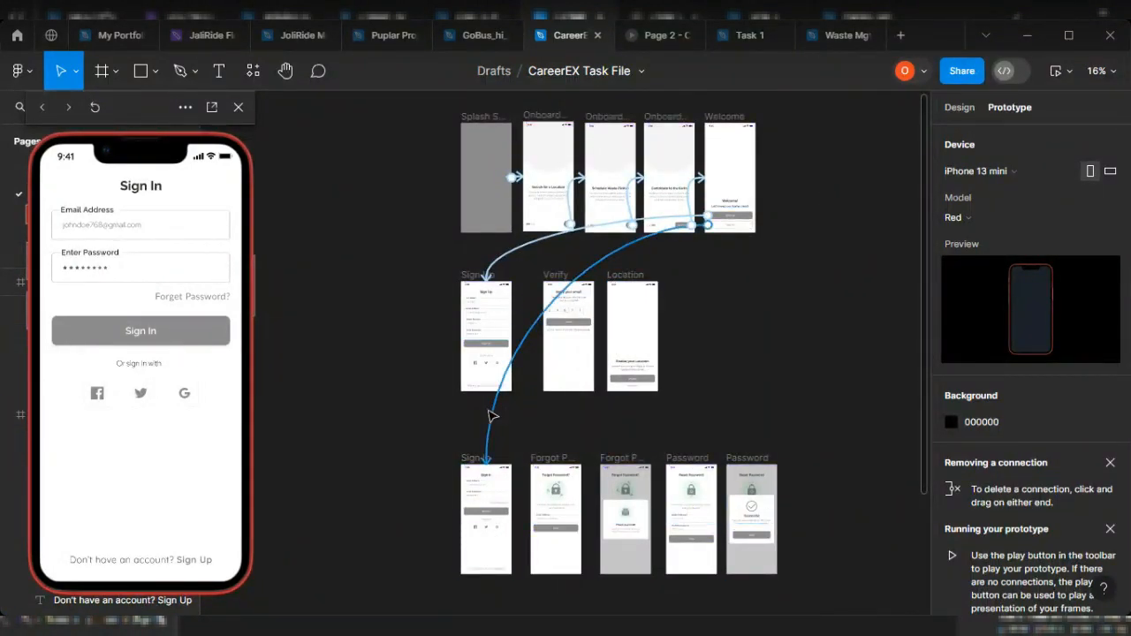
scroll(470, 407, "up", 5)
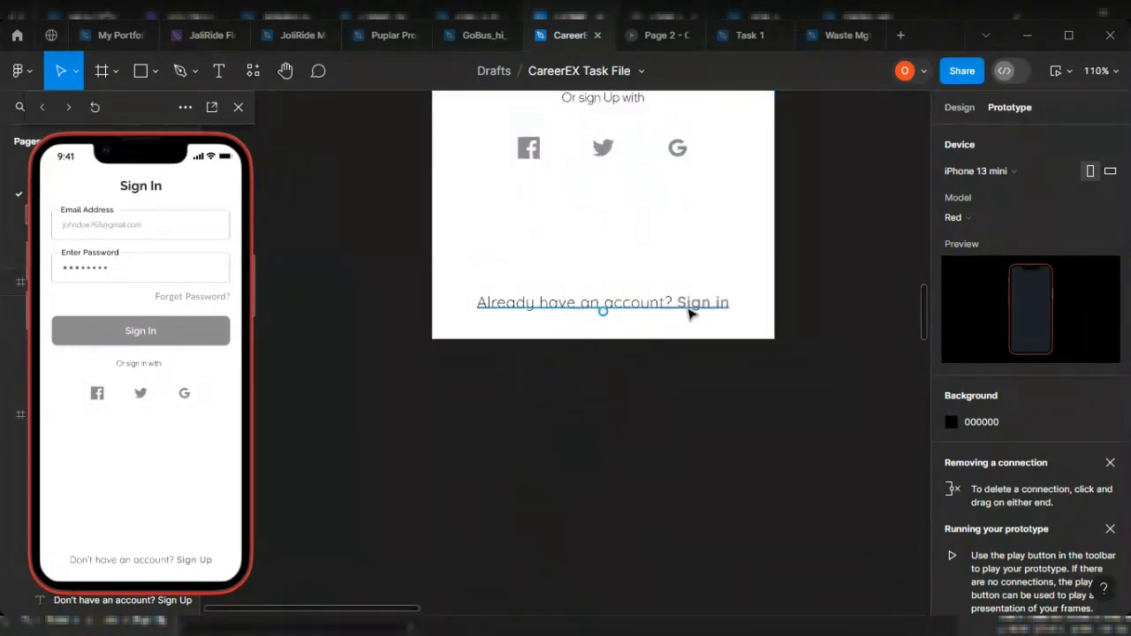
Step: Connect the Sign Up frame's "Already have an account? Sign in" line to the Sign In frame with an On tap interaction
left_click(723, 310)
scroll(723, 310, "down", 4)
left_click_drag(722, 304, 735, 542)
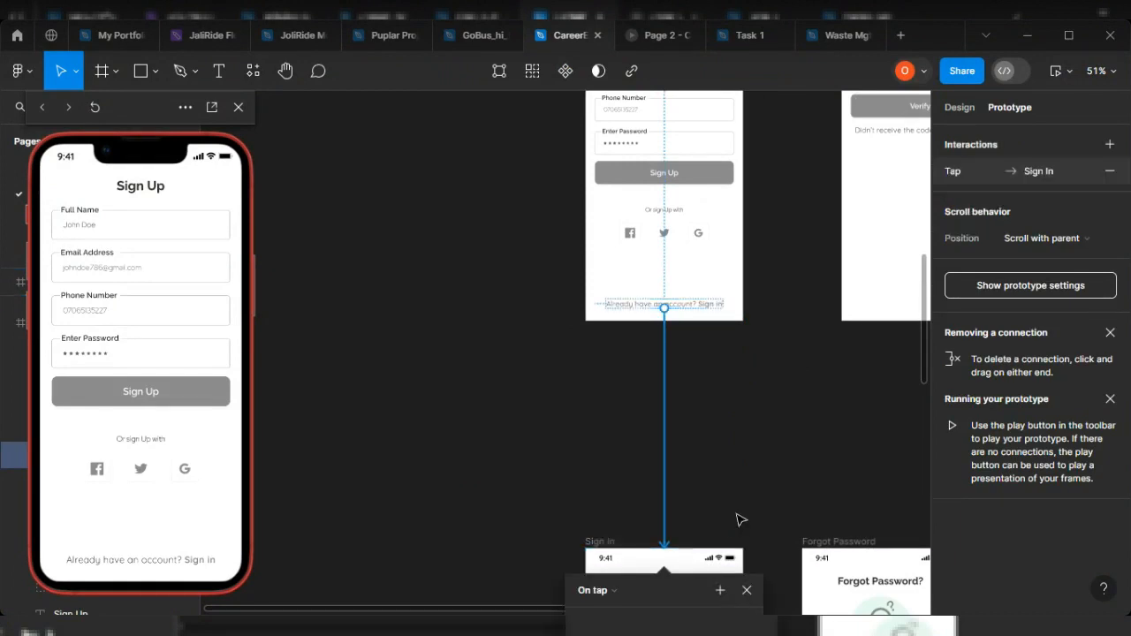
Step: Connect the Sign In frame's "Don't have an account? Sign Up" line to the Sign Up frame with an On tap, Instant interaction
scroll(739, 518, "down", 5)
left_click(708, 460)
left_click(707, 404)
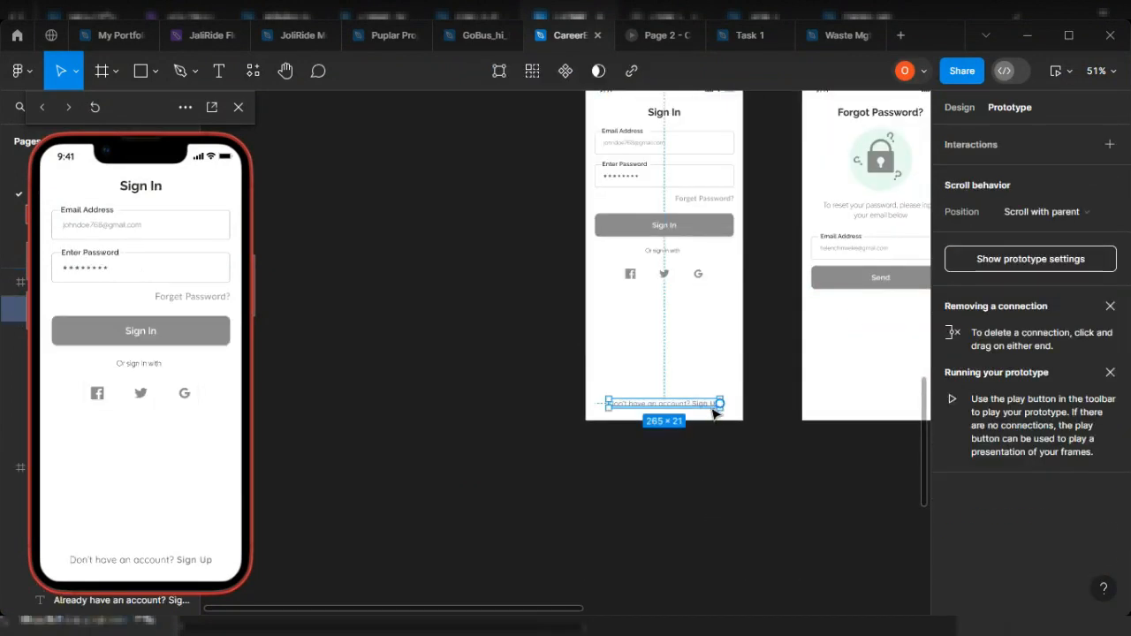
left_click_drag(720, 404, 649, 226)
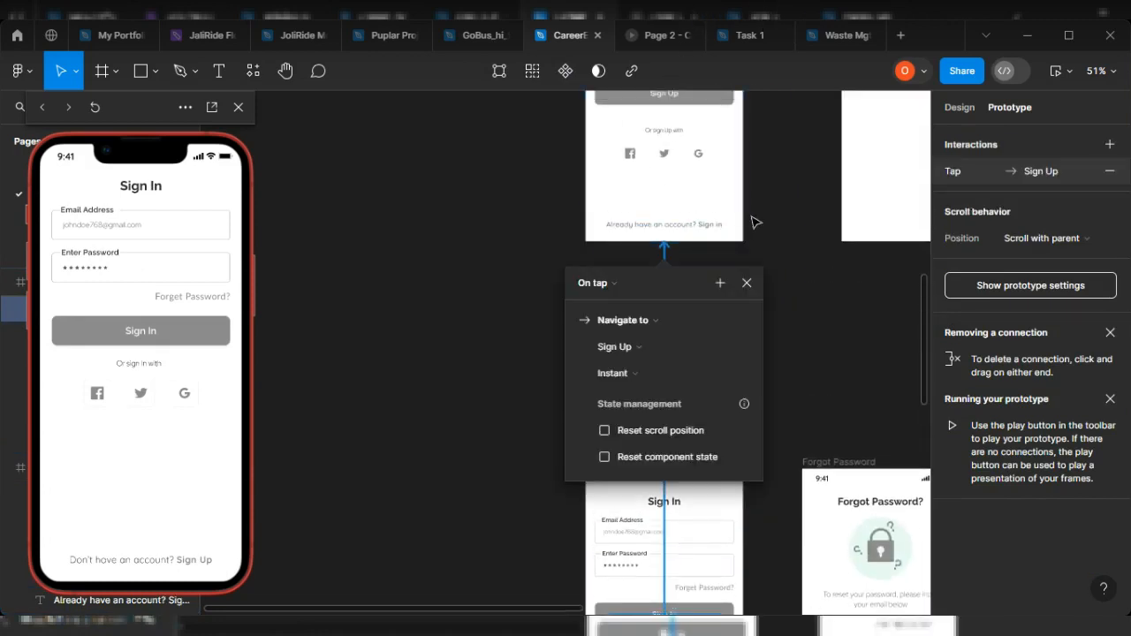
left_click(747, 283)
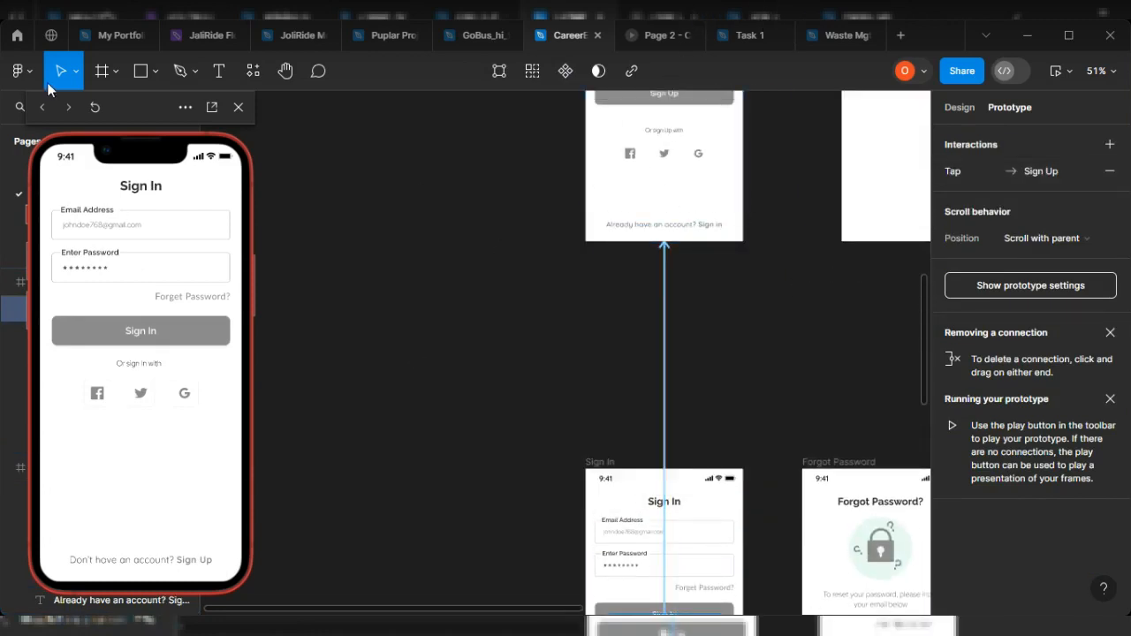
Step: Return the preview to the first onboarding screen and replay the flow through Welcome to the Sign Up screen
left_click(41, 107)
left_click(41, 107)
left_click(42, 107)
left_click(42, 107)
left_click(41, 107)
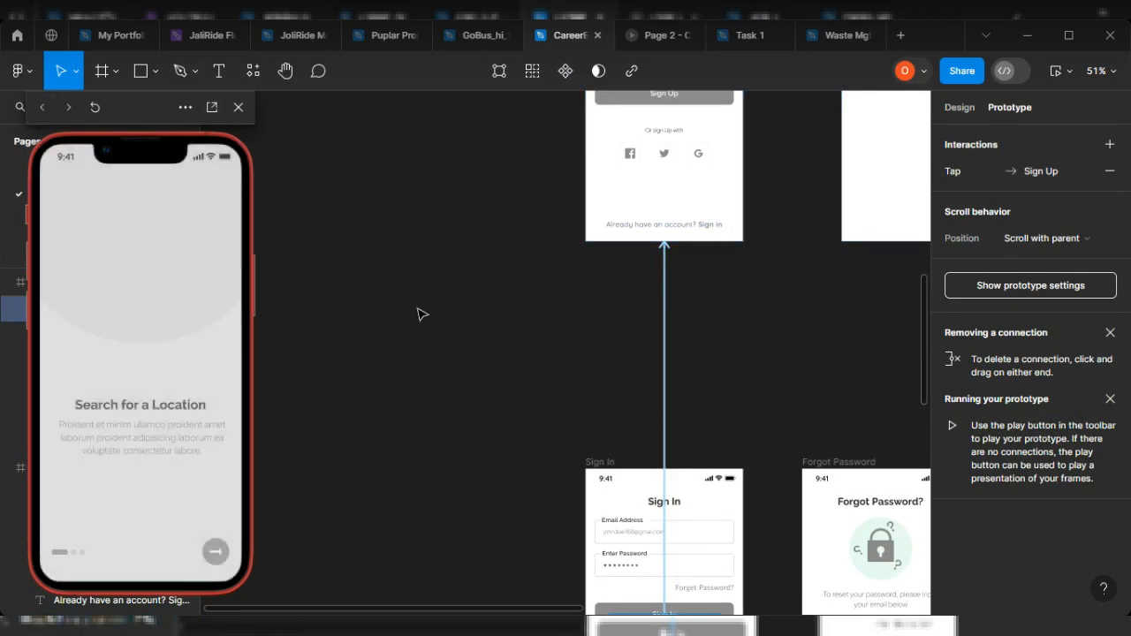
left_click(212, 557)
left_click(213, 555)
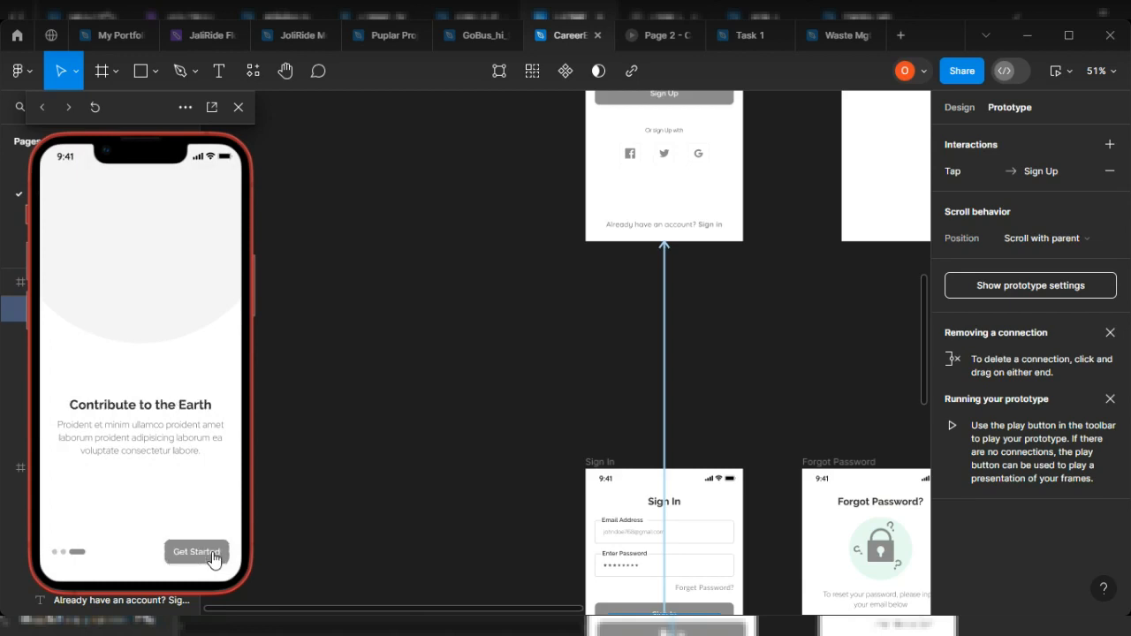
left_click(212, 557)
left_click(177, 521)
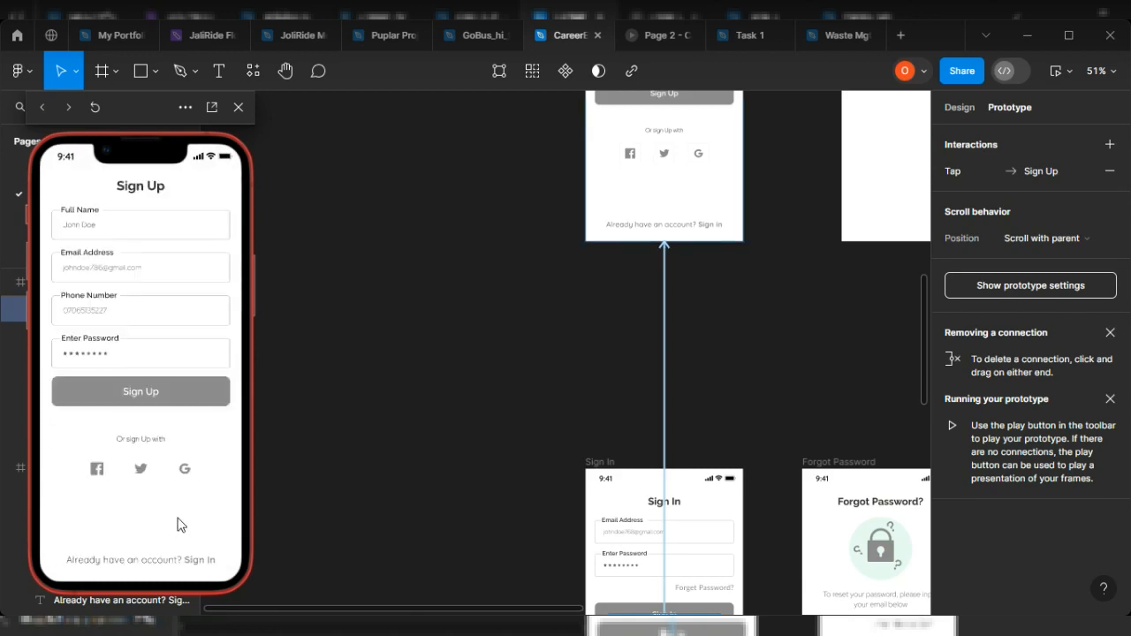
Step: Test the account links in the preview by switching back and forth between the Sign Up and Sign In screens
left_click(195, 564)
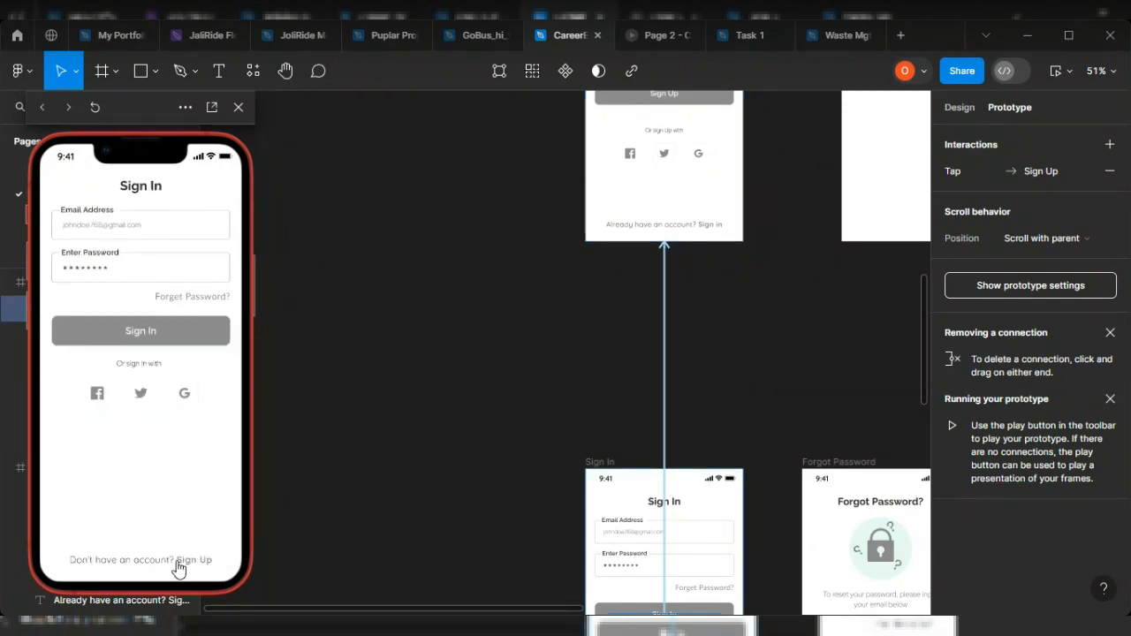
left_click(197, 564)
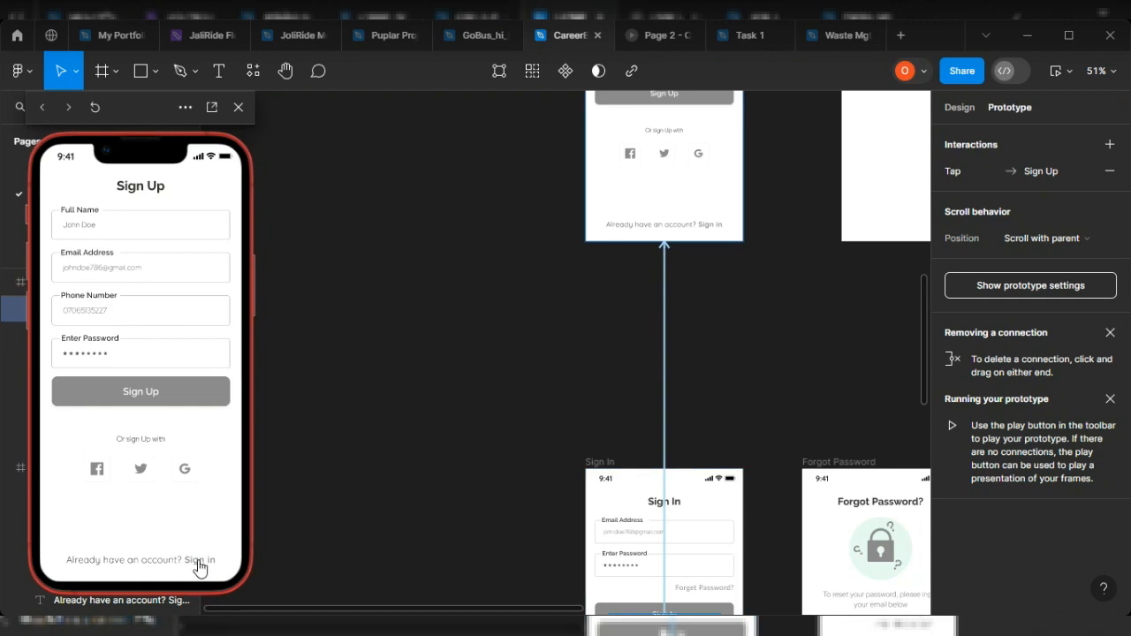
left_click(201, 562)
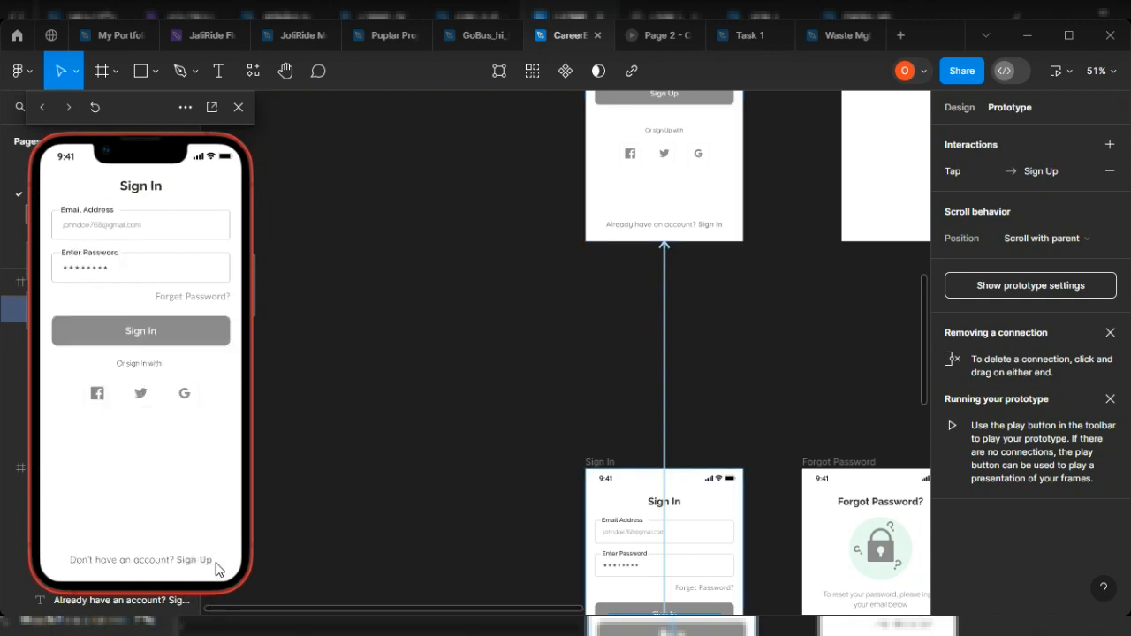
left_click(199, 564)
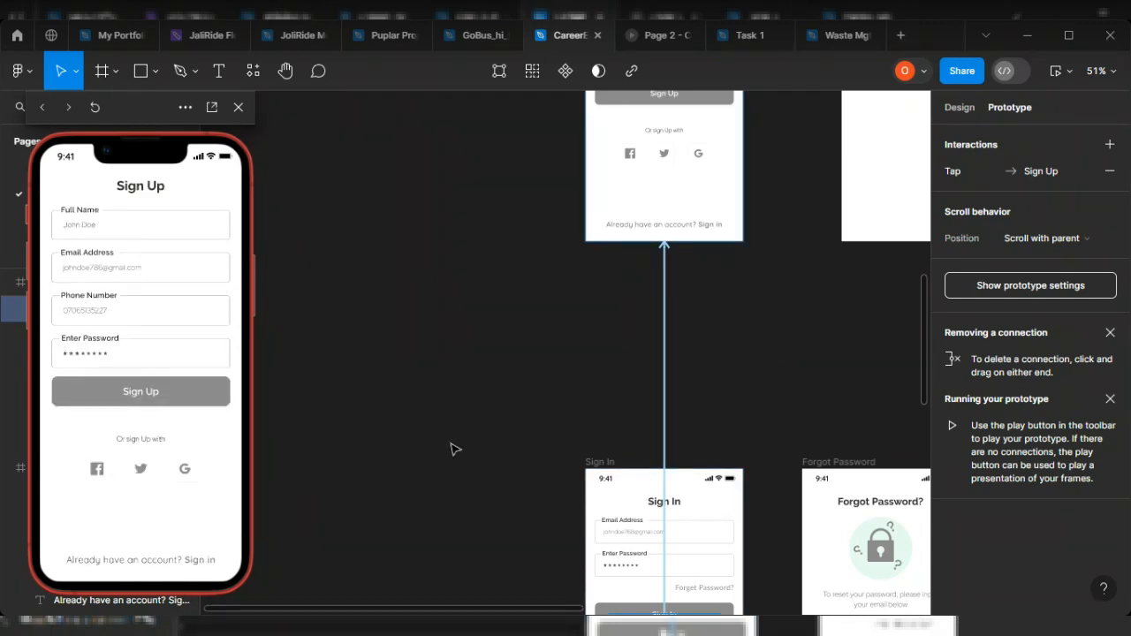
Step: Display all prototype connections and review the links among the Welcome, Sign Up and Sign In frames
scroll(388, 468, "down", 5)
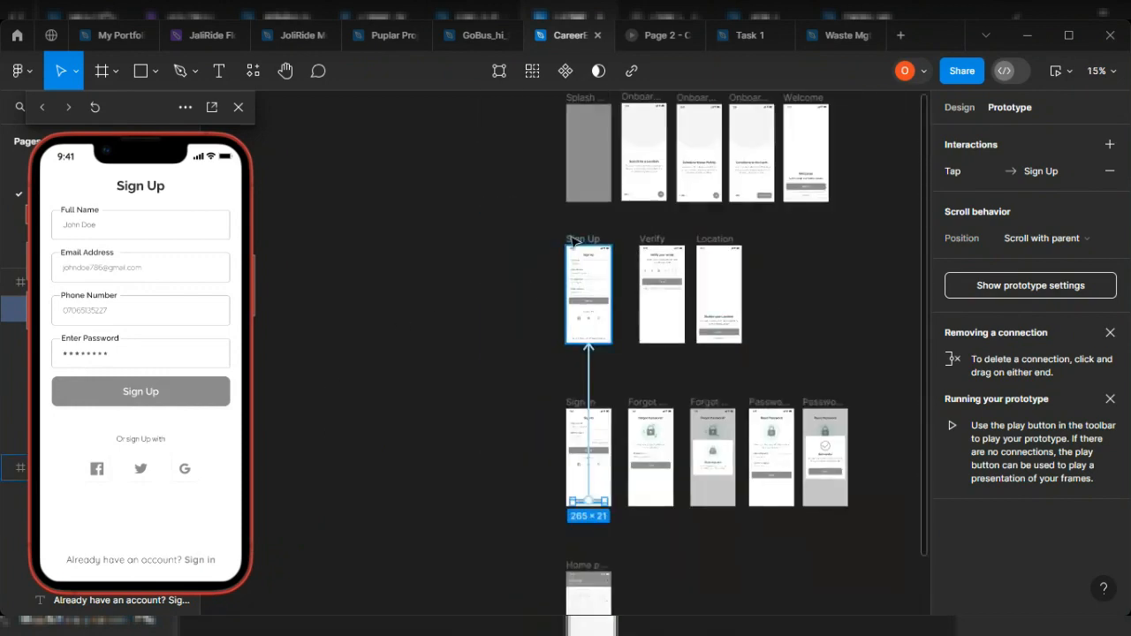
scroll(663, 221, "right", 3)
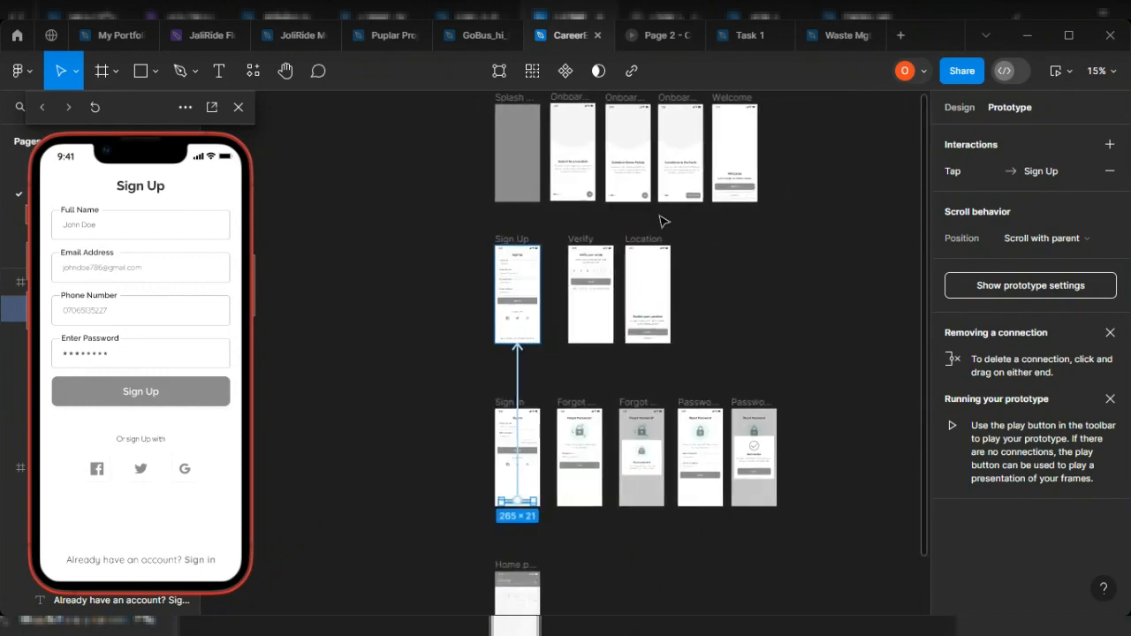
left_click(1058, 286)
scroll(762, 394, "up", 3)
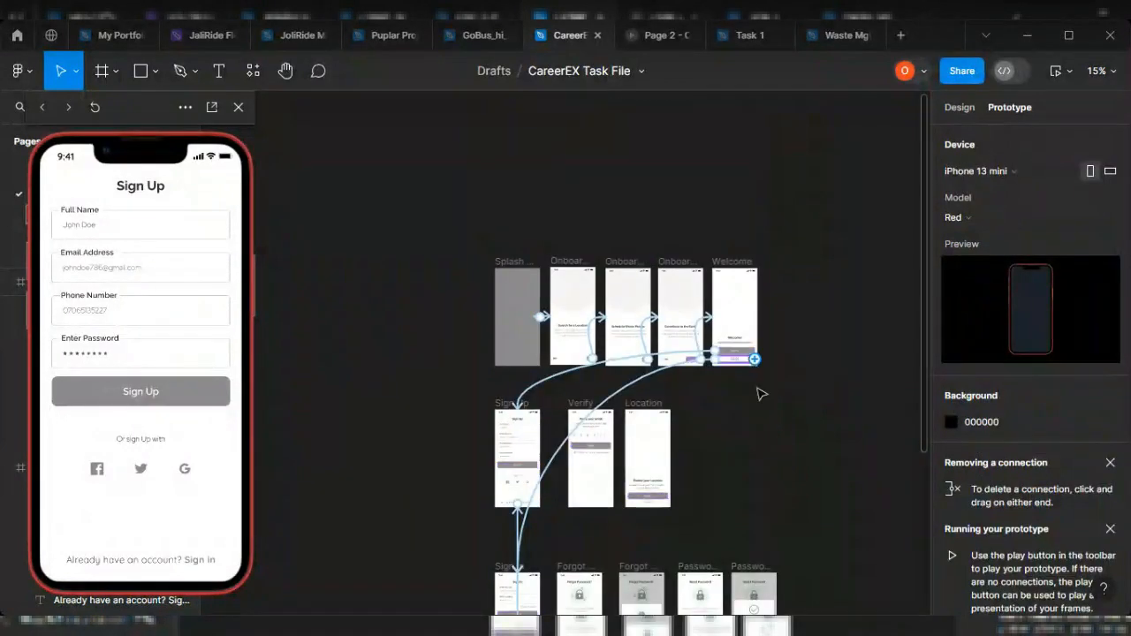
scroll(762, 394, "up", 5)
scroll(662, 515, "down", 3)
scroll(458, 442, "up", 5)
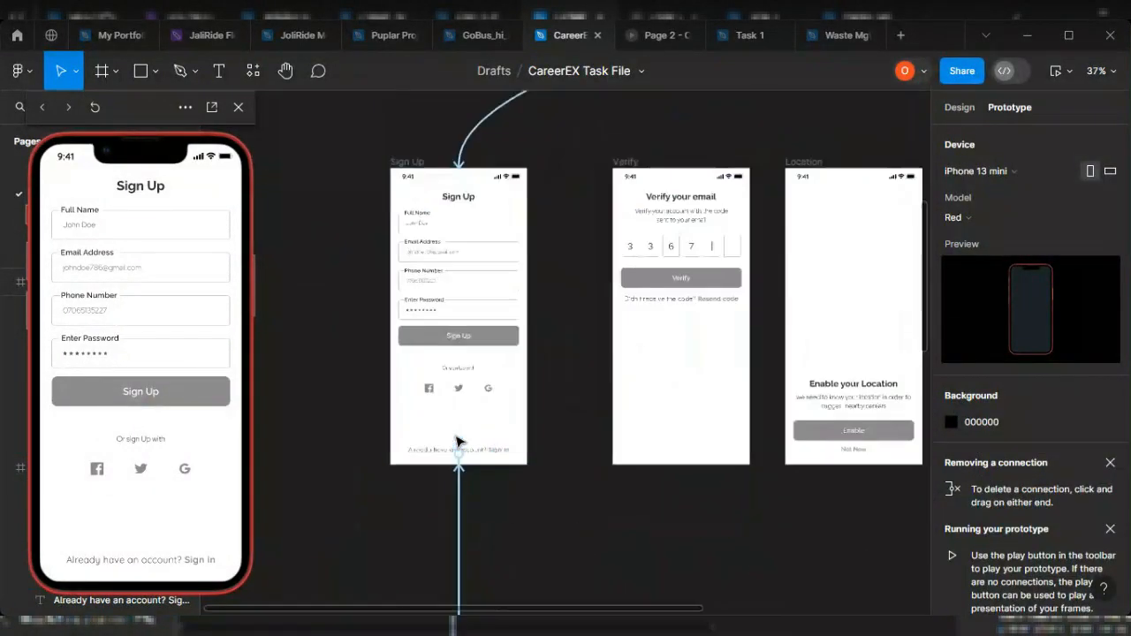
scroll(468, 449, "up", 2)
scroll(594, 490, "down", 3)
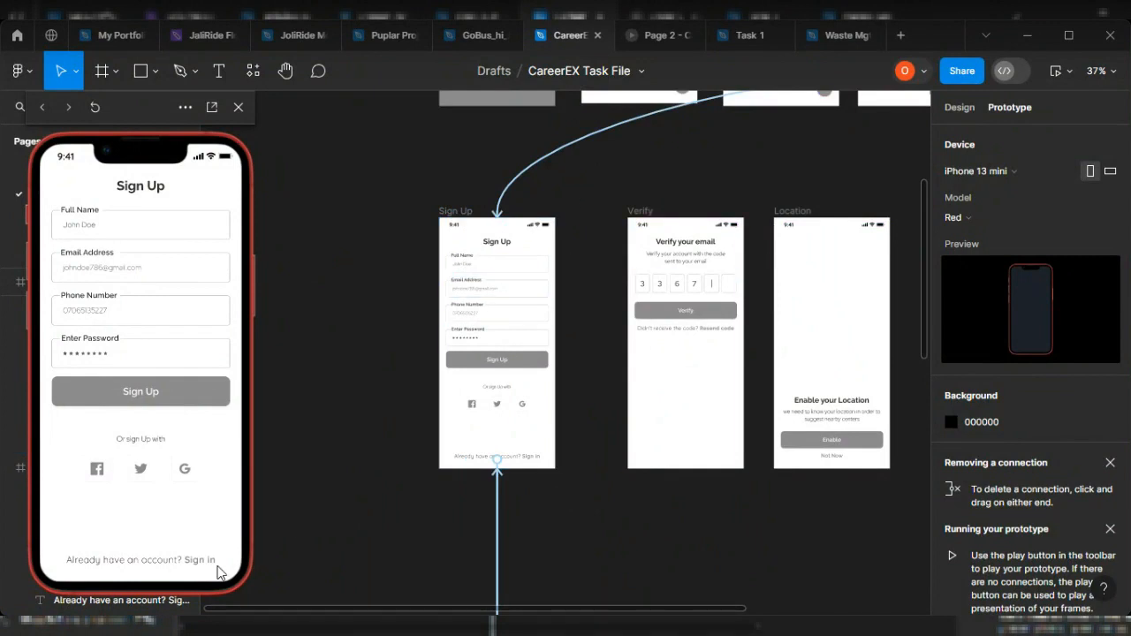
scroll(574, 574, "down", 5)
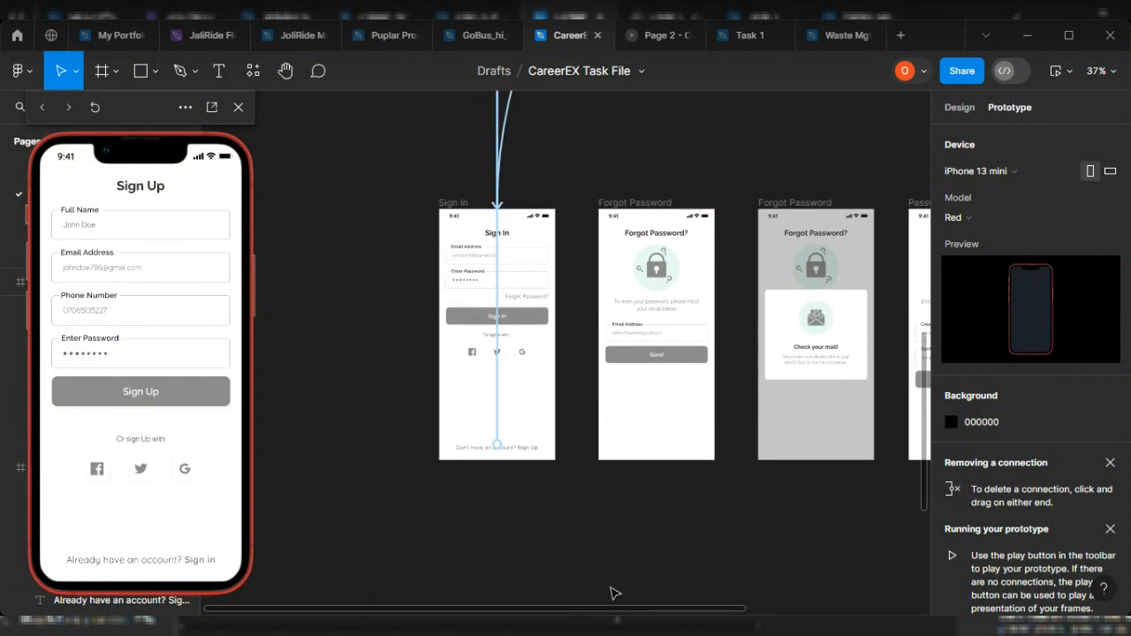
scroll(517, 541, "up", 5)
scroll(516, 541, "up", 1)
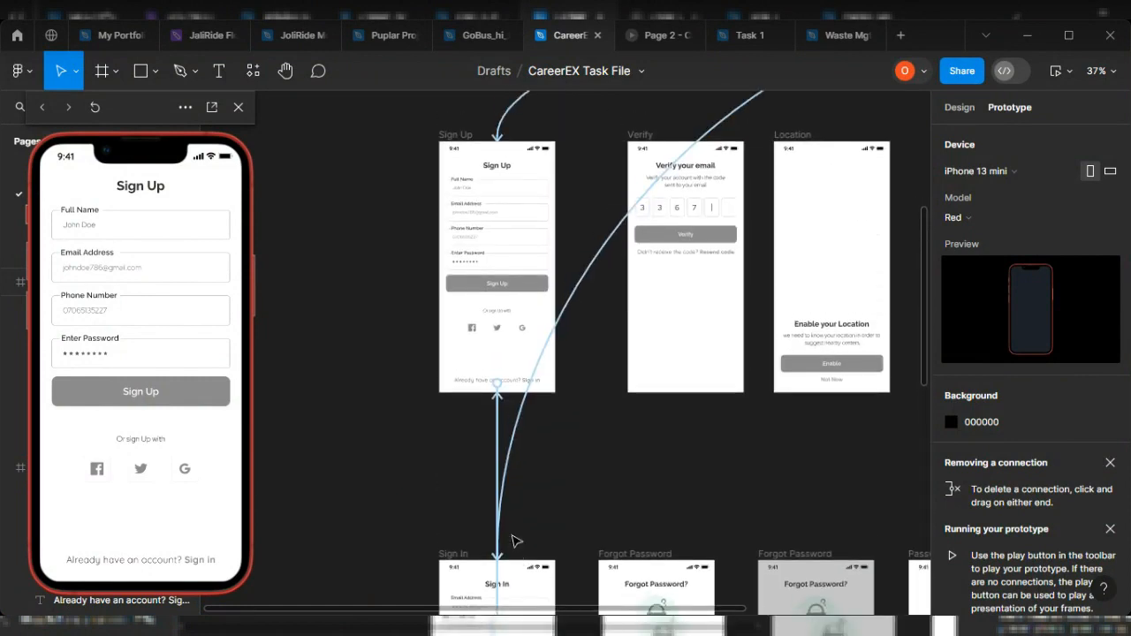
scroll(516, 541, "up", 3)
scroll(521, 512, "up", 4)
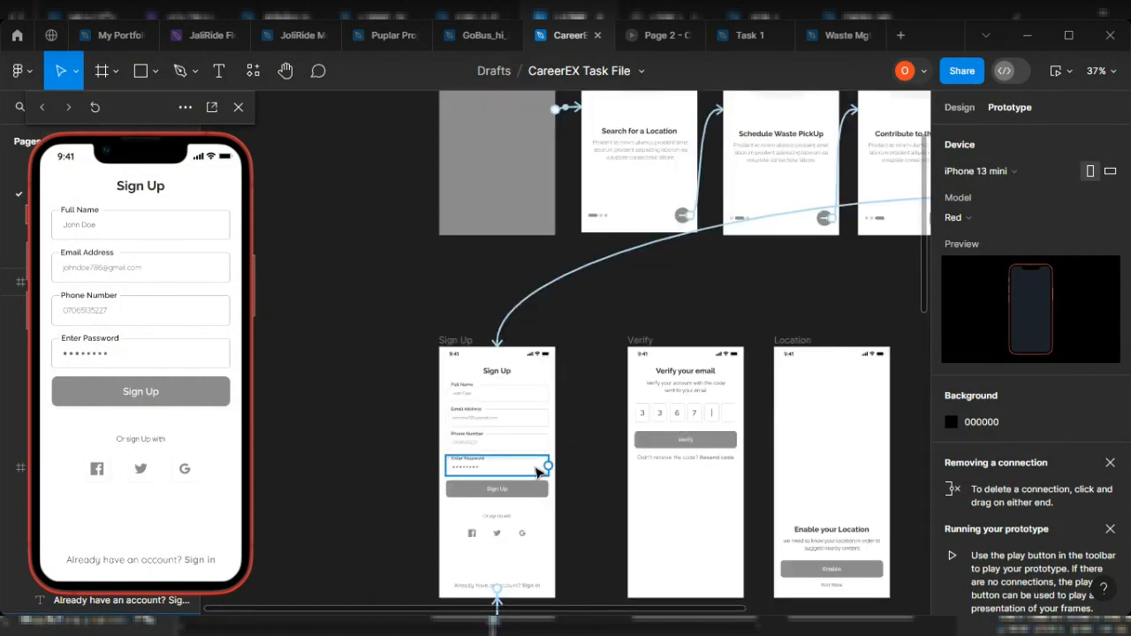
Step: Connect the Sign Up button on the Sign Up frame to the Verify frame with an On tap, Instant interaction
scroll(500, 495, "up", 5)
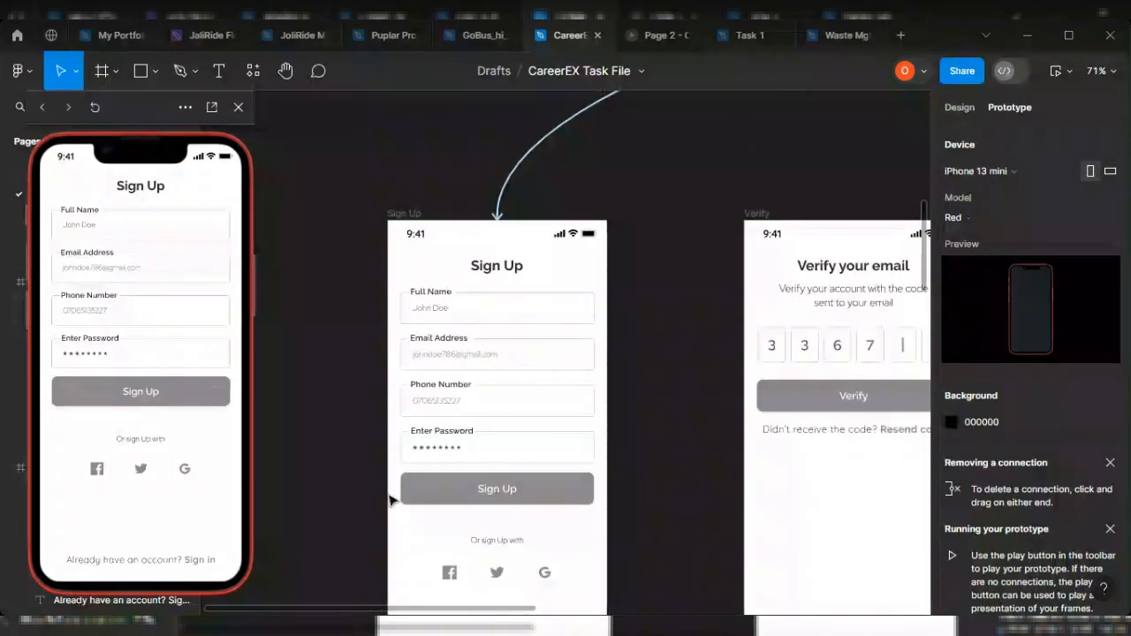
scroll(530, 486, "down", 4)
scroll(530, 389, "down", 4)
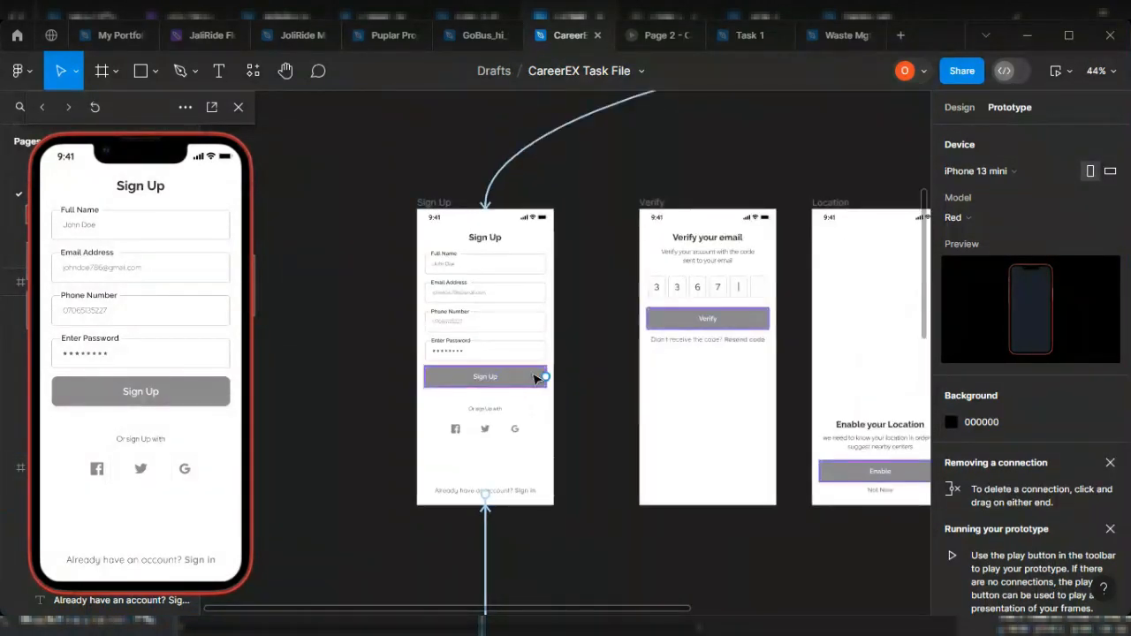
left_click(534, 378)
scroll(495, 371, "up", 5)
scroll(438, 323, "up", 2)
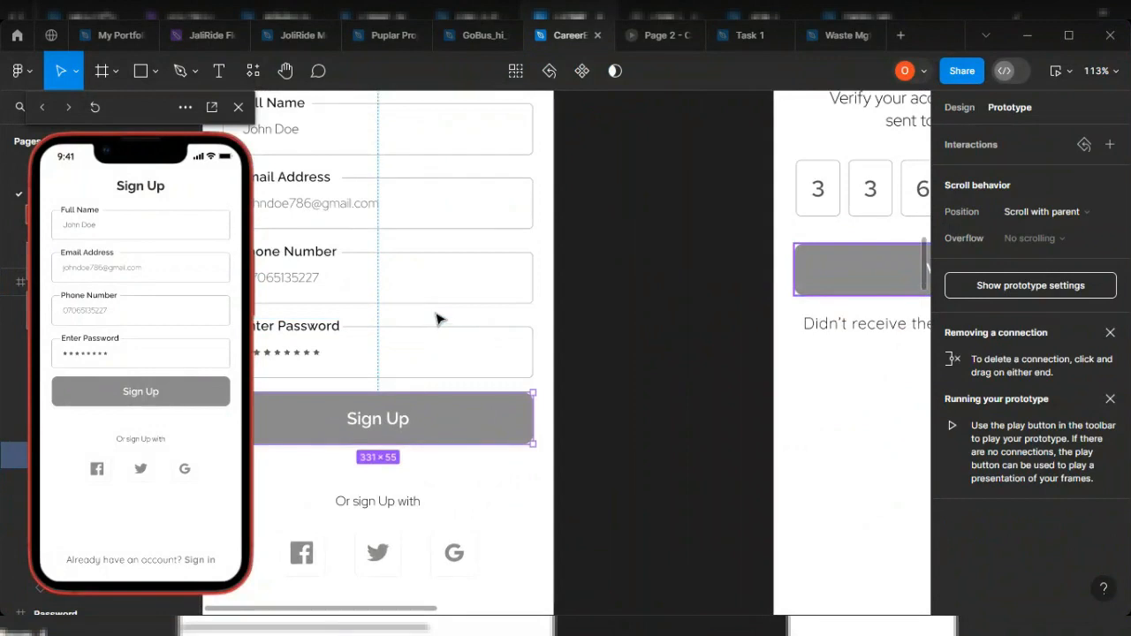
scroll(434, 315, "left", 2)
scroll(434, 312, "up", 1)
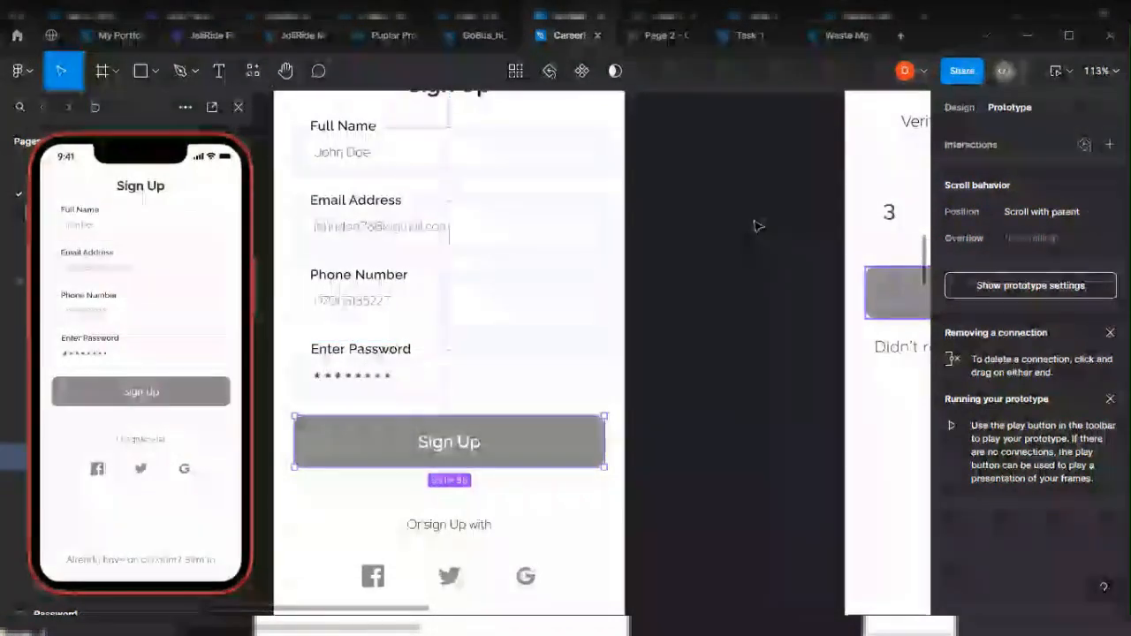
scroll(393, 378, "down", 3)
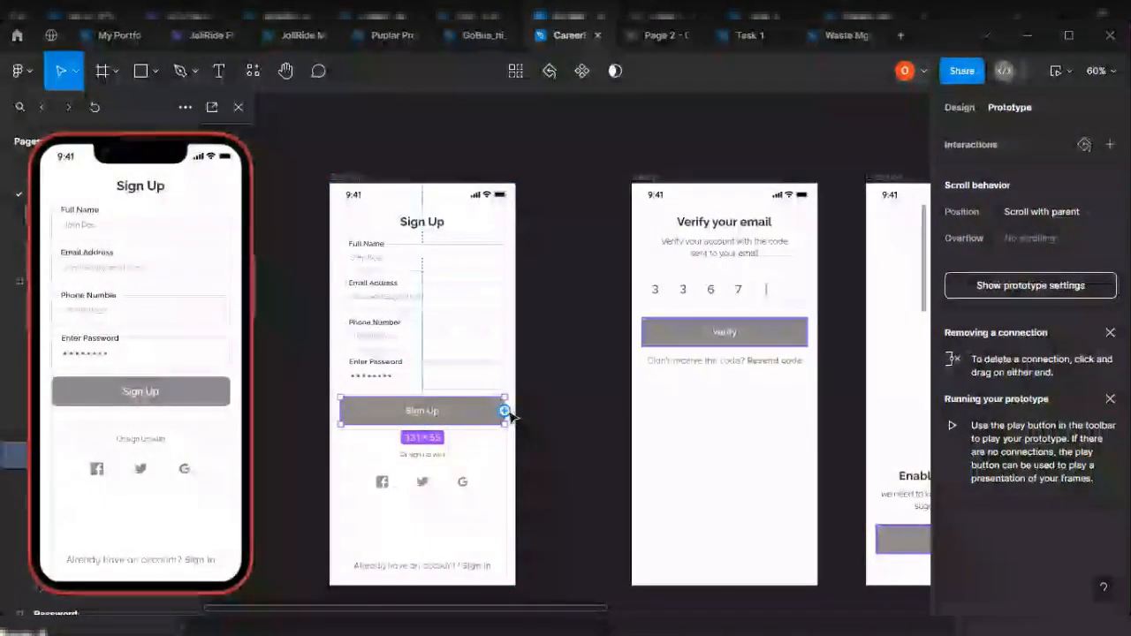
left_click_drag(505, 410, 659, 265)
left_click_drag(640, 444, 599, 156)
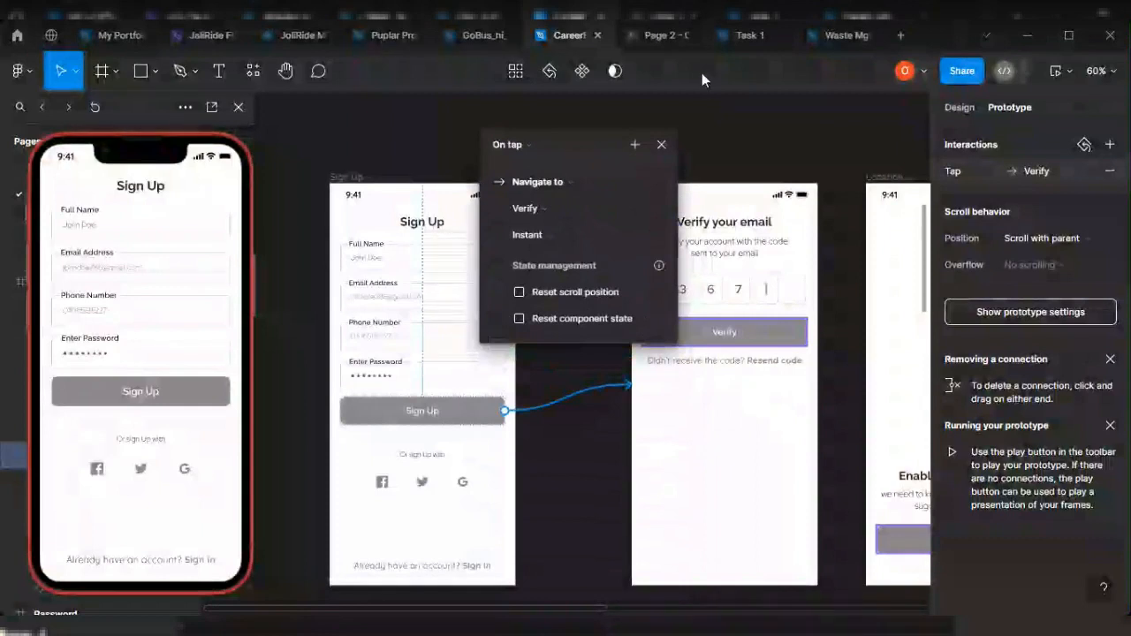
key("Escape")
Step: Try connecting the Verify button to the Location frame on tap, and remove that connection
scroll(685, 207, "right", 5)
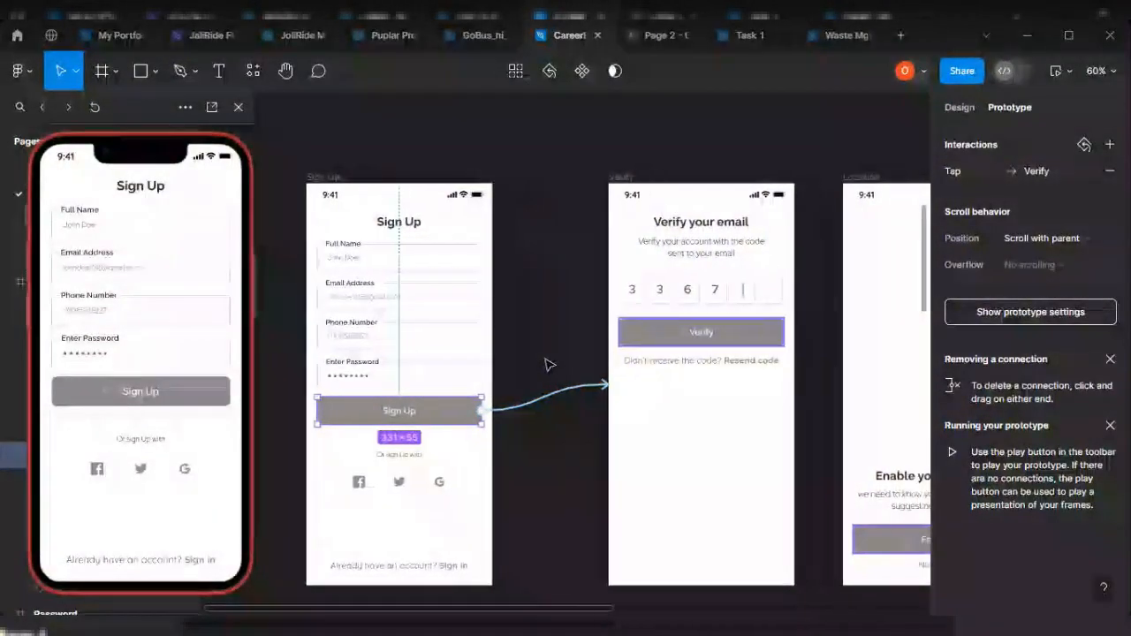
left_click(636, 336)
left_click_drag(642, 333, 748, 310)
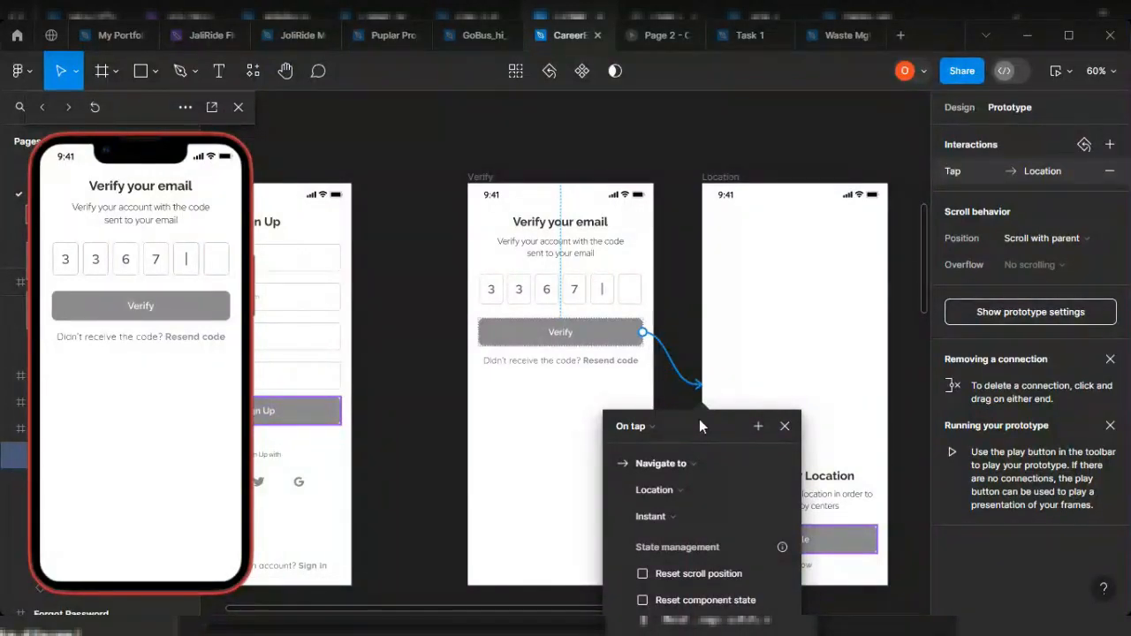
left_click(1111, 171)
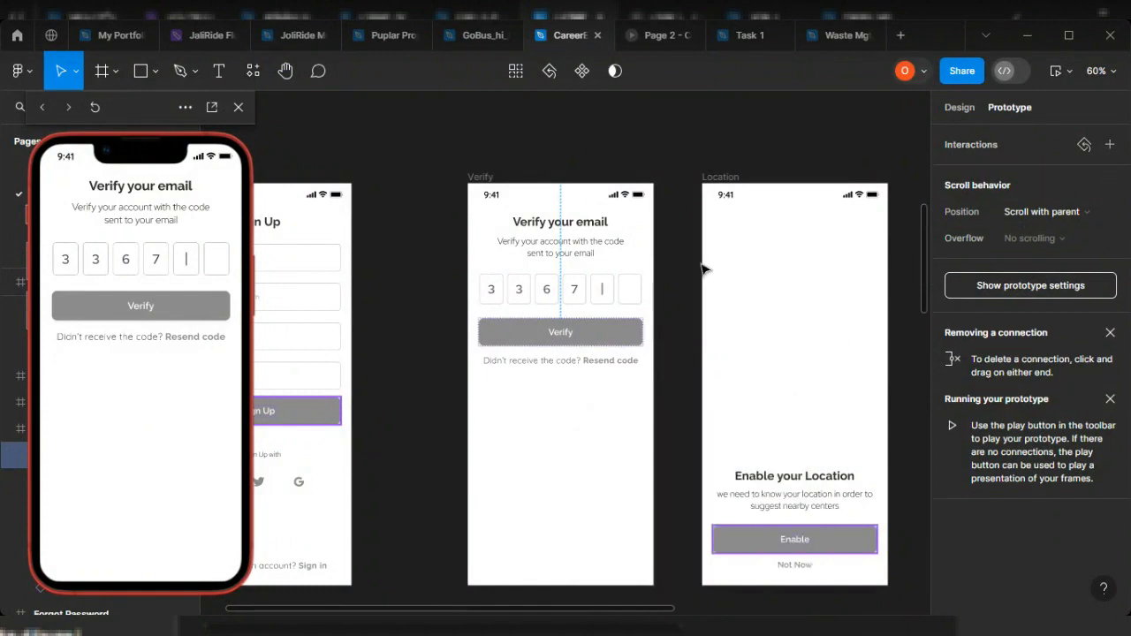
Step: Move the Location frame away from the Verify frame to about X -1540, keeping it in the same row
scroll(391, 272, "down", 3)
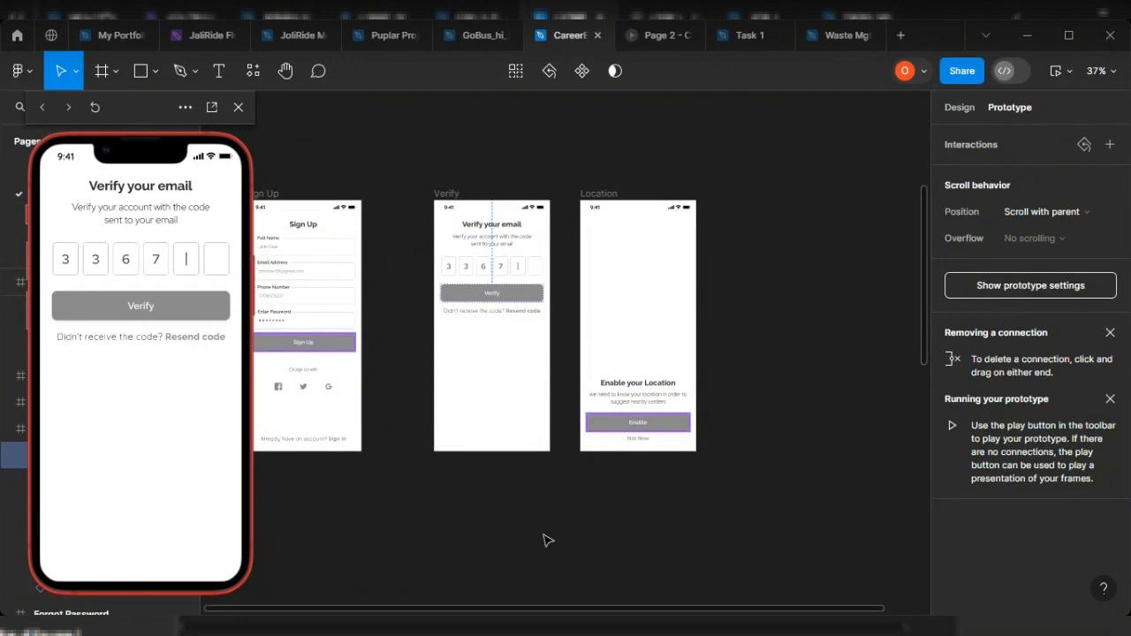
left_click(962, 107)
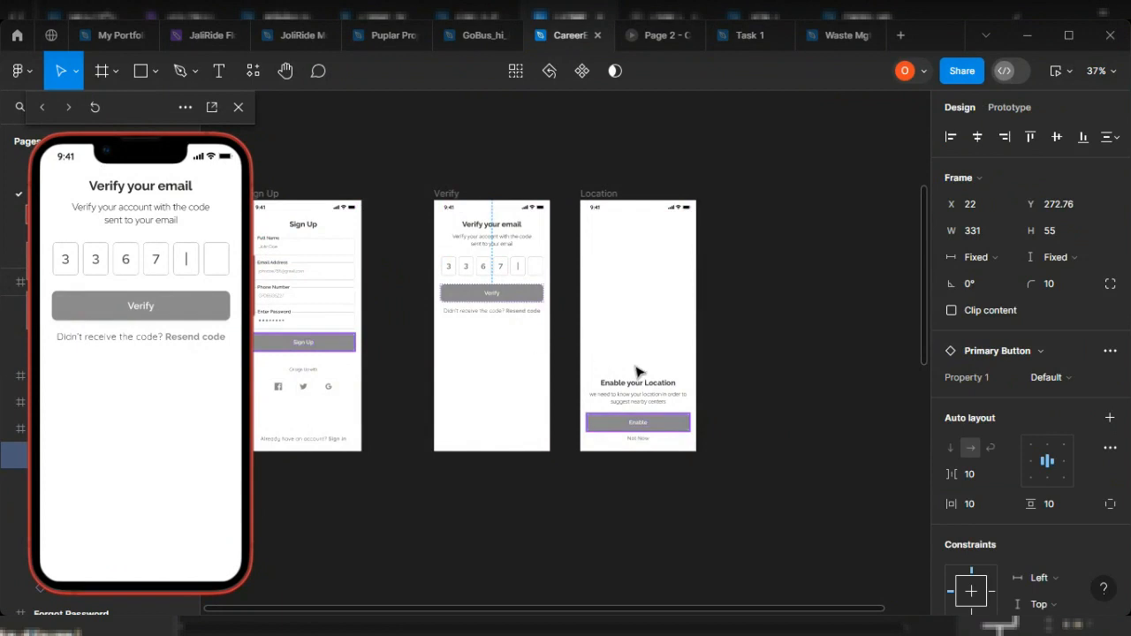
scroll(609, 364, "down", 3)
left_click(590, 301)
left_click_drag(600, 306, 710, 306)
scroll(557, 186, "down", 2)
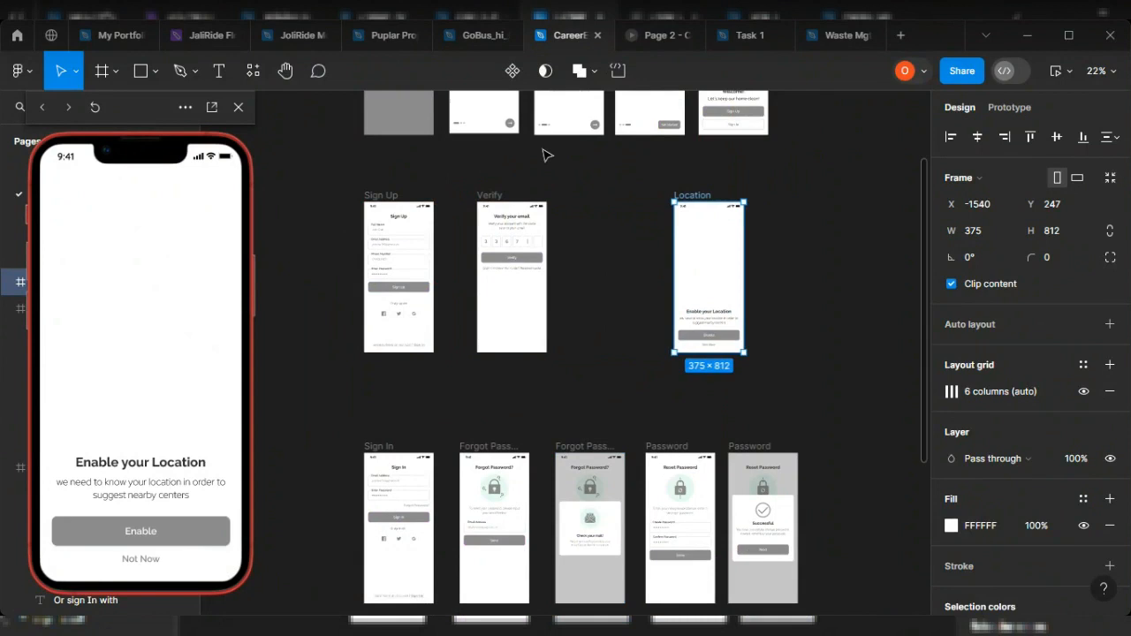
Step: Duplicate the Verify frame and place the copy between the original and Location, at about X -2106, Y 247
scroll(544, 155, "up", 2)
left_click(474, 219)
left_click_drag(504, 321, 633, 334)
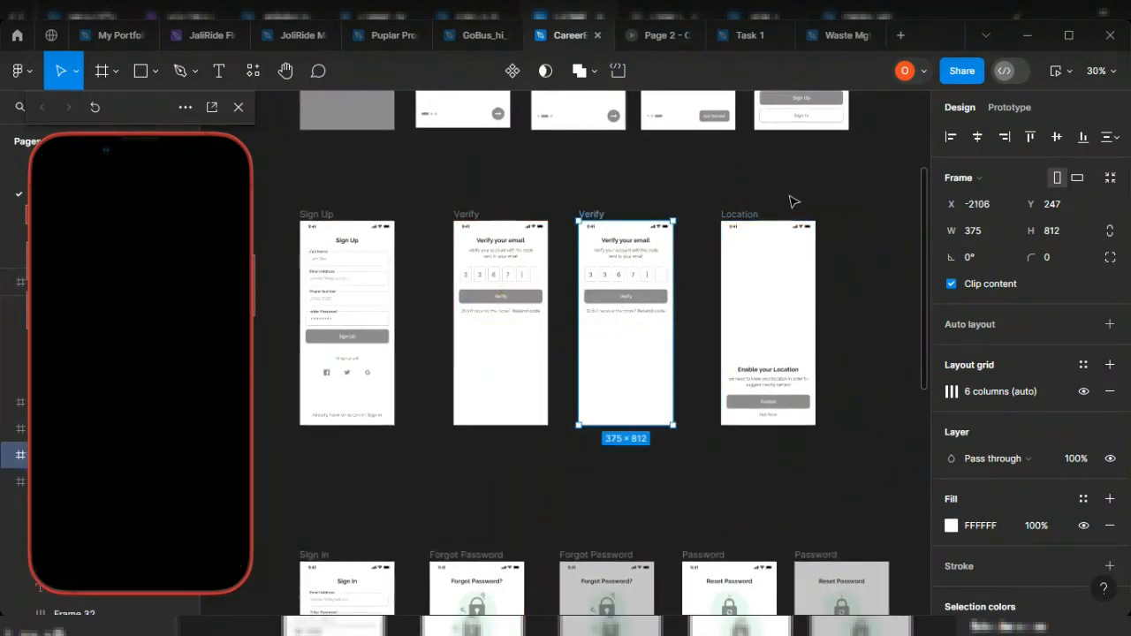
left_click(1004, 107)
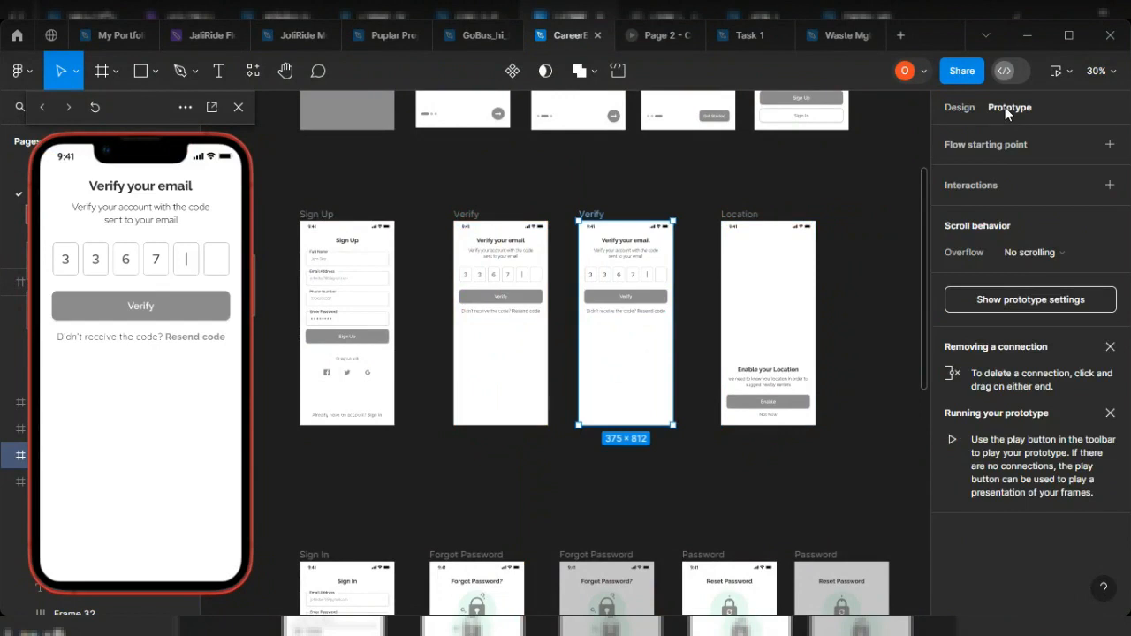
left_click(1004, 301)
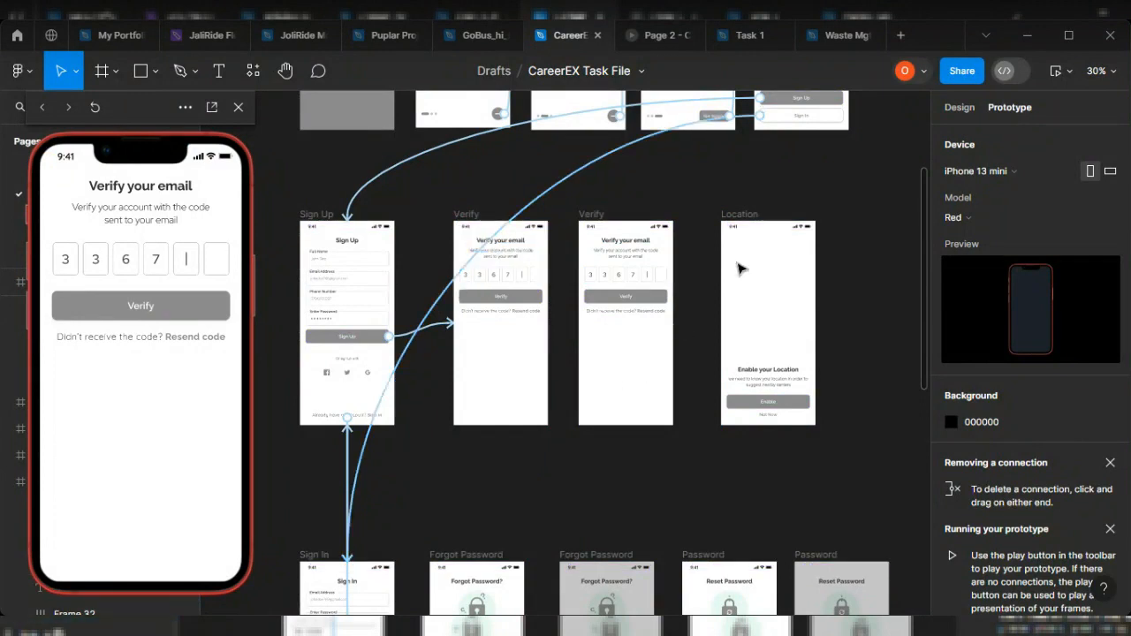
left_click(950, 103)
Step: Duplicate the Successful popup group from the second Password frame onto the empty canvas beside that frame
scroll(763, 504, "down", 3)
scroll(866, 468, "up", 3)
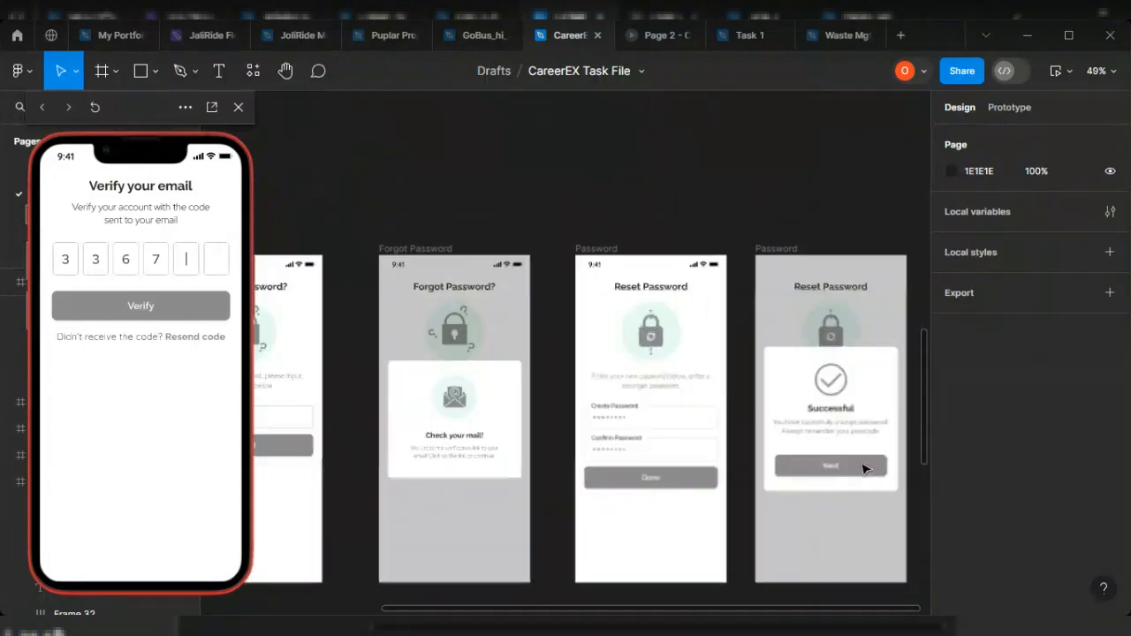
scroll(866, 469, "up", 5)
scroll(875, 346, "down", 6)
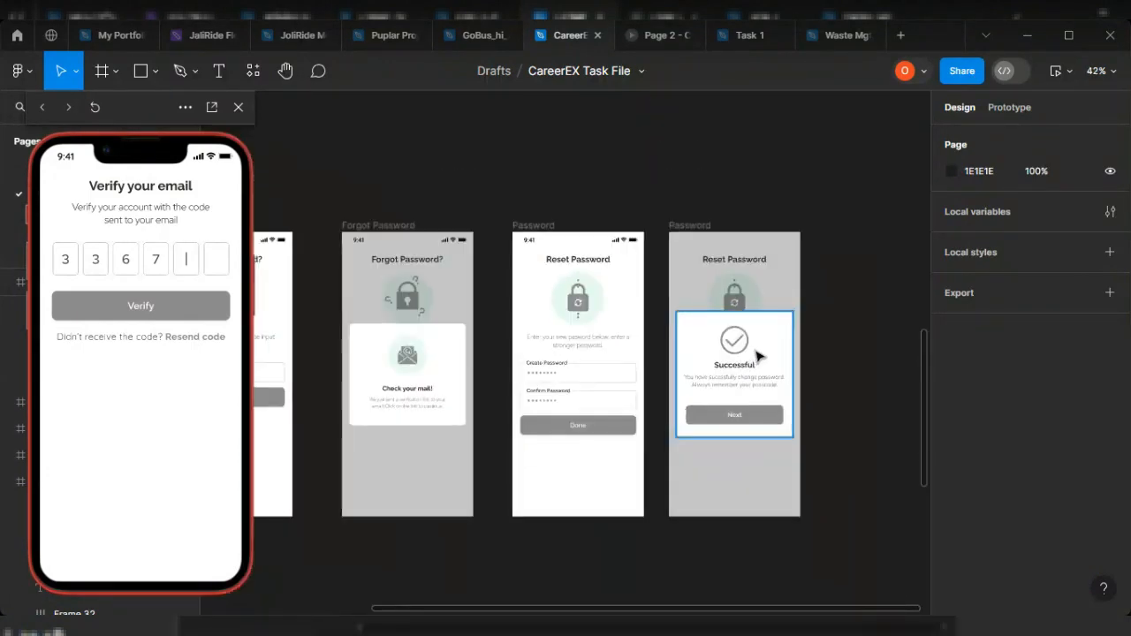
left_click(753, 361)
left_click_drag(747, 379, 851, 386)
key("ctrl+z")
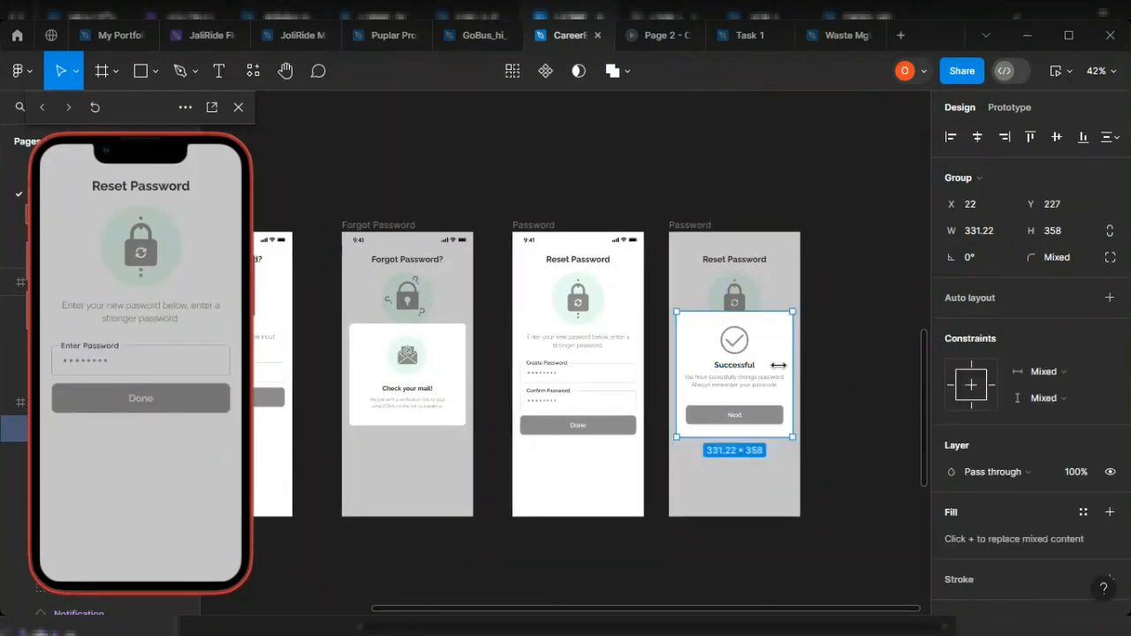
left_click_drag(723, 362, 876, 354)
Step: Copy the grey 375 × 812 overlay from the second Password frame into the second Verify frame and centre it at X 0, Y 0
left_click(776, 257)
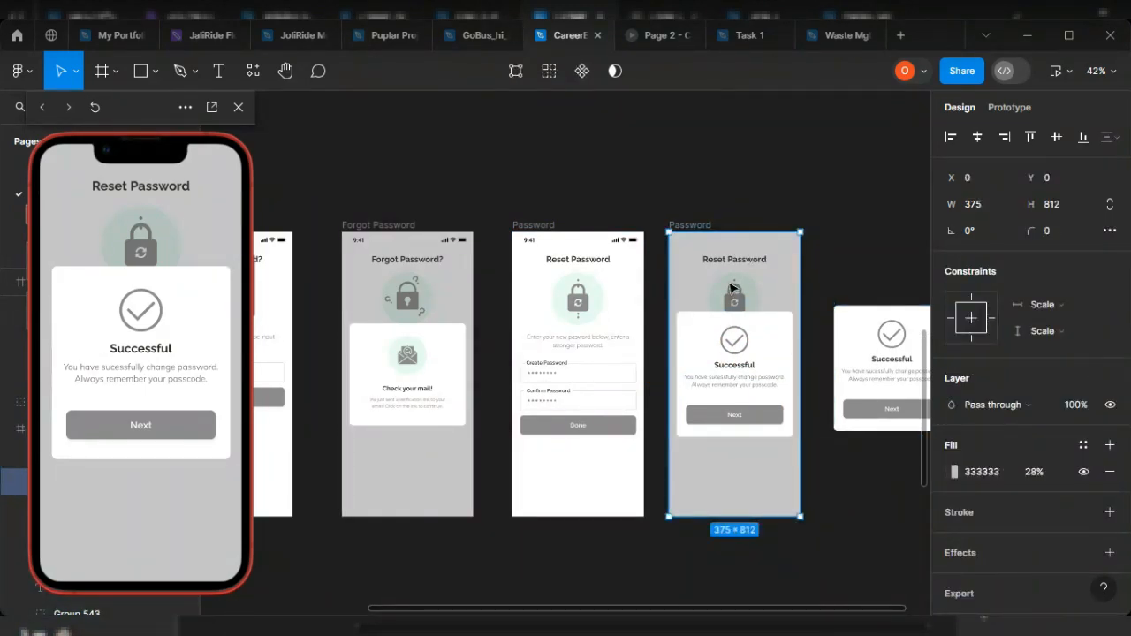
scroll(730, 287, "down", 1)
scroll(730, 287, "down", 3)
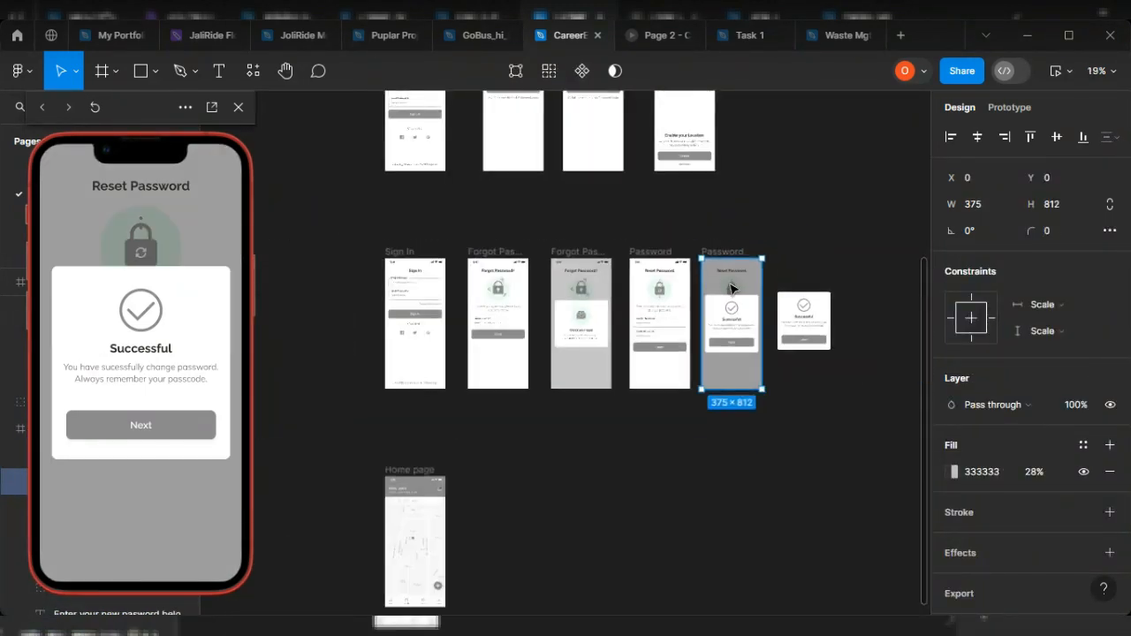
scroll(879, 208, "up", 3)
left_click(614, 300)
left_click_drag(605, 267, 604, 260)
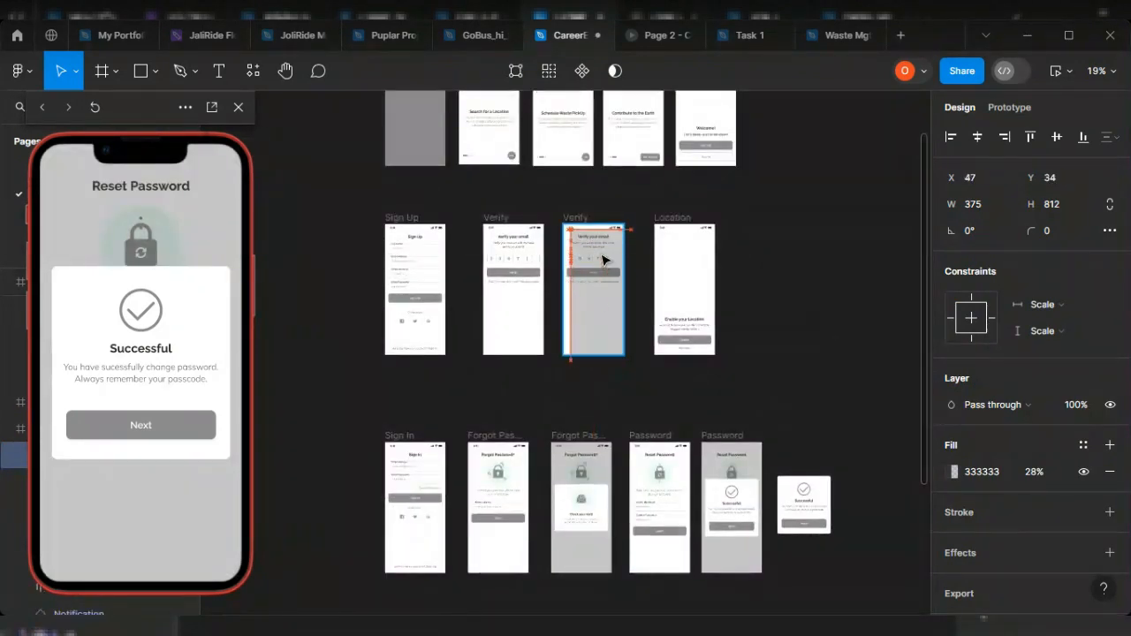
left_click(979, 137)
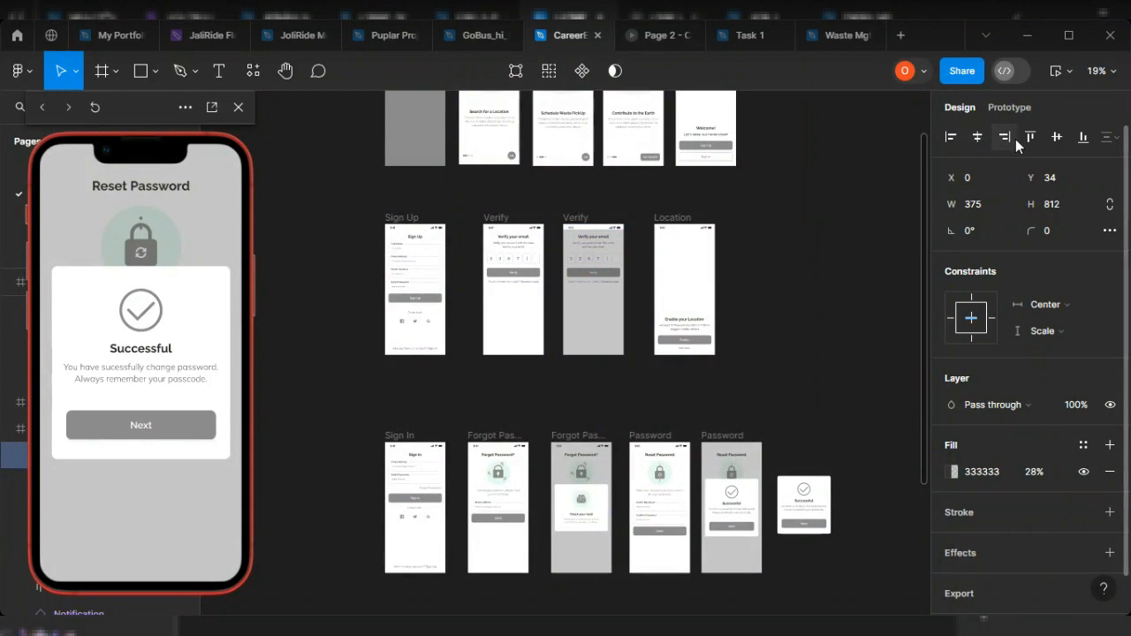
left_click(1056, 137)
Step: Move the copied Successful popup into the second Verify frame, centred horizontally at X 22, Y 227
scroll(567, 289, "up", 2)
scroll(545, 333, "down", 2)
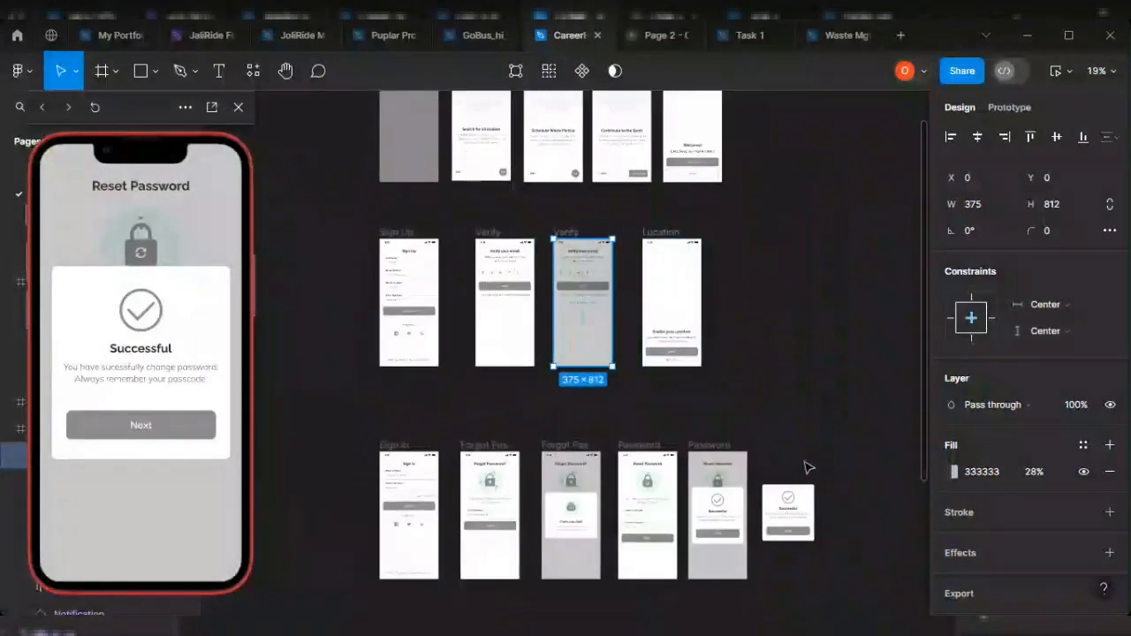
left_click(807, 469)
left_click_drag(781, 490, 601, 303)
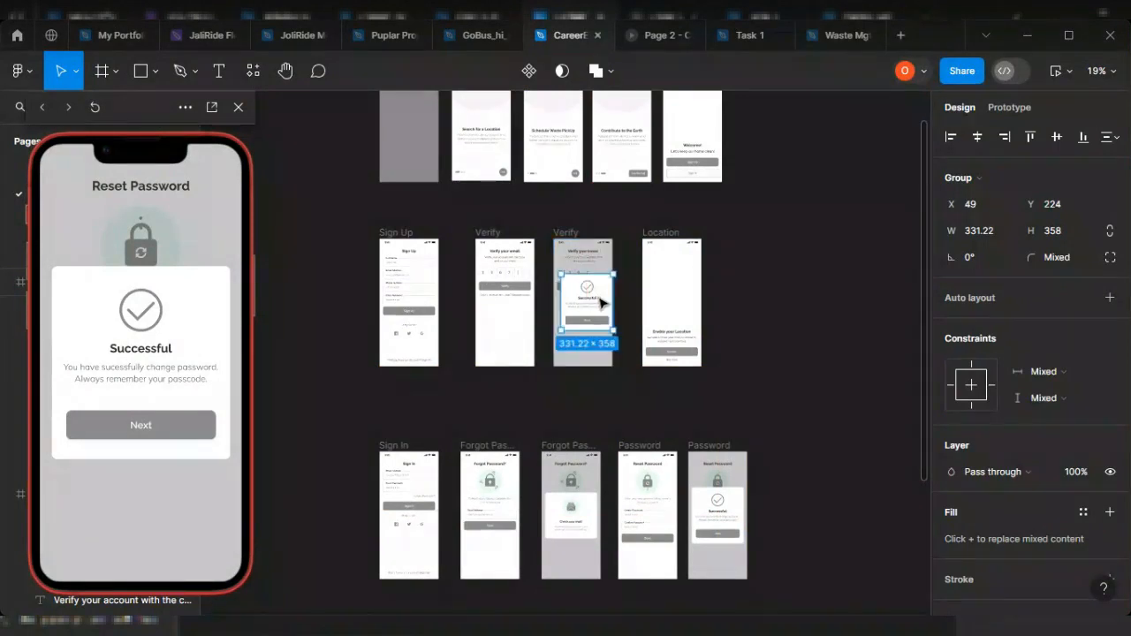
scroll(601, 303, "up", 3)
left_click(976, 138)
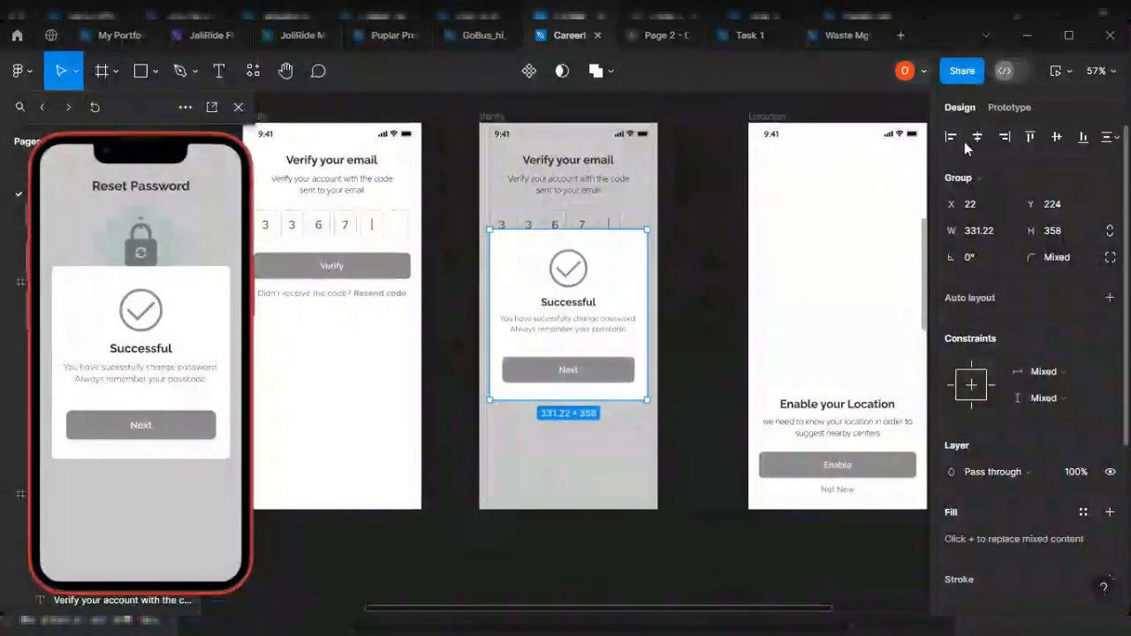
key("Down")
key("Down")
key("Down")
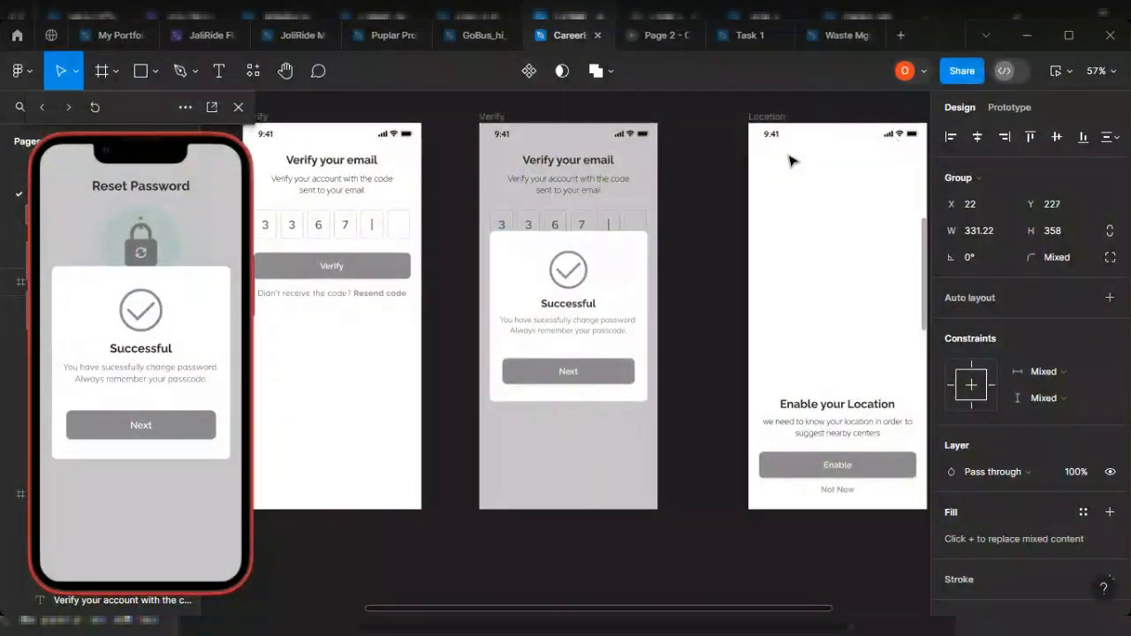
Step: Replace "change password." in the Verify popup's message with "verify your email address."
scroll(556, 305, "up", 5)
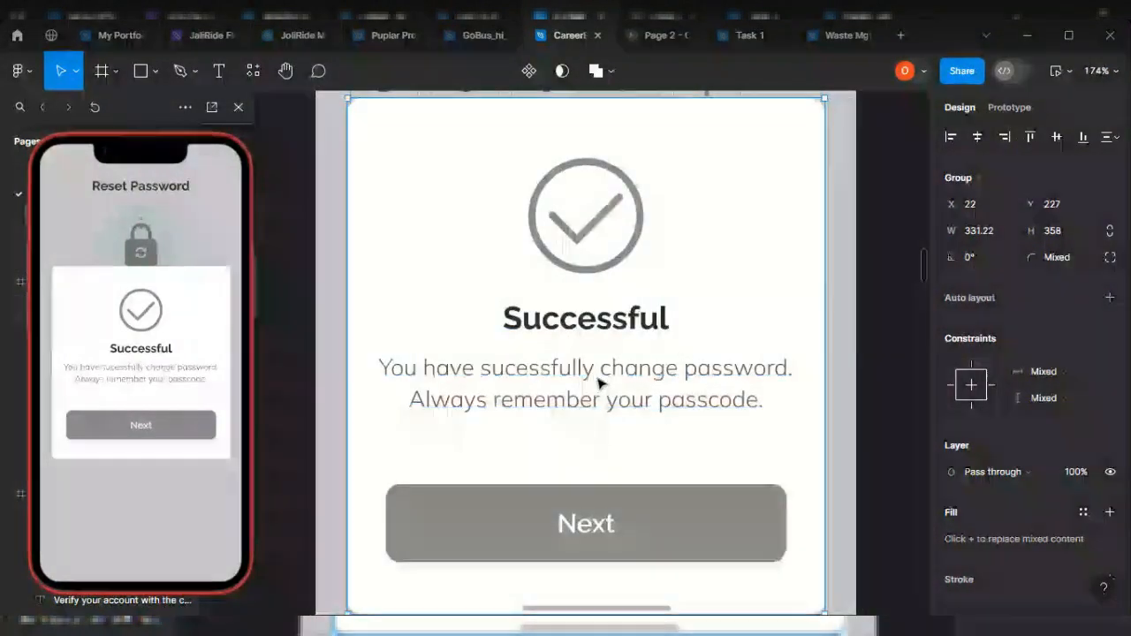
double_click(608, 384)
double_click(602, 379)
scroll(600, 375, "down", 2)
scroll(600, 374, "up", 3)
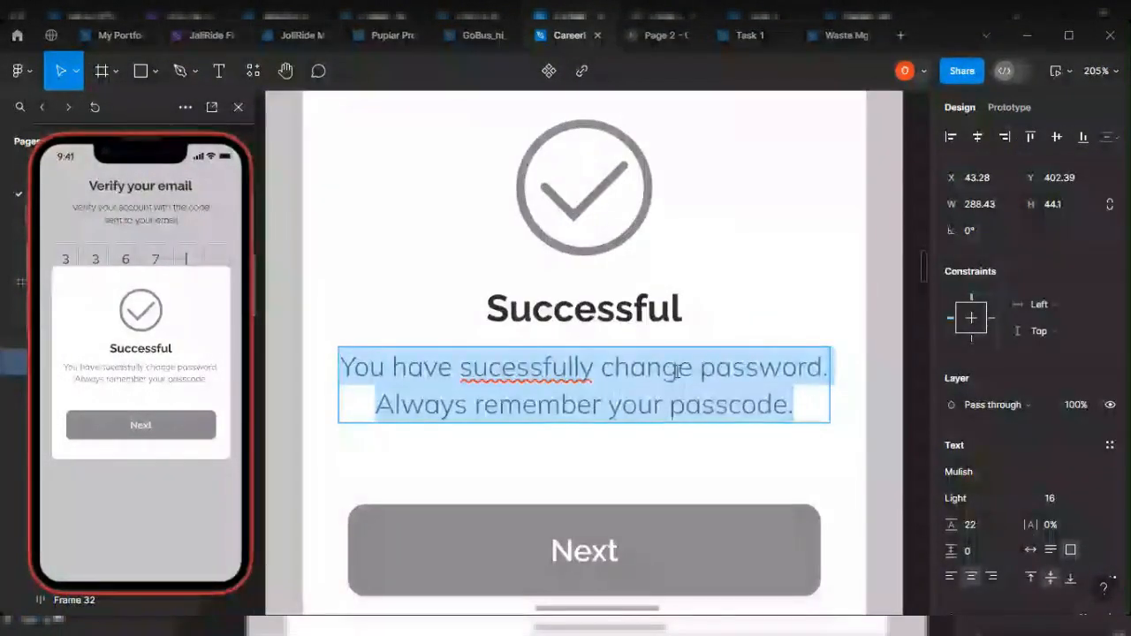
left_click_drag(600, 366, 828, 385)
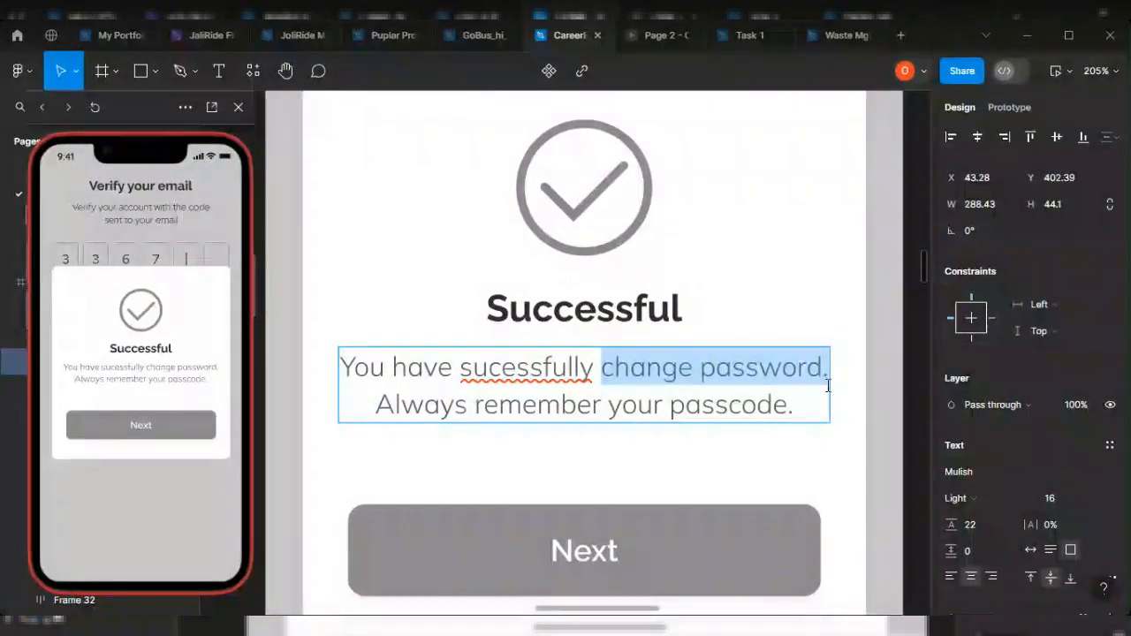
type("verify you")
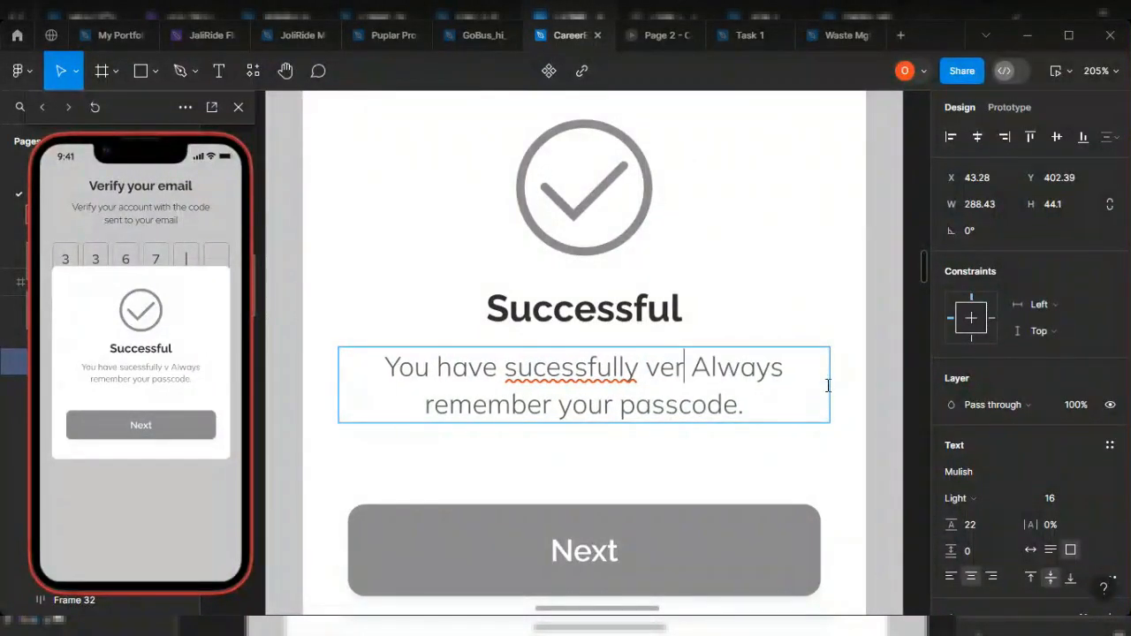
type("r email a")
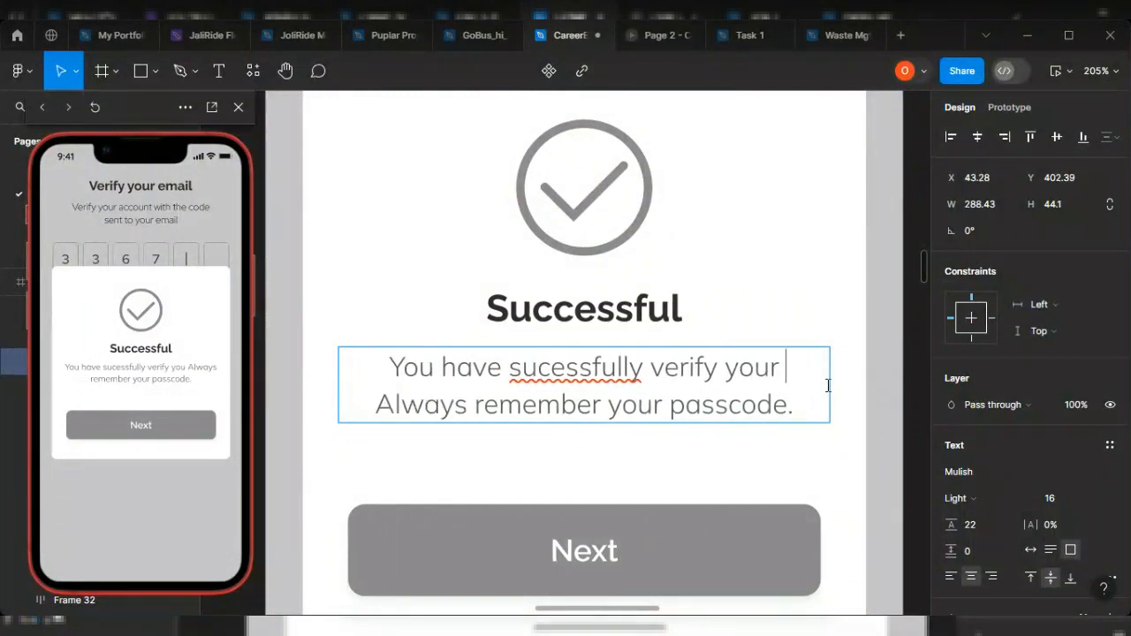
type("ddress")
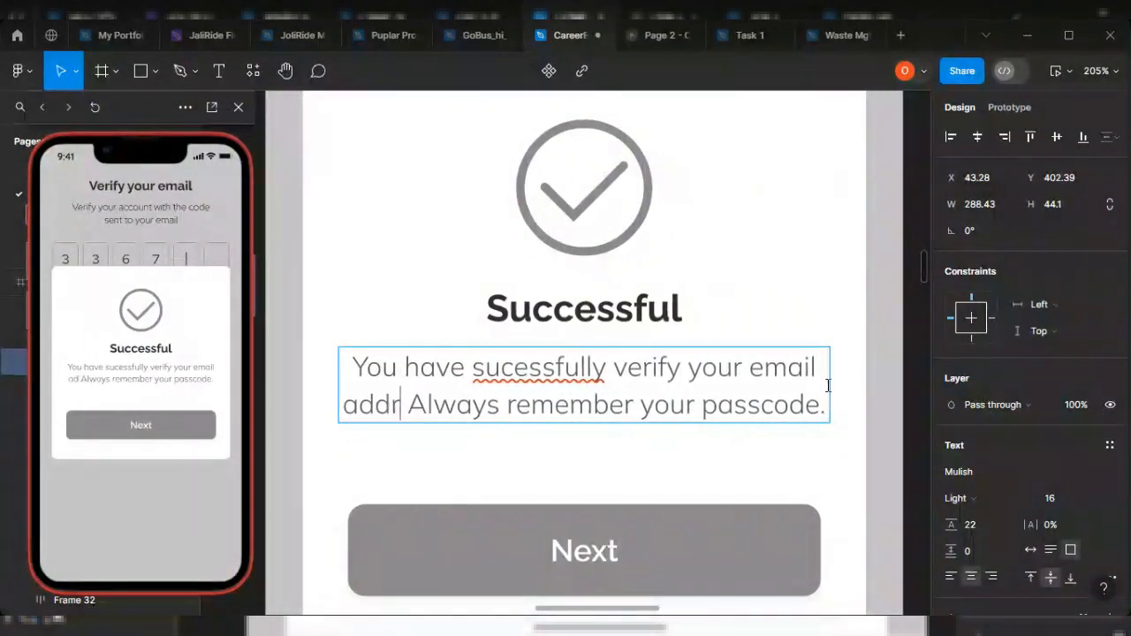
type(".")
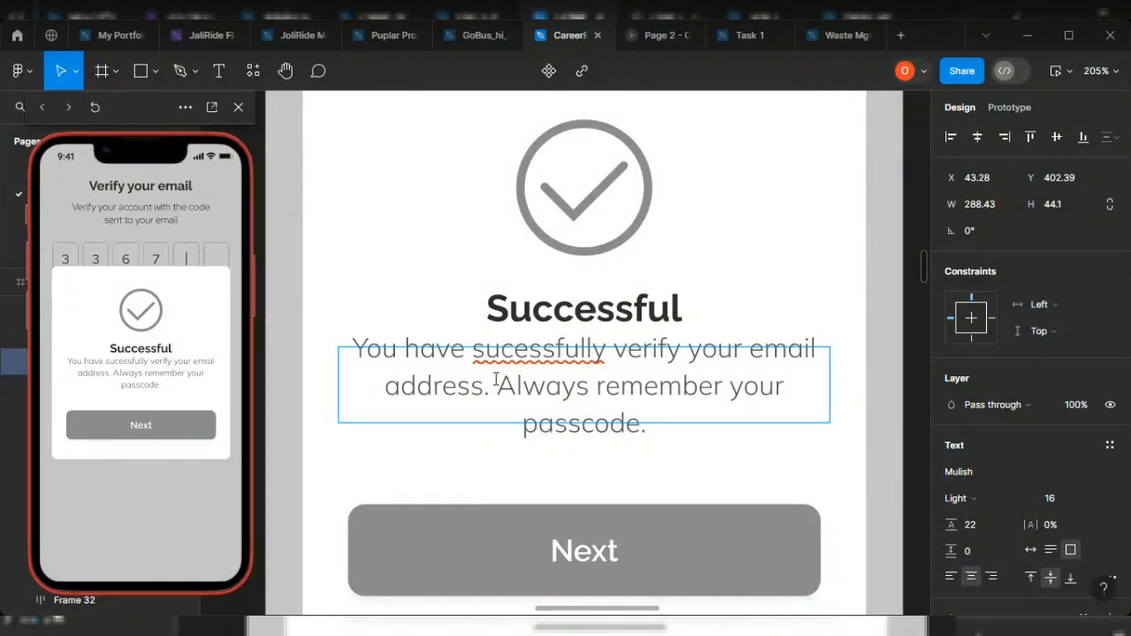
Step: Delete the passcode sentence from the Verify popup's message and correct "sucessfully" to "successfully"
left_click_drag(495, 382, 649, 424)
key("BackSpace")
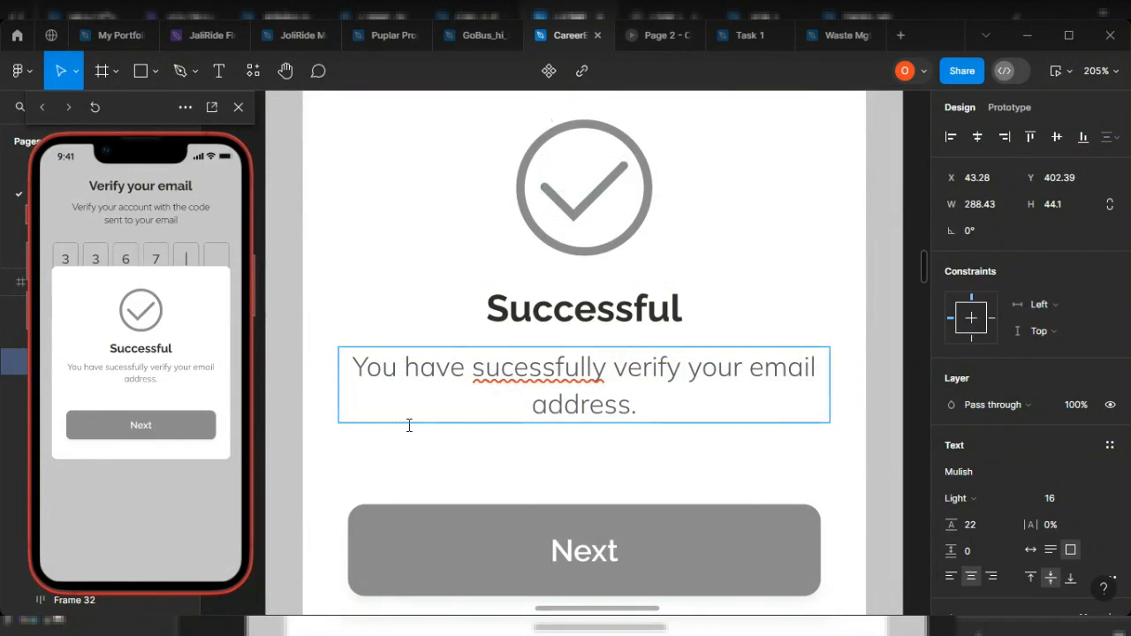
right_click(567, 375)
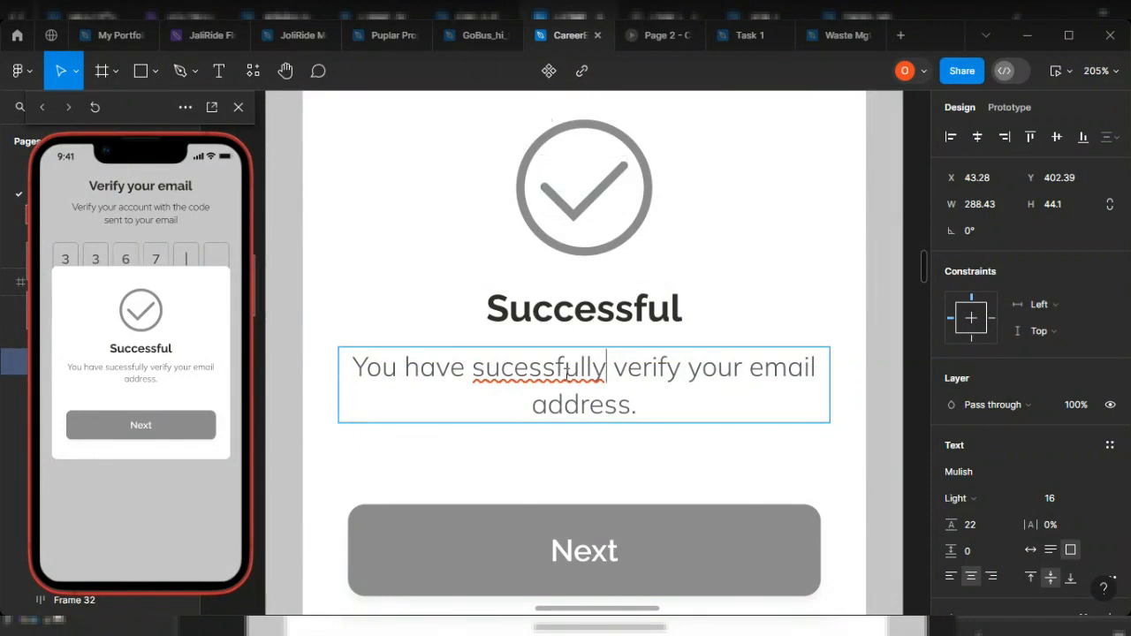
left_click(515, 375)
type("c")
left_click(649, 409)
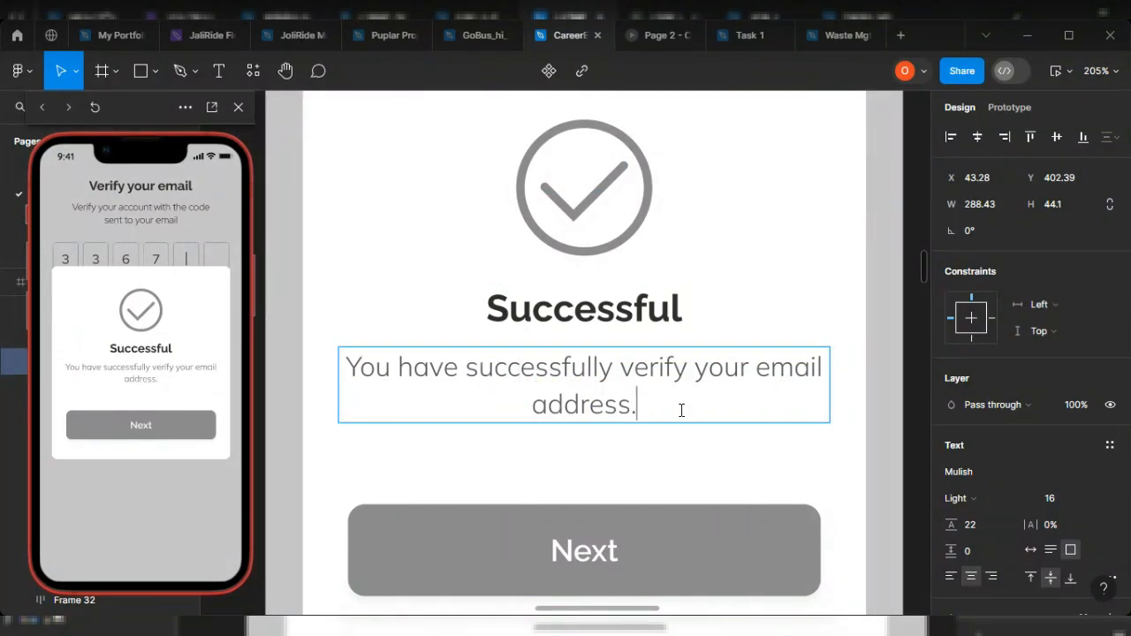
scroll(724, 415, "down", 5)
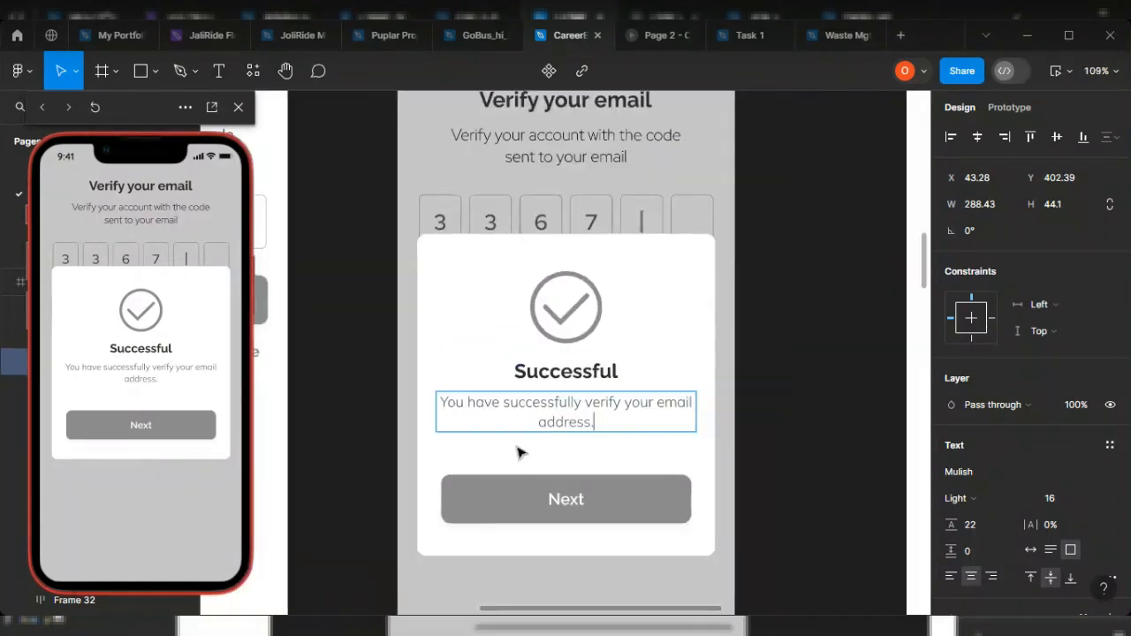
key("Escape")
left_click(722, 485)
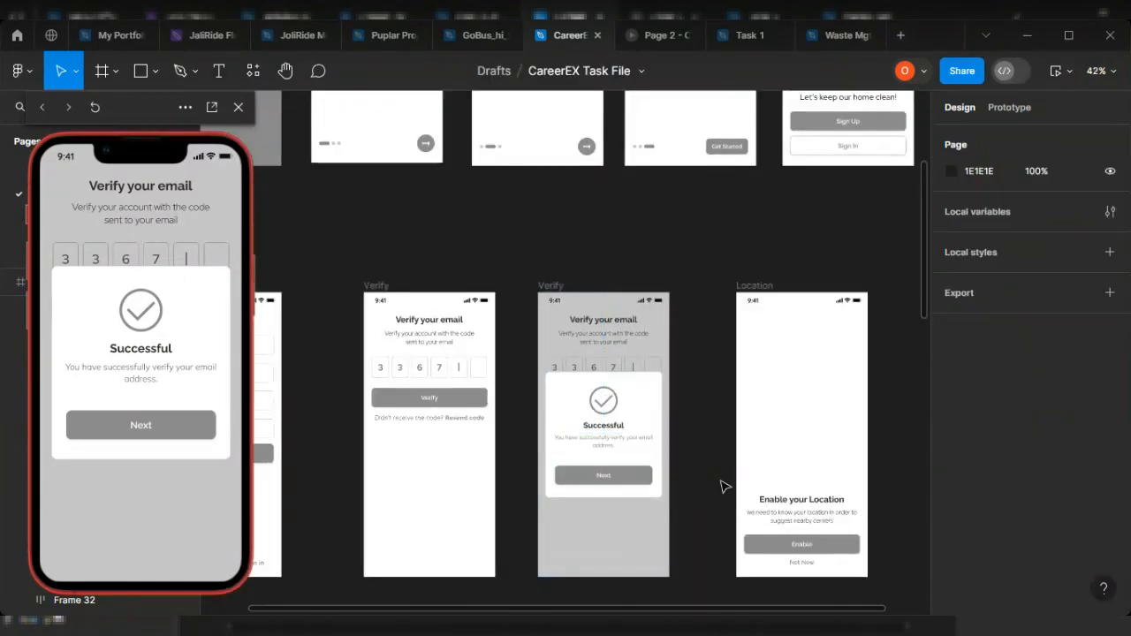
Step: Hide the Next button in the second Verify frame's Successful popup, moving the prototype preview aside to reach its layer
scroll(716, 485, "up", 5)
double_click(591, 471)
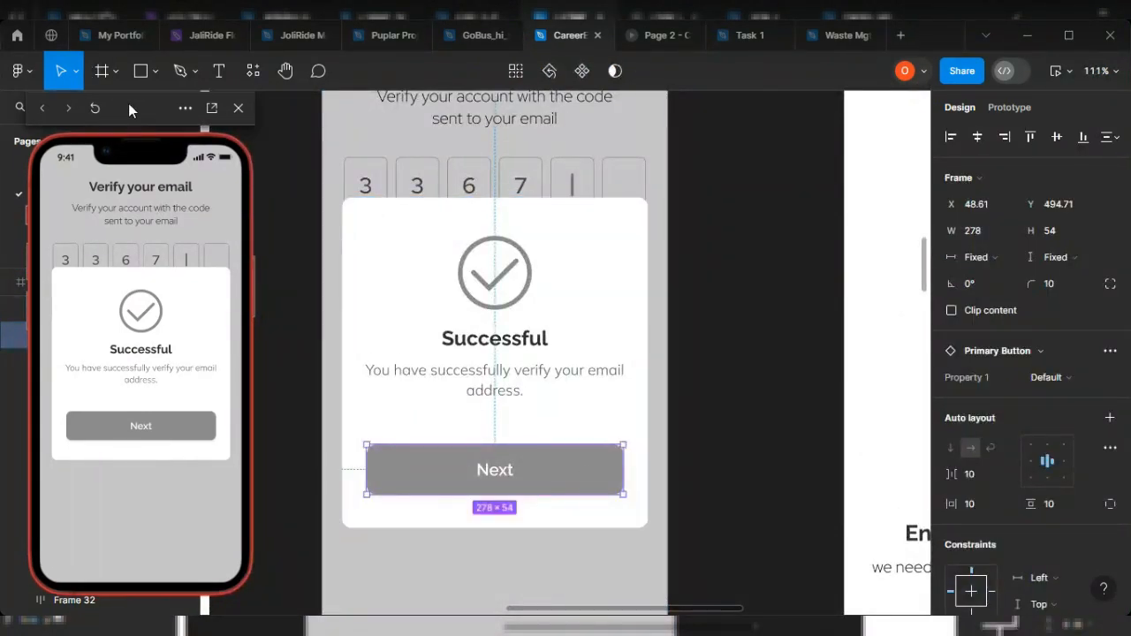
left_click_drag(128, 103, 420, 103)
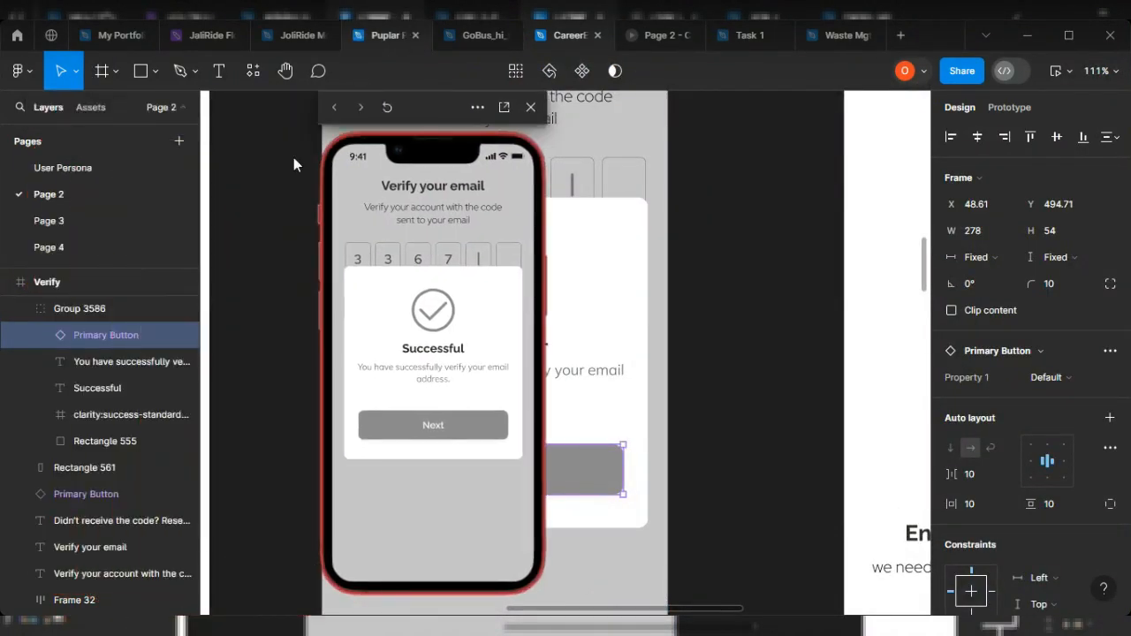
left_click(184, 337)
left_click_drag(448, 119, 199, 123)
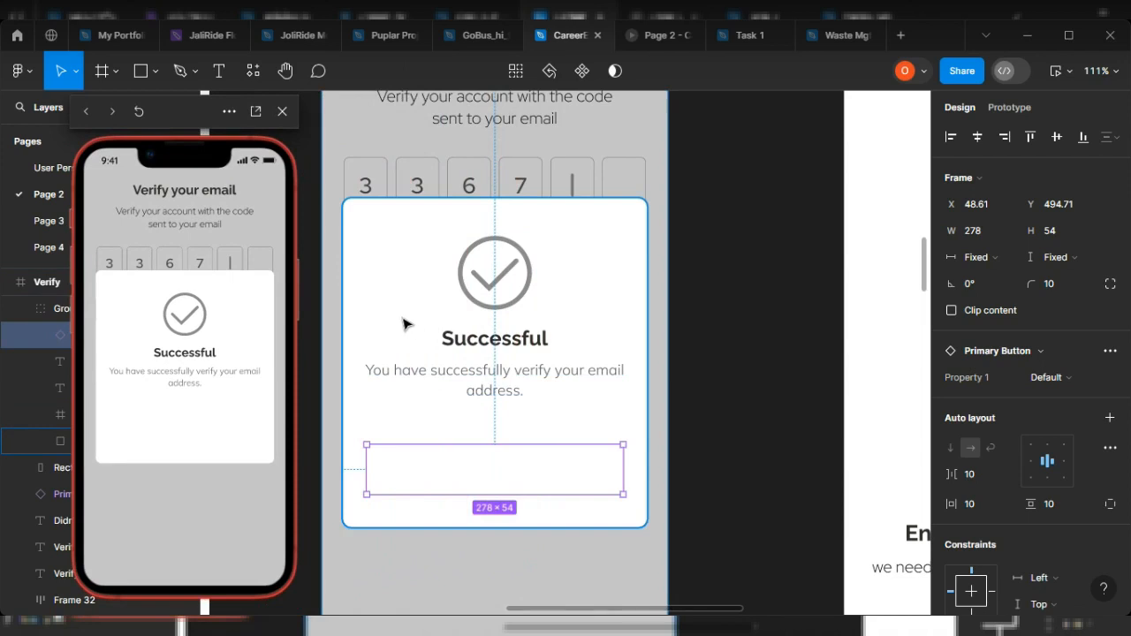
Step: Move the popup's check icon, Successful heading and message down together towards the middle of the white card
left_click(499, 399)
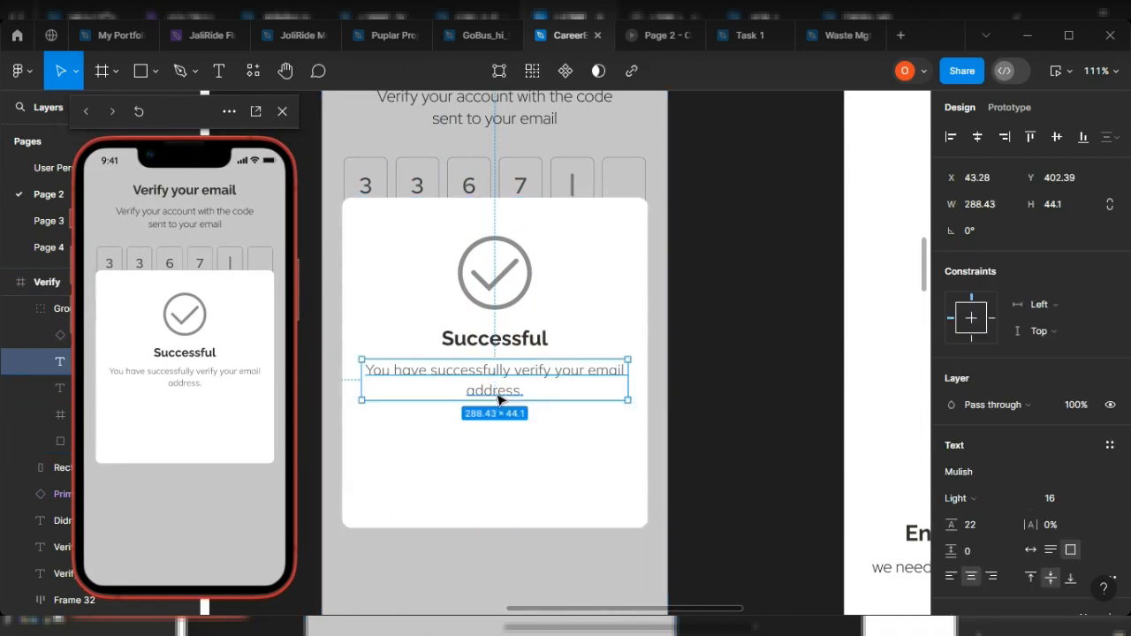
left_click(495, 340, "shift")
left_click(490, 299, "shift")
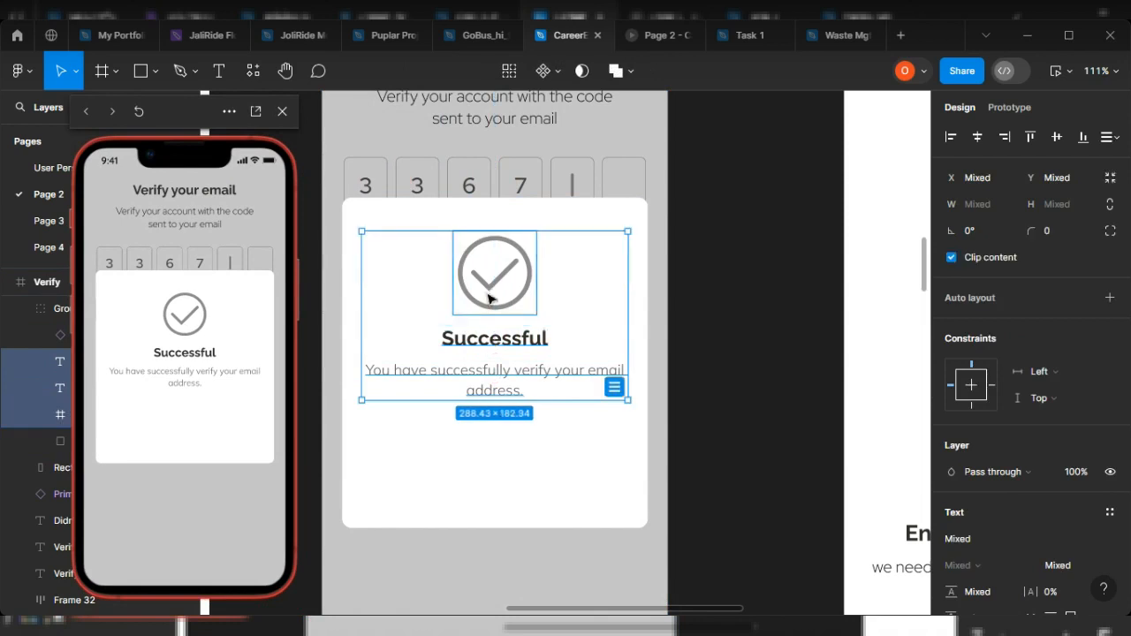
left_click_drag(489, 308, 502, 338)
scroll(722, 292, "down", 10)
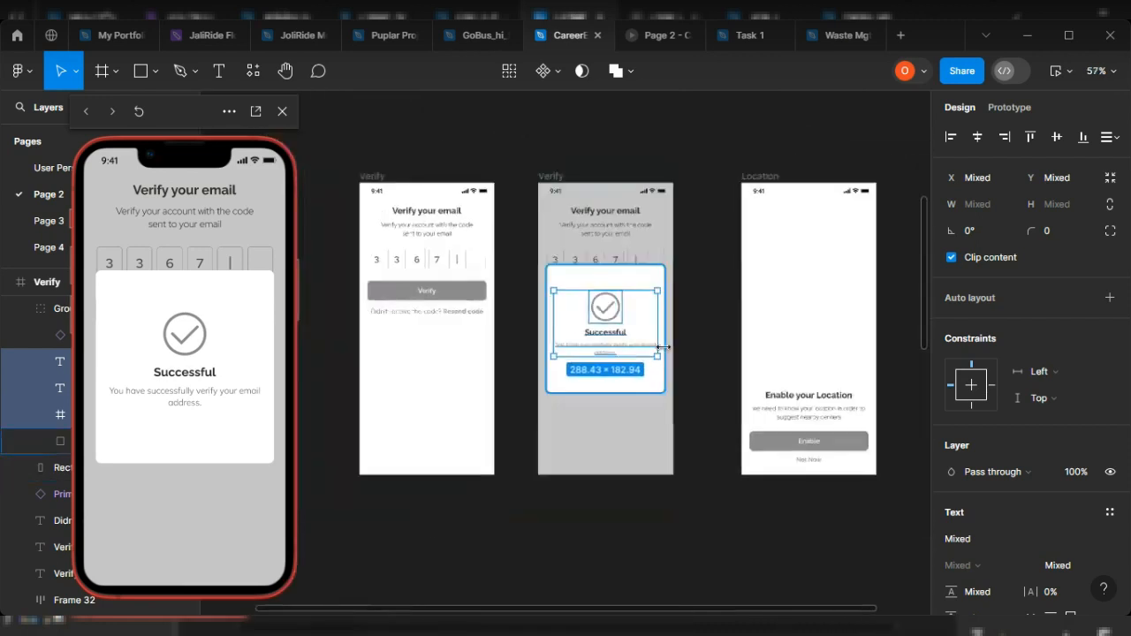
left_click(670, 297)
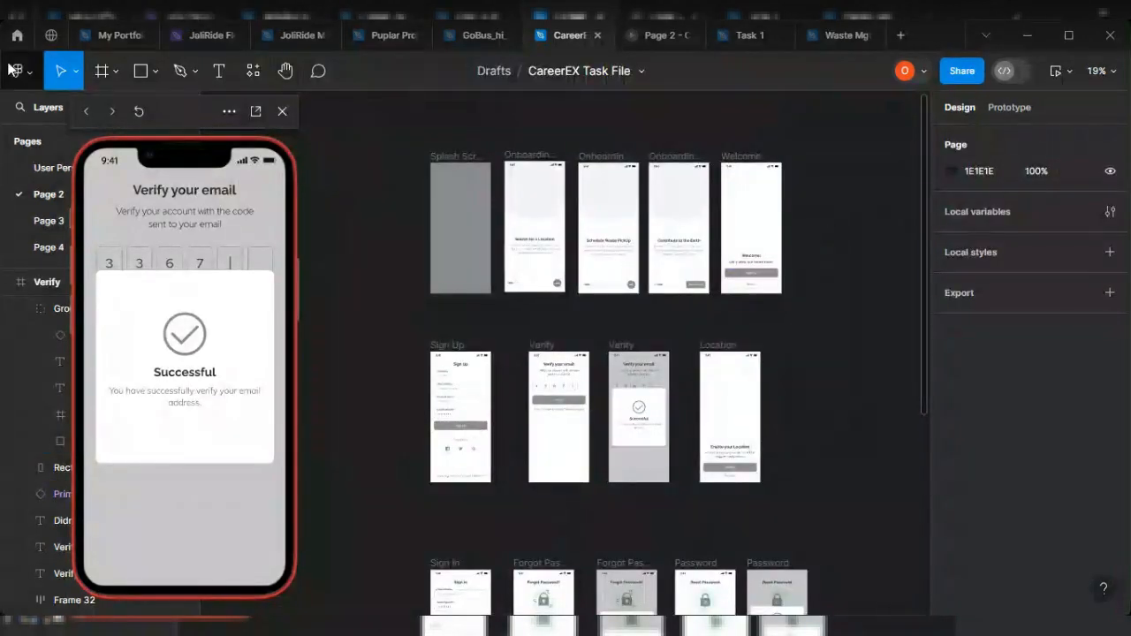
Step: Take the prototype preview back to the start and play through the onboarding screens and Welcome to Sign Up
left_click(82, 111)
left_click(82, 112)
left_click(82, 112)
left_click(82, 112)
left_click(82, 111)
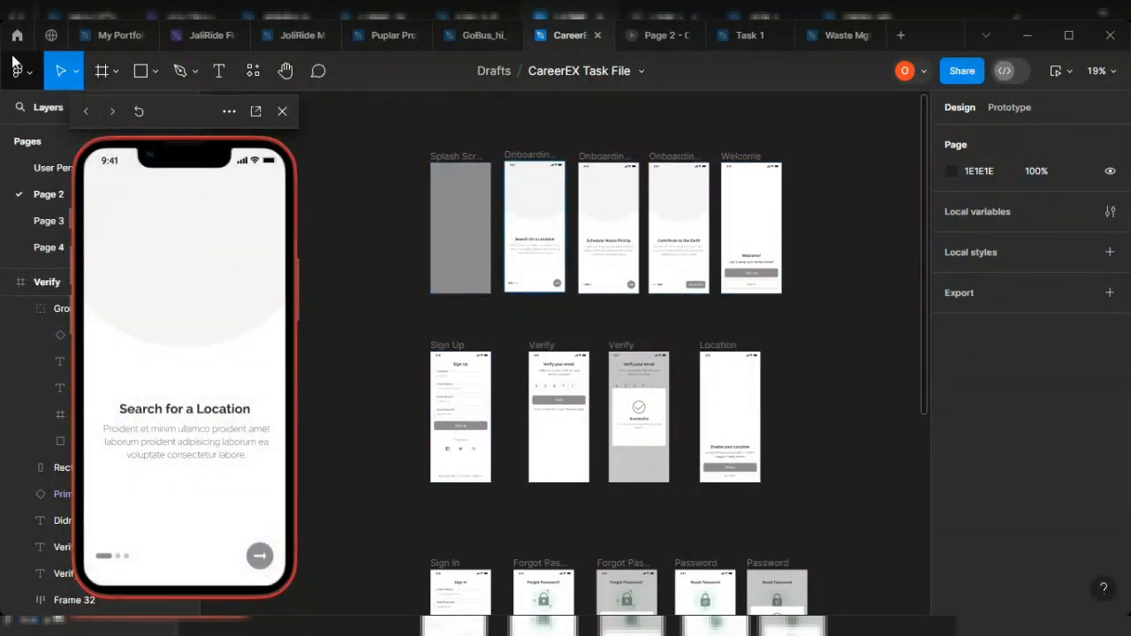
left_click(82, 111)
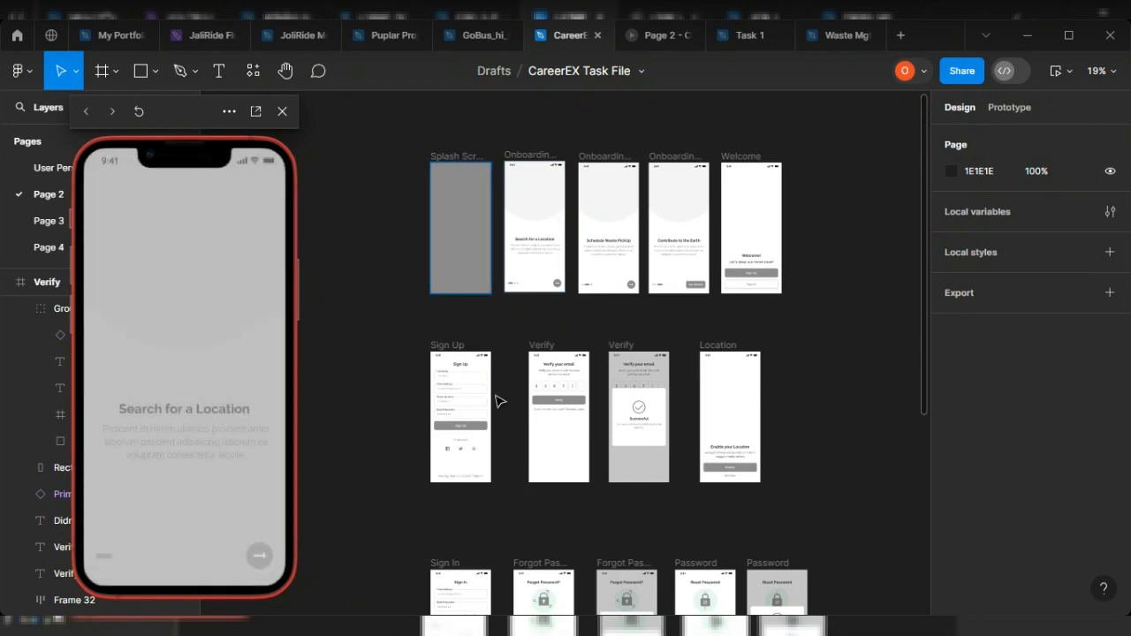
left_click(258, 556)
left_click(258, 556)
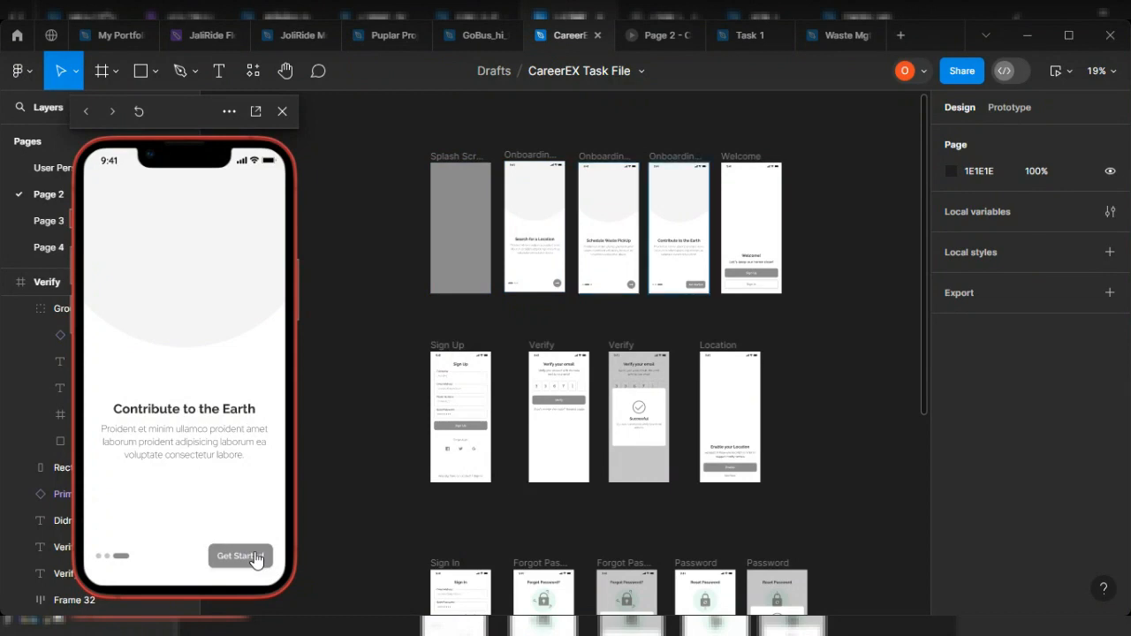
left_click(252, 558)
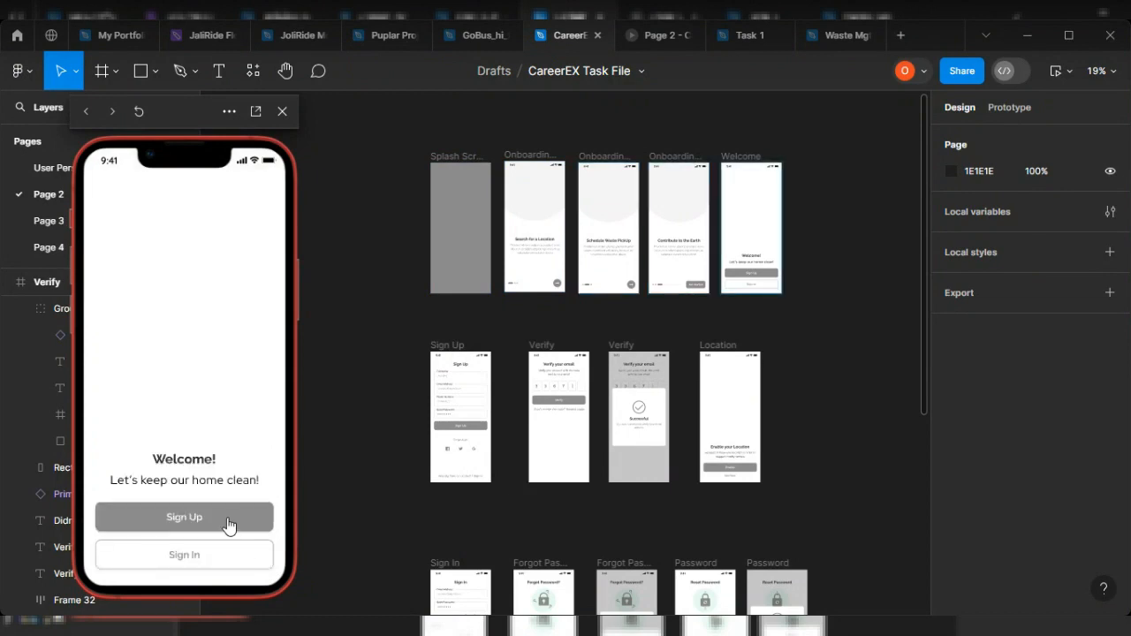
left_click(228, 526)
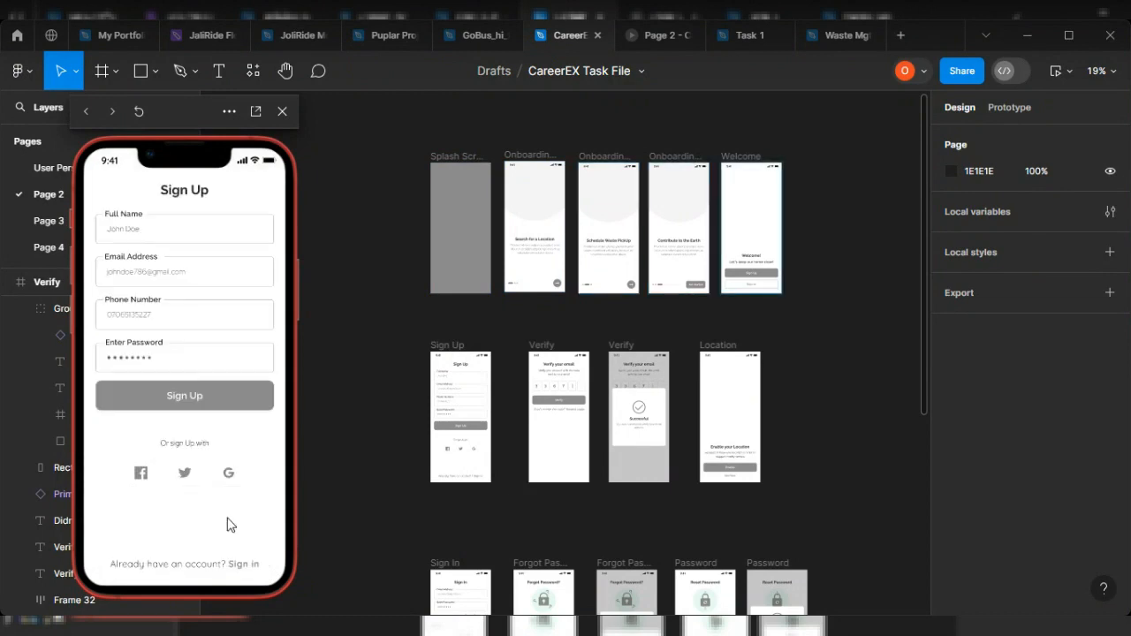
Step: Test the links between the Sign Up and Sign In screens in the preview, and submit the Sign Up form
left_click(246, 564)
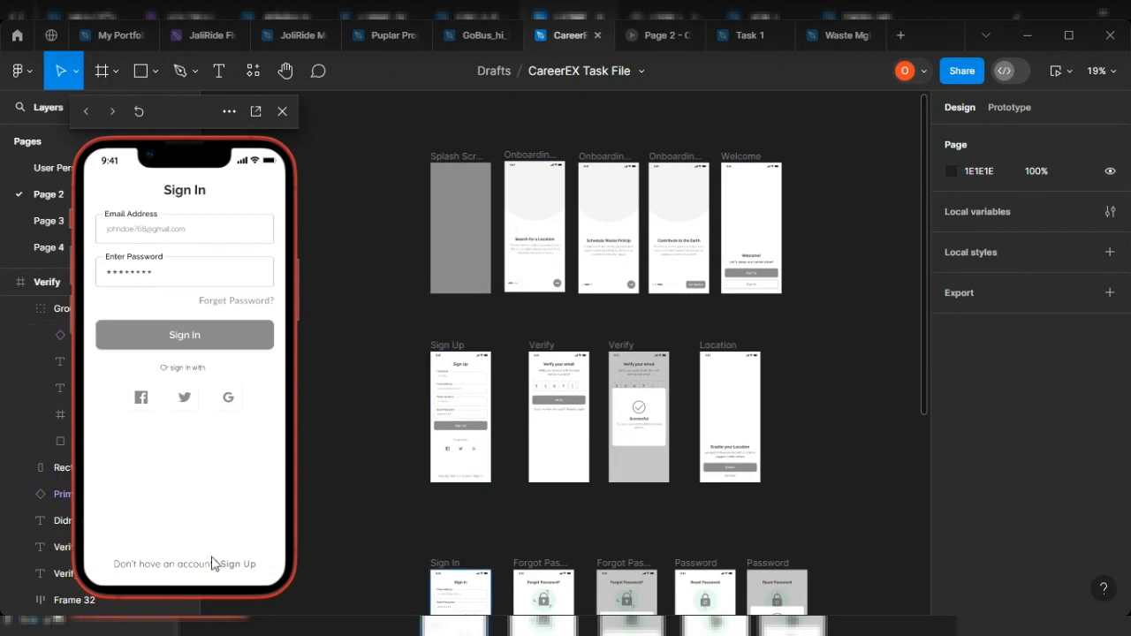
left_click(232, 565)
left_click(233, 414)
left_click(237, 406)
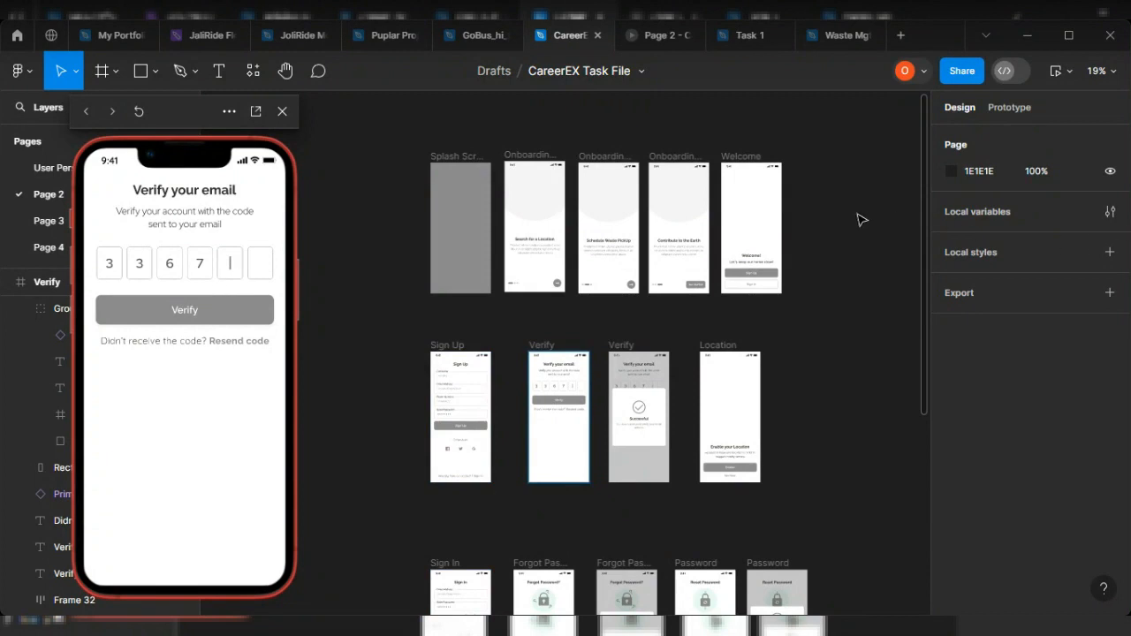
Step: Link the first Verify frame's Verify button to the Successful popup frame on tap, and test it in the preview
left_click(1013, 109)
scroll(583, 465, "down", 1)
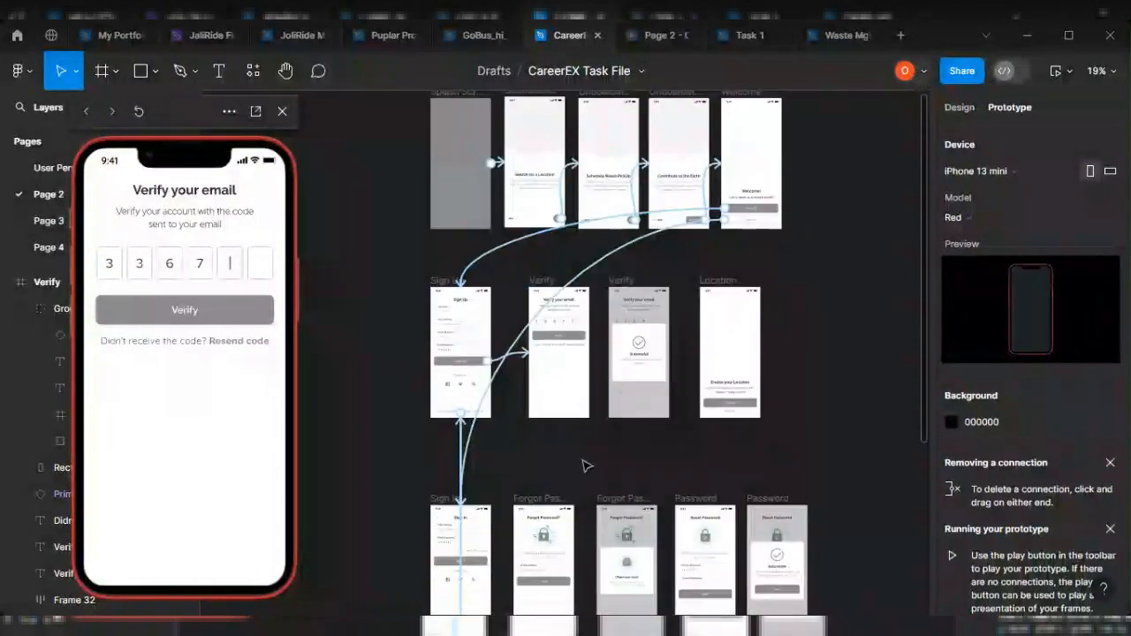
scroll(561, 374, "up", 5)
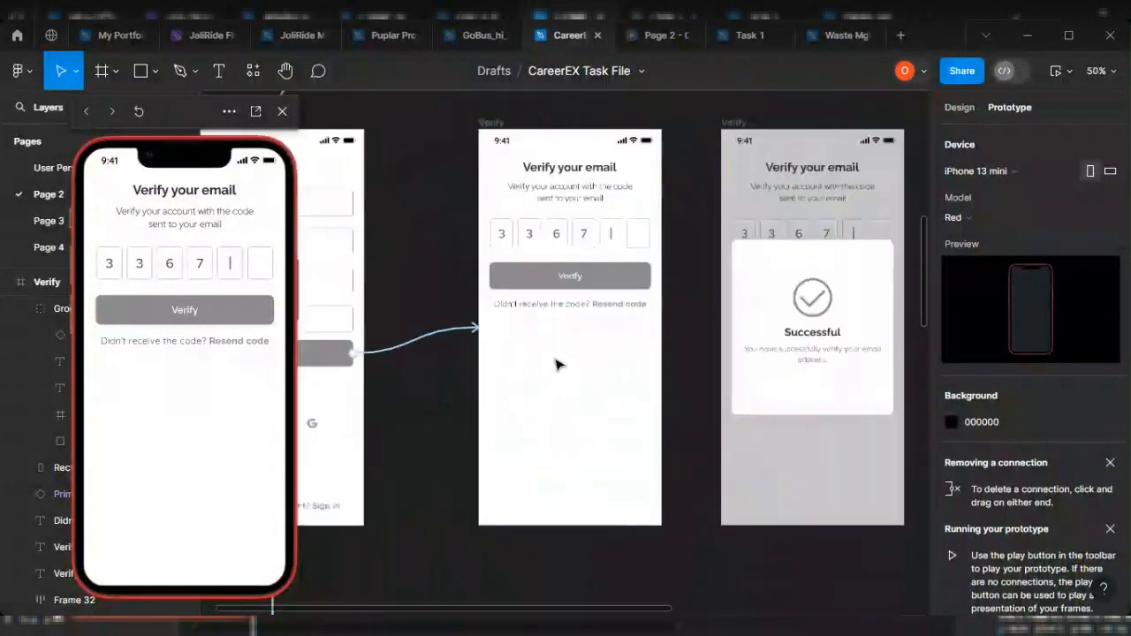
scroll(558, 365, "up", 2)
left_click(666, 218)
scroll(599, 354, "down", 3)
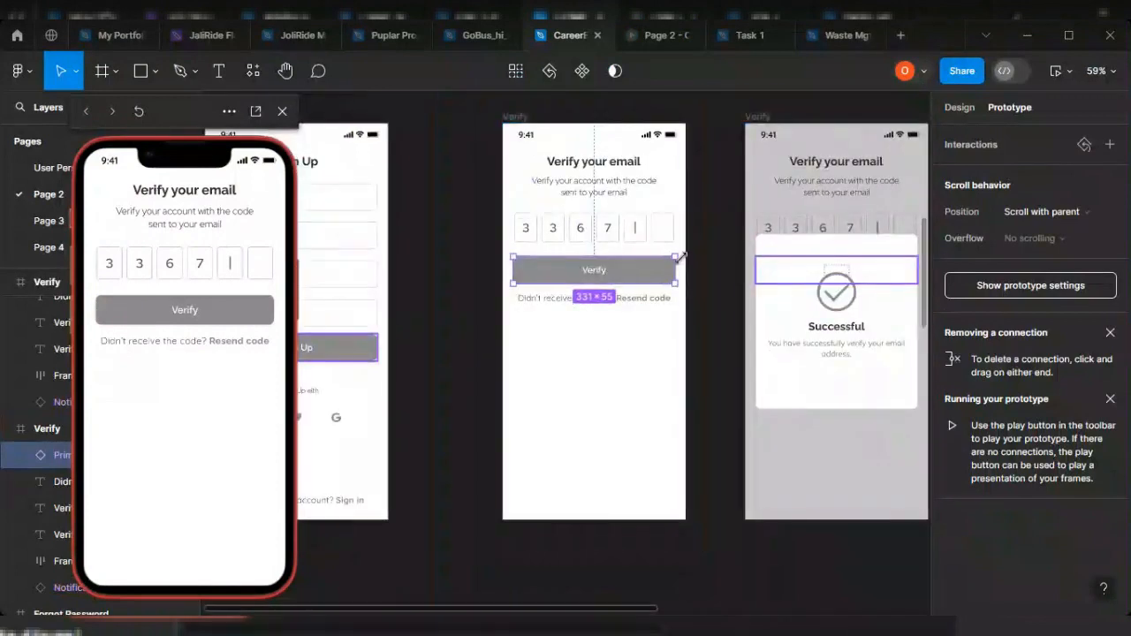
left_click_drag(677, 271, 758, 349)
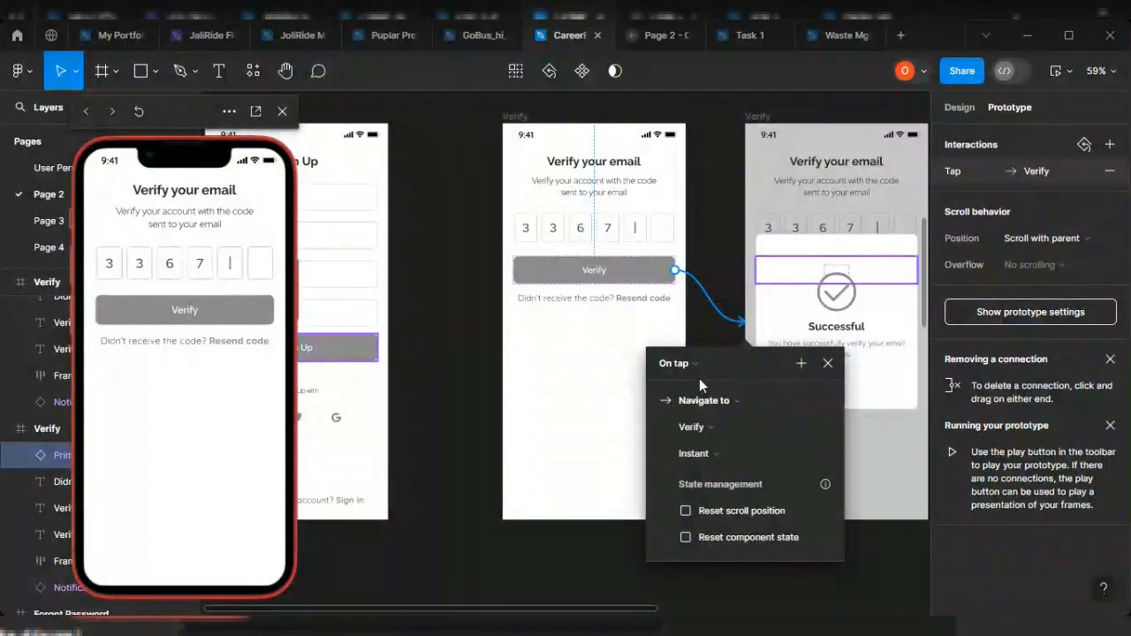
left_click_drag(770, 366, 631, 184)
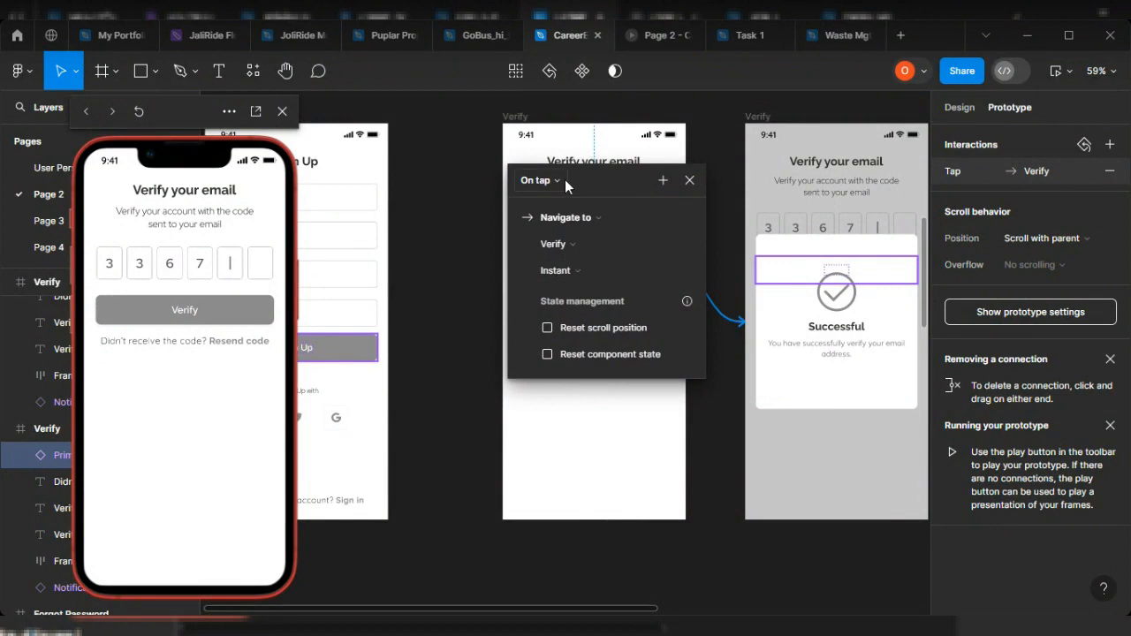
scroll(654, 527, "right", 5)
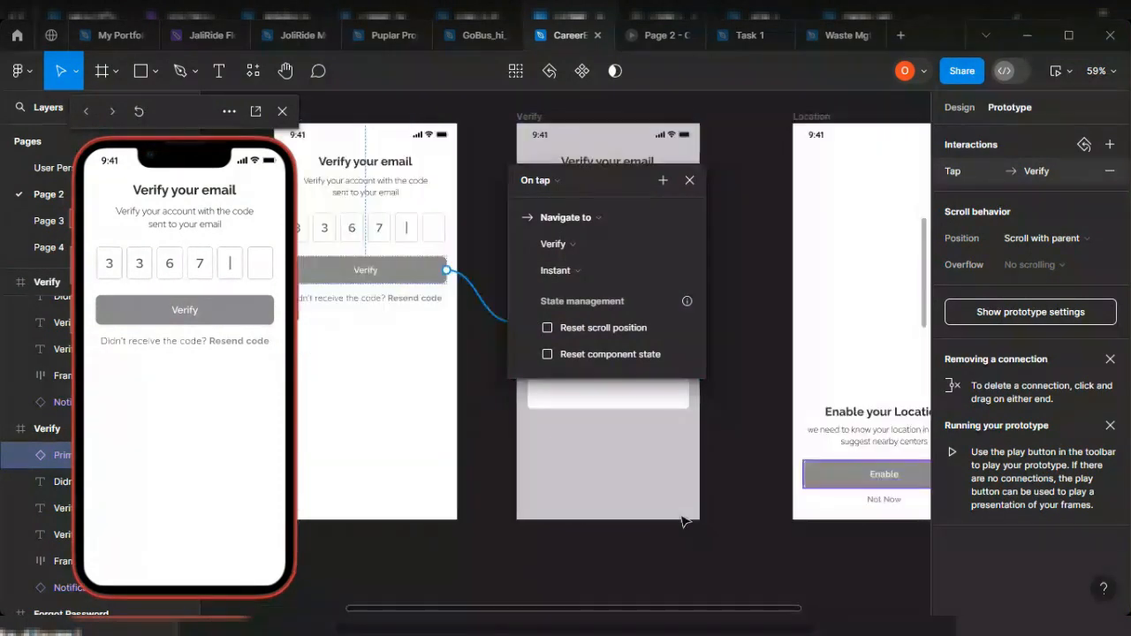
left_click(201, 314)
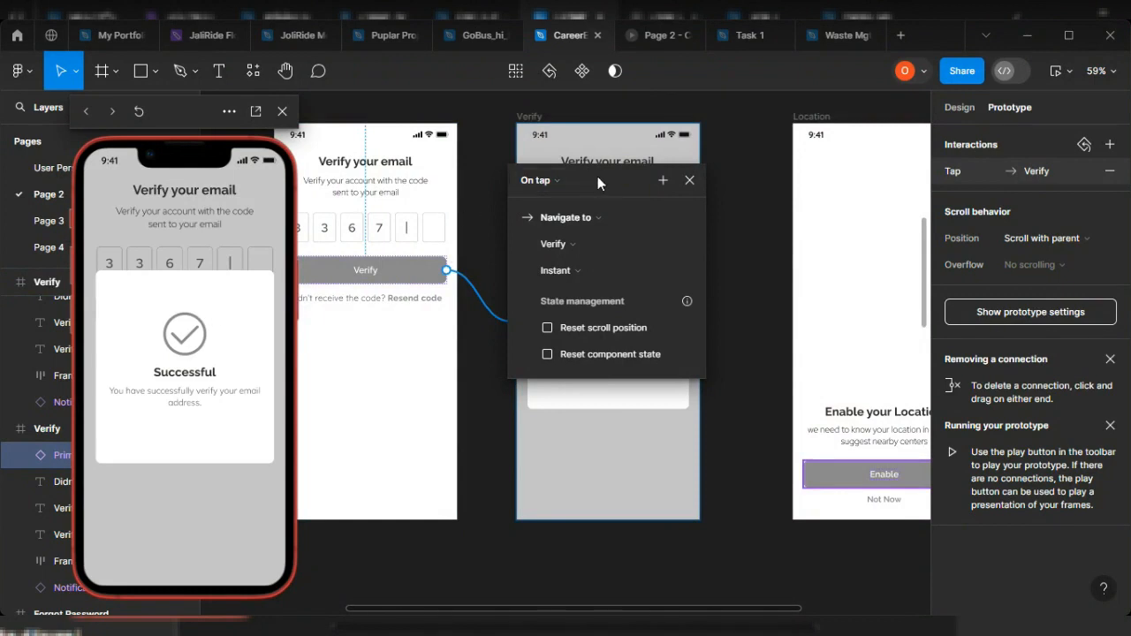
Step: Connect the Successful popup group to the Location frame with an After delay trigger
left_click_drag(598, 176, 372, 179)
left_click(674, 398)
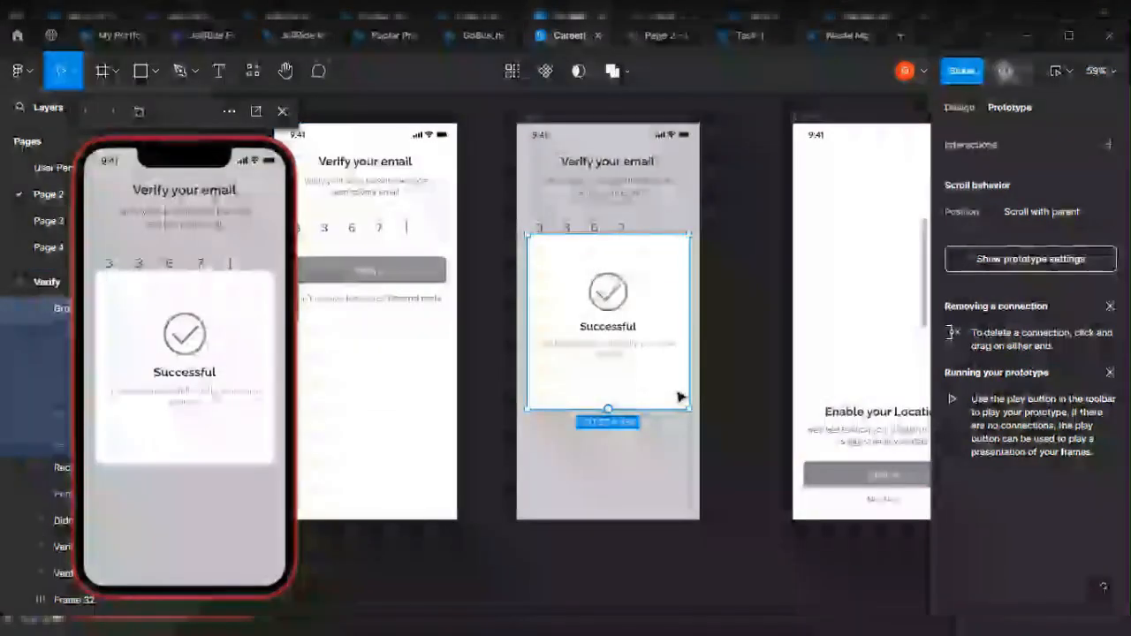
left_click_drag(687, 321, 819, 352)
left_click(748, 364)
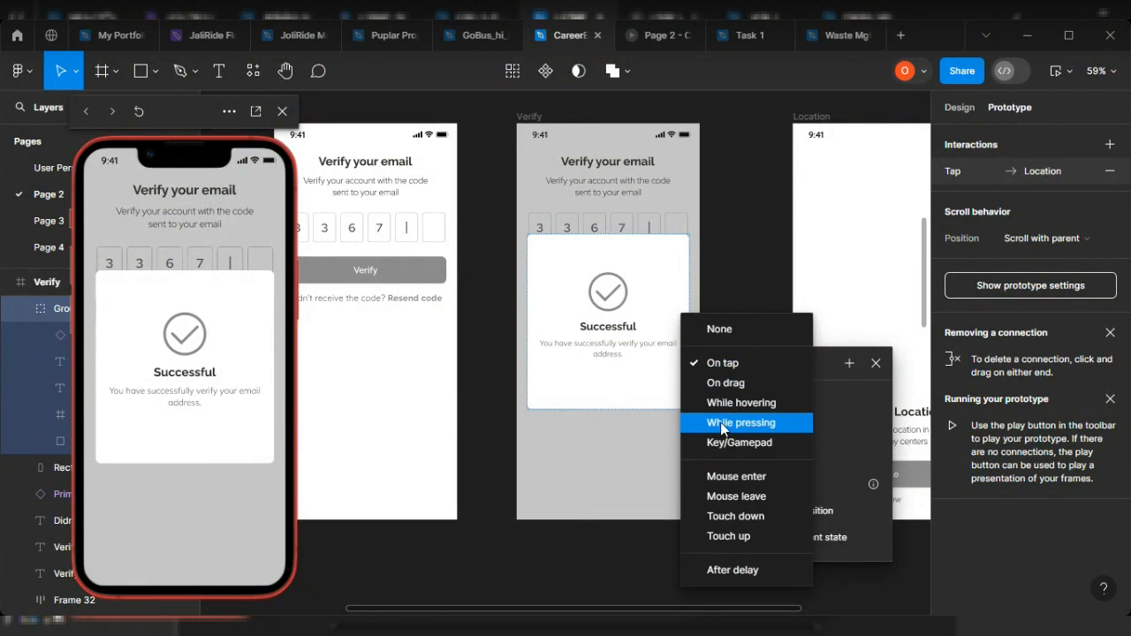
left_click(732, 572)
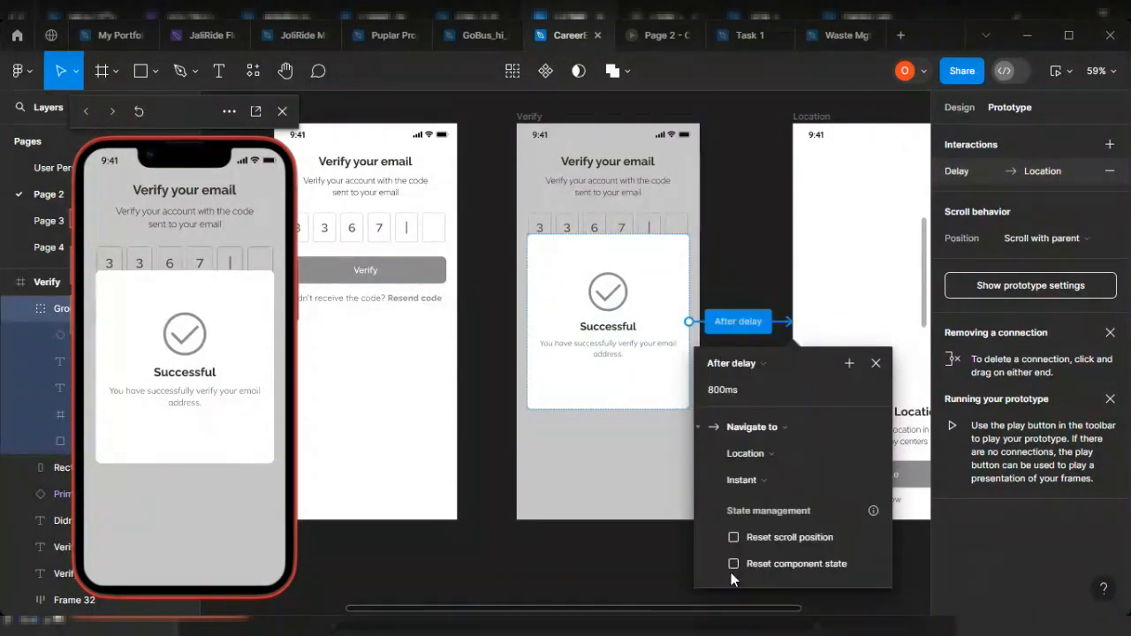
Step: Set the delay of the Successful popup's transition to Location to 1000ms
left_click_drag(810, 375, 602, 135)
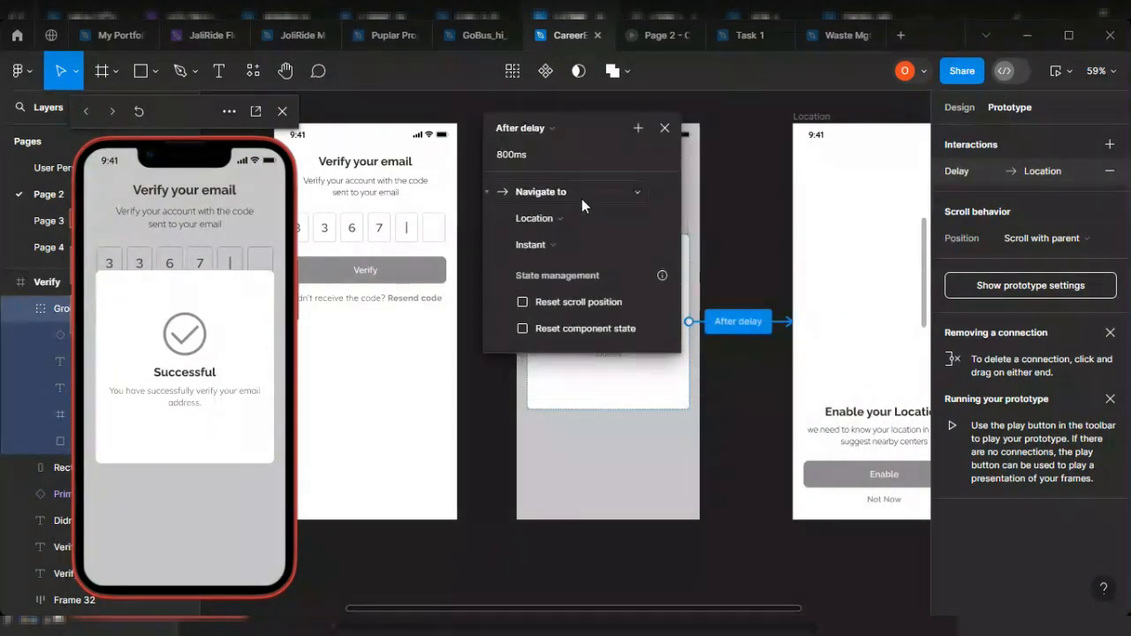
left_click(531, 148)
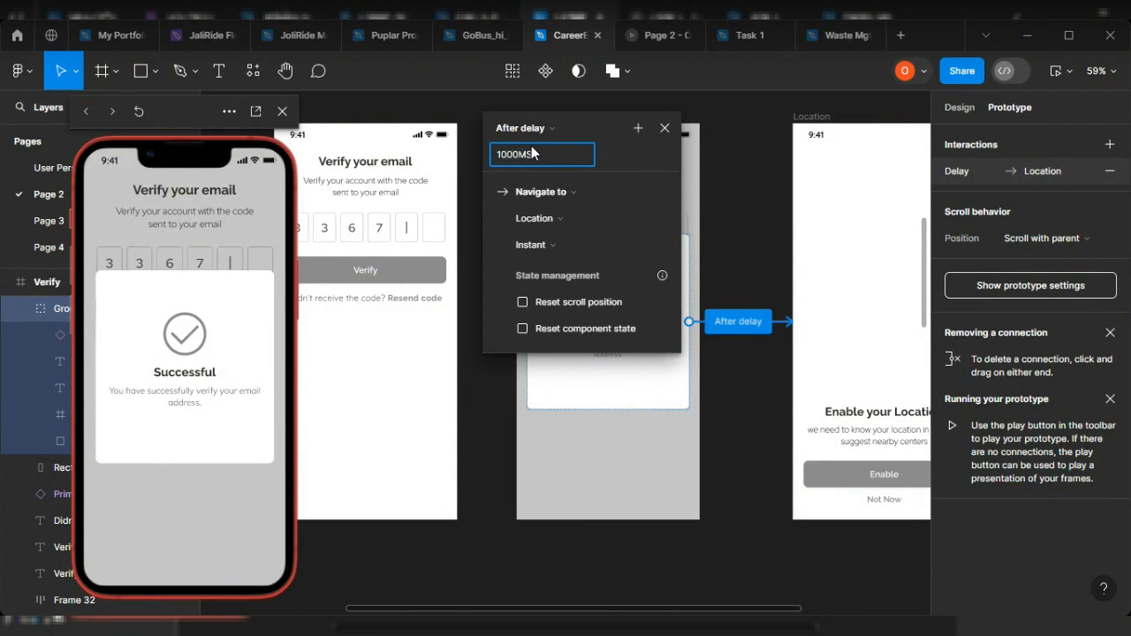
type("1000ms")
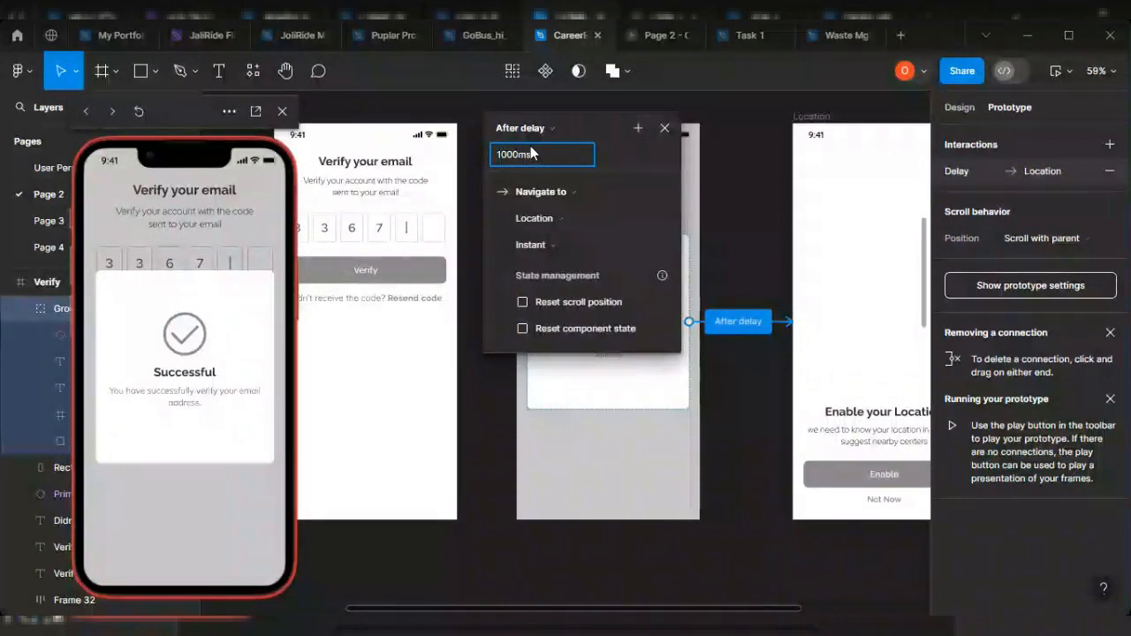
left_click(718, 395)
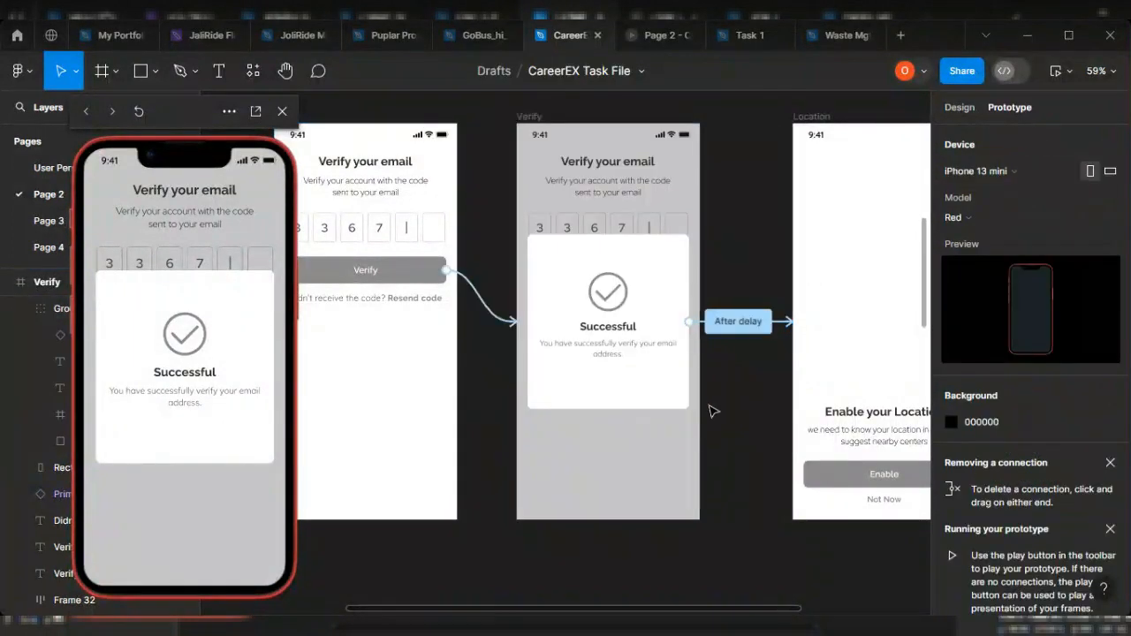
Step: Link the Location frame's Not Now text to the Home page frame with an on-tap, instant interaction
scroll(695, 527, "right", 5)
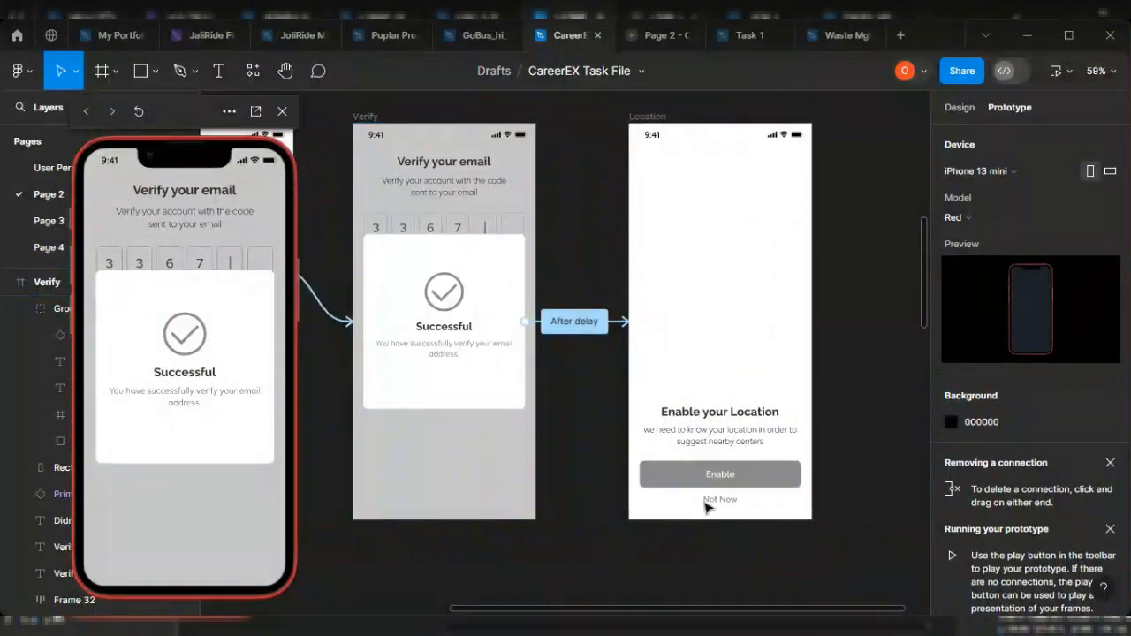
left_click(751, 484)
scroll(751, 484, "up", 5)
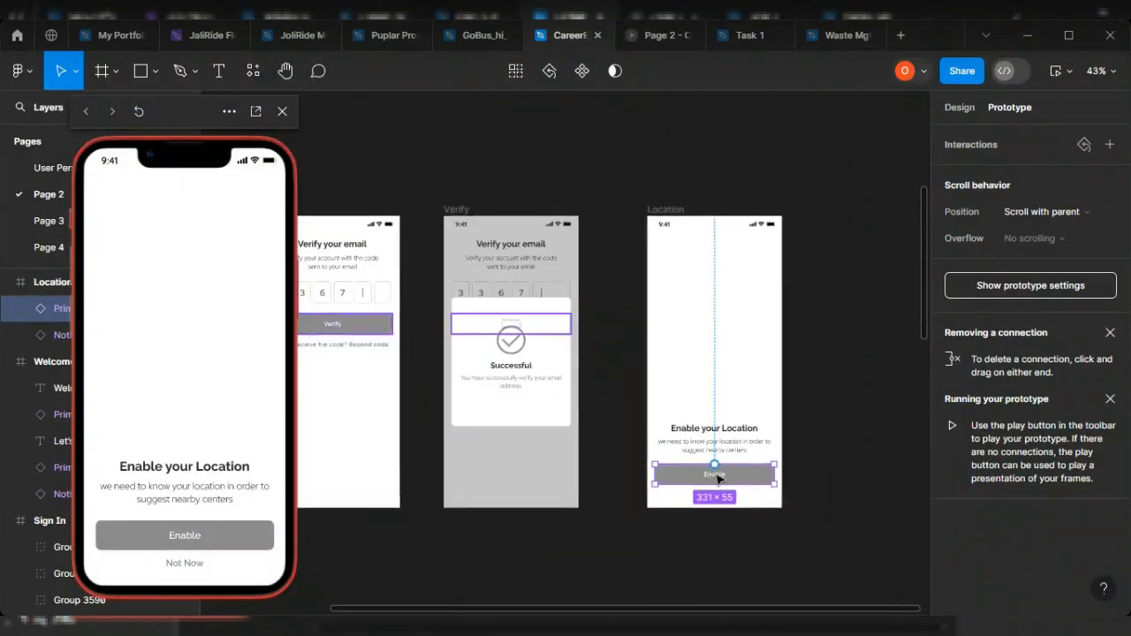
left_click(751, 470)
scroll(733, 470, "down", 5)
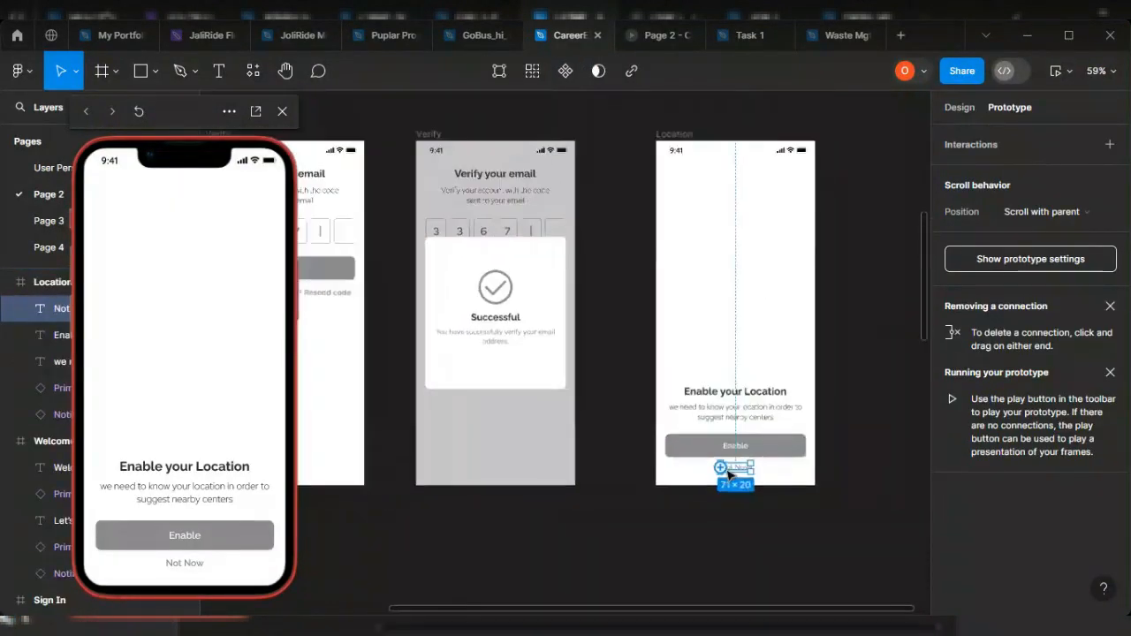
scroll(730, 476, "down", 5)
left_click_drag(732, 460, 508, 477)
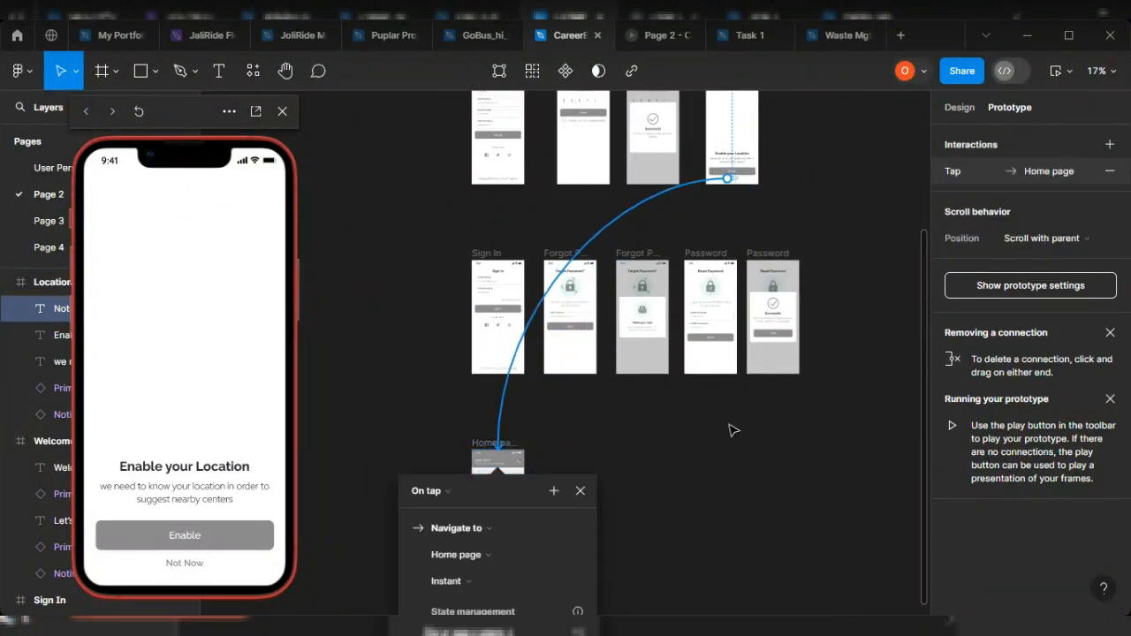
scroll(737, 429, "up", 1)
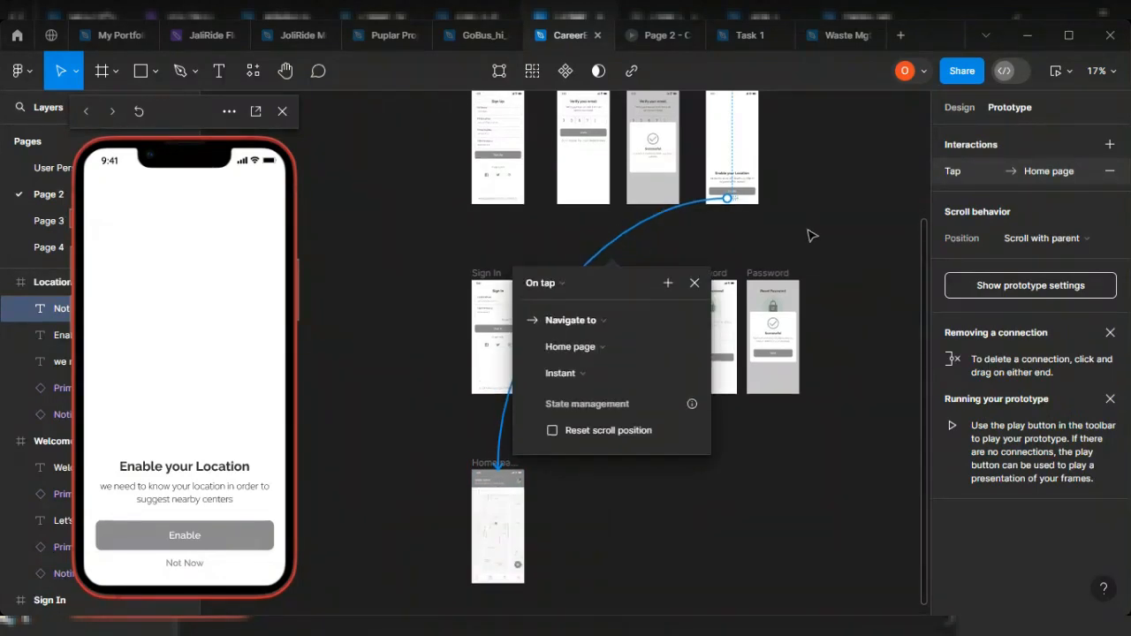
Step: Remove the tap connection from the Location screen's Not Now text to the Home page
scroll(813, 235, "up", 3)
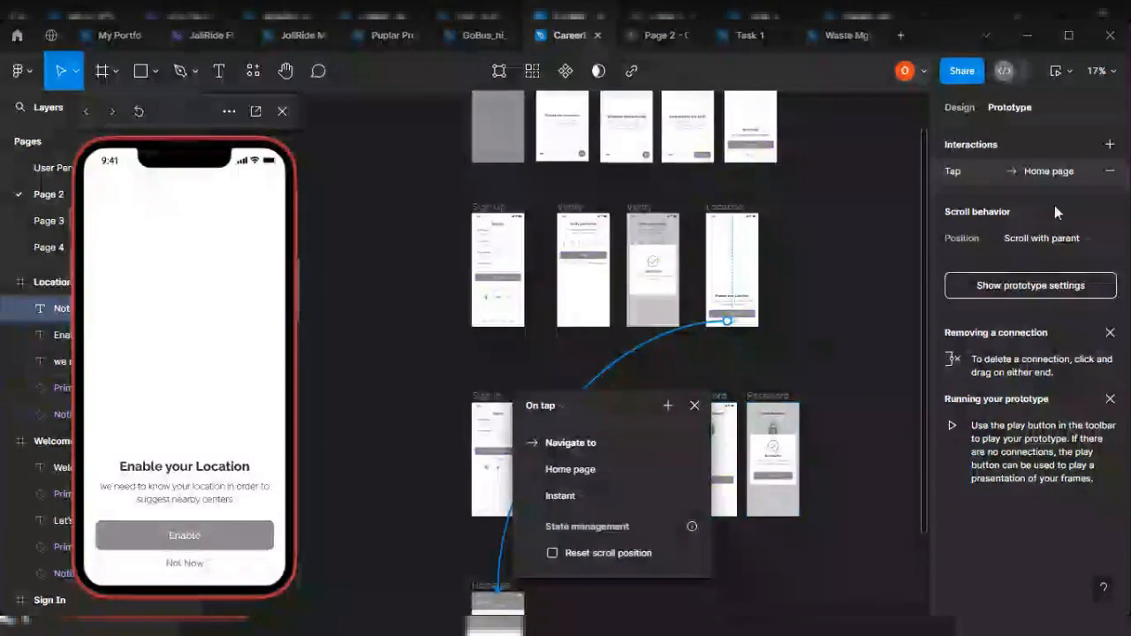
left_click(1113, 174)
scroll(769, 277, "up", 5)
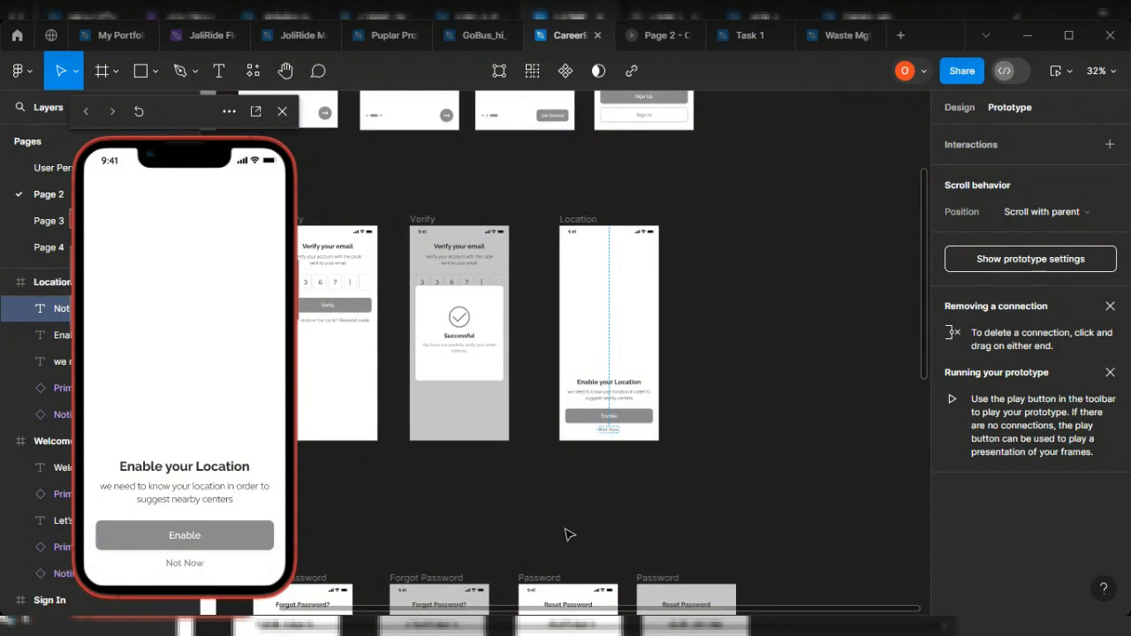
left_click(685, 382)
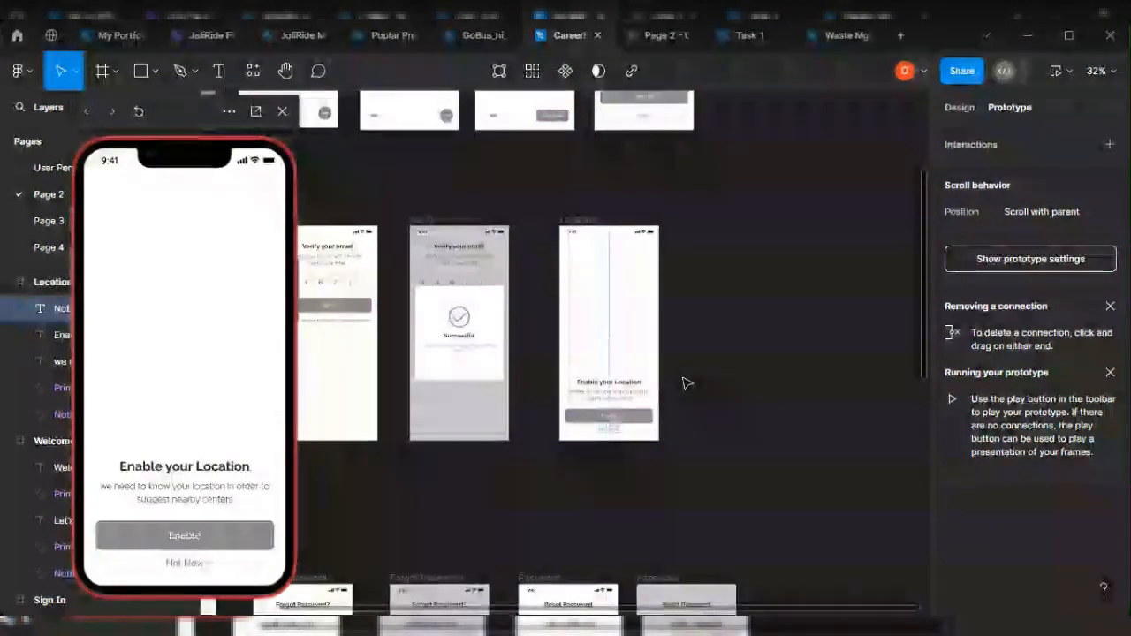
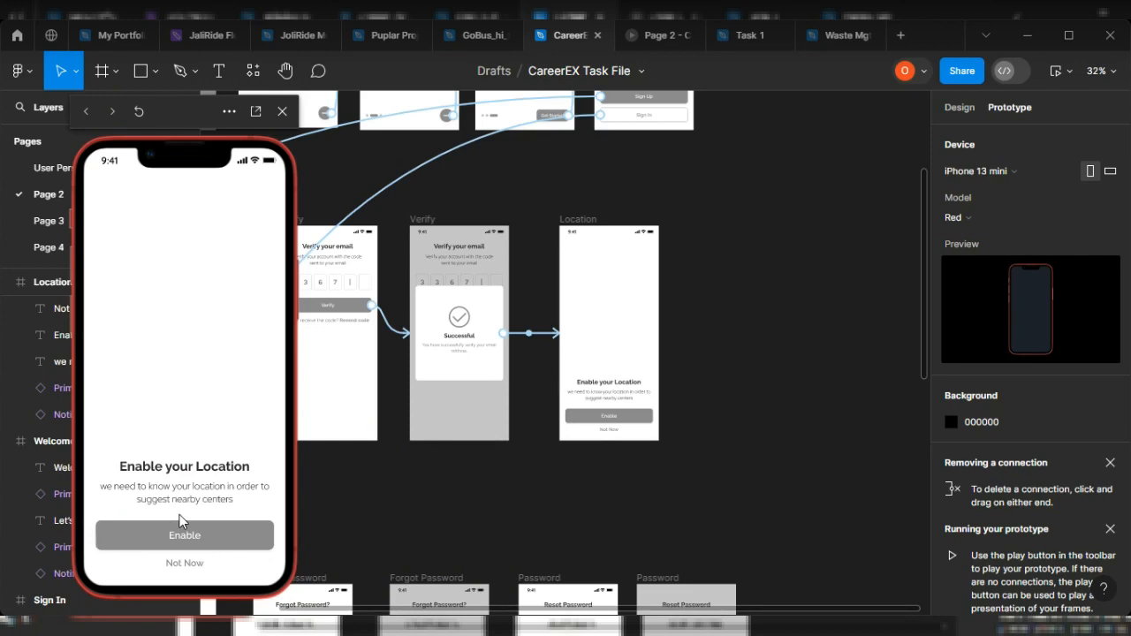
Step: Duplicate the Location frame beside the original and delete the copy's texts and Enable button, keeping the status bar
left_click(959, 108)
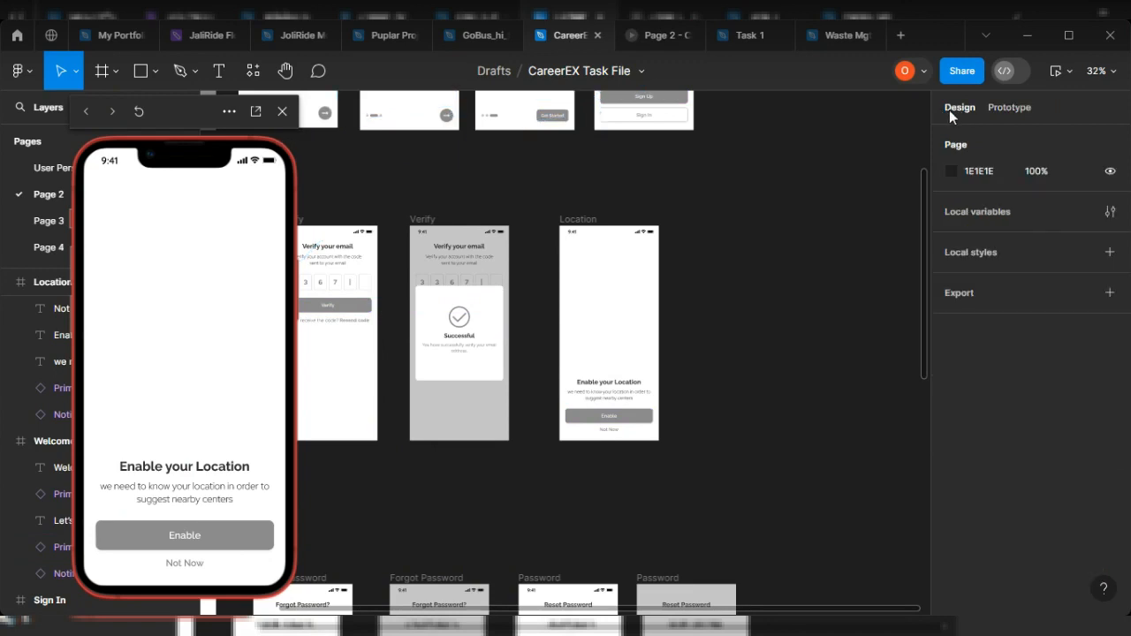
left_click(462, 334)
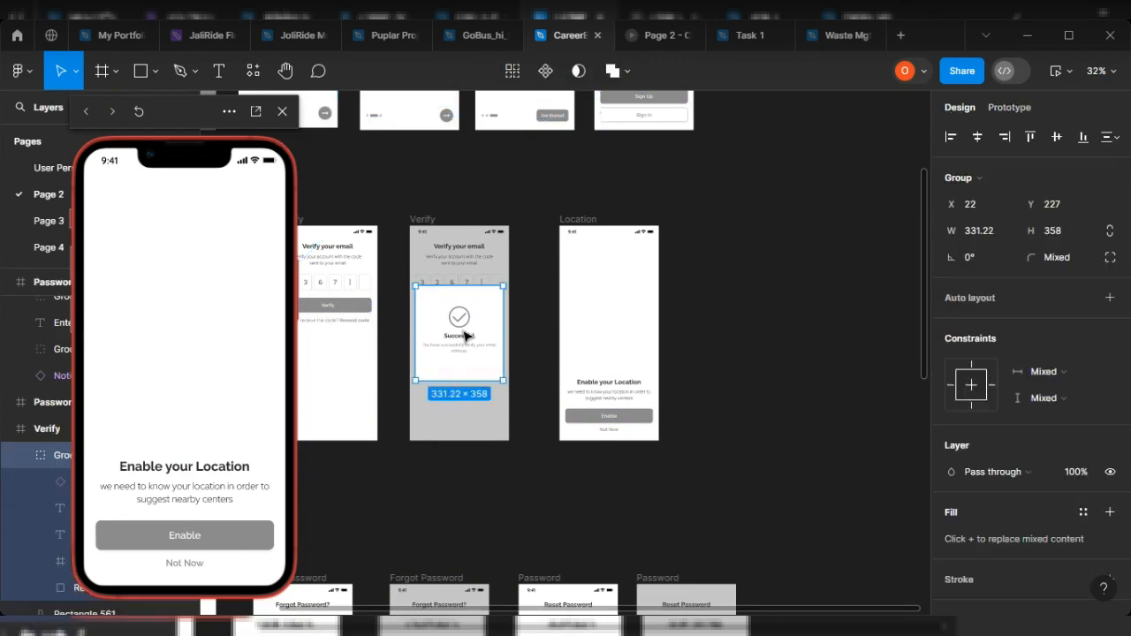
left_click(590, 309)
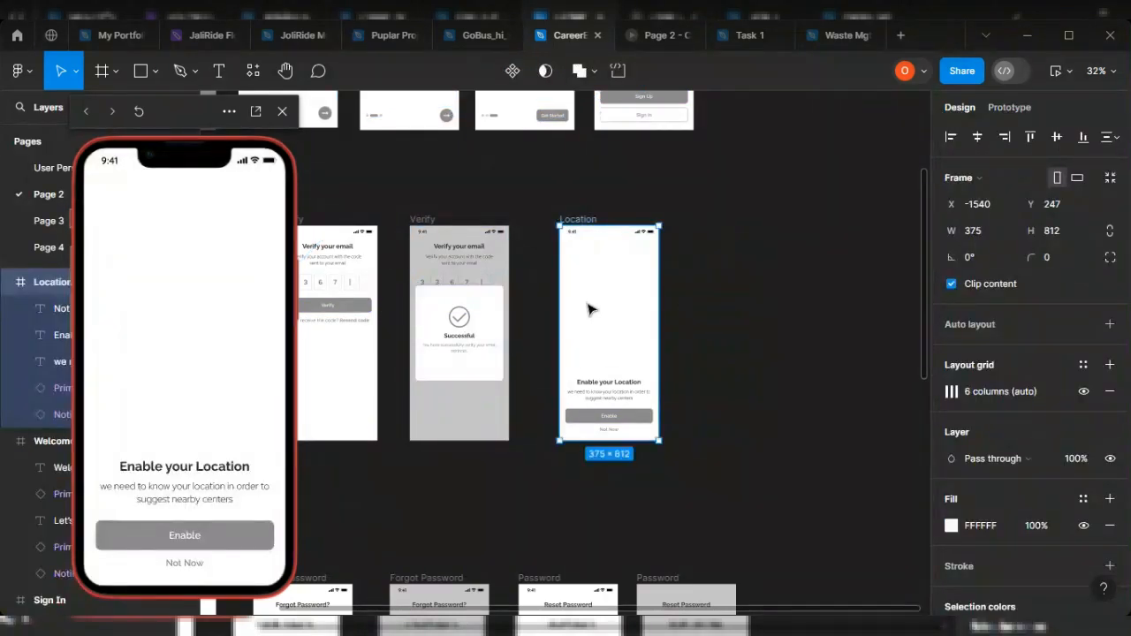
left_click_drag(590, 305, 712, 304)
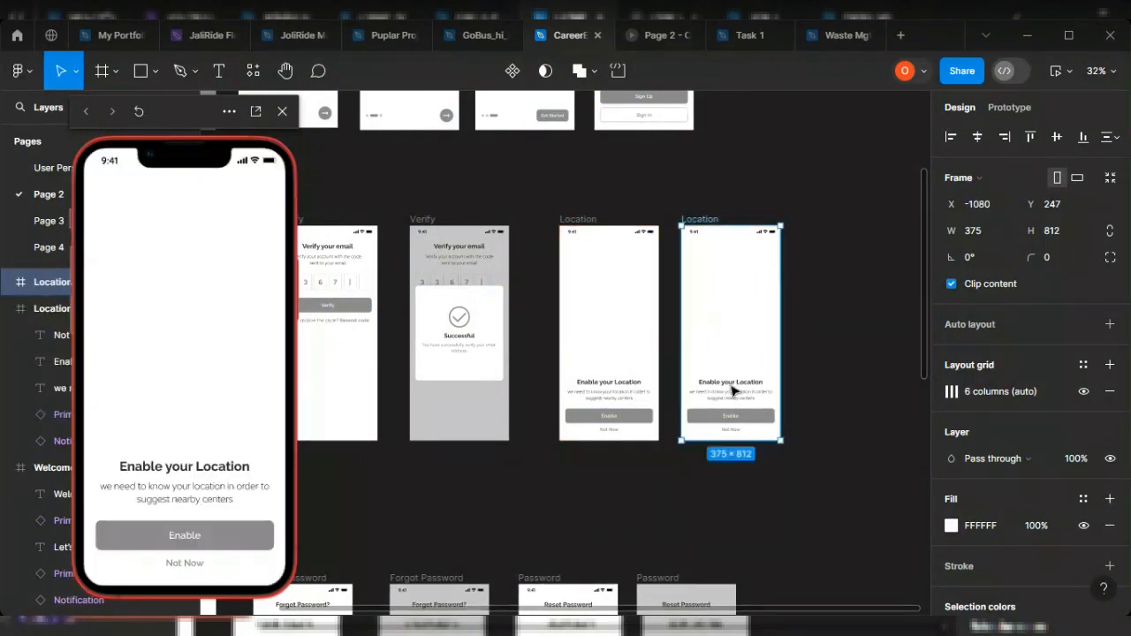
left_click_drag(817, 477, 681, 363)
key("Delete")
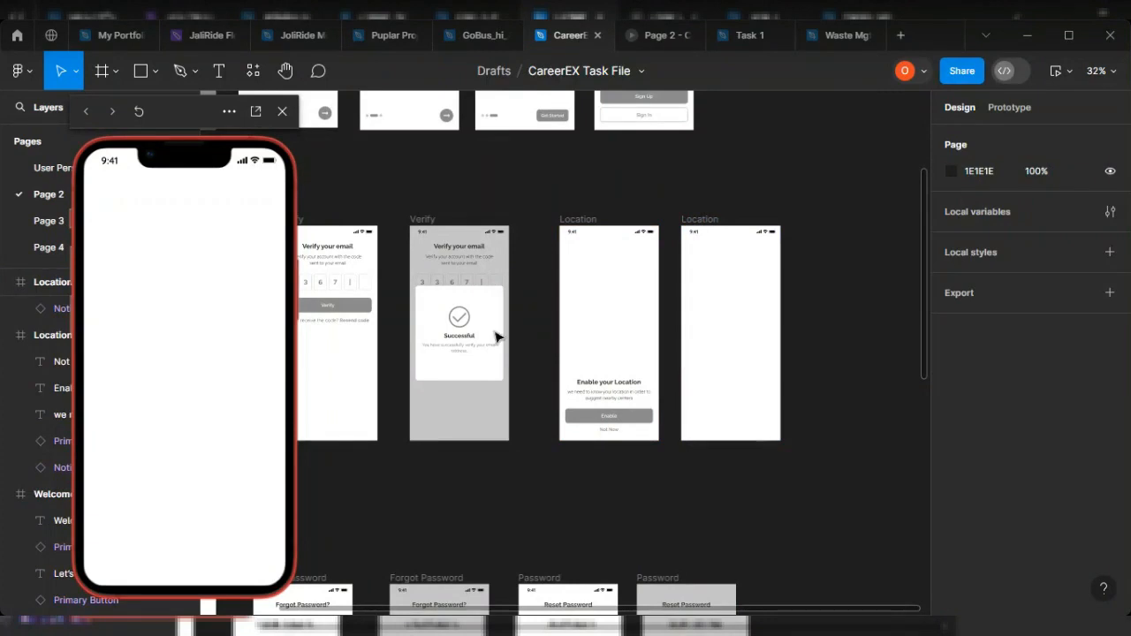
Step: Copy the check icon, Successful heading and message from the Verify popup into the emptied Location frame
double_click(460, 327)
left_click(460, 348)
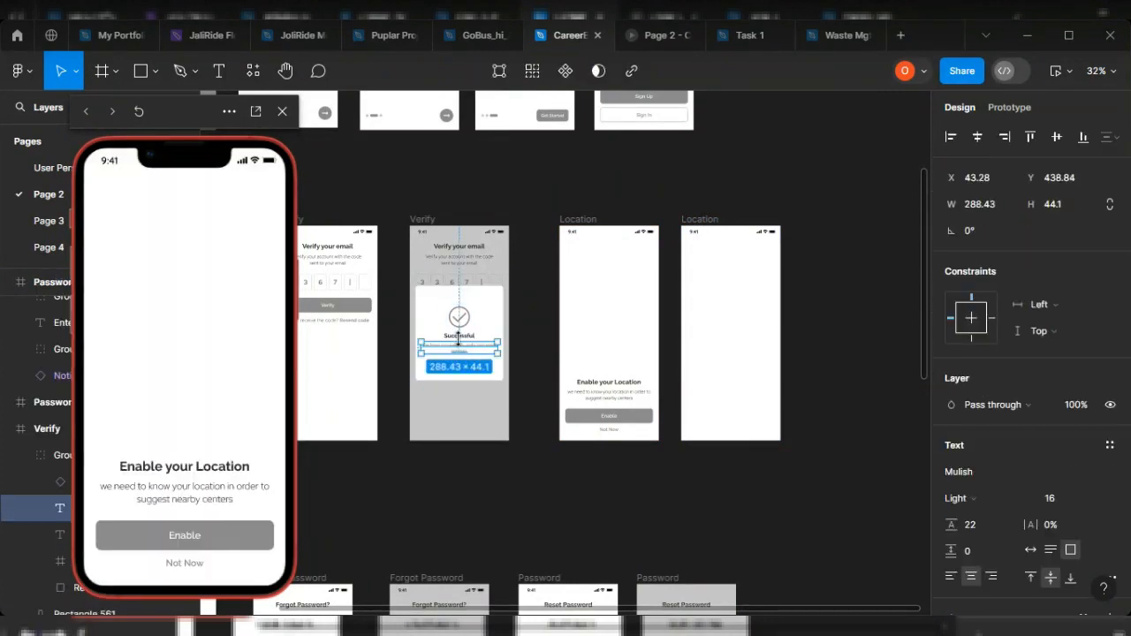
scroll(458, 340, "left", 2)
scroll(712, 398, "up", 3)
scroll(430, 256, "up", 3)
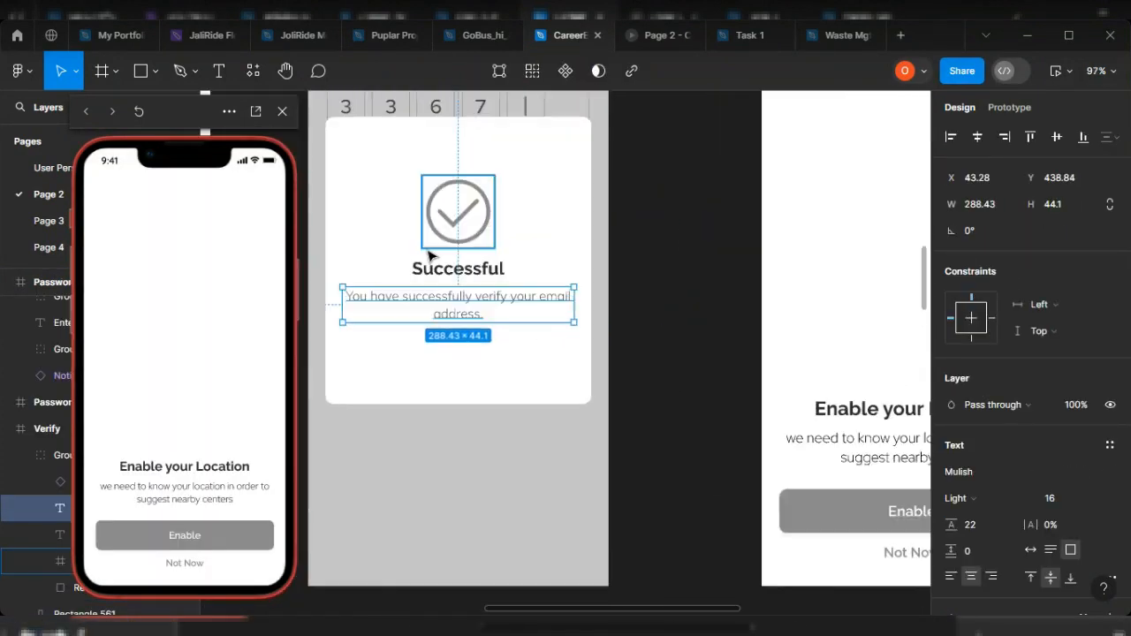
left_click(473, 272, "shift")
left_click(477, 240, "shift")
scroll(477, 245, "down", 4)
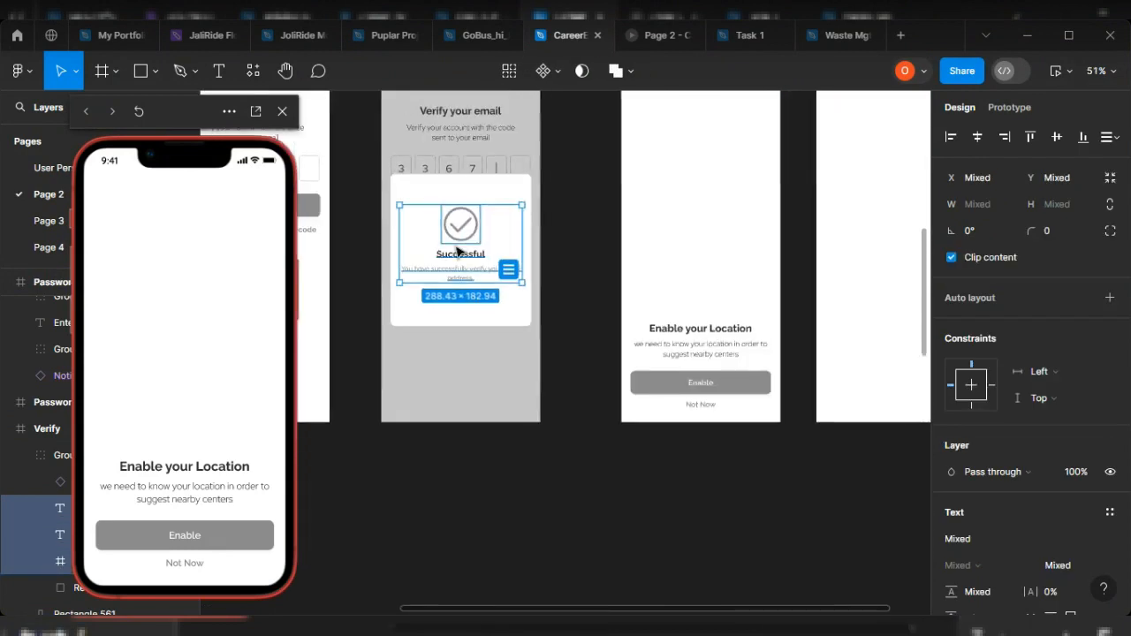
left_click_drag(458, 252, 889, 236)
scroll(863, 240, "right", 3)
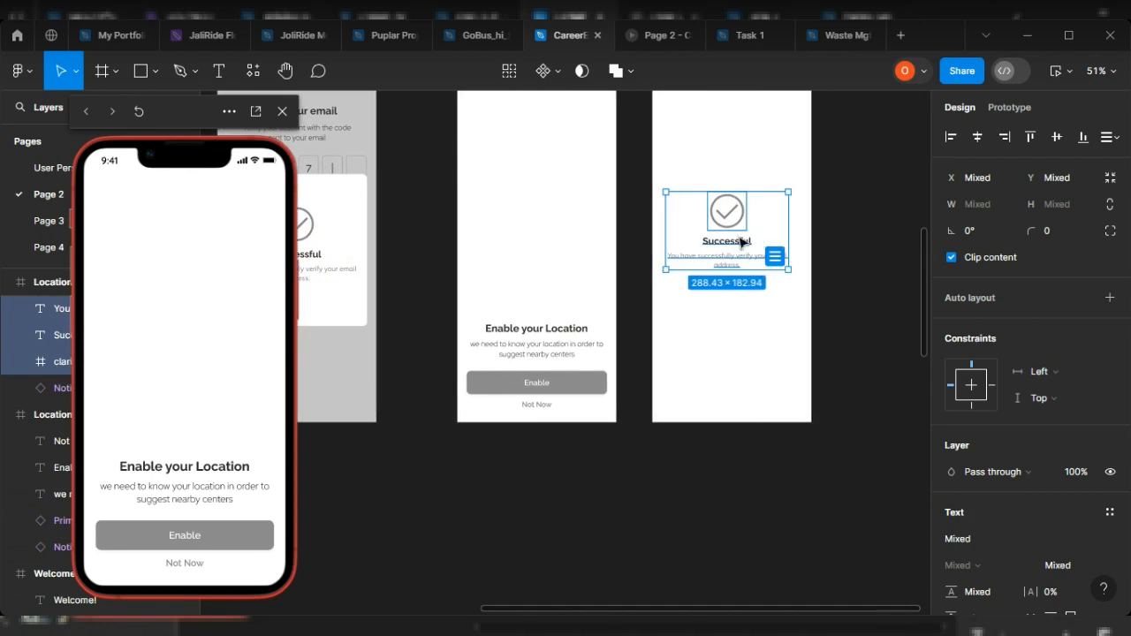
Step: Change the copied Successful heading in the new Location frame to "Hold On"
scroll(734, 195, "up", 5)
scroll(762, 214, "down", 3)
scroll(695, 437, "up", 5)
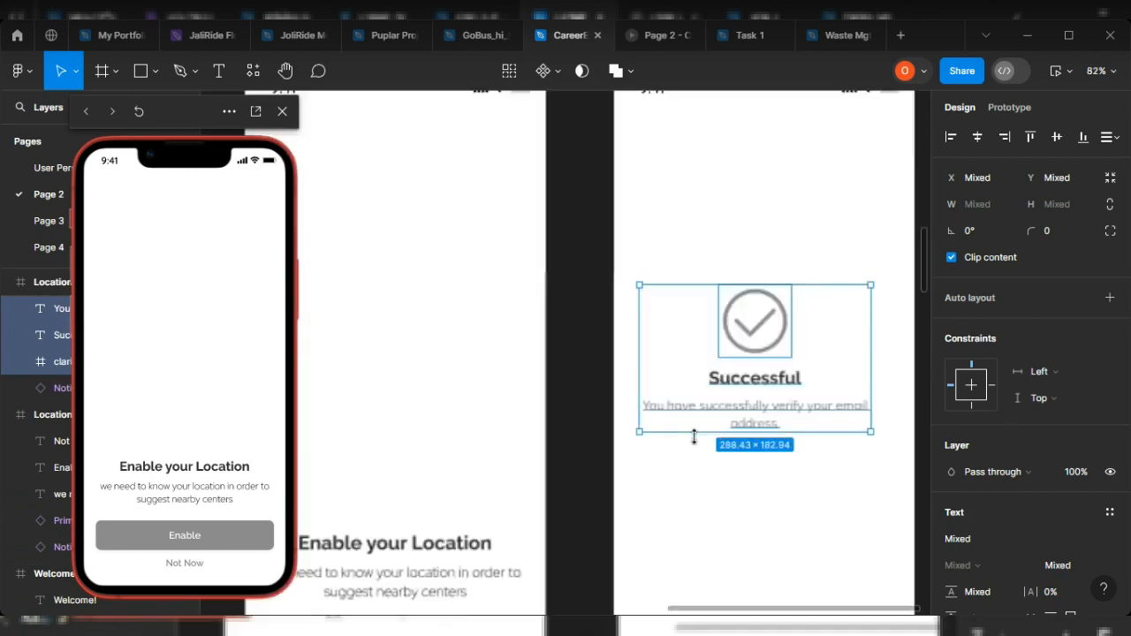
left_click(773, 321)
double_click(770, 380)
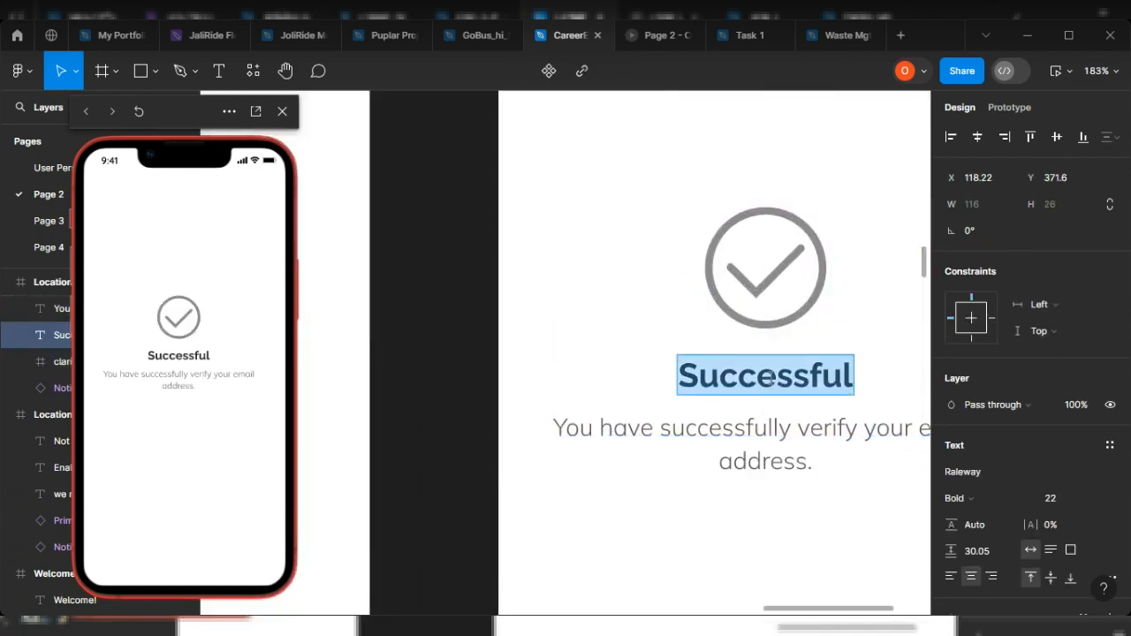
type("hOLD")
key("BackSpace")
key("BackSpace")
key("BackSpace")
key("BackSpace")
type("Hold On")
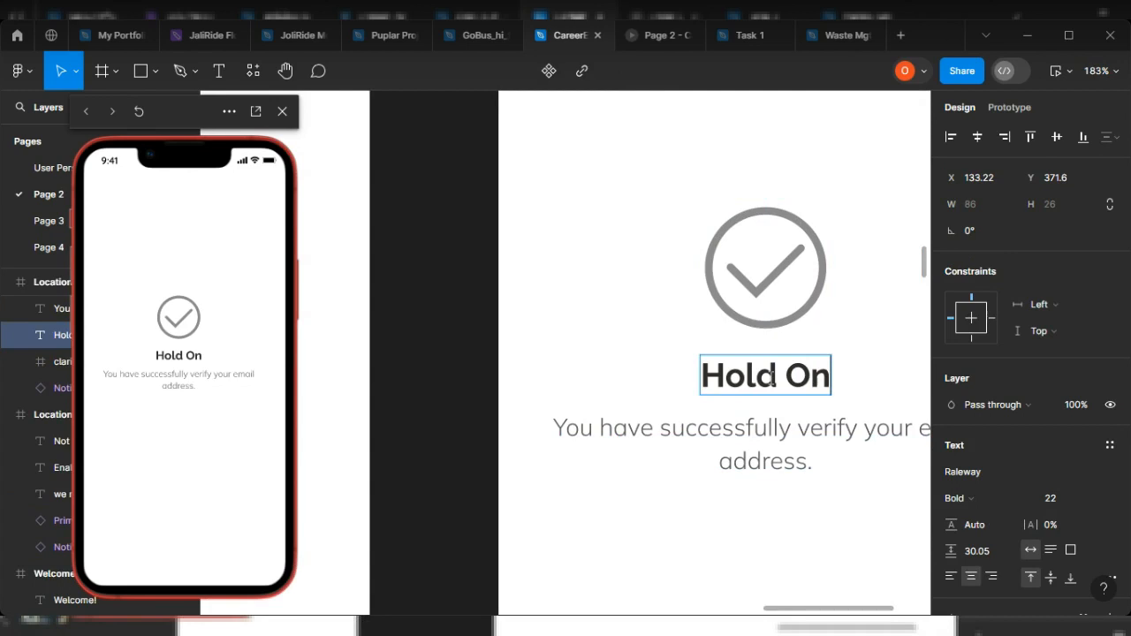
Step: Replace the message under the heading with "Hold on, while you take you to the home page"
scroll(652, 446, "down", 3)
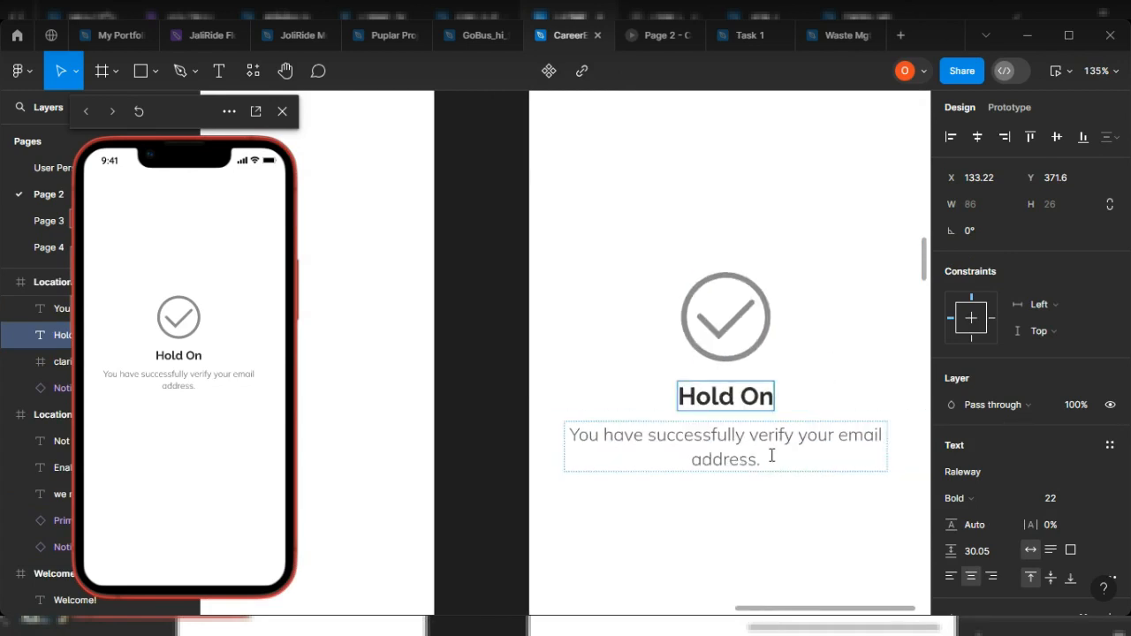
left_click_drag(772, 455, 553, 427)
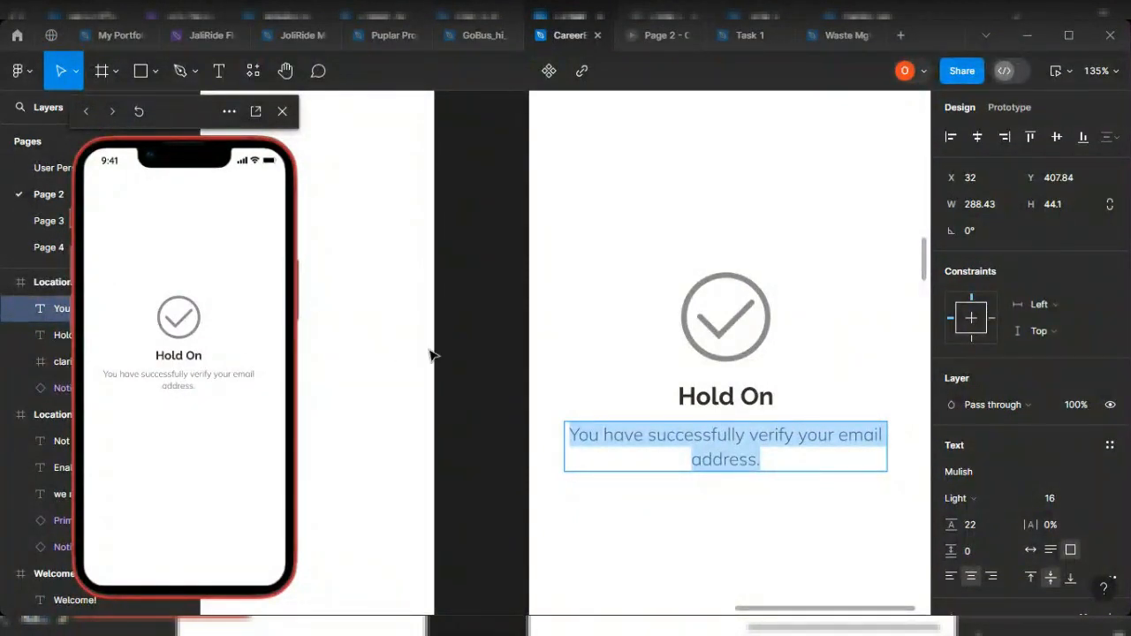
left_click(525, 479)
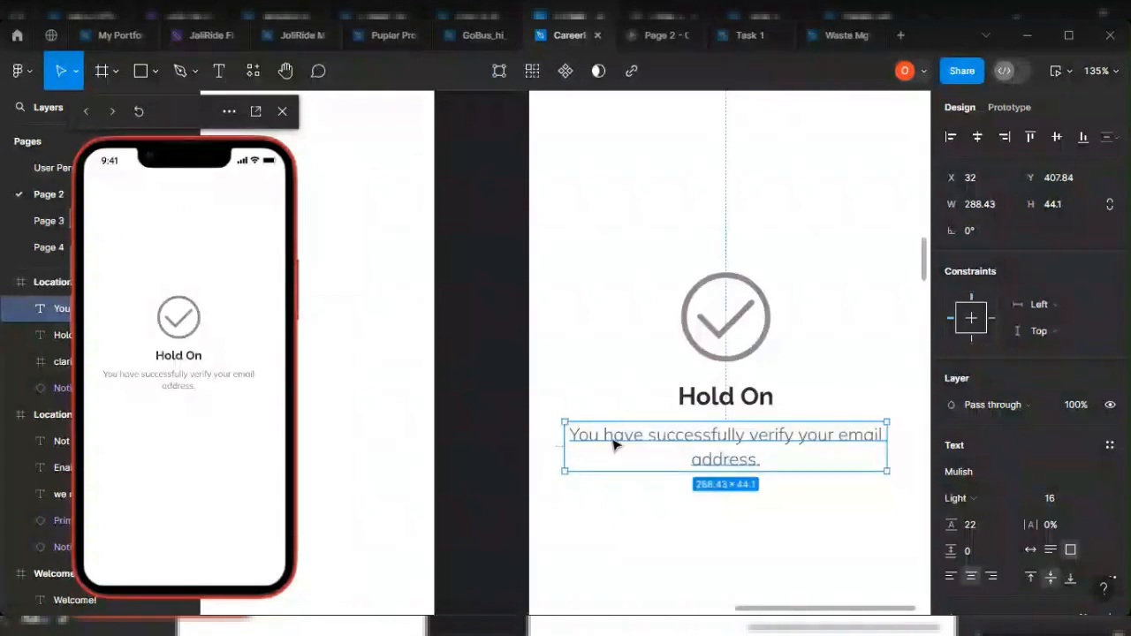
double_click(761, 450)
left_click_drag(766, 459, 510, 410)
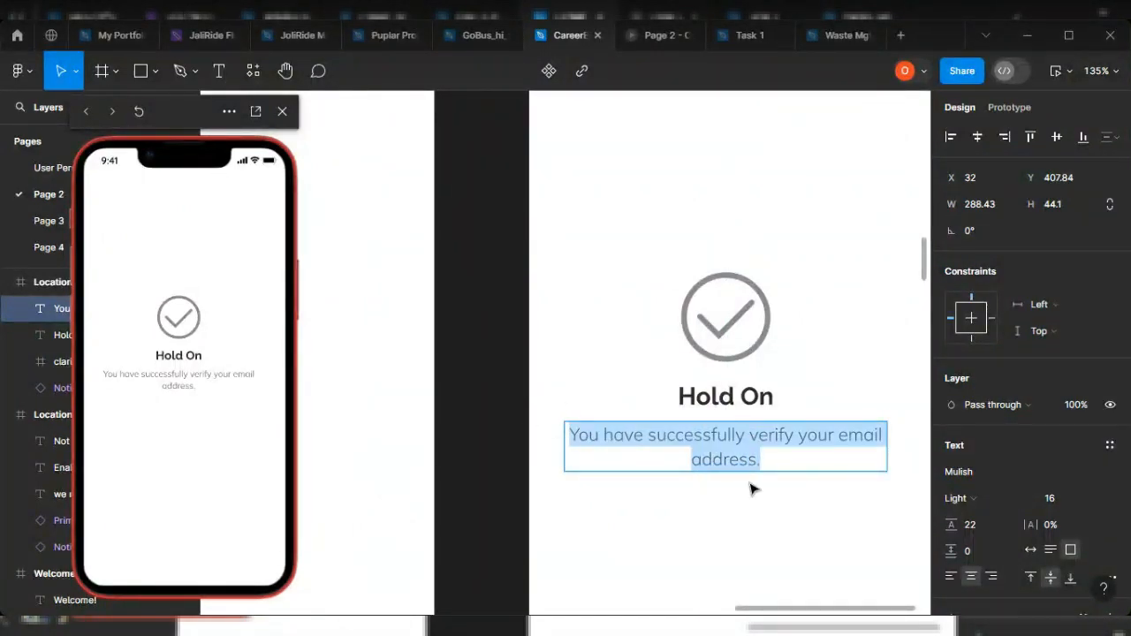
key("BackSpace")
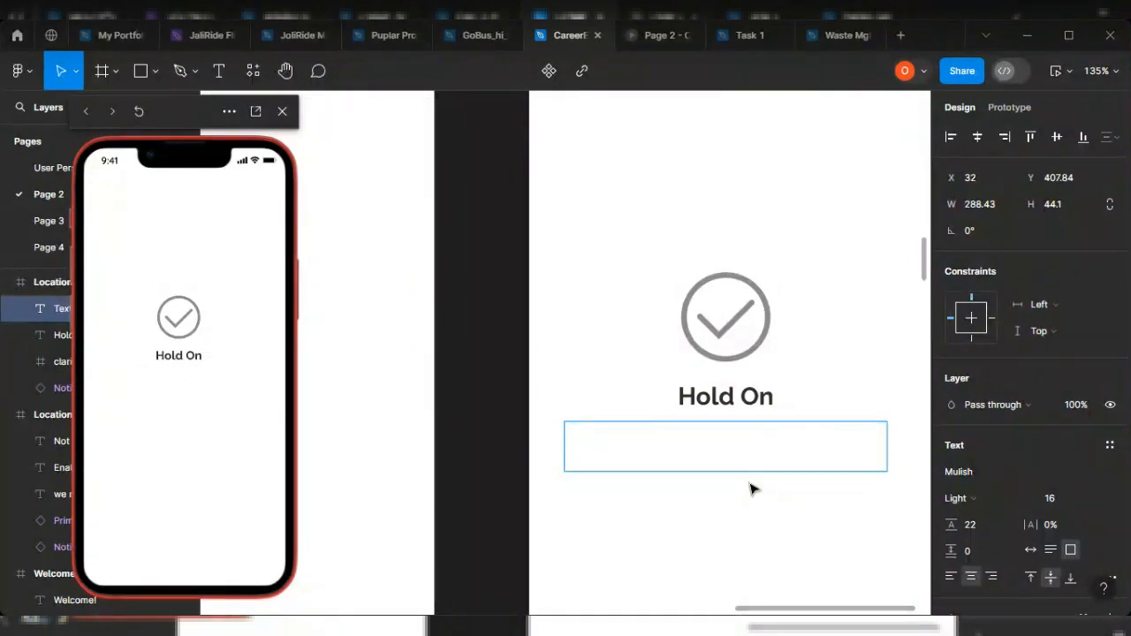
type("hOl")
key("BackSpace")
key("BackSpace")
key("BackSpace")
type("H")
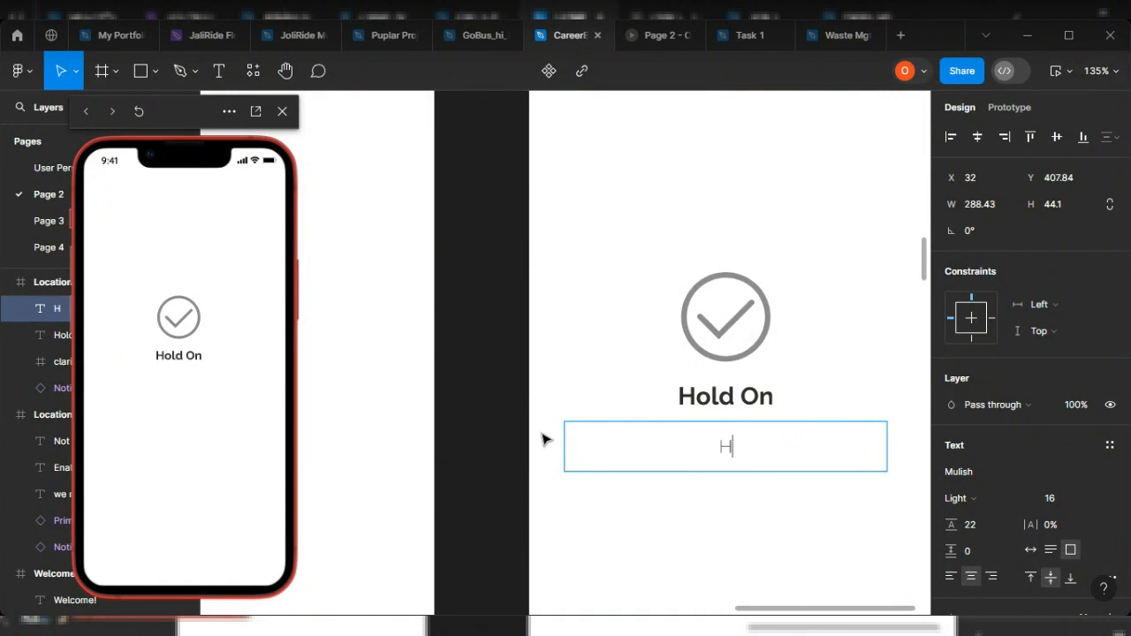
type("old on, while you take you to the home page")
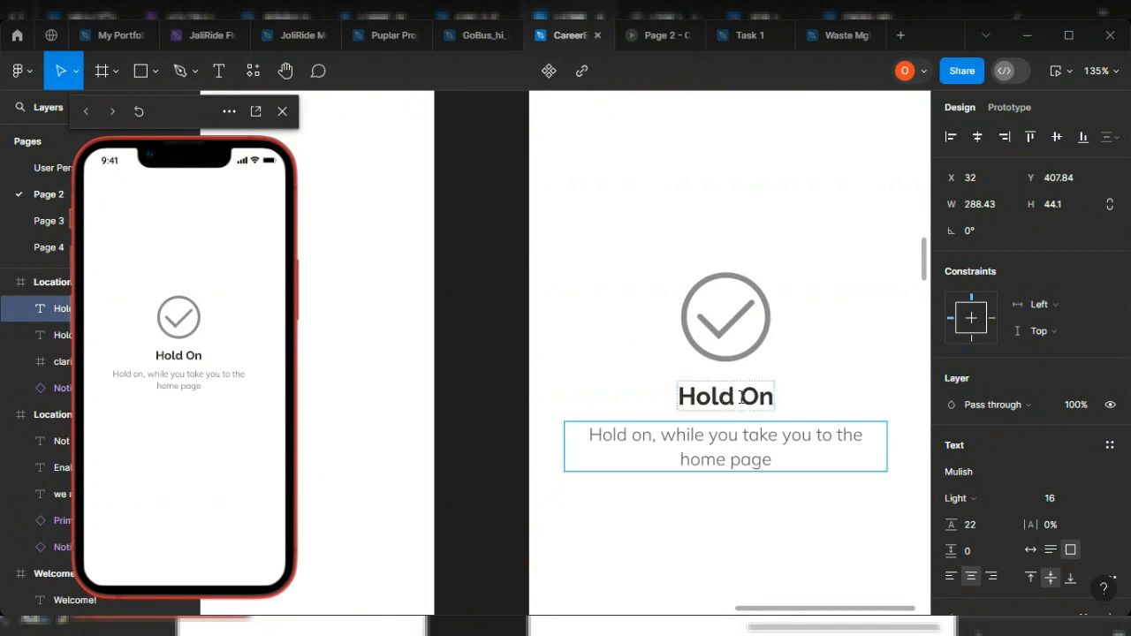
Step: Change the heading above the message to "Congrats!"
left_click_drag(771, 395, 682, 390)
type("Congarts")
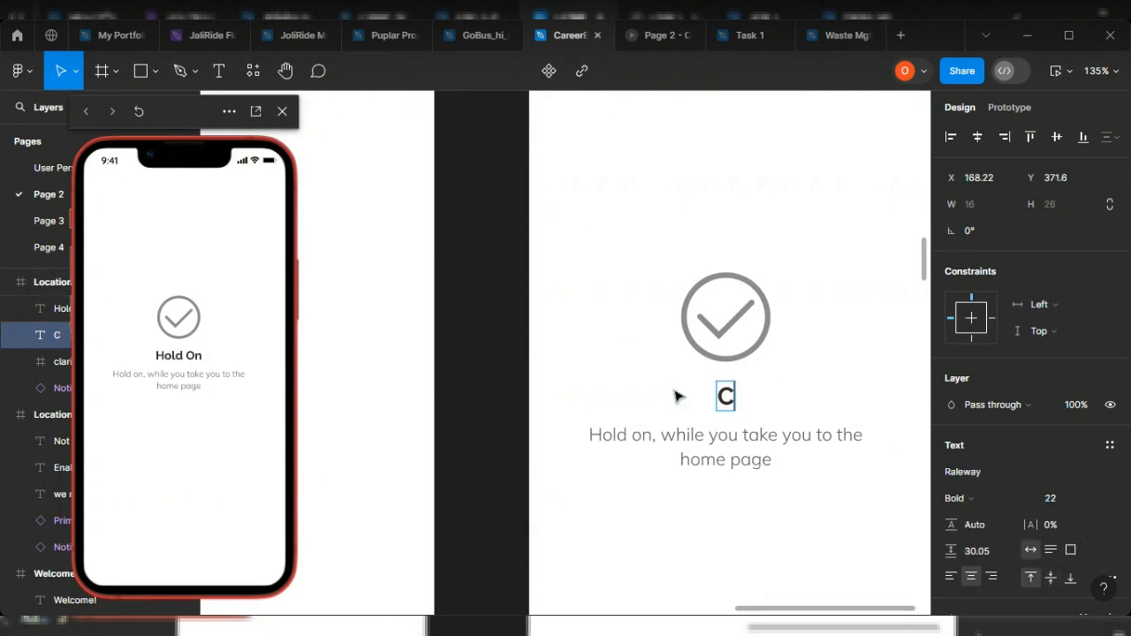
key("BackSpace")
key("BackSpace")
key("BackSpace")
key("BackSpace")
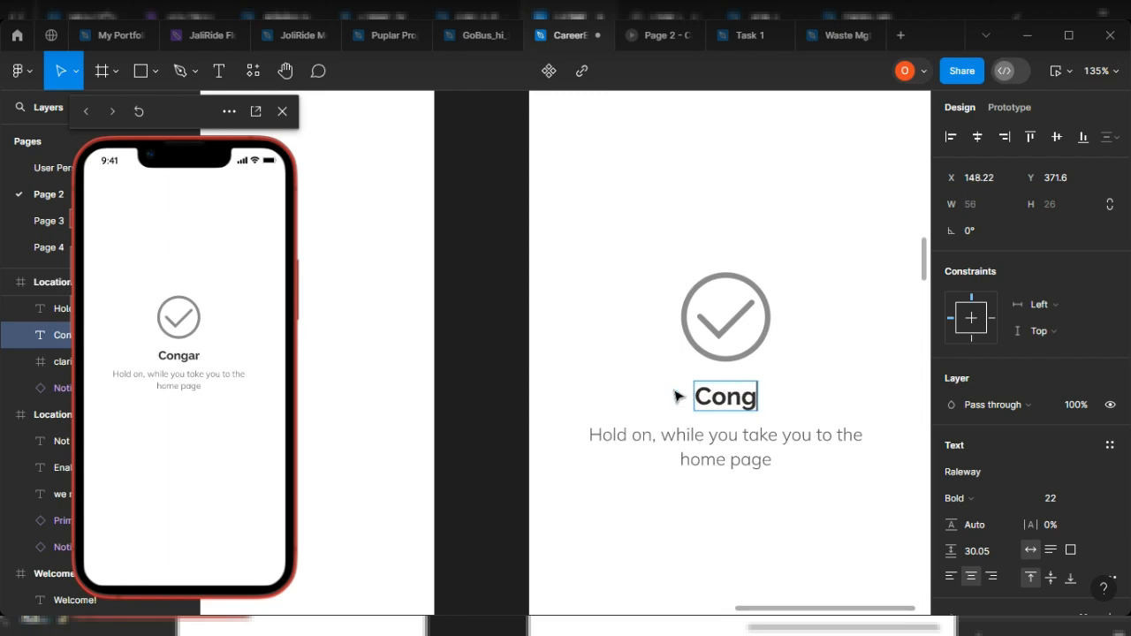
type("rats!")
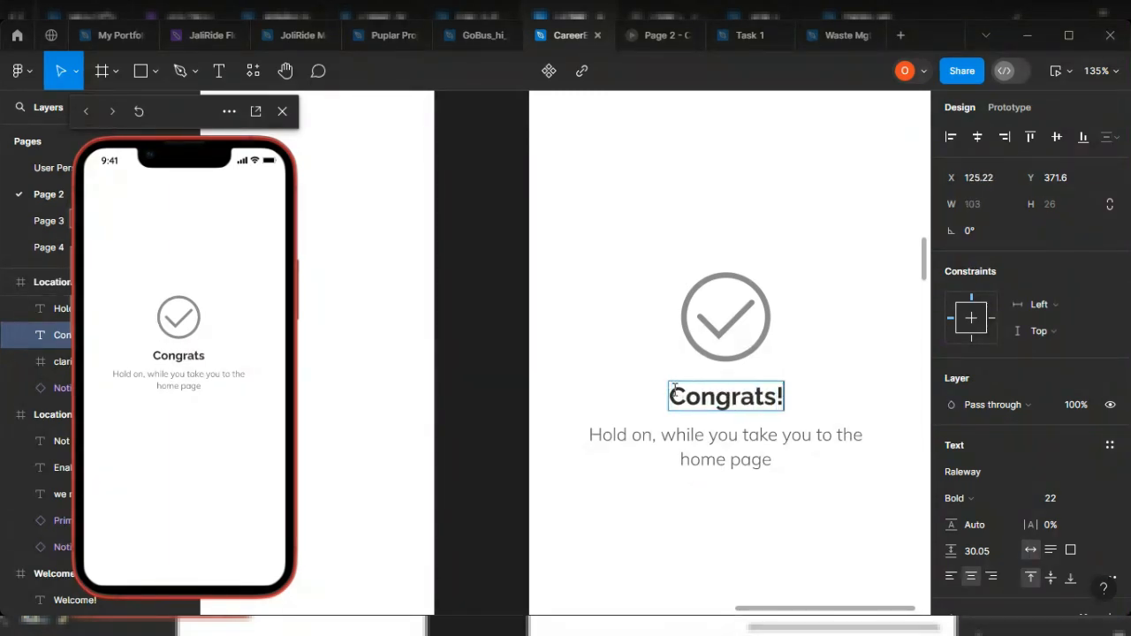
key("Escape")
Step: Centre the heading and message horizontally in the frame and delete the check icon above them
left_click(730, 454, "shift")
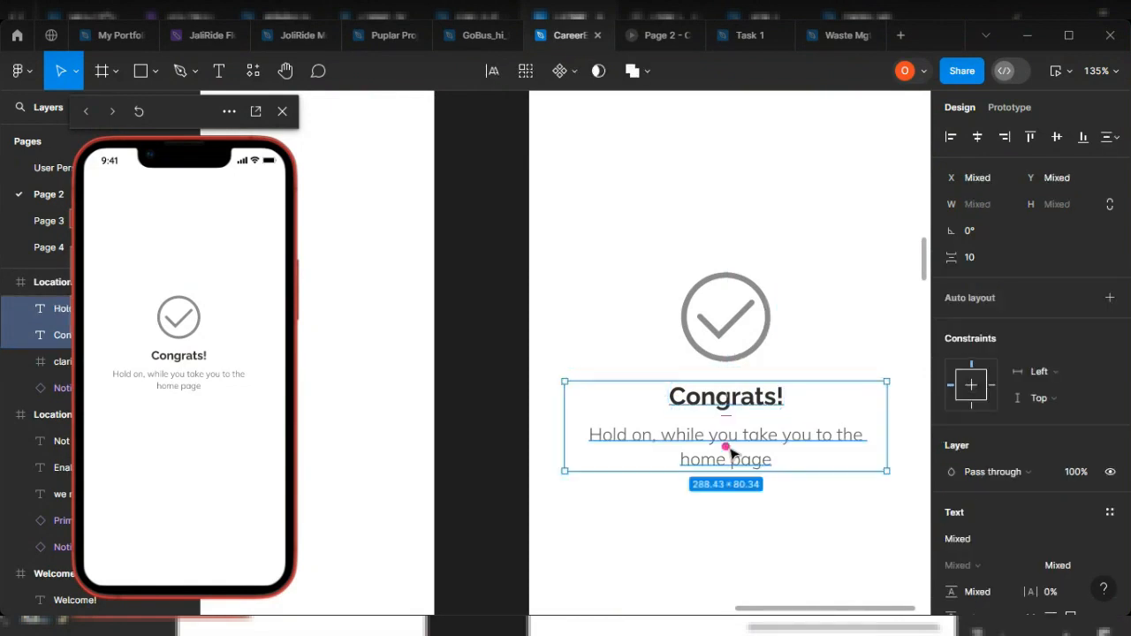
scroll(698, 417, "right", 4)
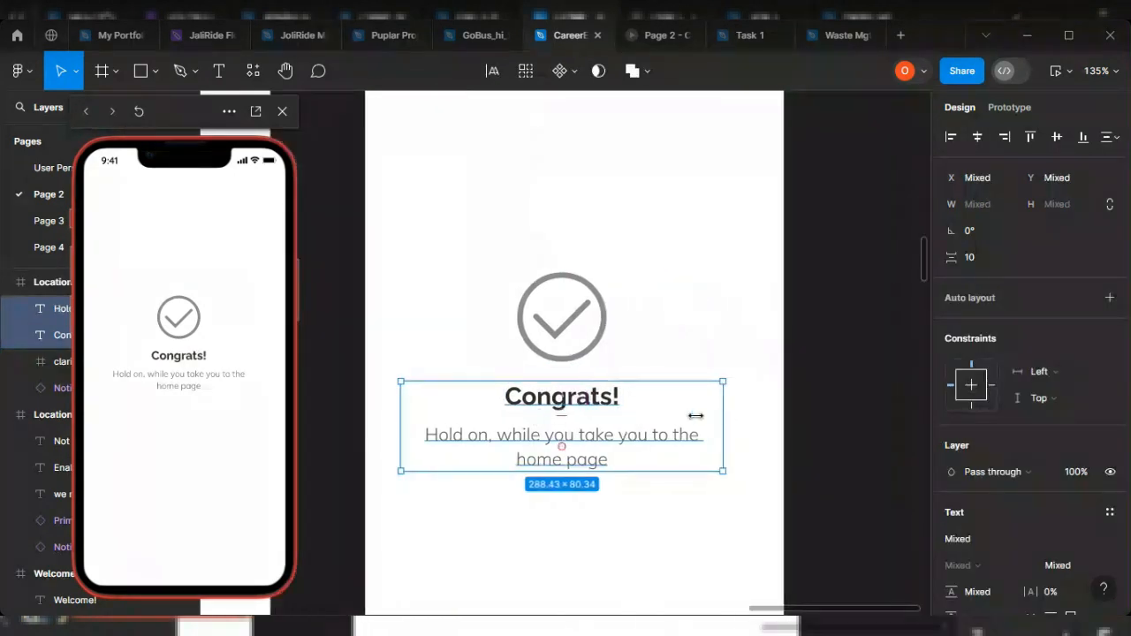
mouse_move(636, 429)
left_mouse_down()
mouse_move(651, 430)
mouse_move(636, 424)
left_mouse_up()
left_click(594, 345)
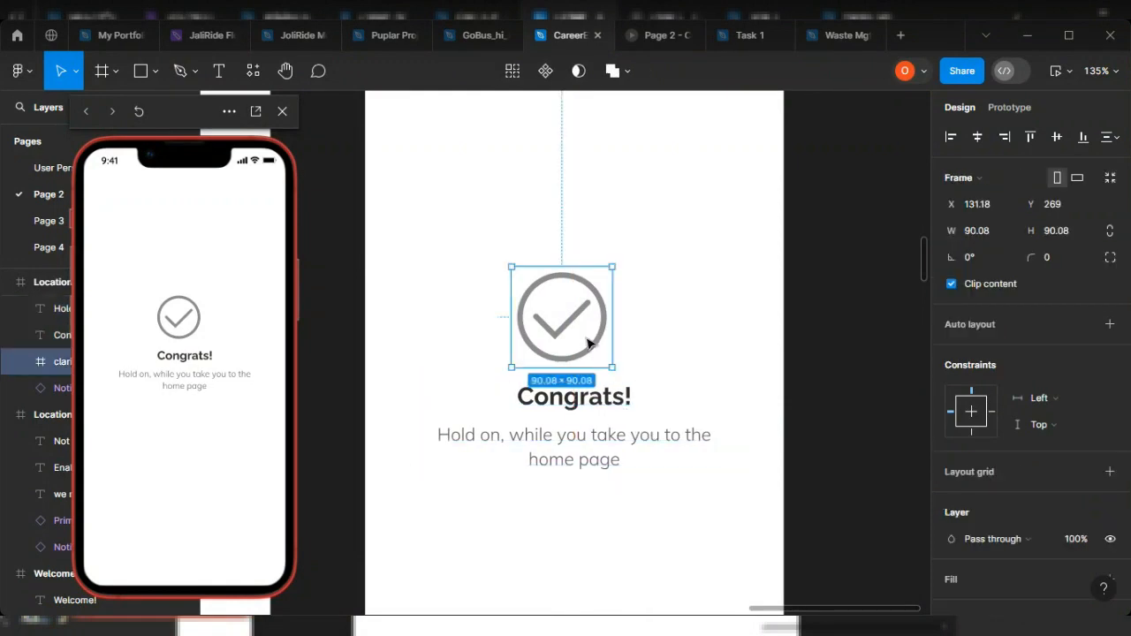
key("Delete")
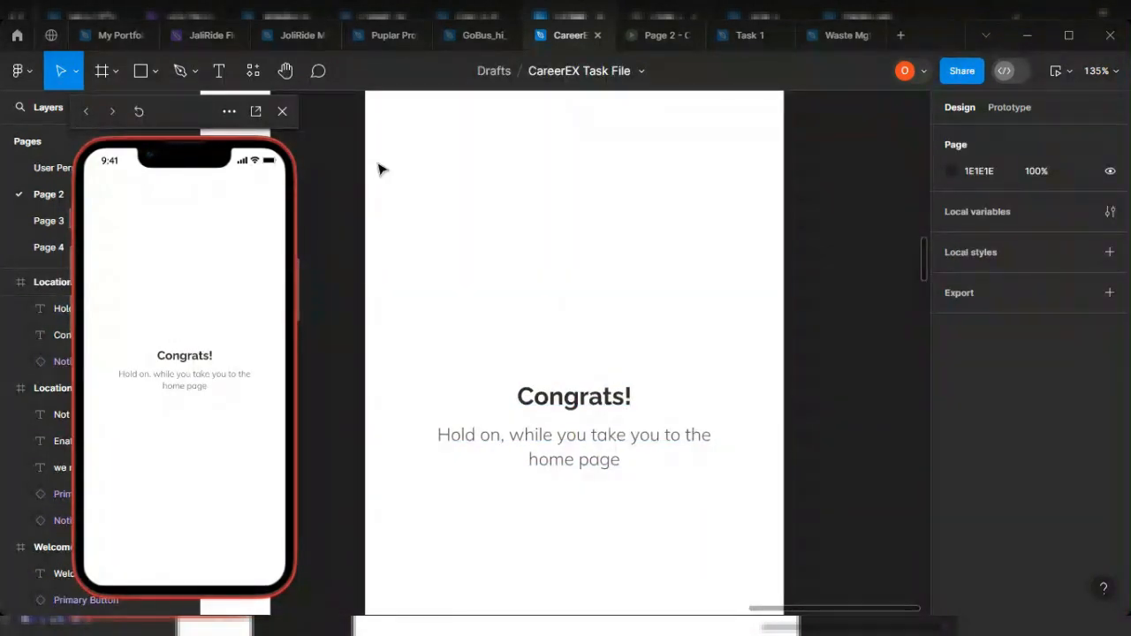
left_click(254, 70)
left_click(337, 107)
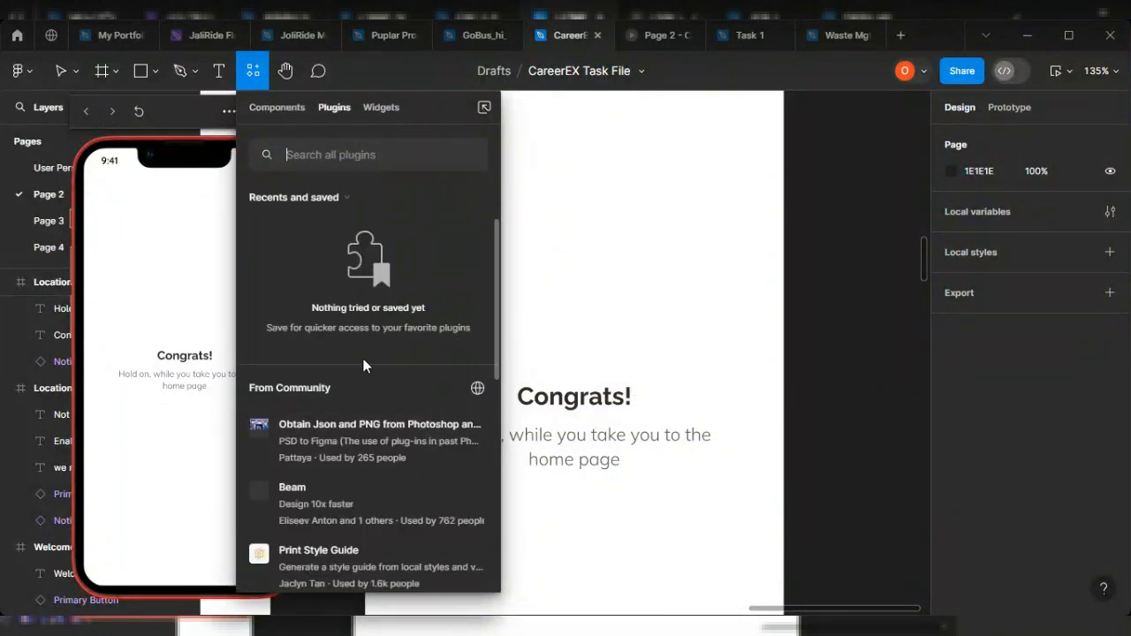
type("iconfi")
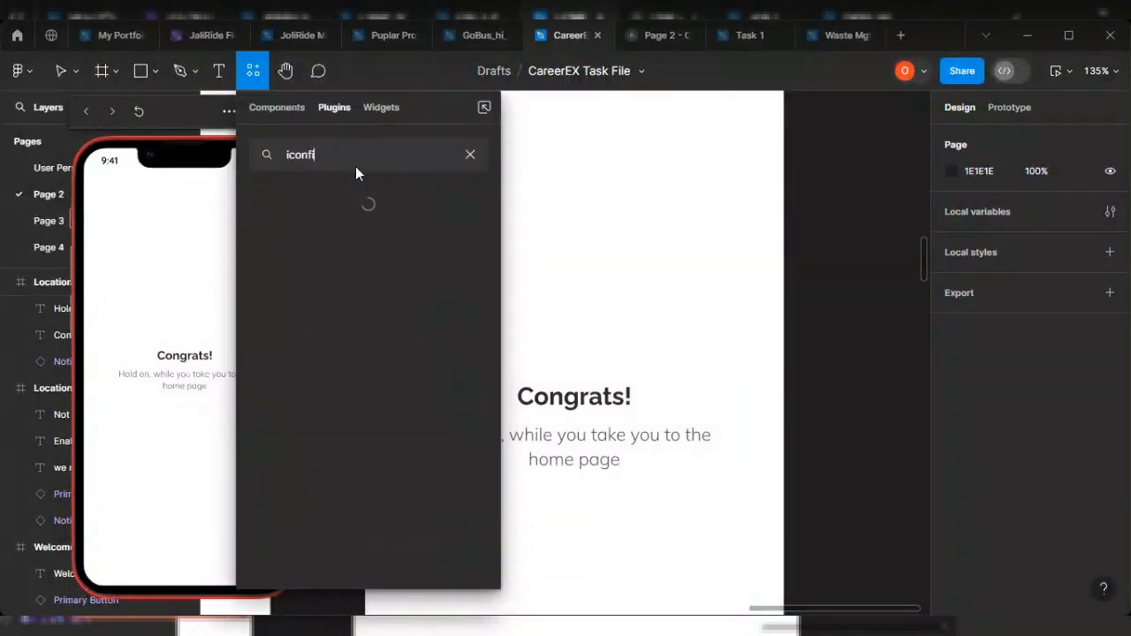
key("BackSpace")
key("BackSpace")
key("BackSpace")
key("BackSpace")
key("BackSpace")
key("BackSpace")
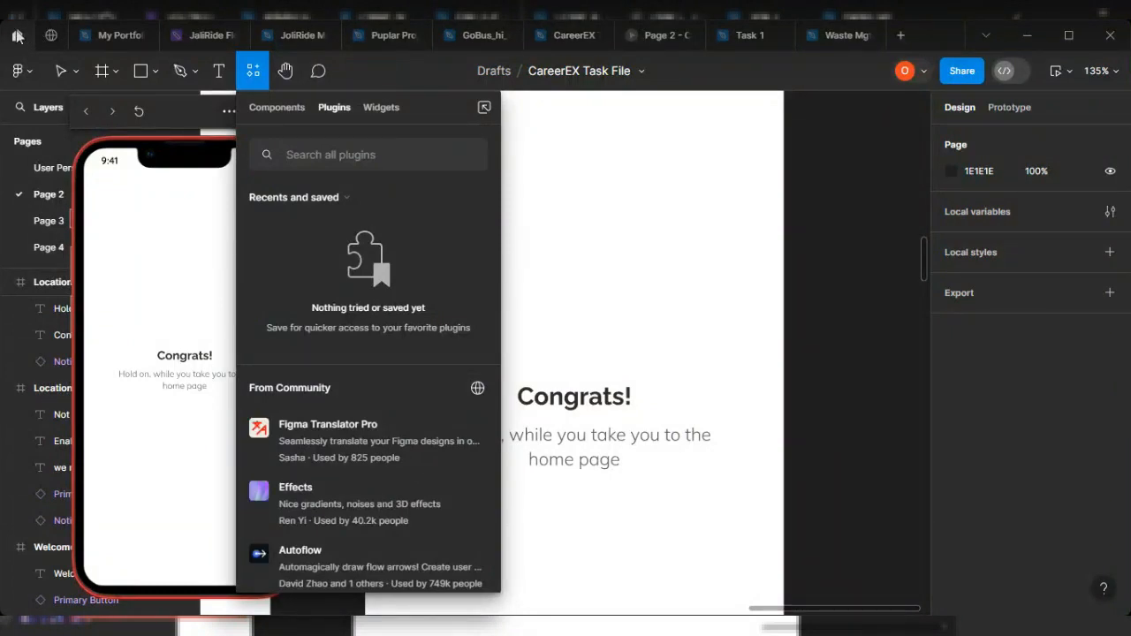
Step: Search the Figma Community for "loader" and show all search results
left_click(17, 35)
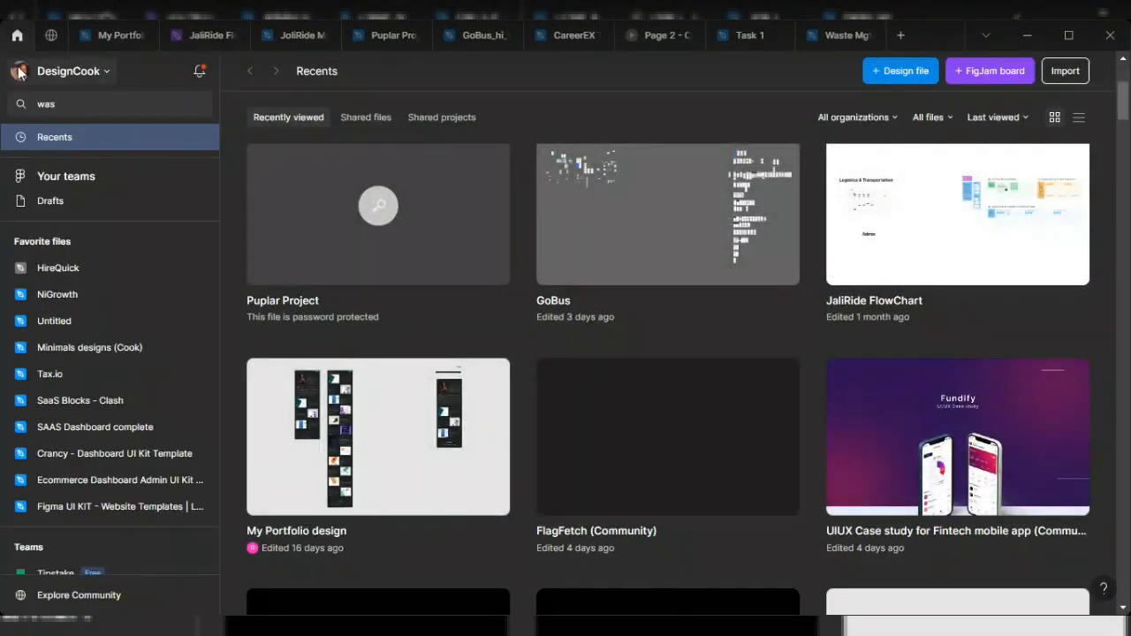
left_click(77, 604)
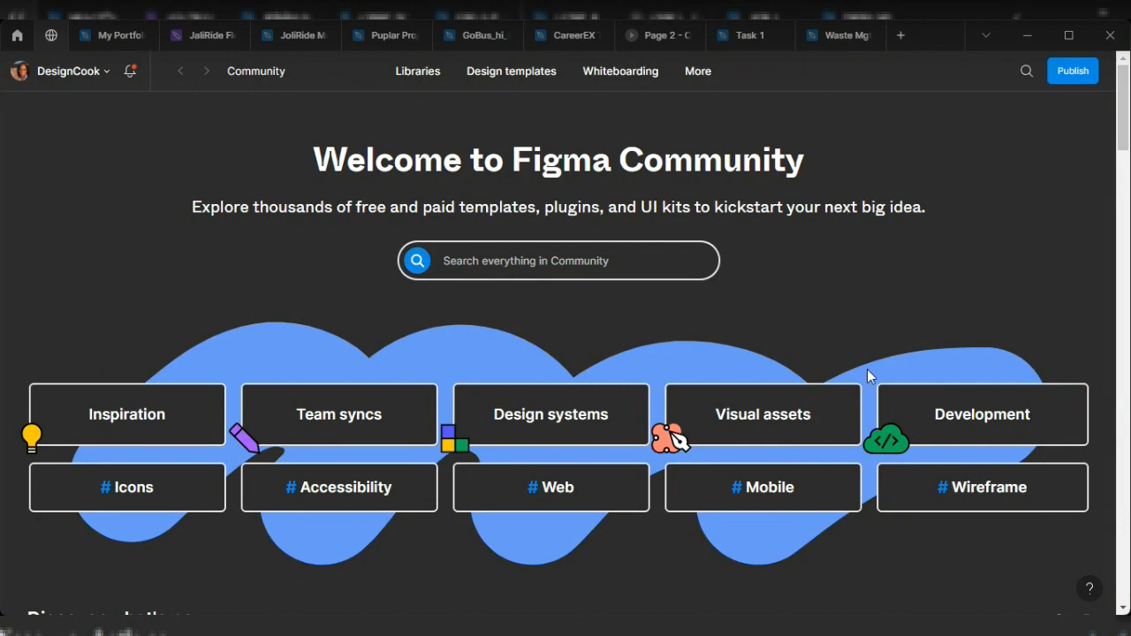
left_click(482, 251)
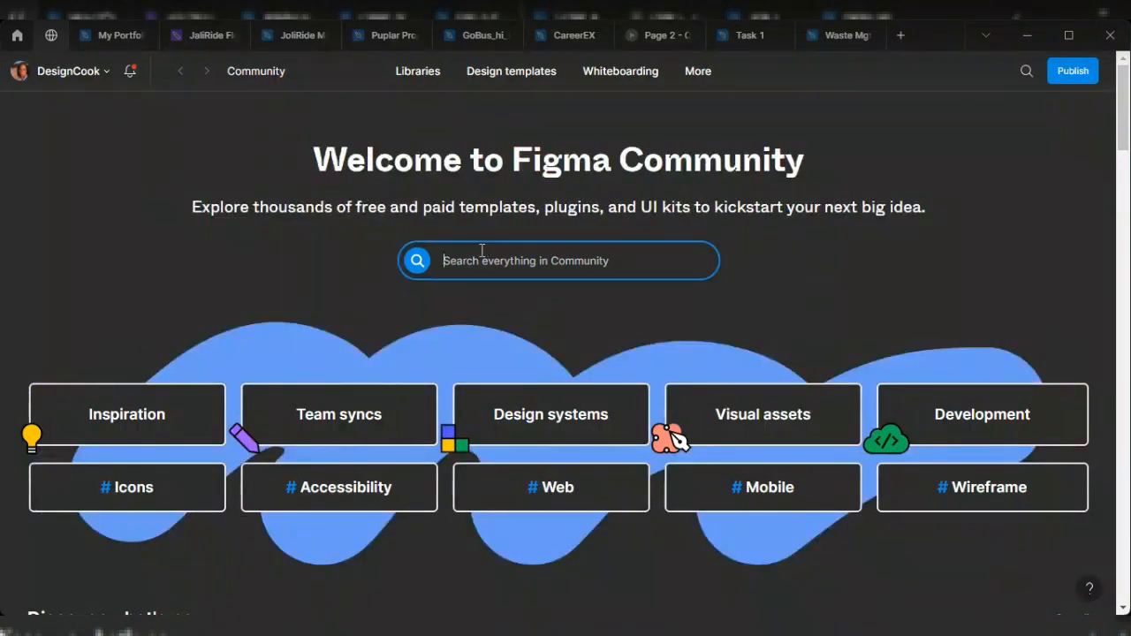
type("loader")
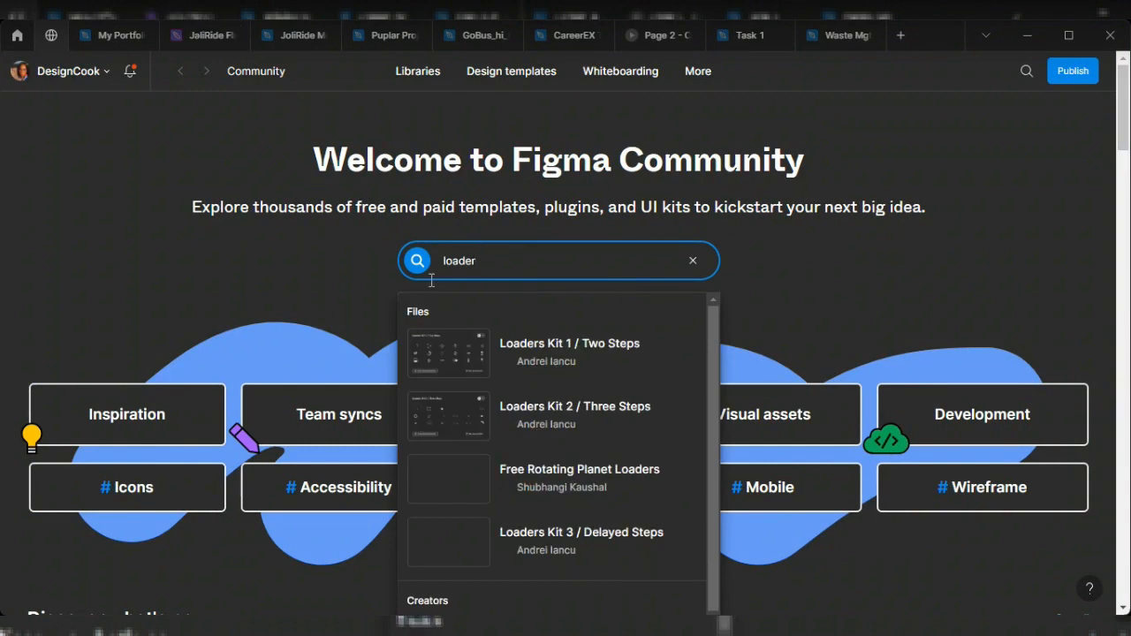
scroll(486, 453, "down", 5)
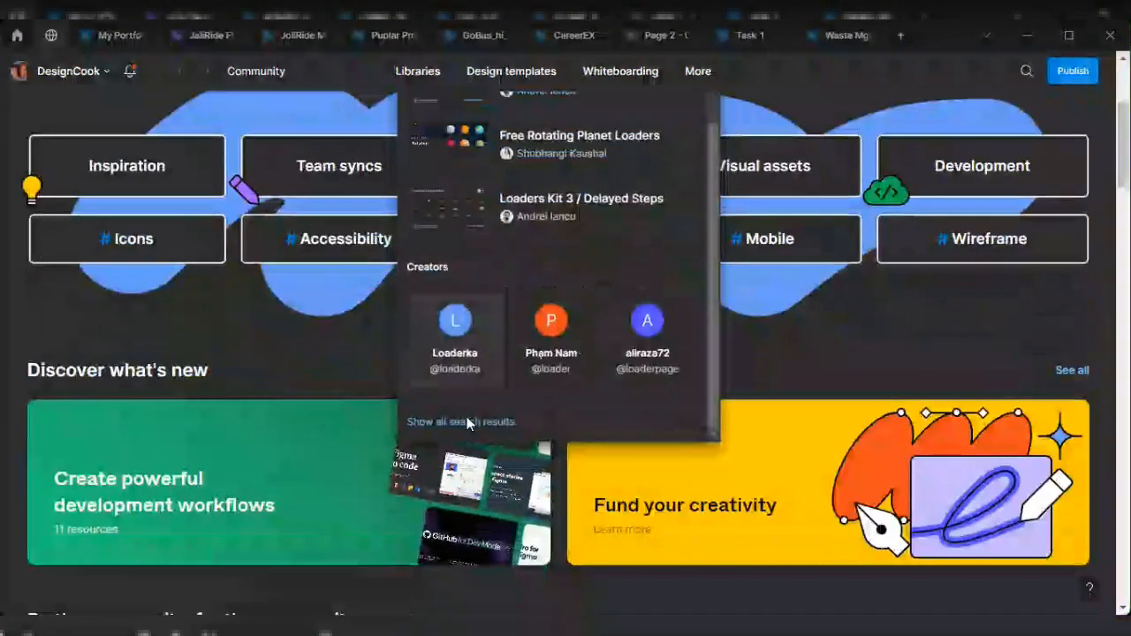
left_click(466, 421)
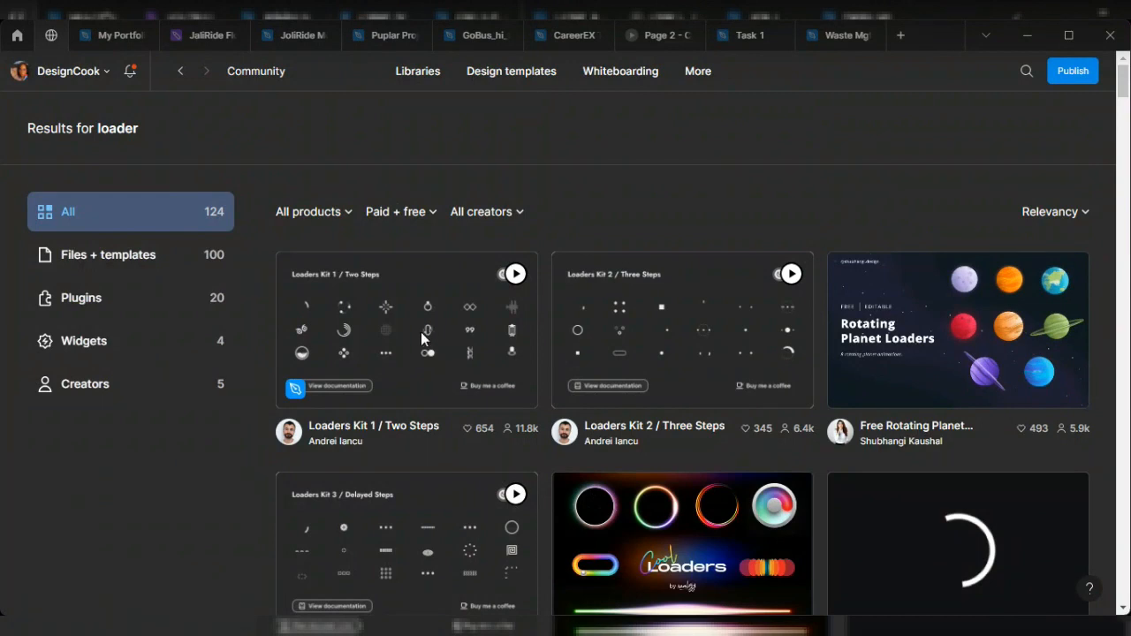
Step: Browse the loader results and open the Loaders Kit 1 / Two Steps community file in Figma
scroll(421, 332, "down", 3)
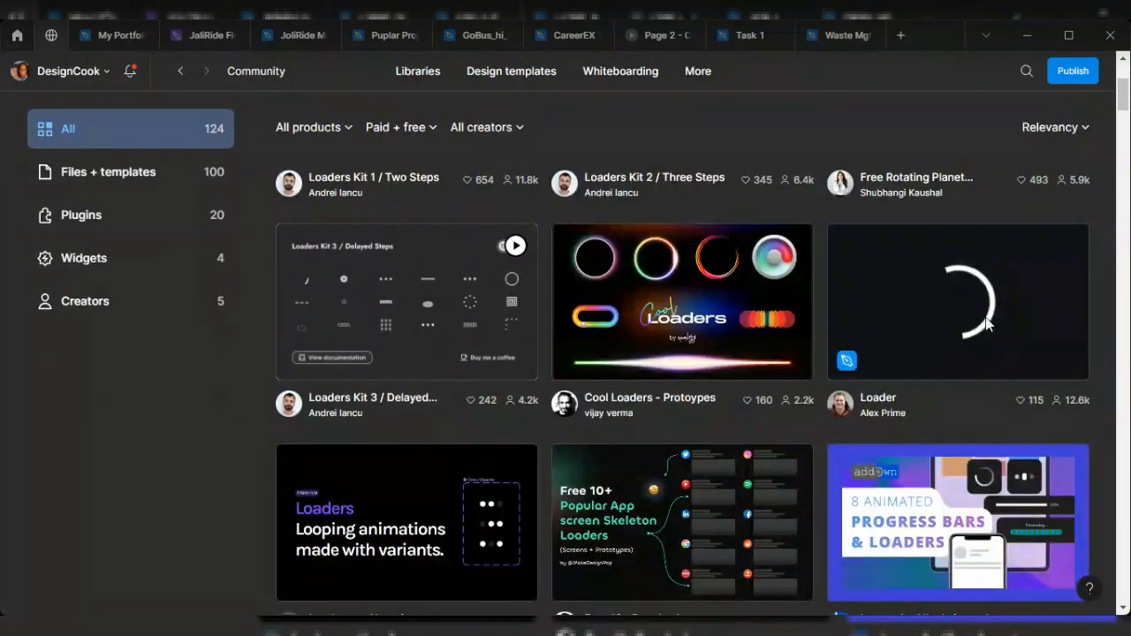
scroll(415, 301, "up", 1)
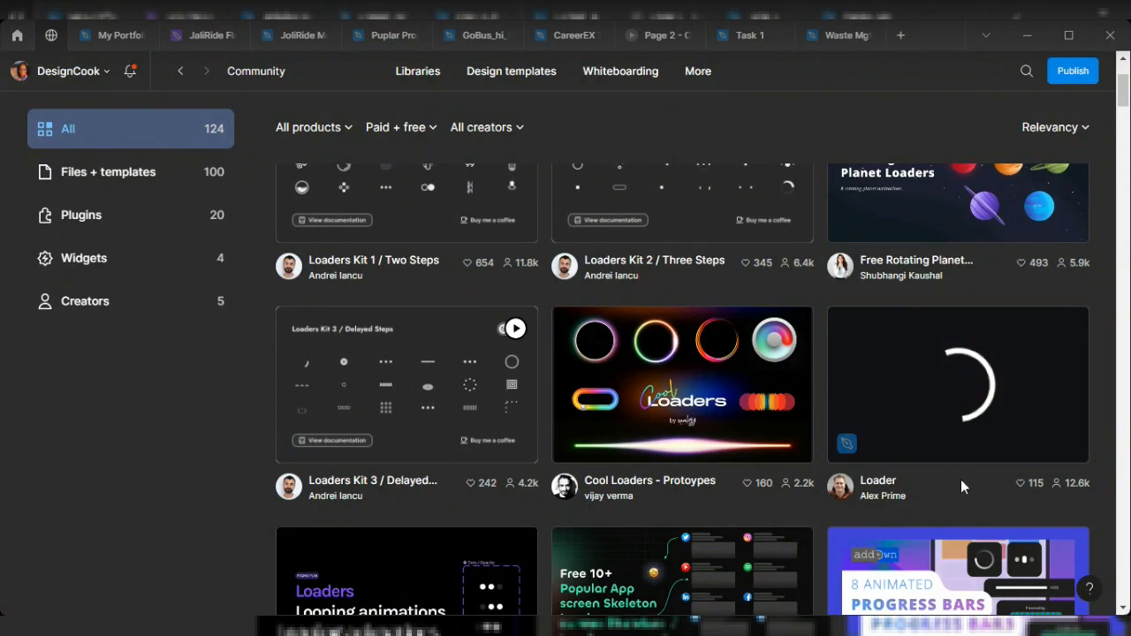
scroll(961, 481, "down", 2)
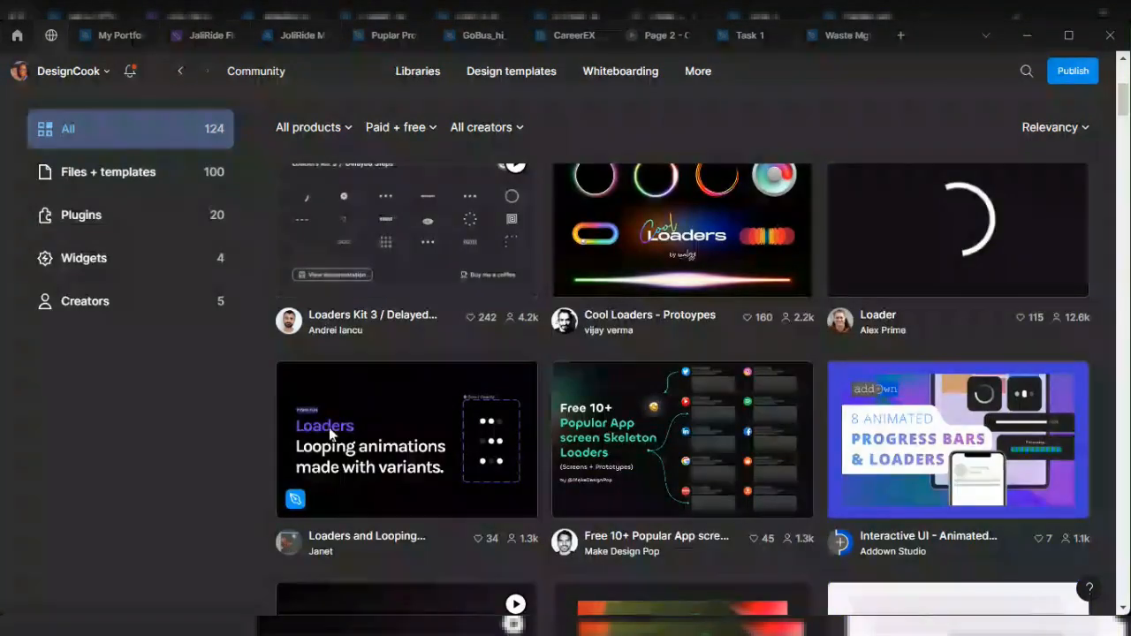
scroll(402, 429, "up", 2)
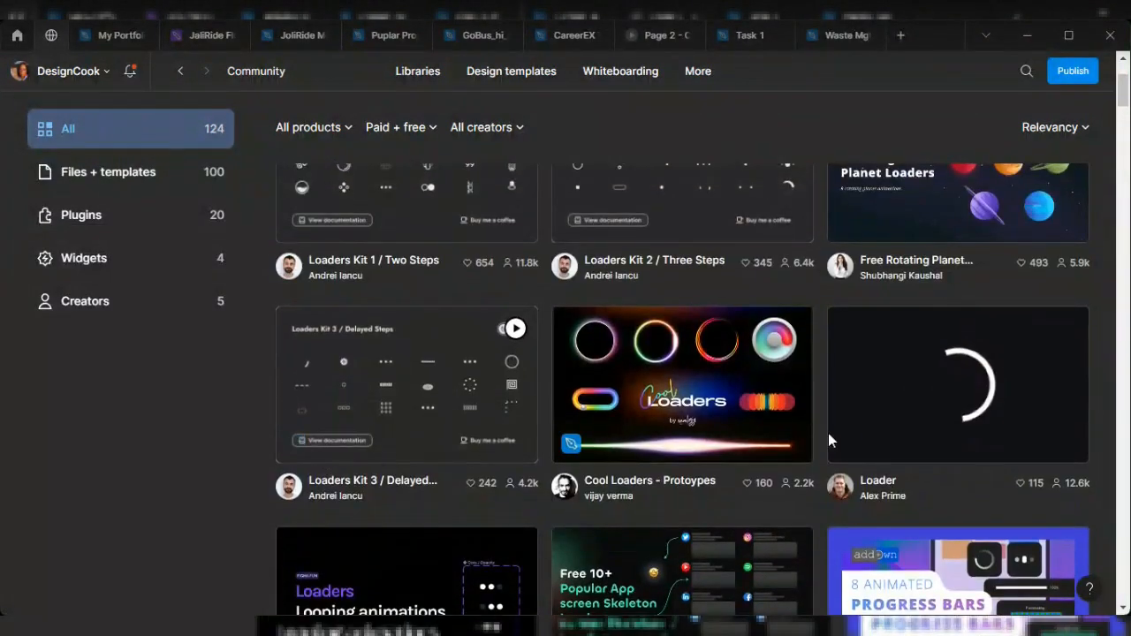
scroll(347, 356, "up", 2)
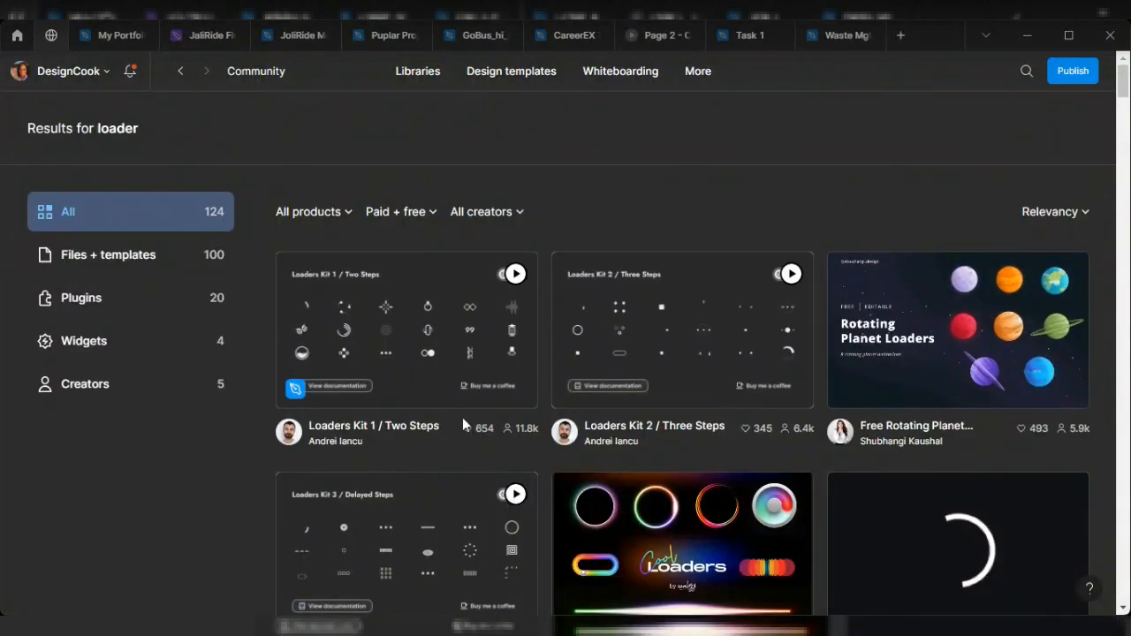
scroll(874, 459, "down", 2)
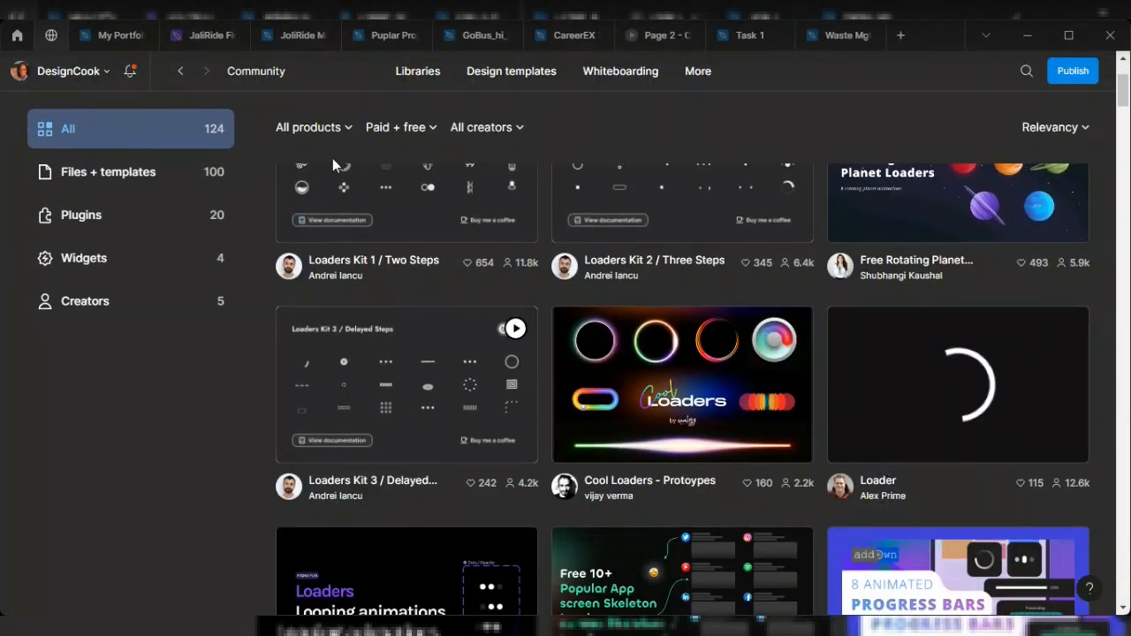
left_click(398, 189)
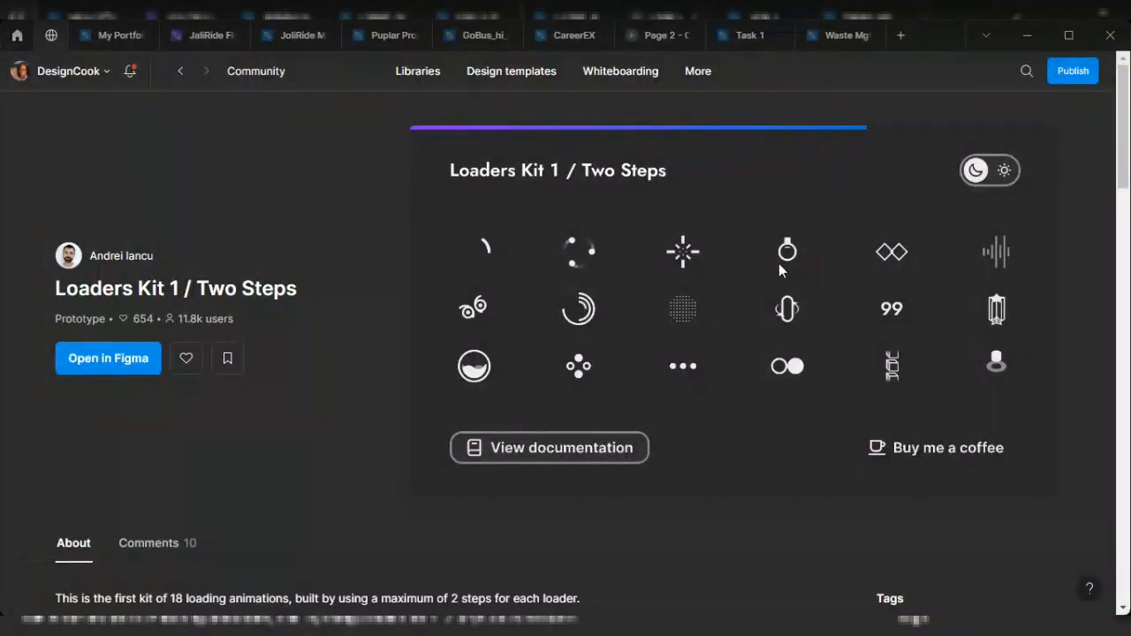
scroll(158, 406, "down", 1)
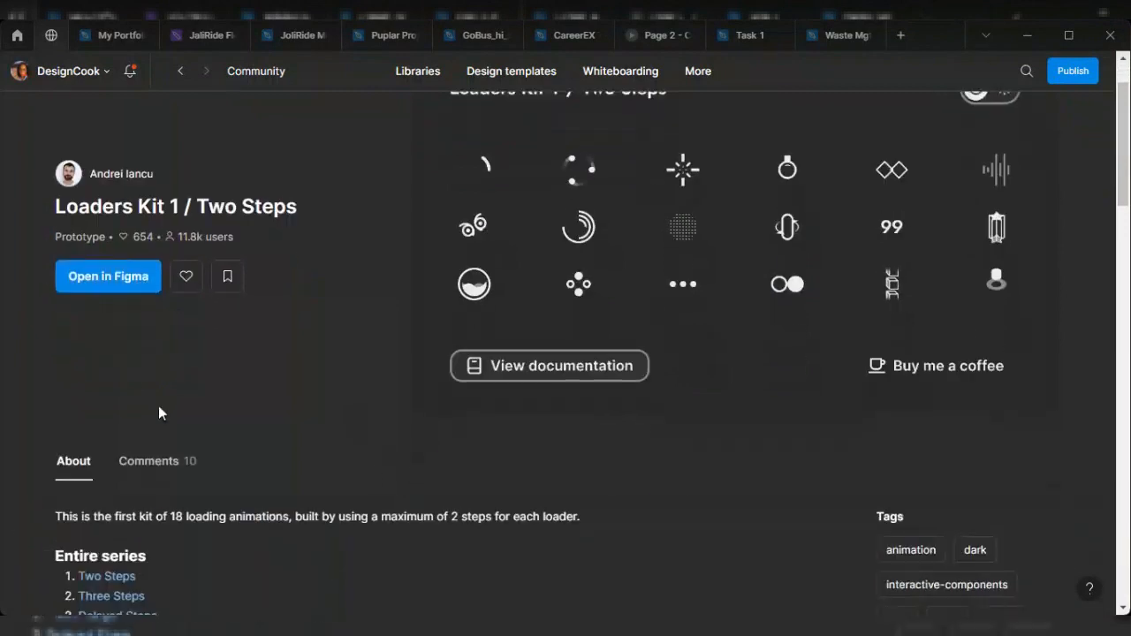
left_click(114, 277)
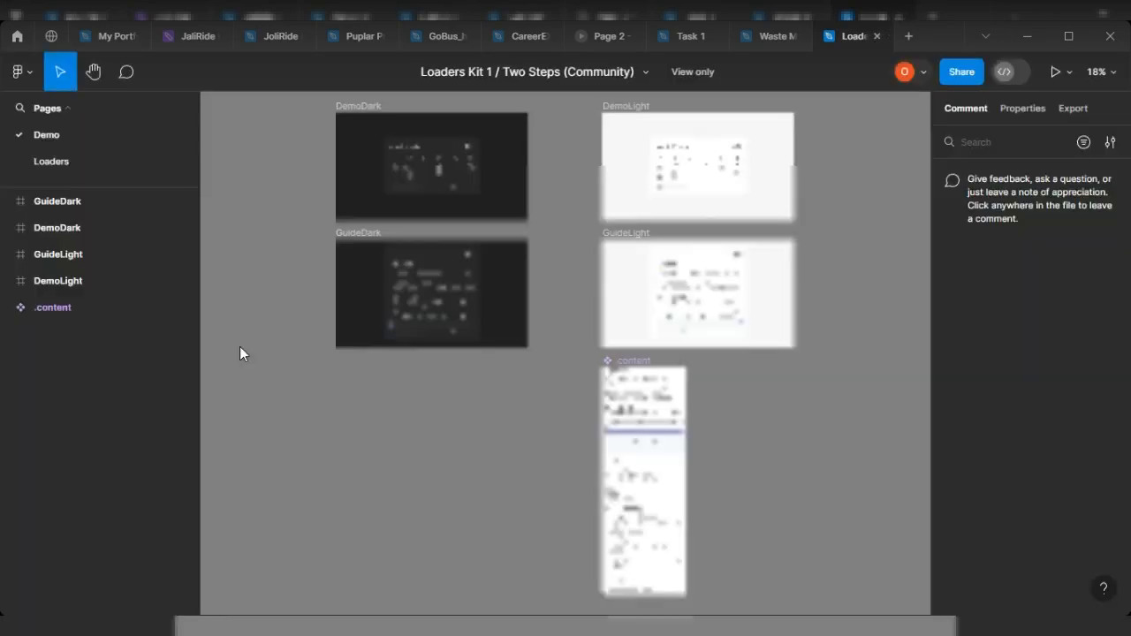
Step: Copy the Loader01 frame from the kit's Loaders page
left_click(44, 158)
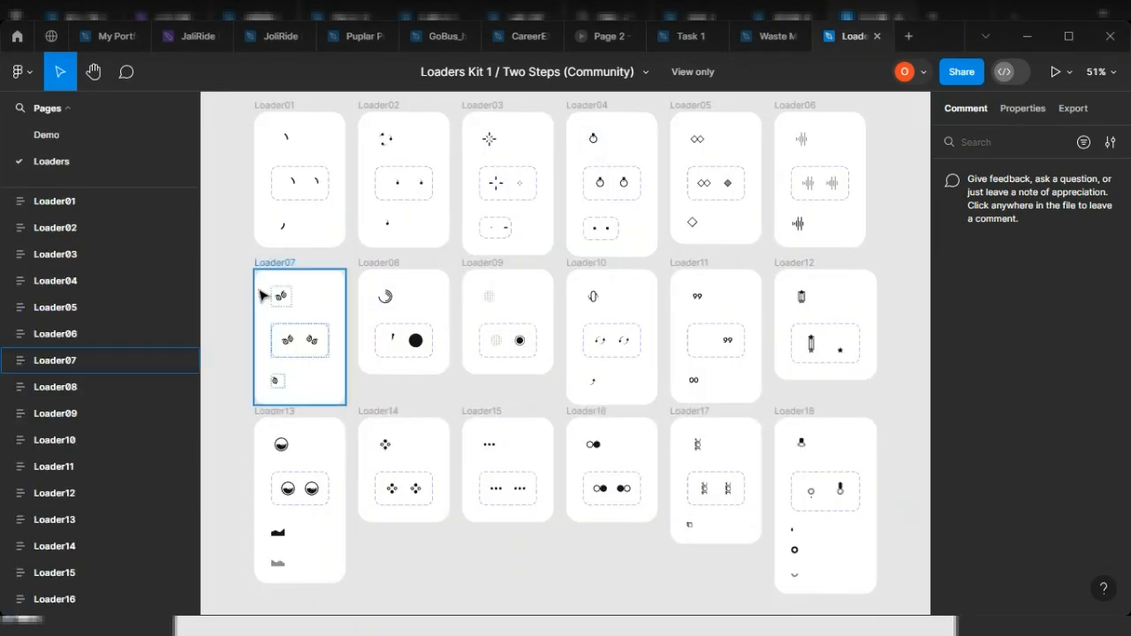
scroll(451, 166, "up", 5)
scroll(468, 297, "down", 2)
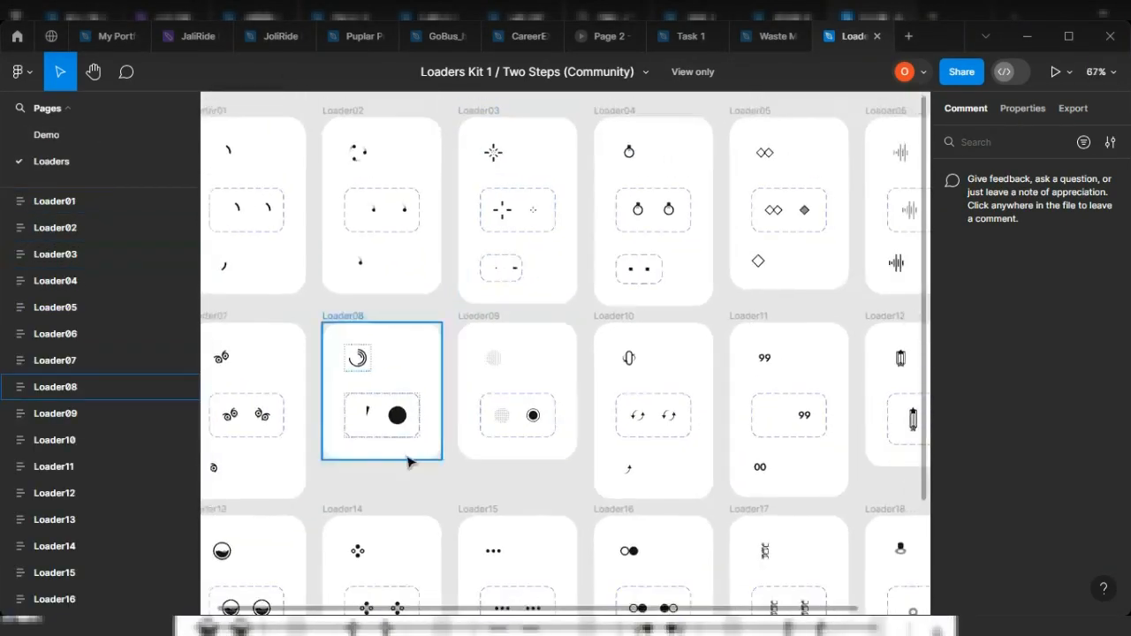
scroll(388, 451, "down", 3)
scroll(467, 448, "down", 3)
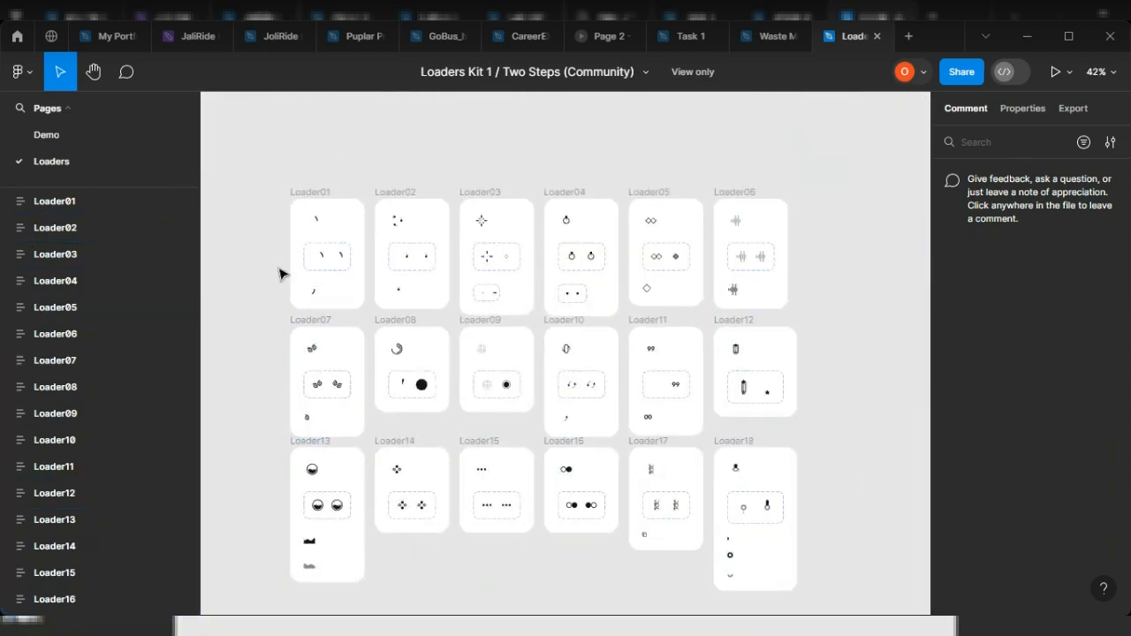
scroll(284, 194, "up", 5)
scroll(480, 320, "down", 2)
left_click(422, 183)
left_click(413, 169)
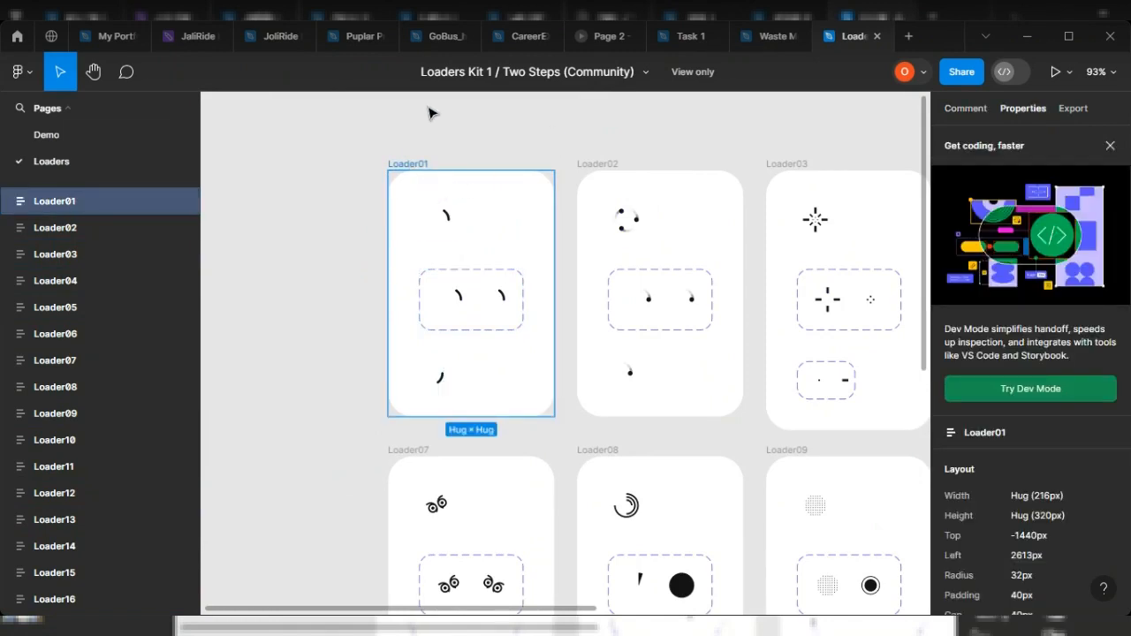
Step: Return to the CareerEX Task File and paste the Loader01 frame on the empty canvas beside the Congrats screen
left_click(681, 40)
mouse_move(768, 39)
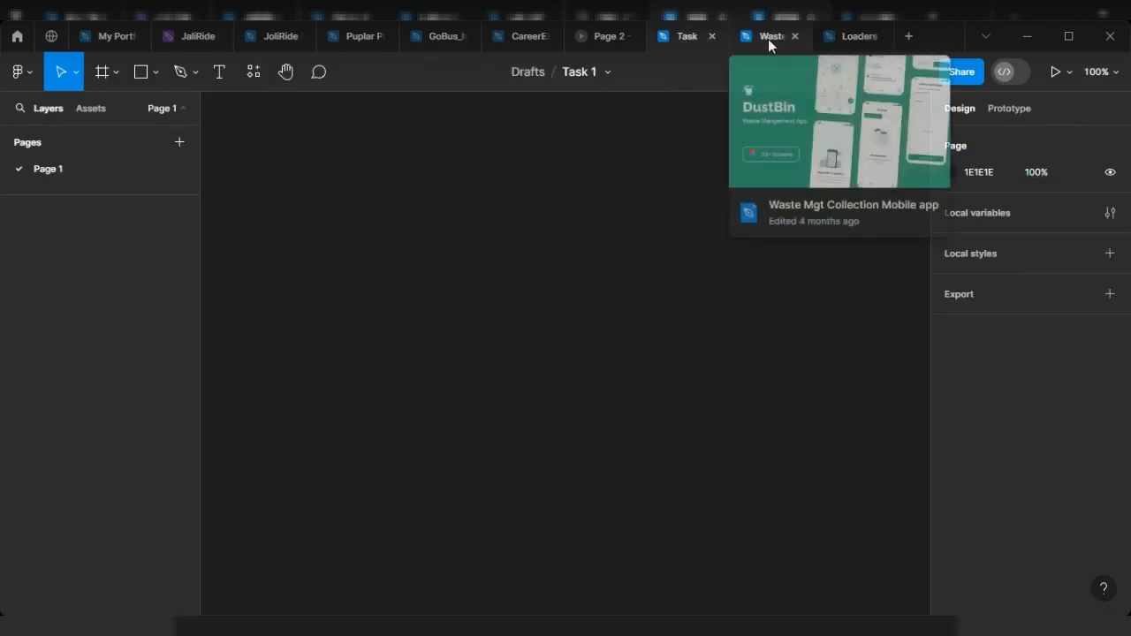
left_click(511, 39)
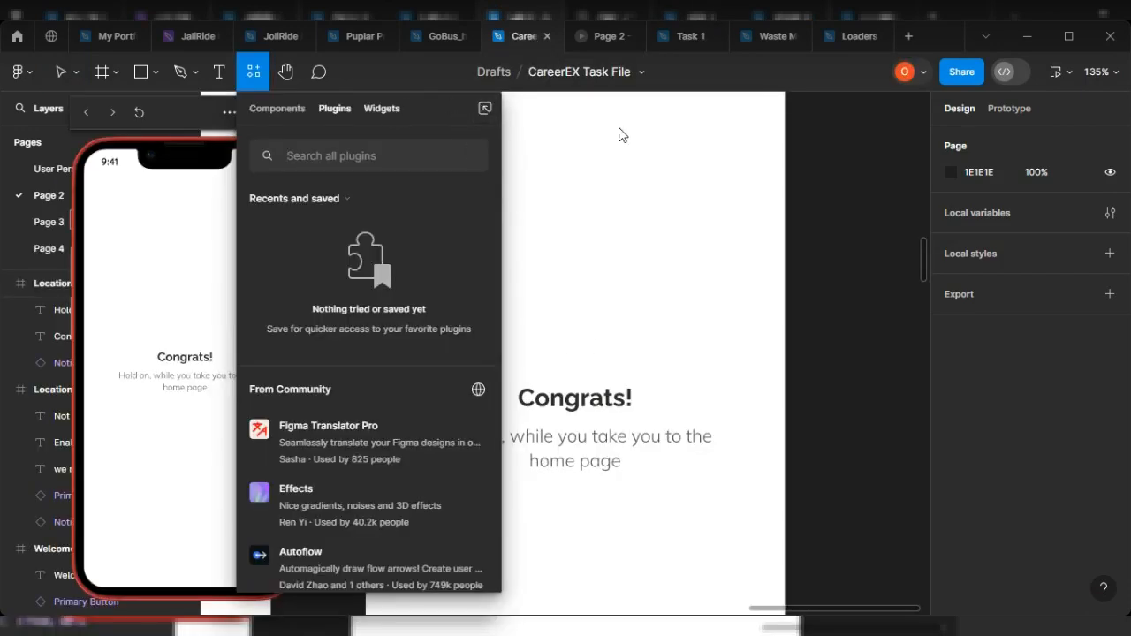
left_click(815, 166)
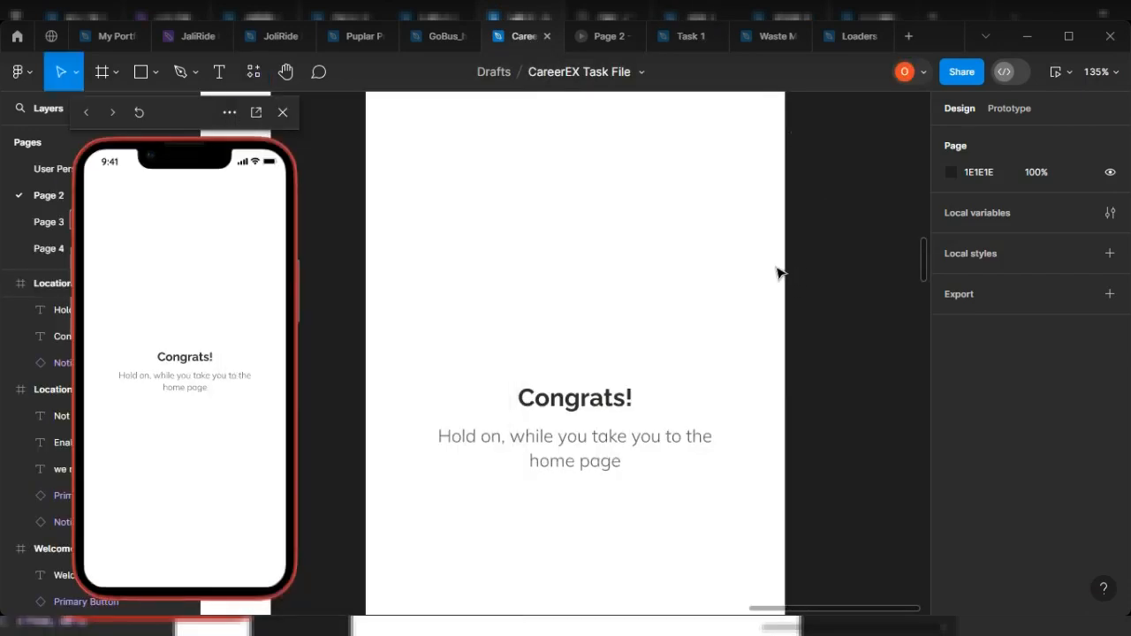
scroll(647, 312, "down", 2)
scroll(471, 358, "right", 2)
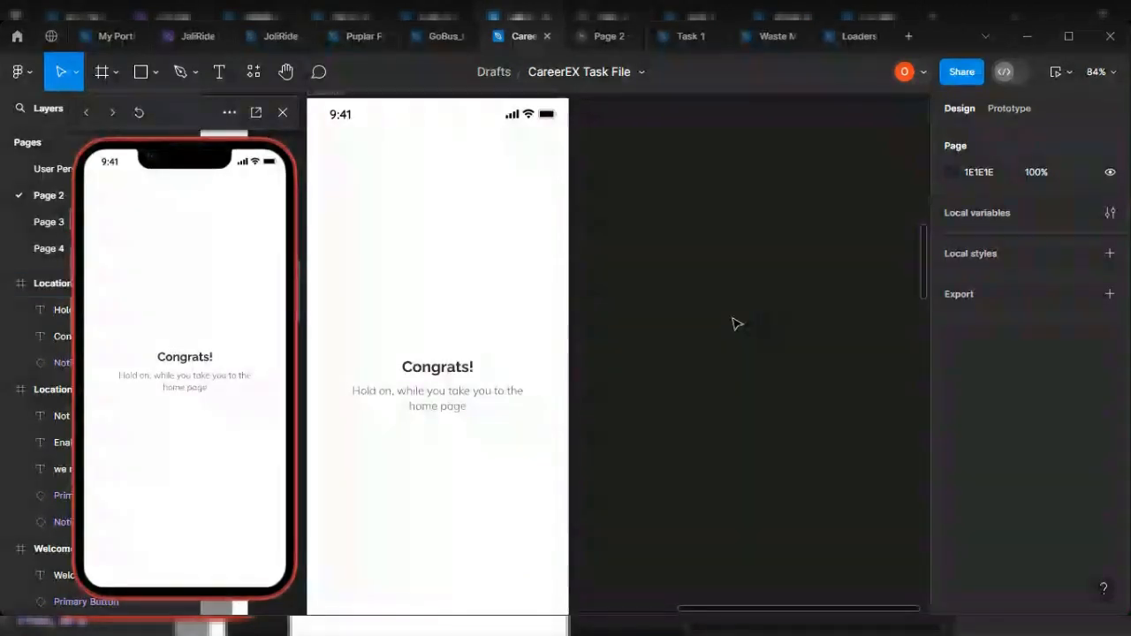
key("ctrl+v")
left_click_drag(580, 295, 755, 292)
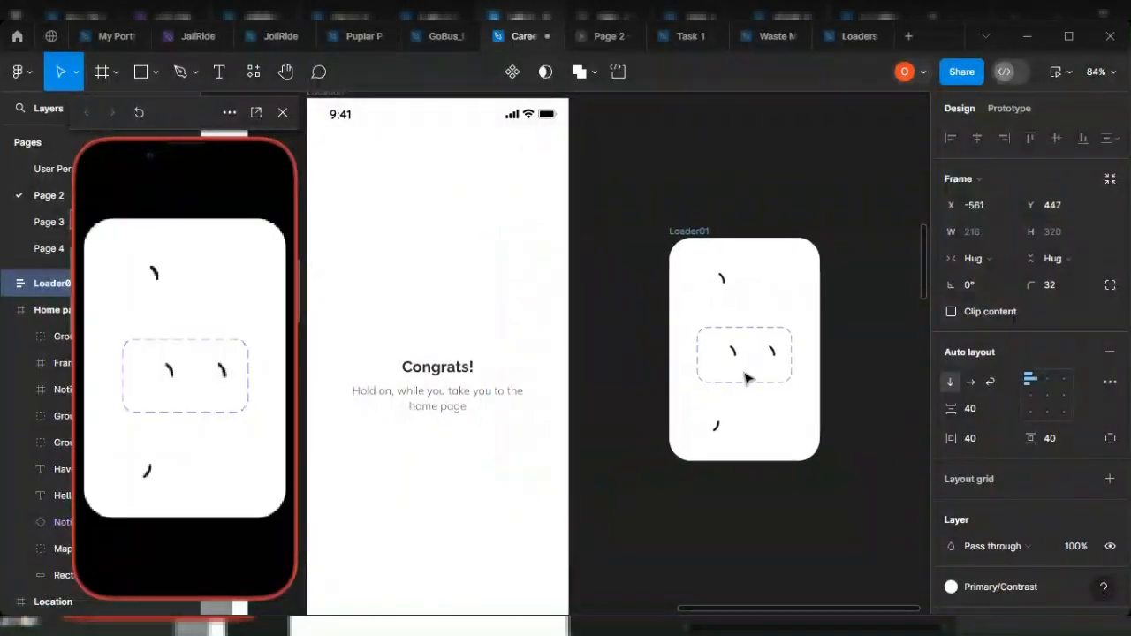
Step: Move the 48 × 48 Loader component out of Loader01 into the Congrats screen, centred above the heading at about X 163, Y 277
double_click(729, 357)
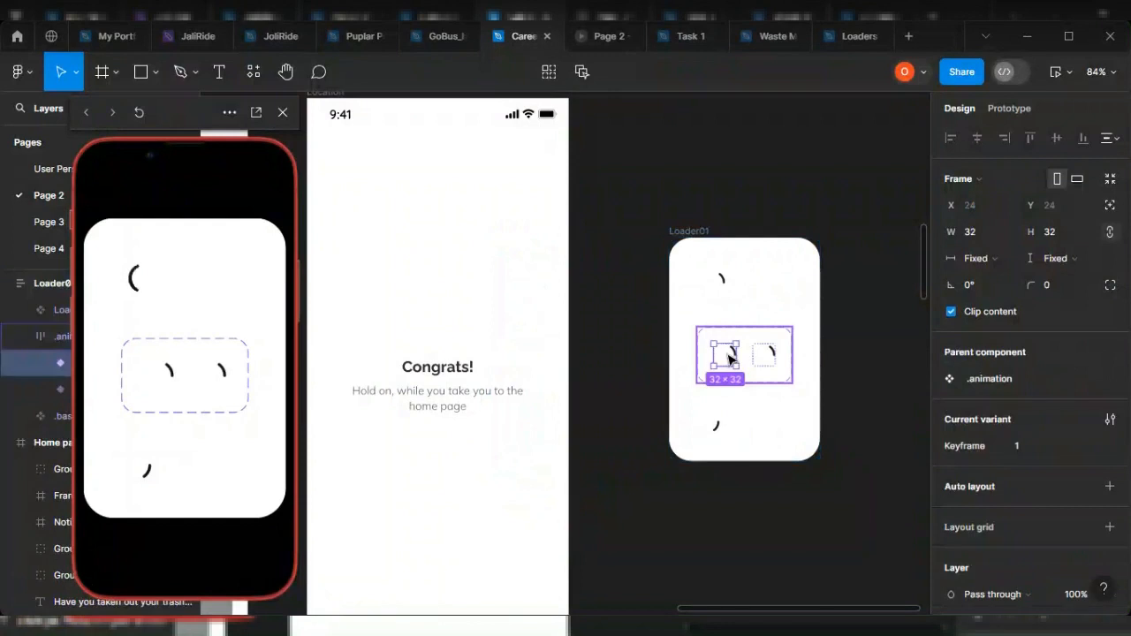
left_click(712, 282)
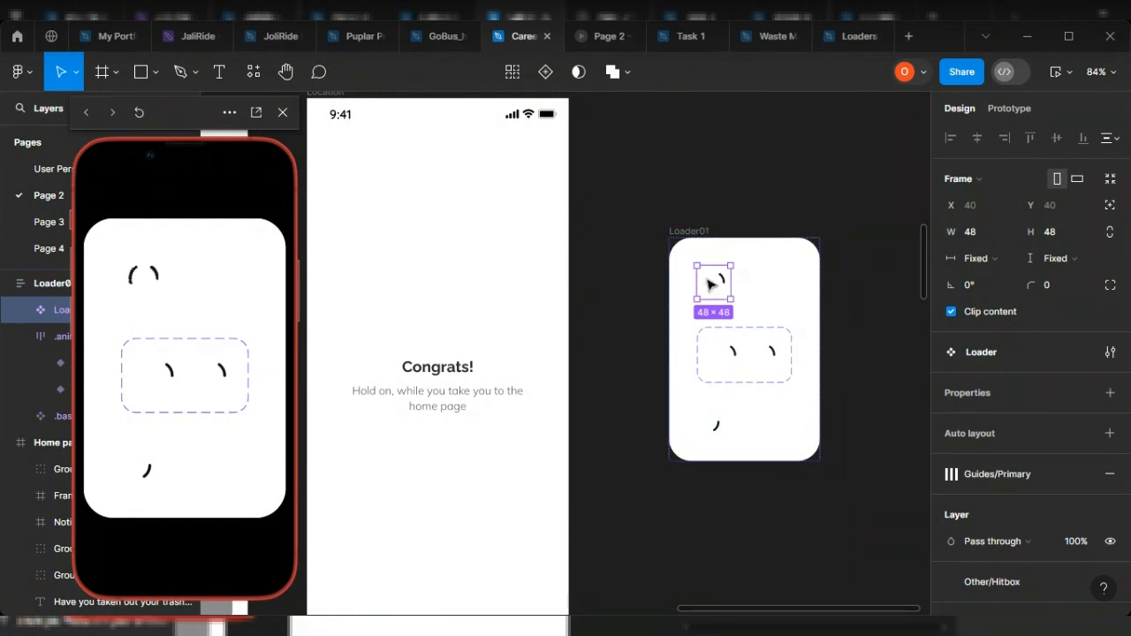
left_click_drag(706, 272, 435, 310)
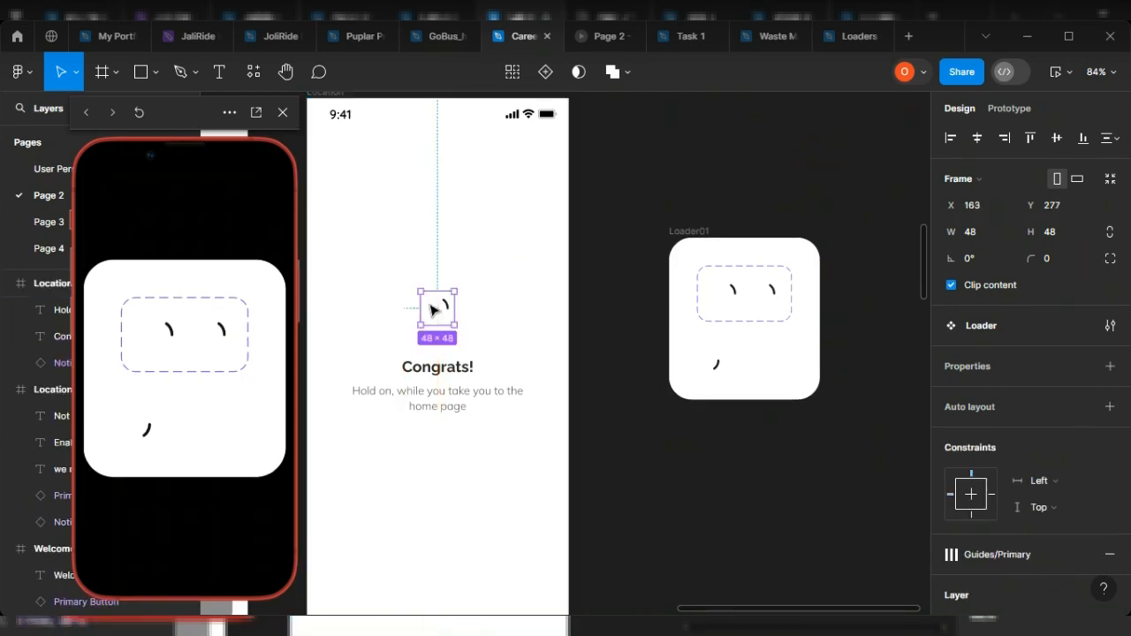
Step: Move the leftover Loader01 frame up, clear of the screens, and select the Congrats screen's Location frame to preview it
left_click(700, 243)
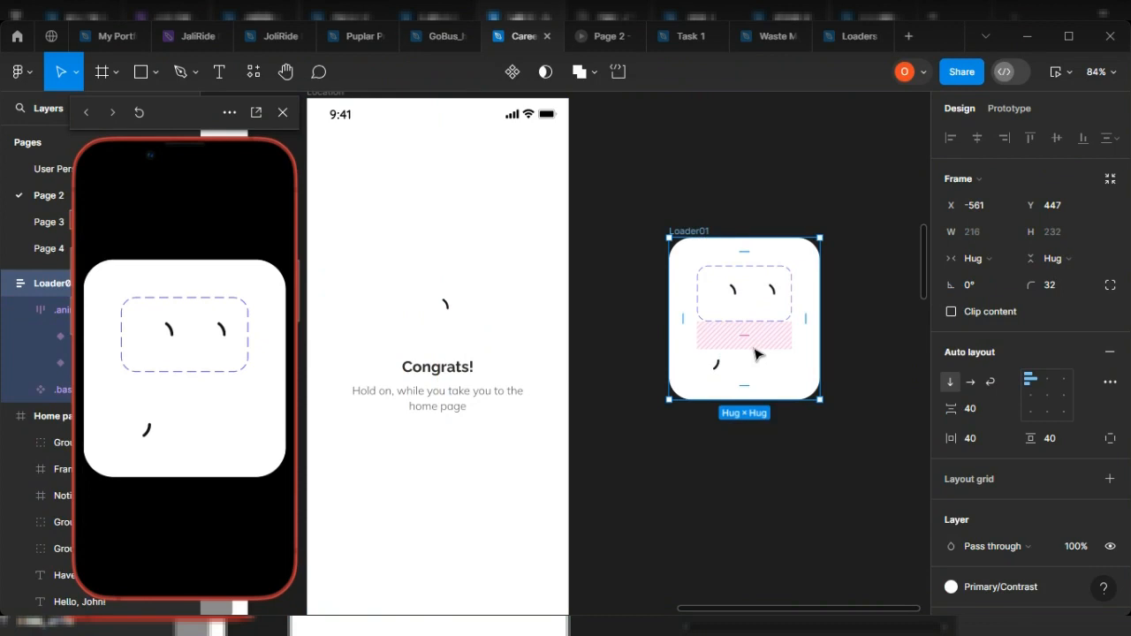
left_click_drag(770, 292, 625, 211)
left_click(328, 329)
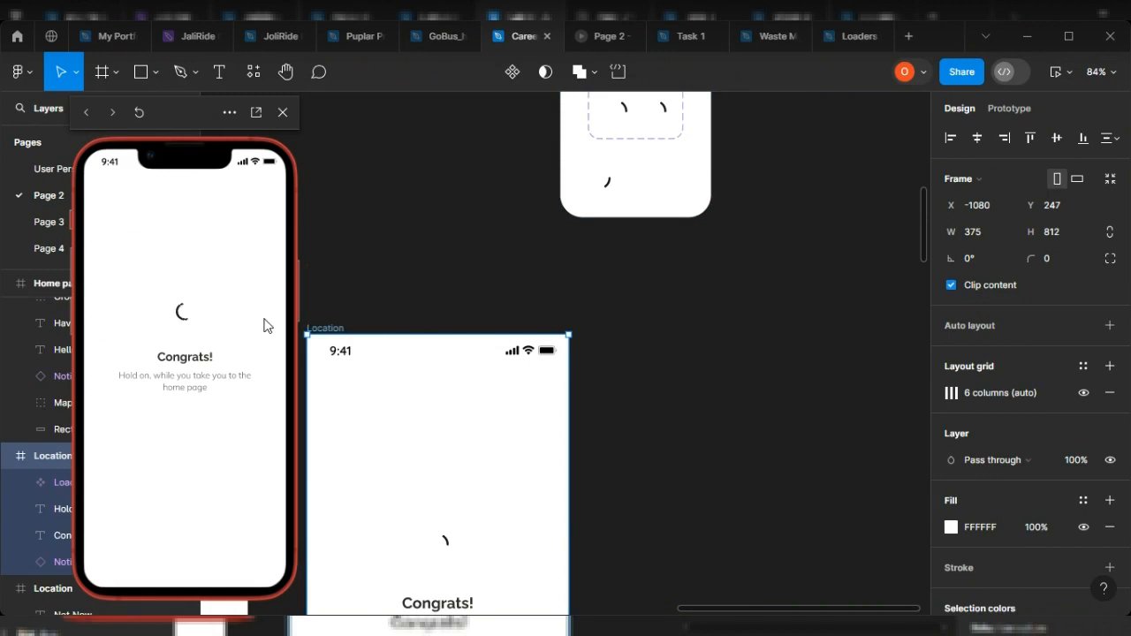
Step: Scale the Loader above the Congrats heading up to about 71 × 71 with the Scale tool and return to the Move tool
scroll(513, 374, "down", 4)
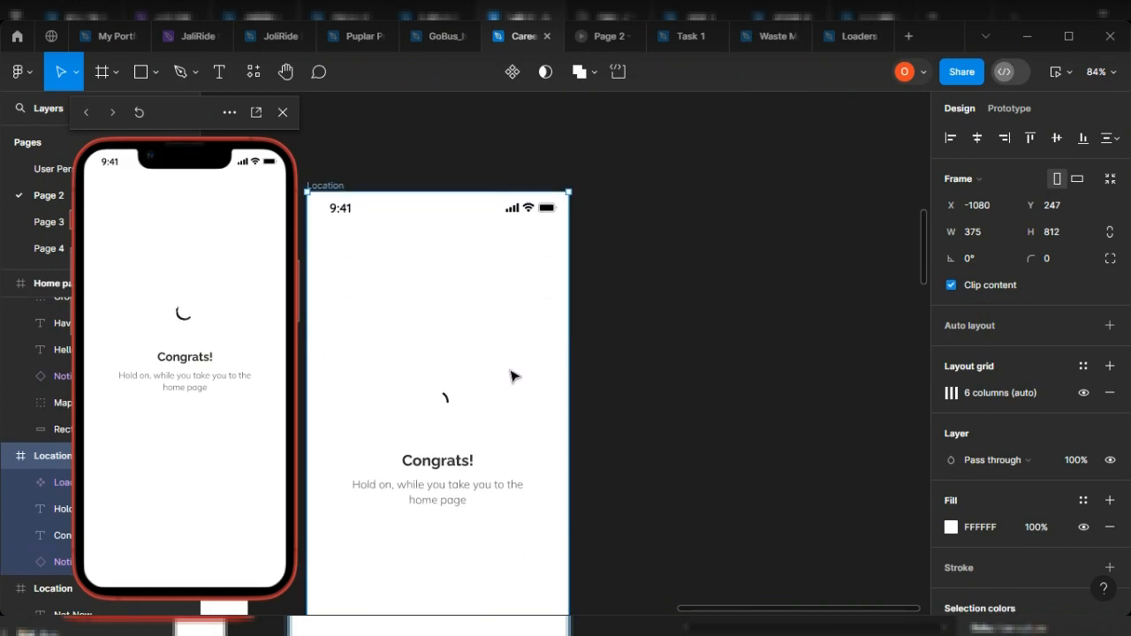
left_click(439, 398)
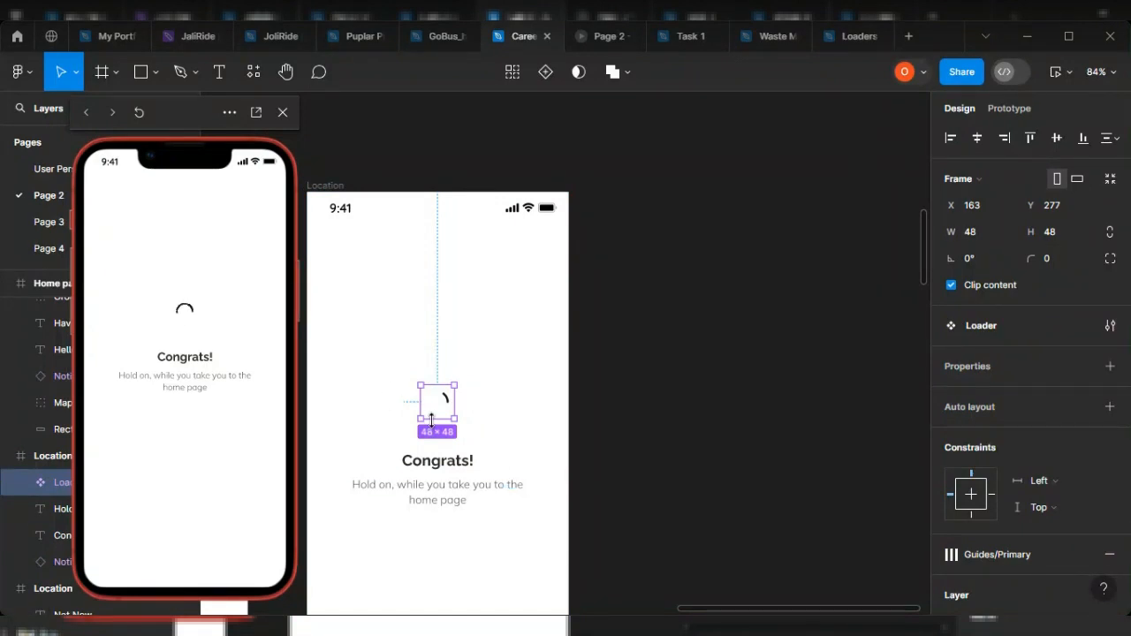
key("l")
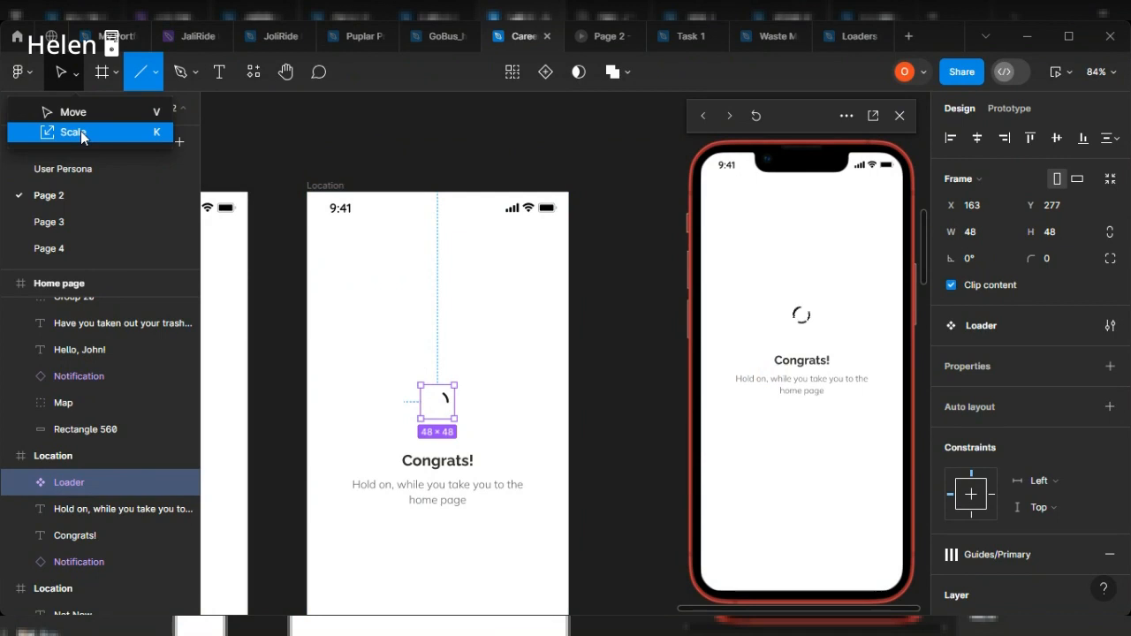
left_click(81, 136)
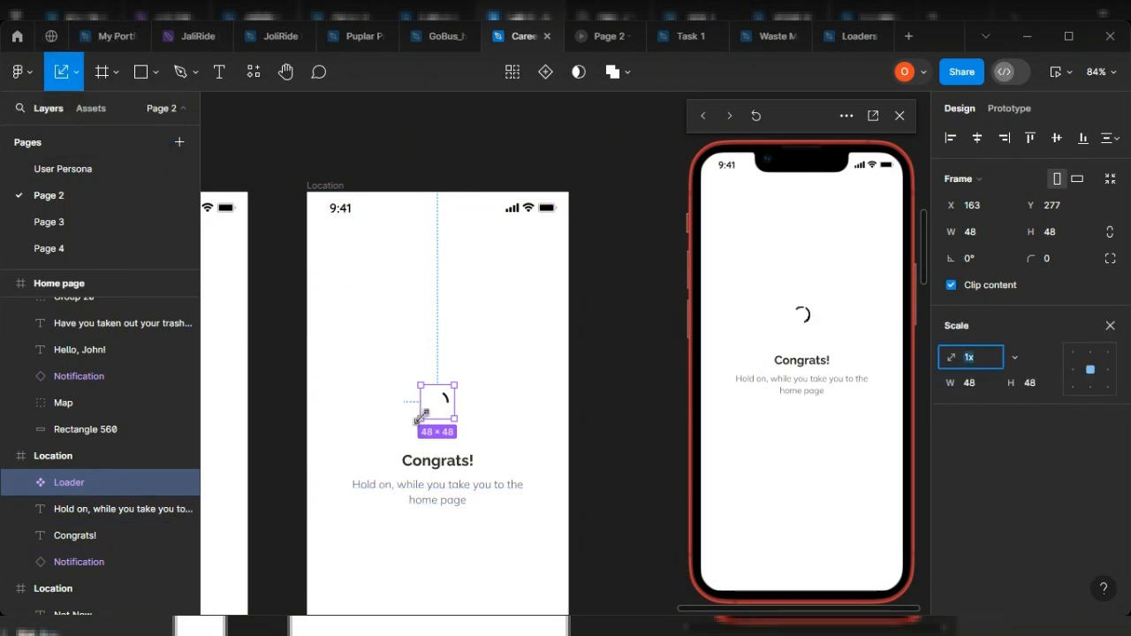
left_click_drag(419, 417, 409, 434)
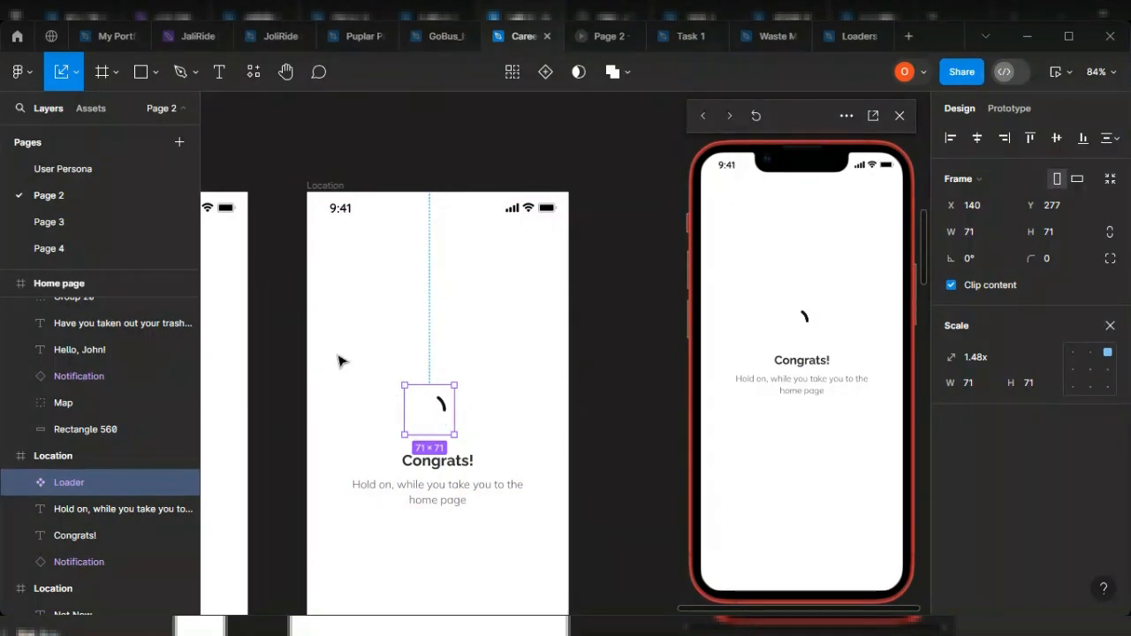
left_click(79, 73)
left_click(78, 112)
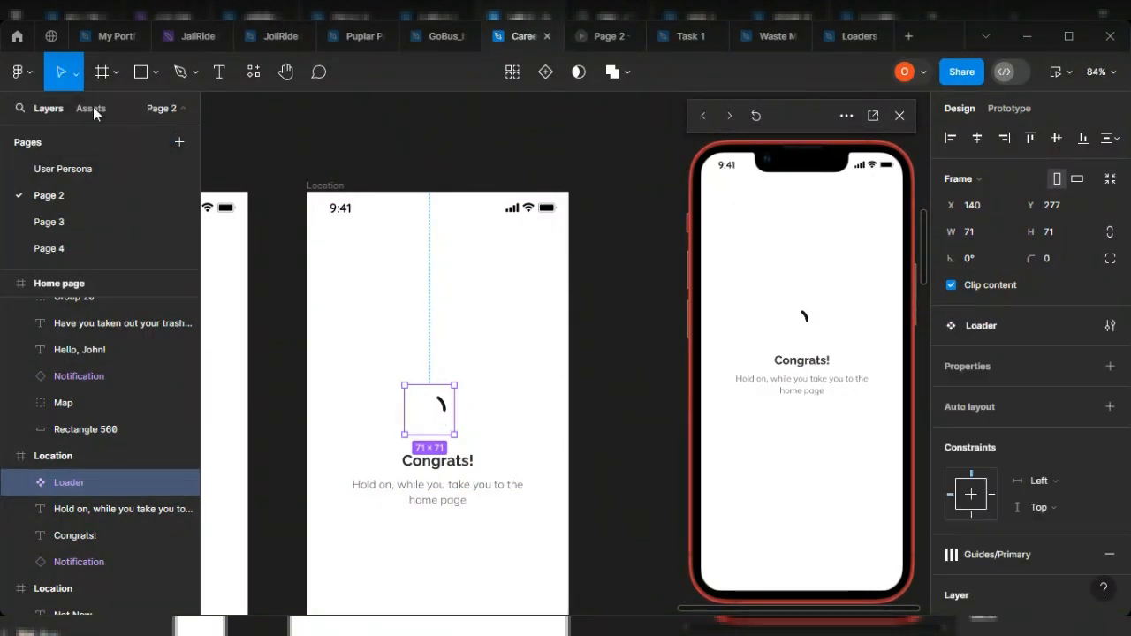
Step: Reposition the Loader centred above the Congrats heading at X 152, Y 279, check its alignment in the preview, and close the preview
left_click_drag(428, 415, 434, 420)
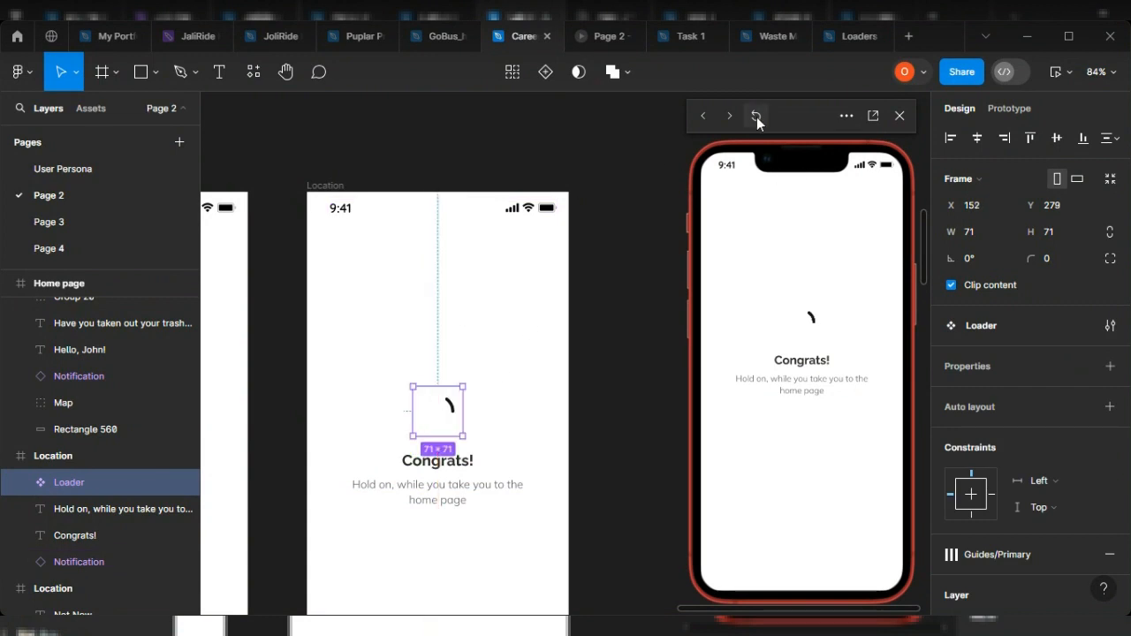
left_click_drag(789, 113, 151, 122)
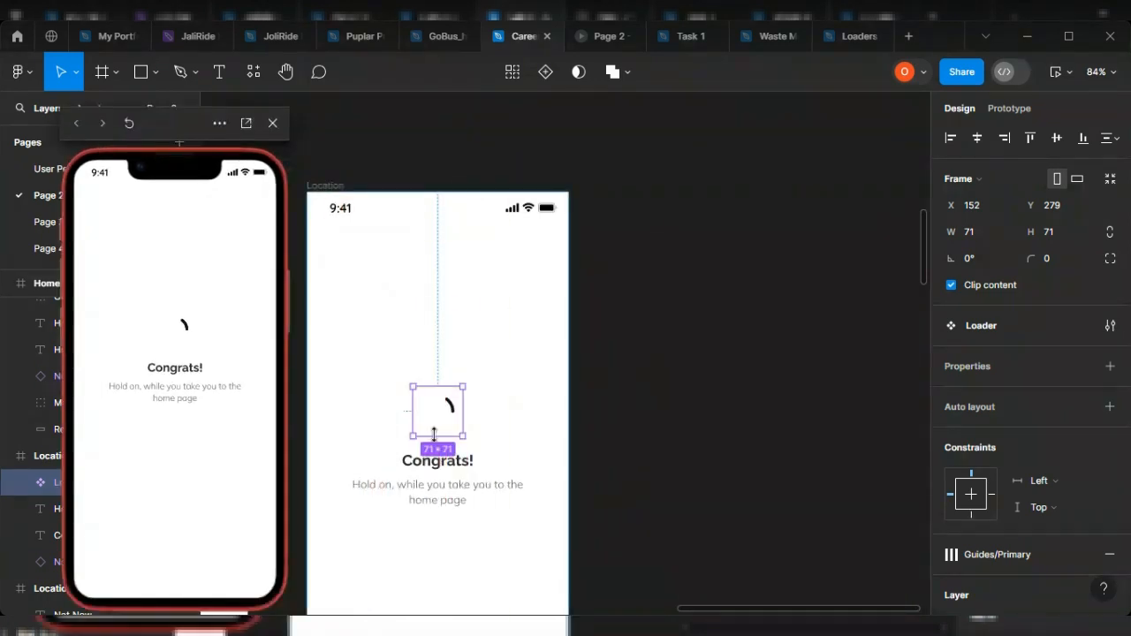
left_click(318, 186)
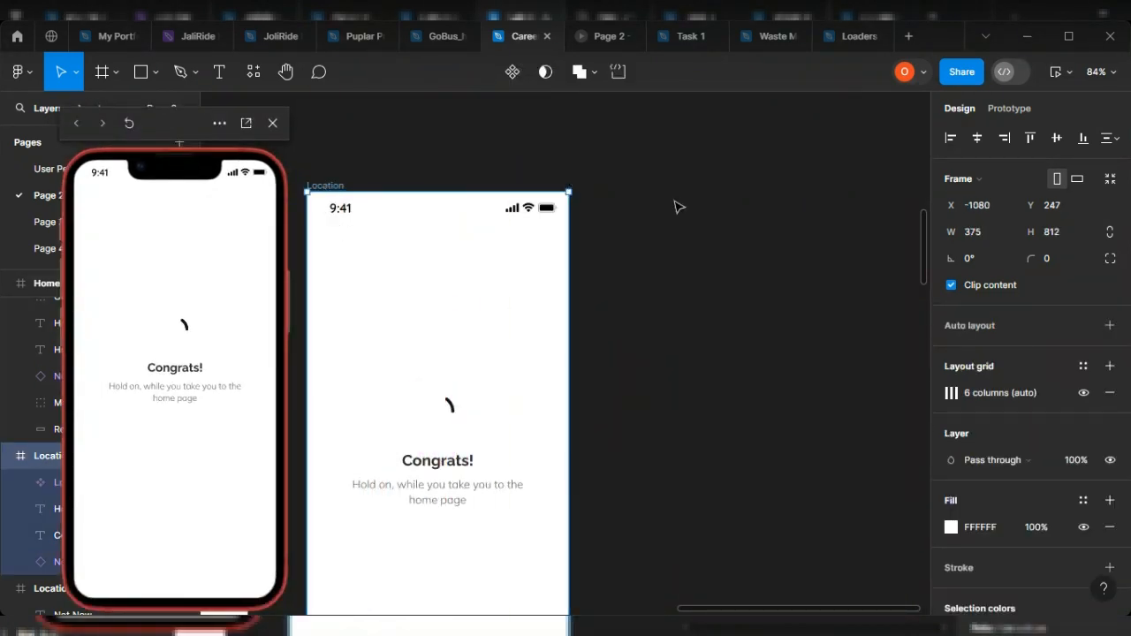
left_click(271, 123)
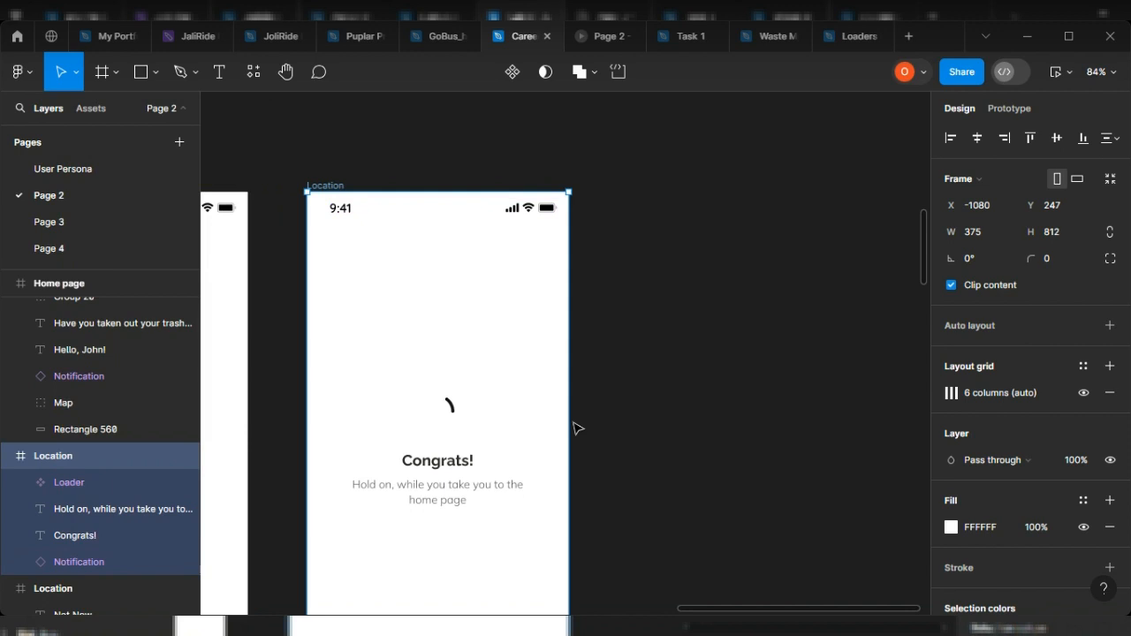
Step: Link the "Not Now" text on the Enable your Location screen to the Congrats screen with an on-tap, instant Navigate to interaction
left_click(732, 486)
scroll(735, 485, "down", 8)
scroll(716, 371, "up", 5)
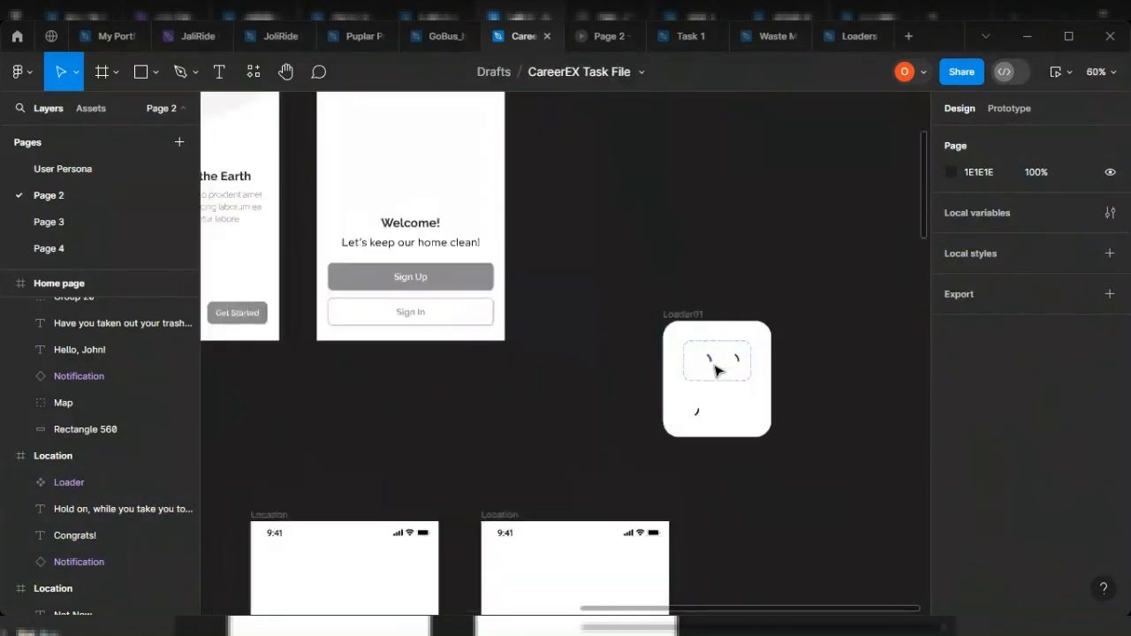
scroll(787, 462, "down", 5)
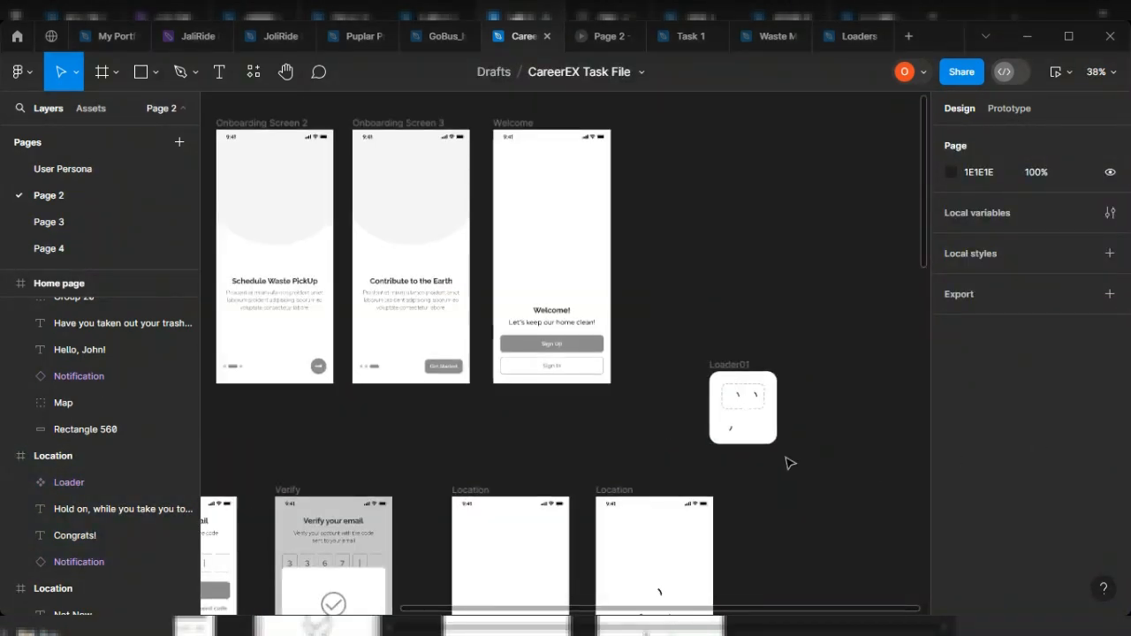
scroll(628, 488, "up", 3)
scroll(610, 492, "up", 2)
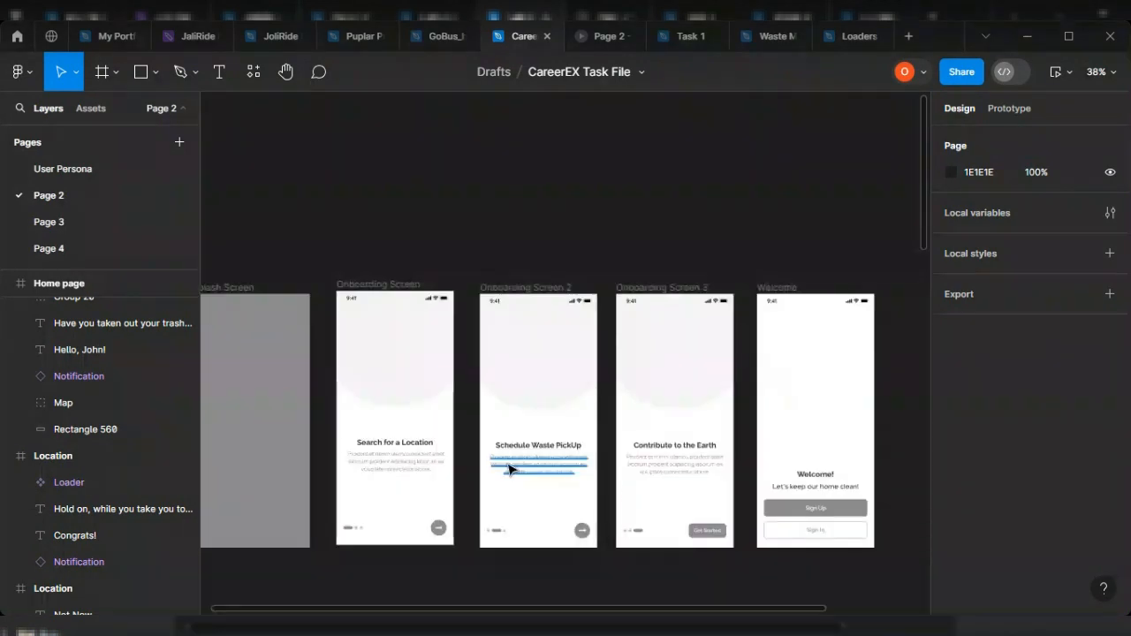
scroll(505, 468, "down", 4)
scroll(485, 439, "left", 3)
scroll(485, 439, "down", 3)
scroll(817, 339, "up", 2)
left_click(1020, 111)
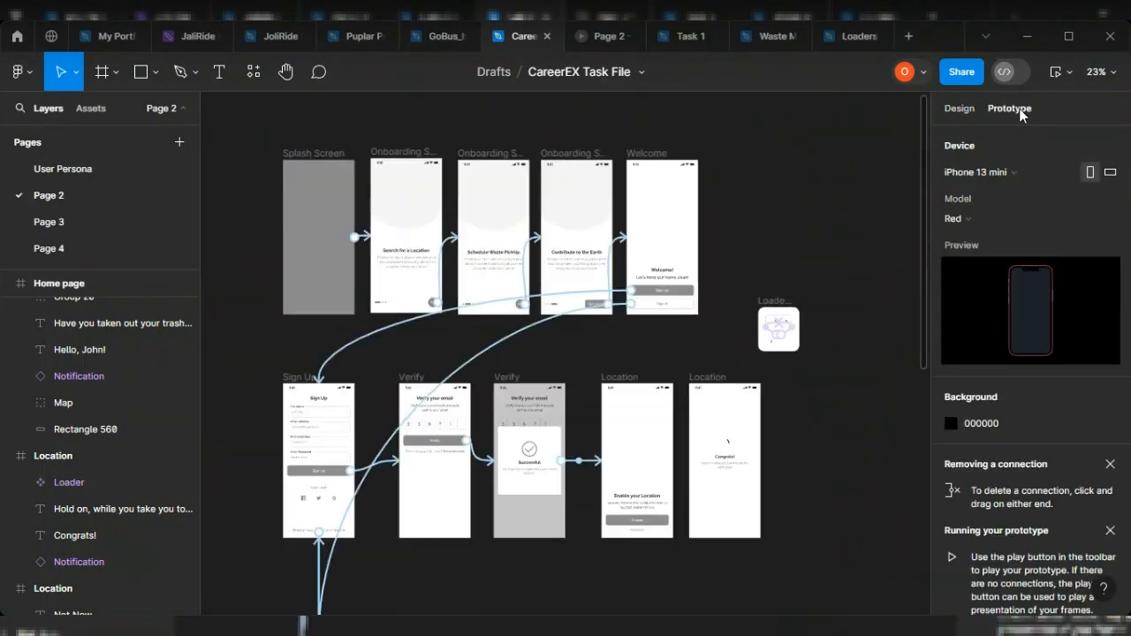
scroll(697, 533, "up", 5)
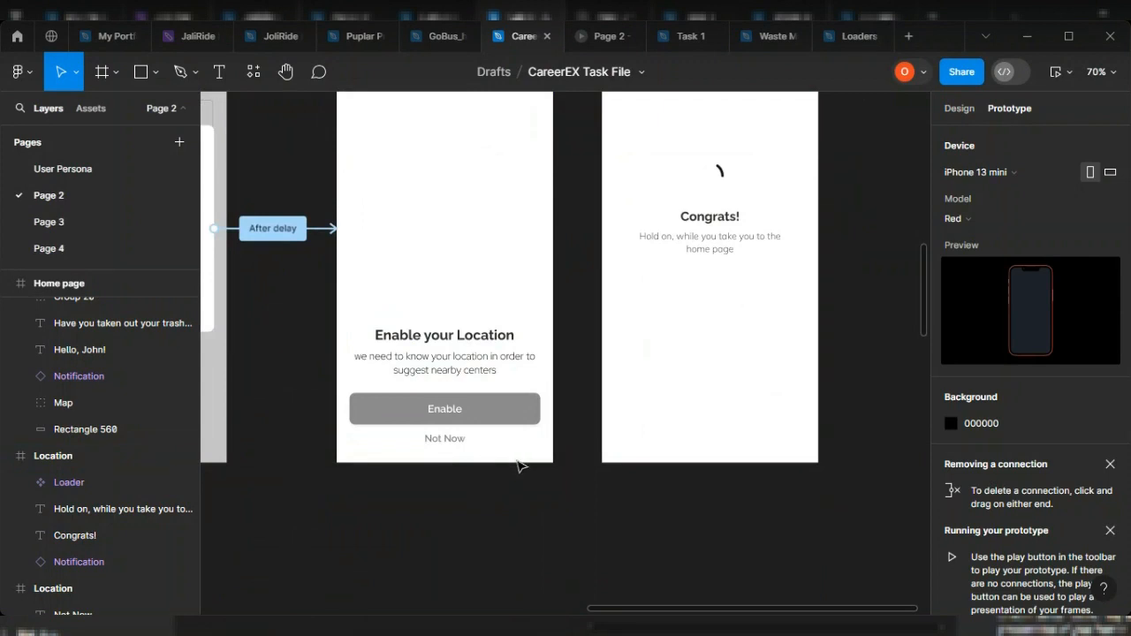
left_click(458, 439)
left_click_drag(468, 444, 619, 296)
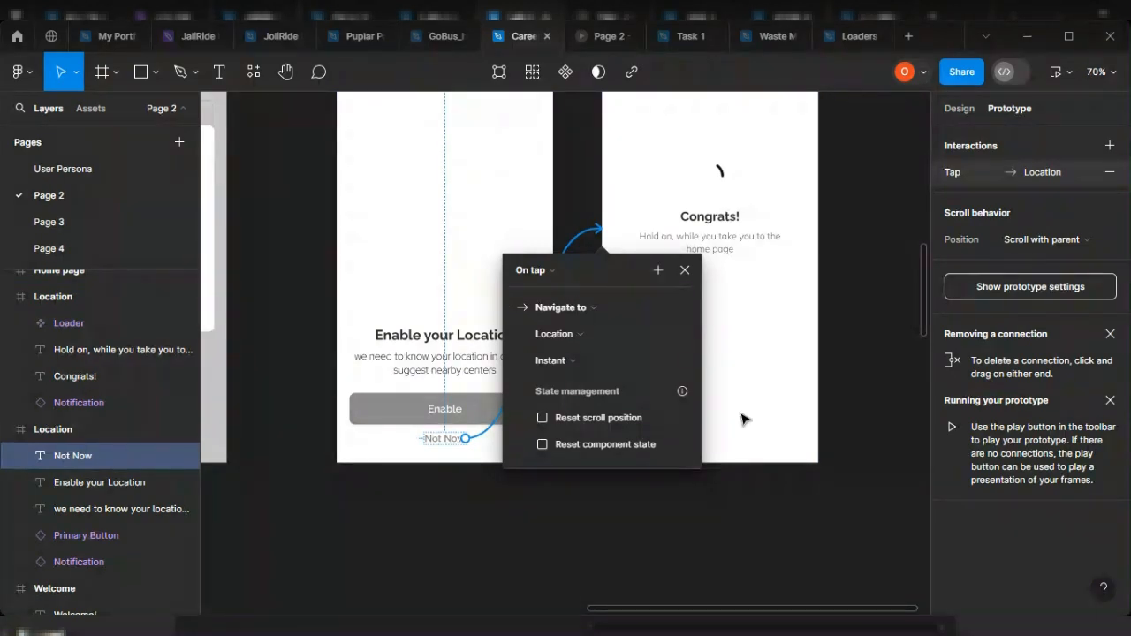
left_click(873, 425)
Step: Move the leftover Loader01 frame from Page 2 to Page 3 by cutting and pasting it, and return to Page 2
scroll(873, 425, "down", 6)
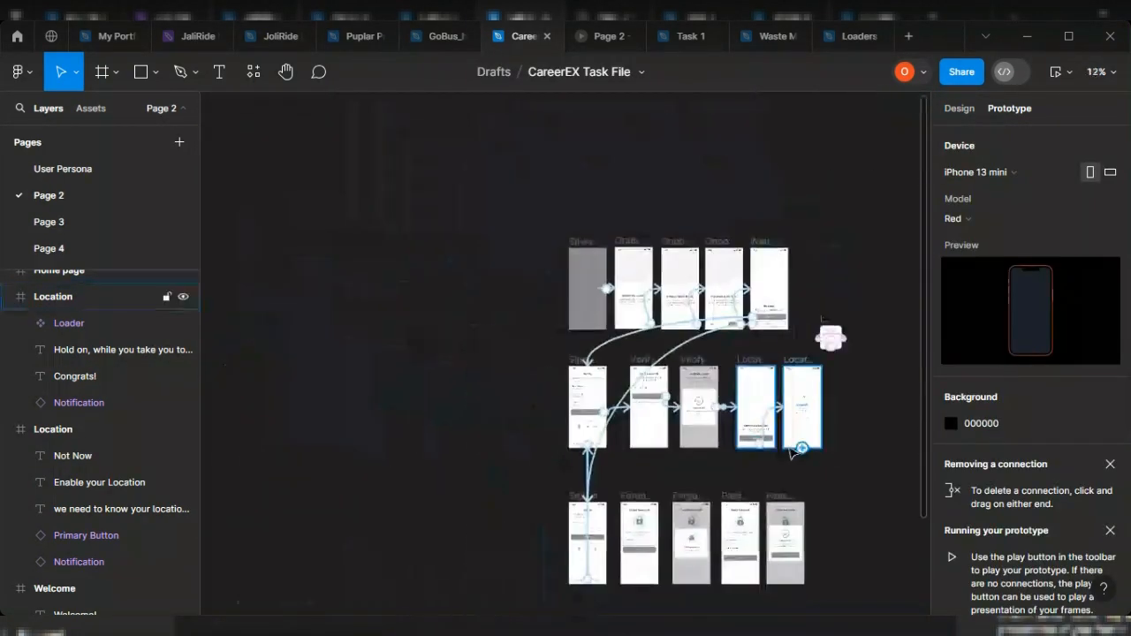
scroll(821, 249, "right", 5)
scroll(746, 278, "up", 5)
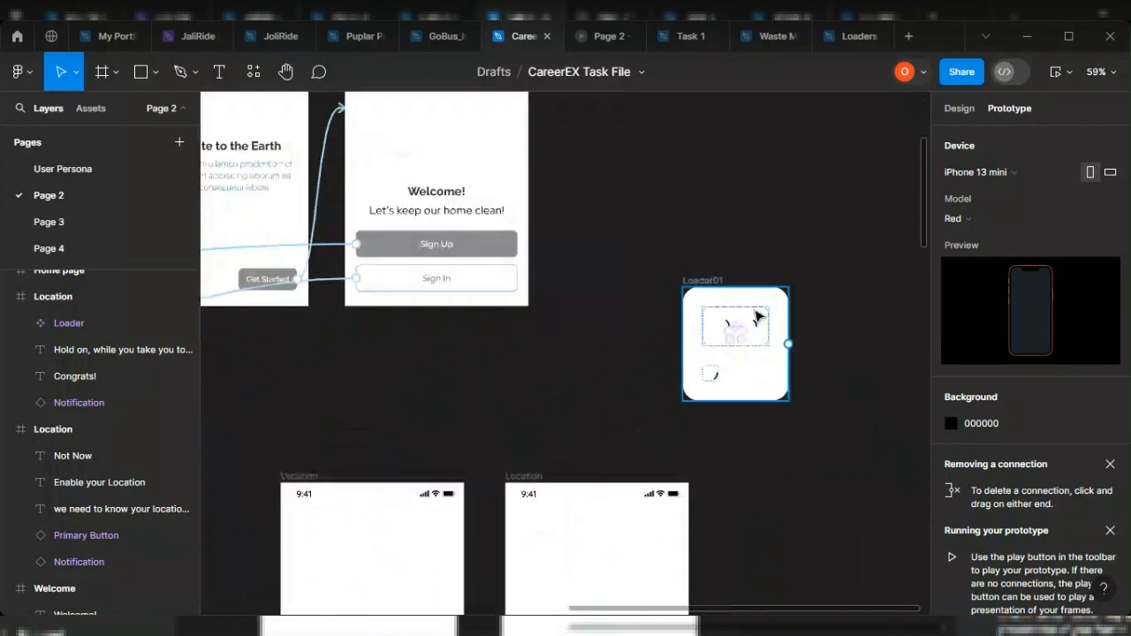
scroll(783, 373, "down", 6)
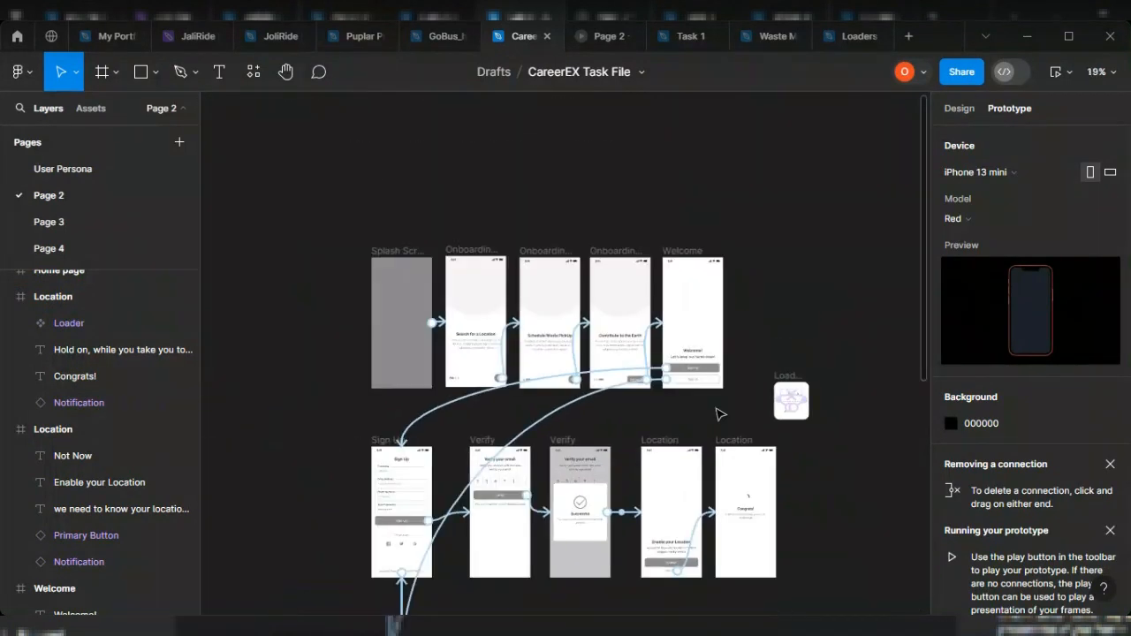
left_click(959, 108)
left_click(787, 375)
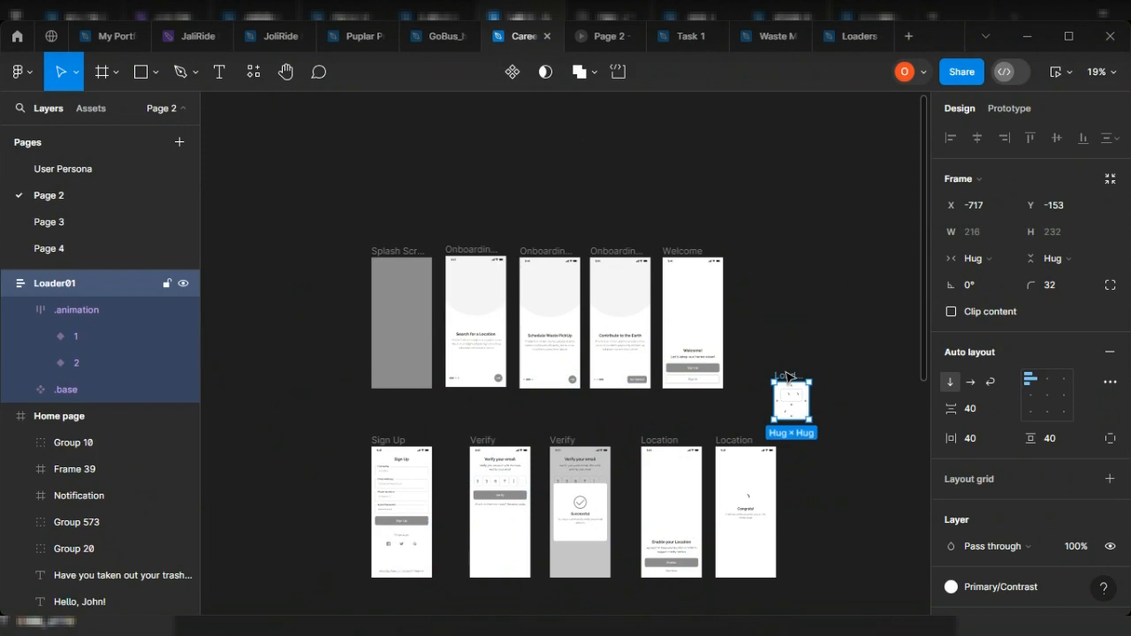
key("Escape")
left_click(62, 221)
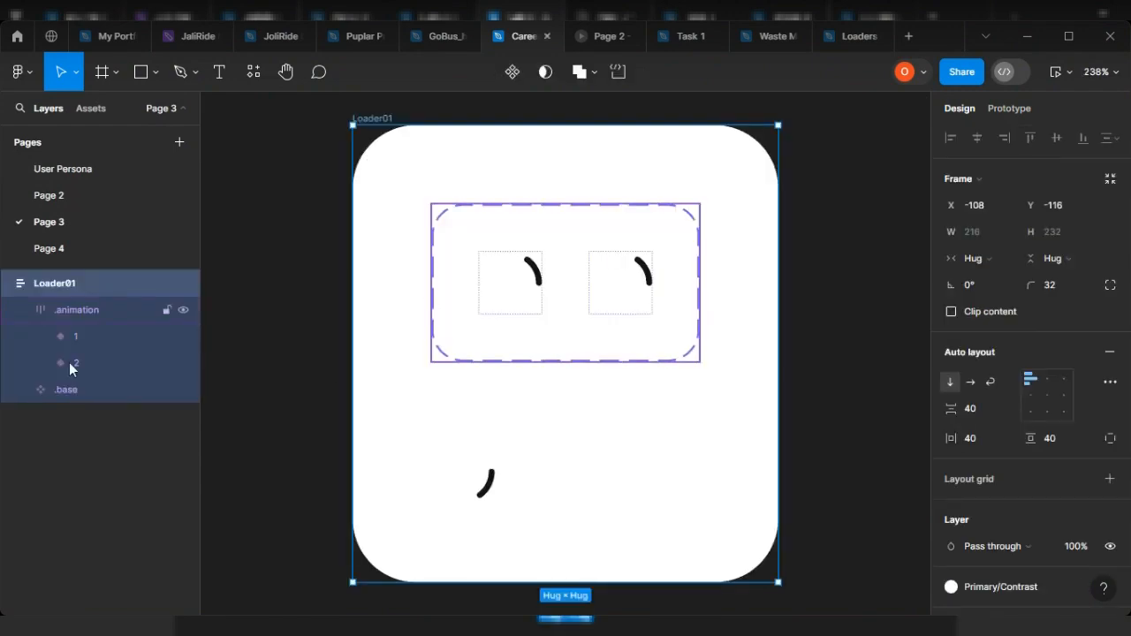
left_click(100, 192)
double_click(69, 196)
key("Escape")
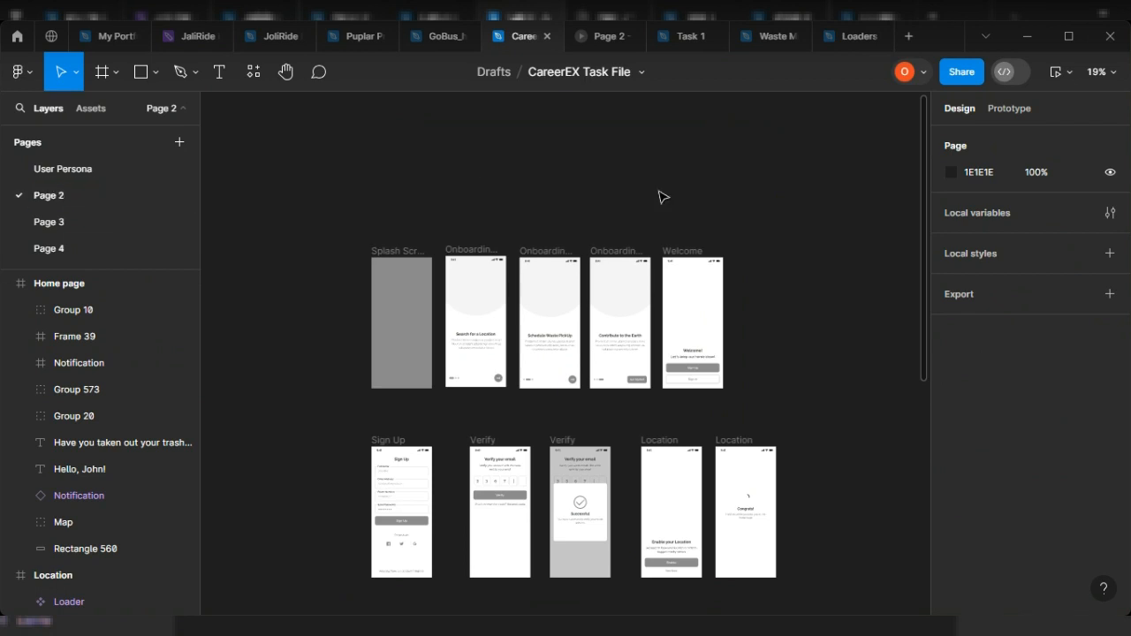
Step: Preview the prototype and advance through the three onboarding screens to the Welcome screen
left_click(1070, 74)
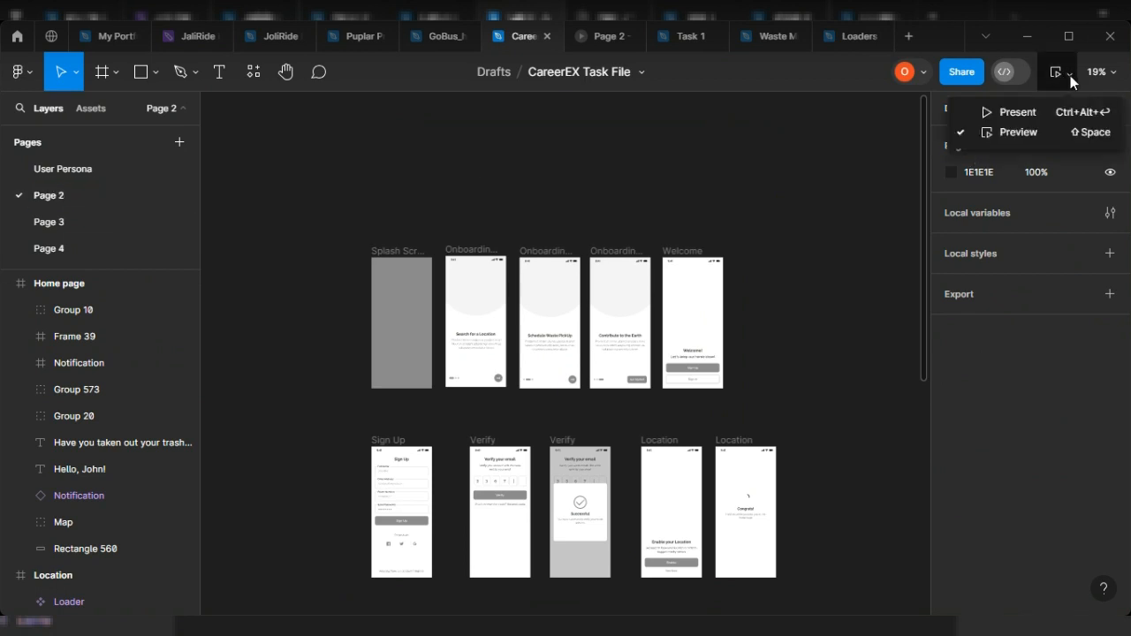
left_click(993, 142)
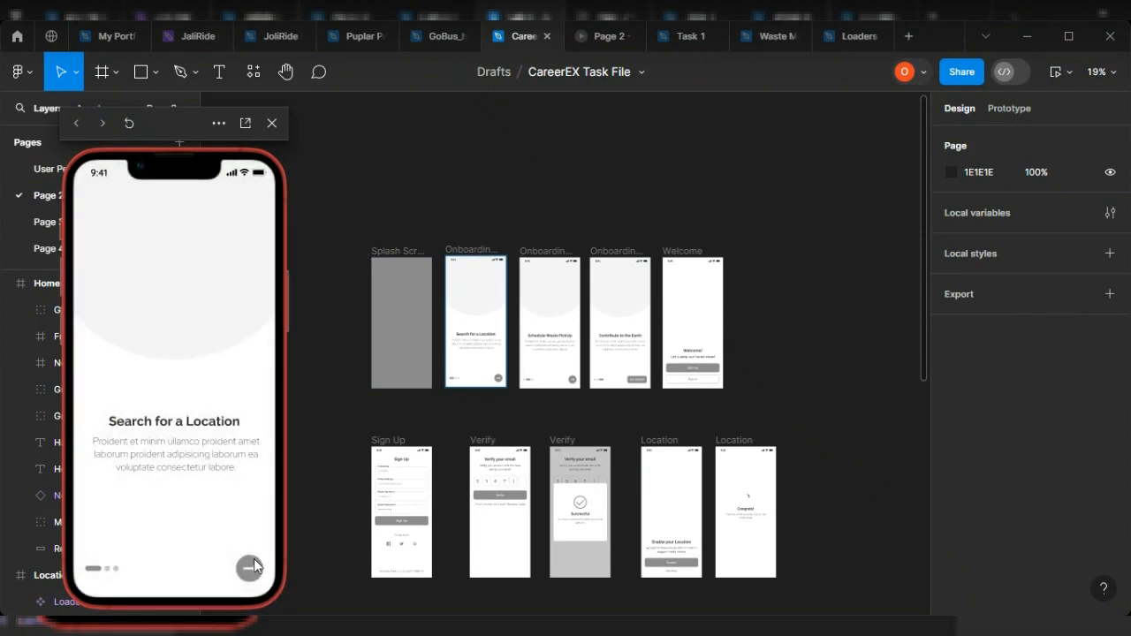
left_click(249, 569)
left_click(247, 570)
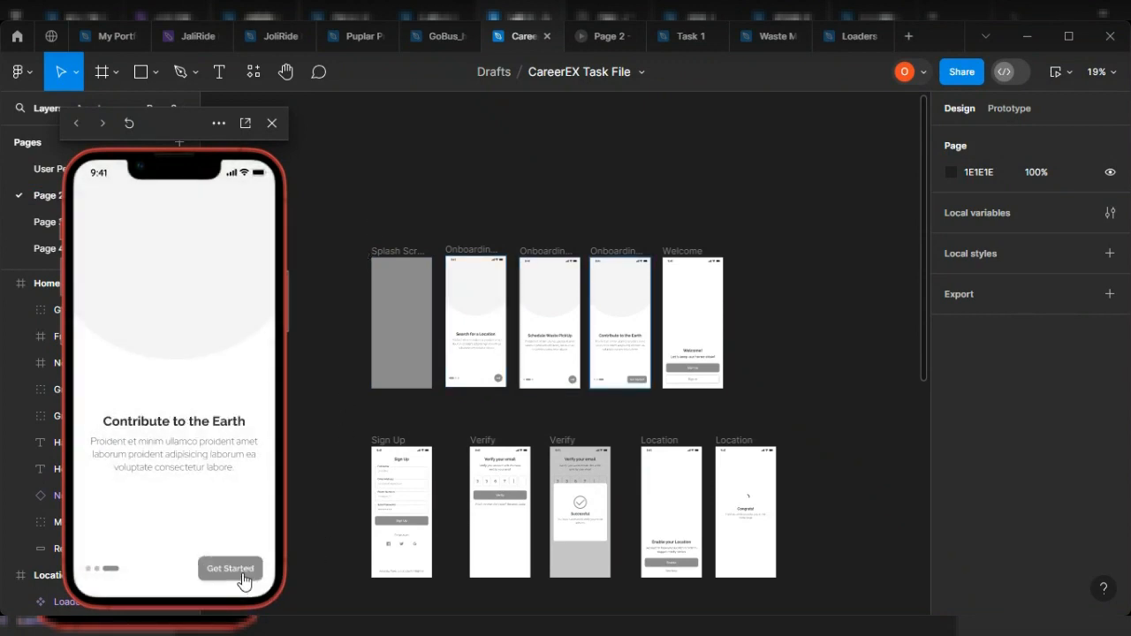
left_click(250, 570)
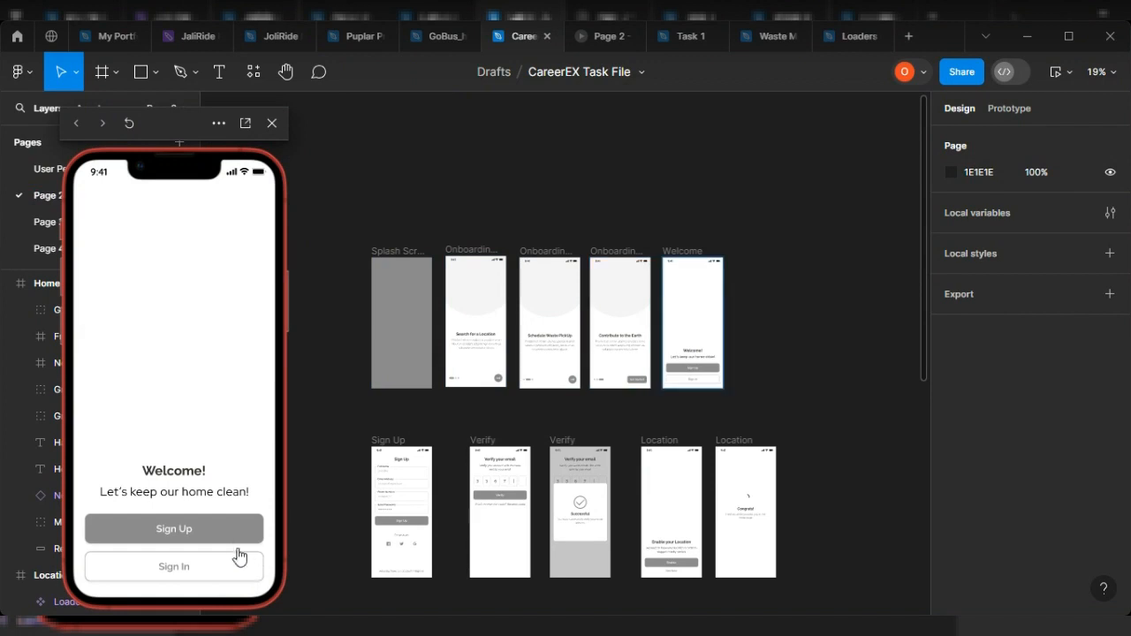
Step: Open the Sign Up screen in the preview and test the links to the Sign In screen and back
left_click(230, 535)
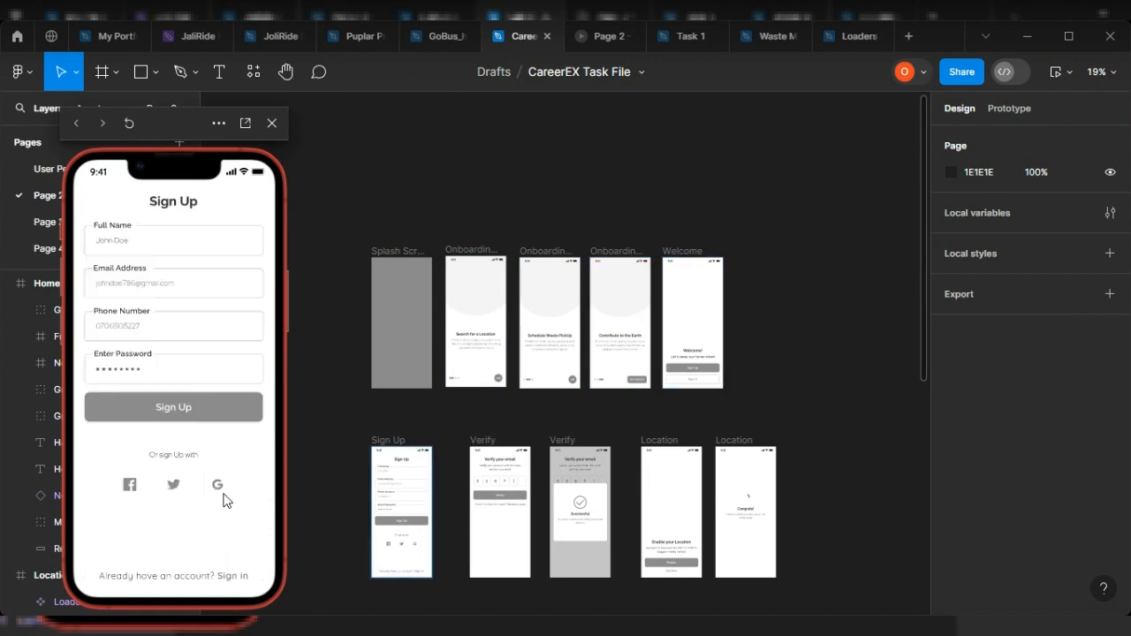
left_click(234, 577)
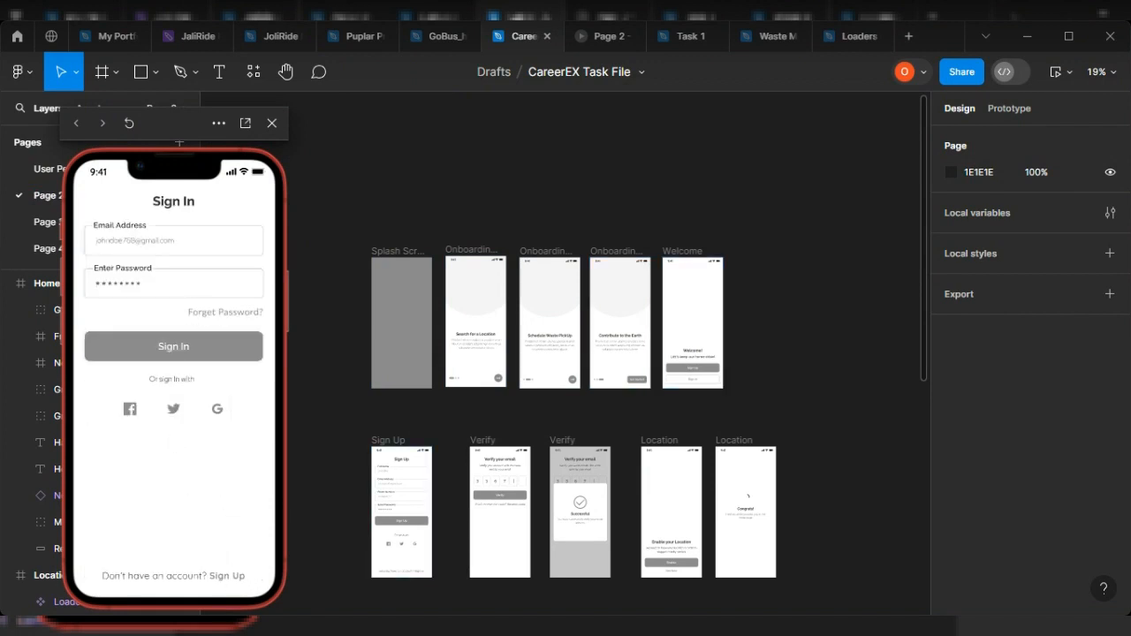
left_click(236, 577)
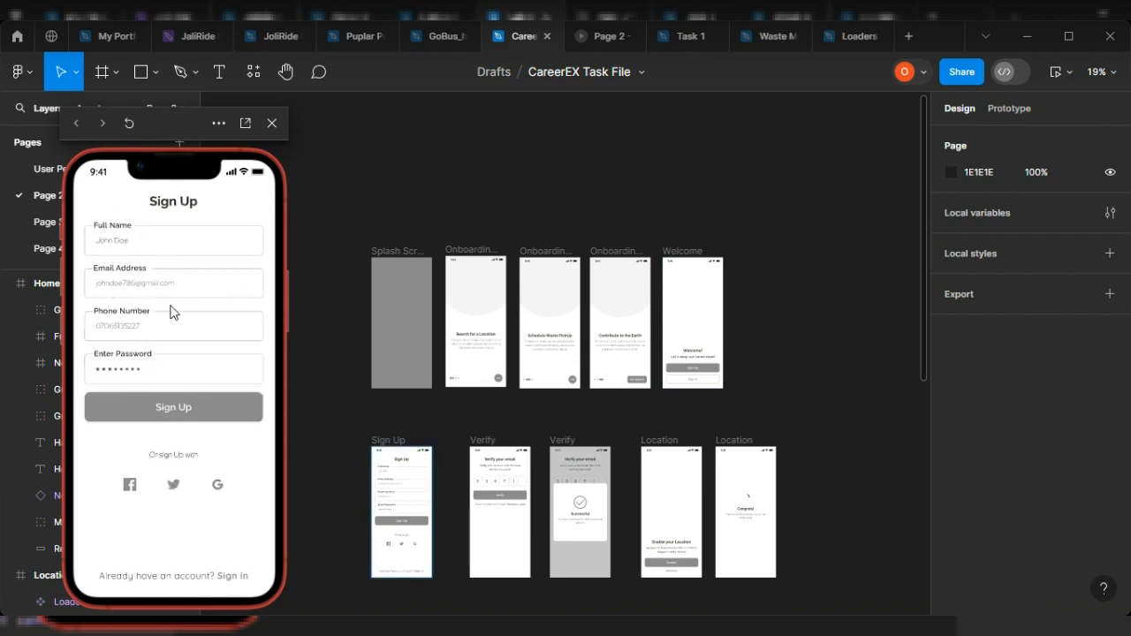
Step: Continue the preview through sign-up and email verification, and choose "Not Now" on the location screen to reach the Congrats screen
left_click(214, 418)
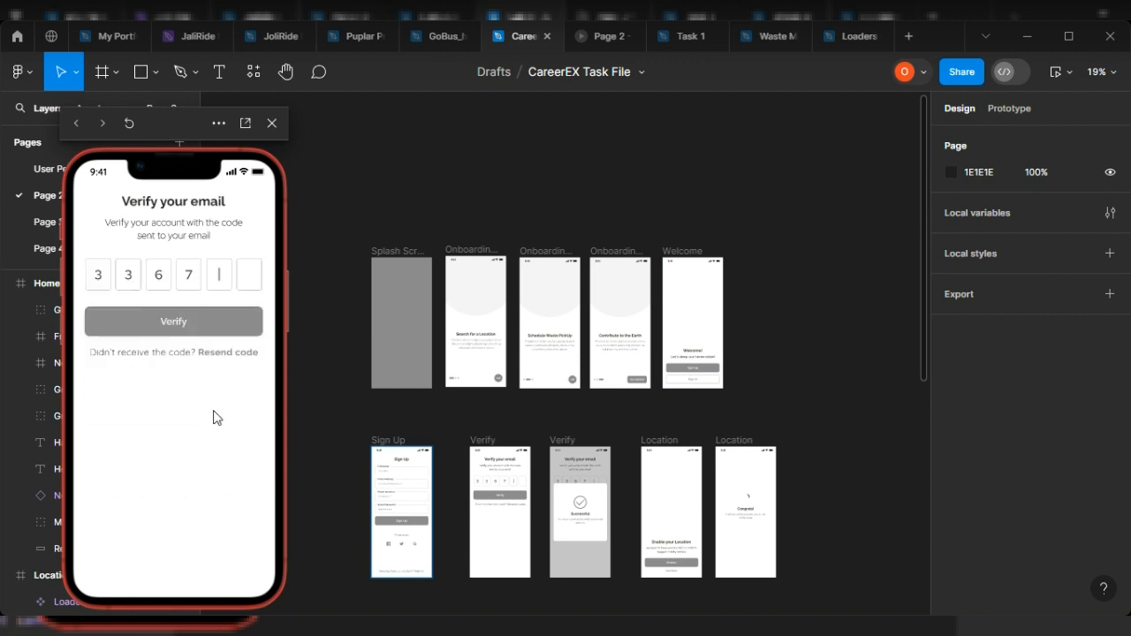
left_click(197, 327)
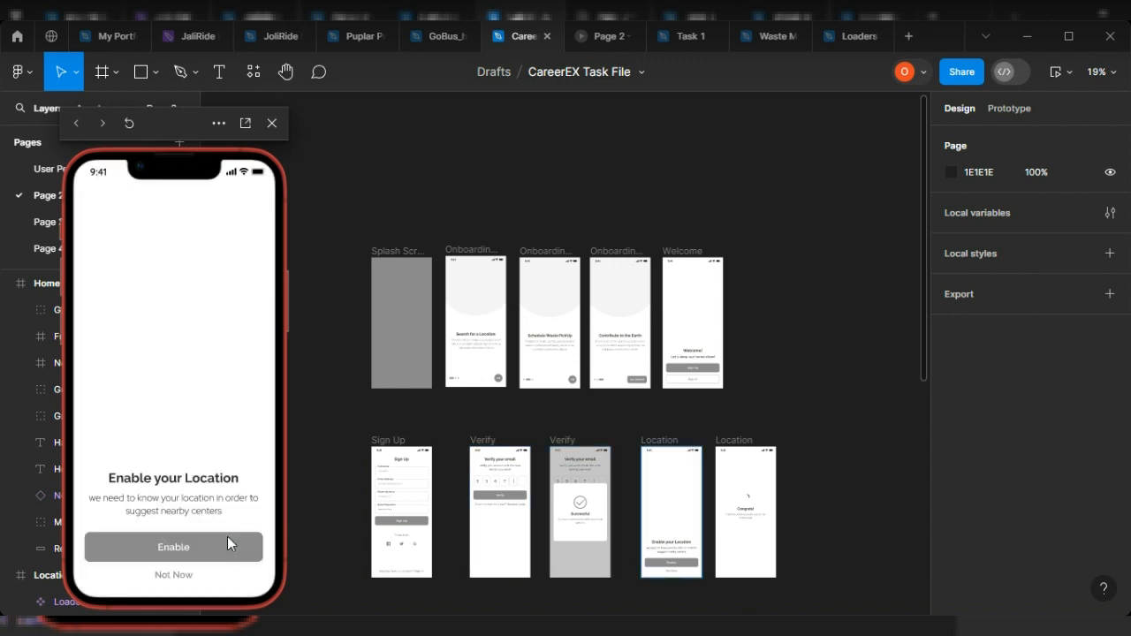
left_click(174, 575)
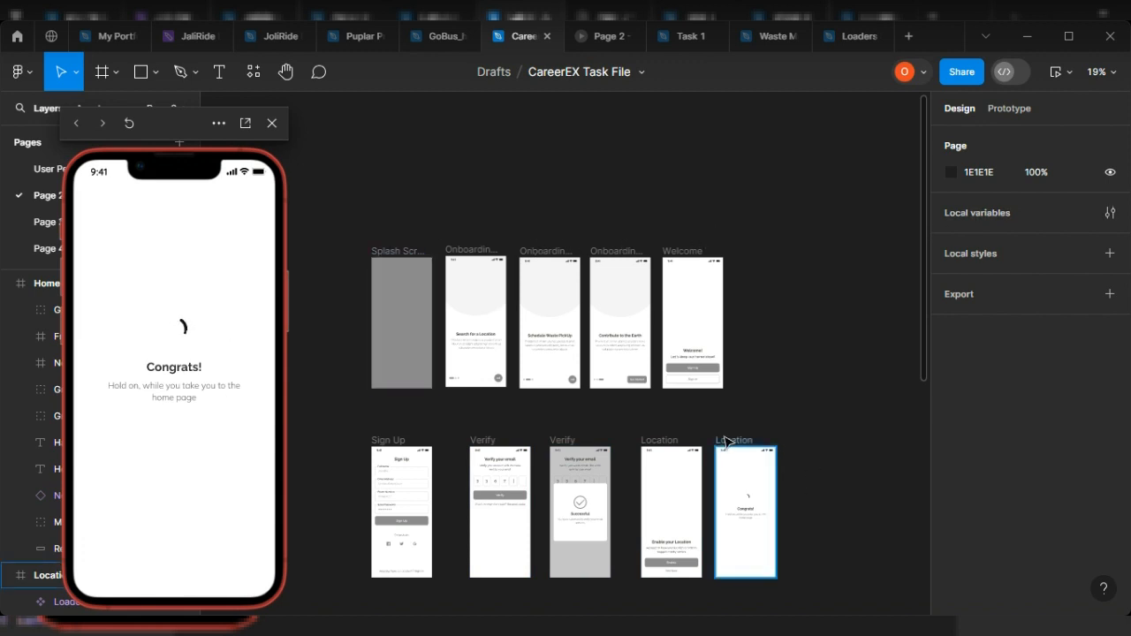
Step: Connect the Congrats screen's Location frame to the Home page frame with a Navigate to interaction
left_click(1009, 108)
scroll(785, 512, "down", 4)
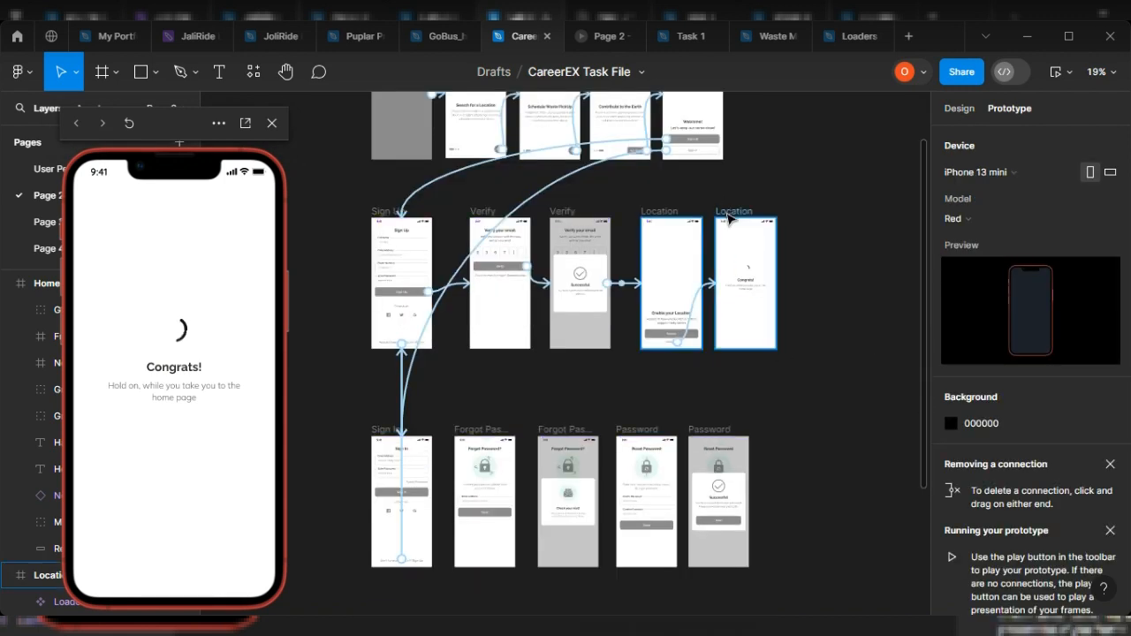
left_click(730, 217)
left_click_drag(776, 282, 555, 207)
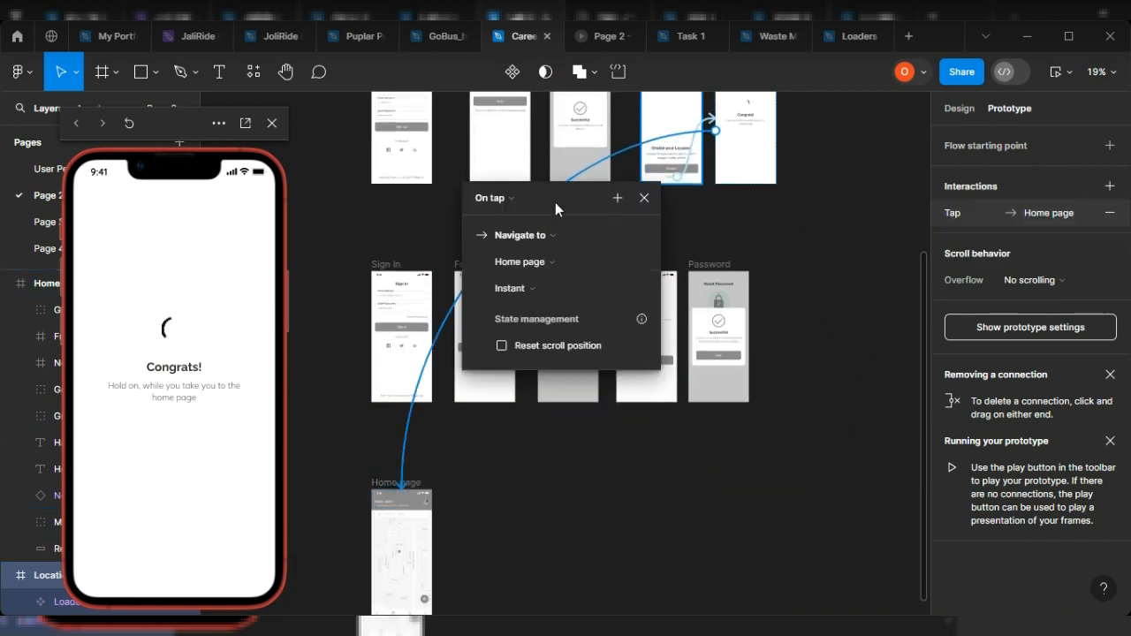
Step: Change the Congrats screen's trigger to After delay with a 100ms delay and close the interaction settings
left_click(501, 201)
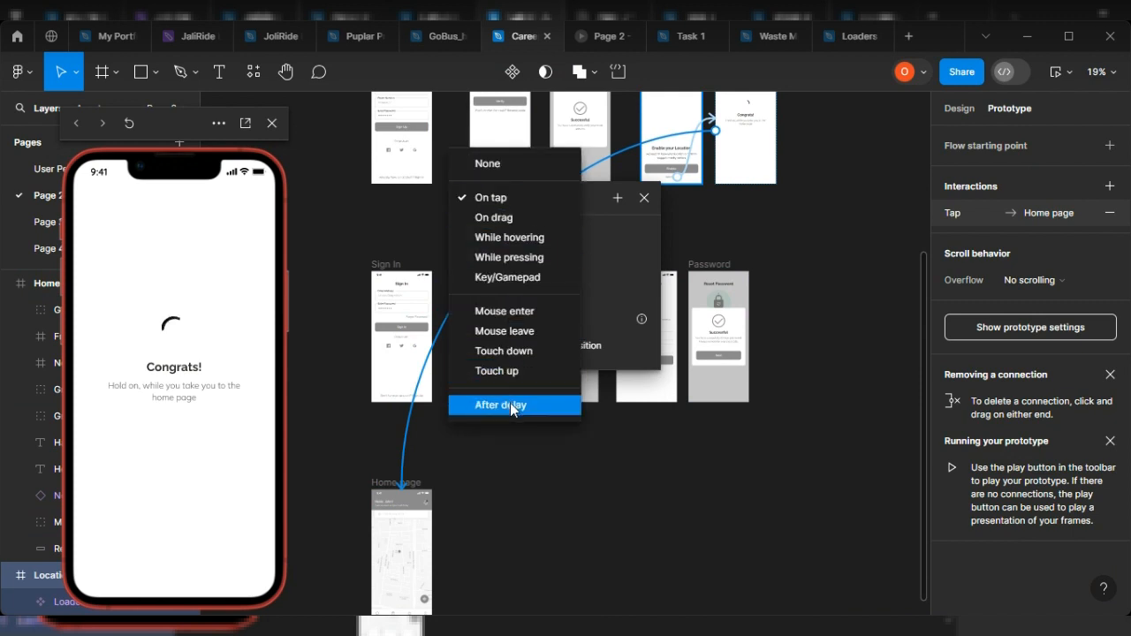
left_click(510, 403)
left_click(515, 229)
type("100ms")
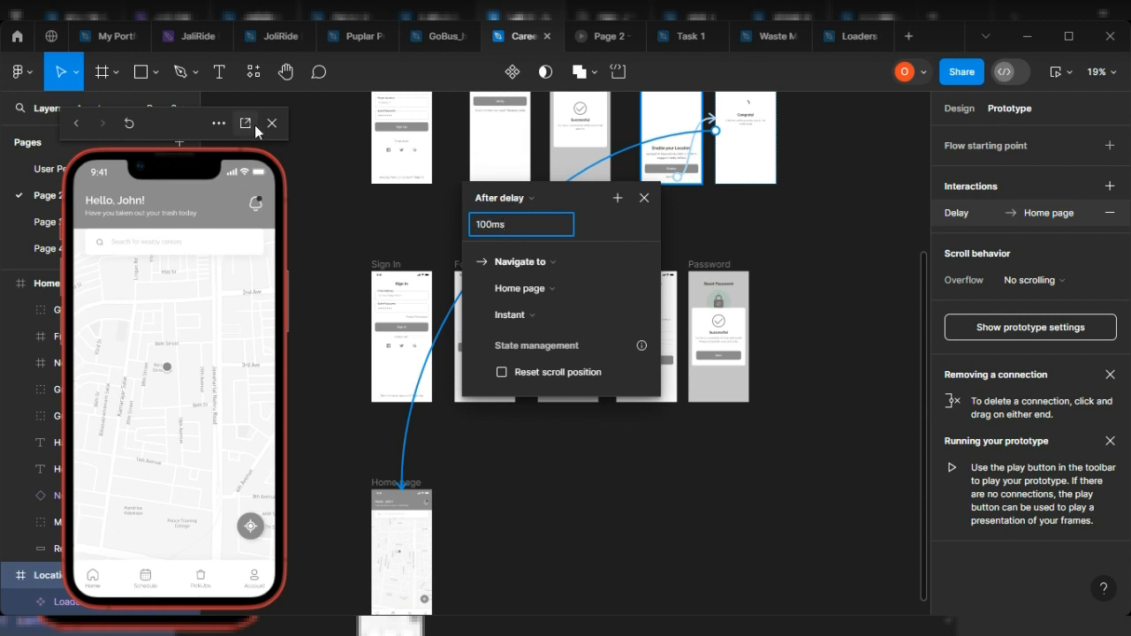
left_click(492, 466)
Step: Restart the preview from the Splash Screen and advance through the onboarding and Welcome screens to the Sign Up screen
scroll(543, 472, "up", 3)
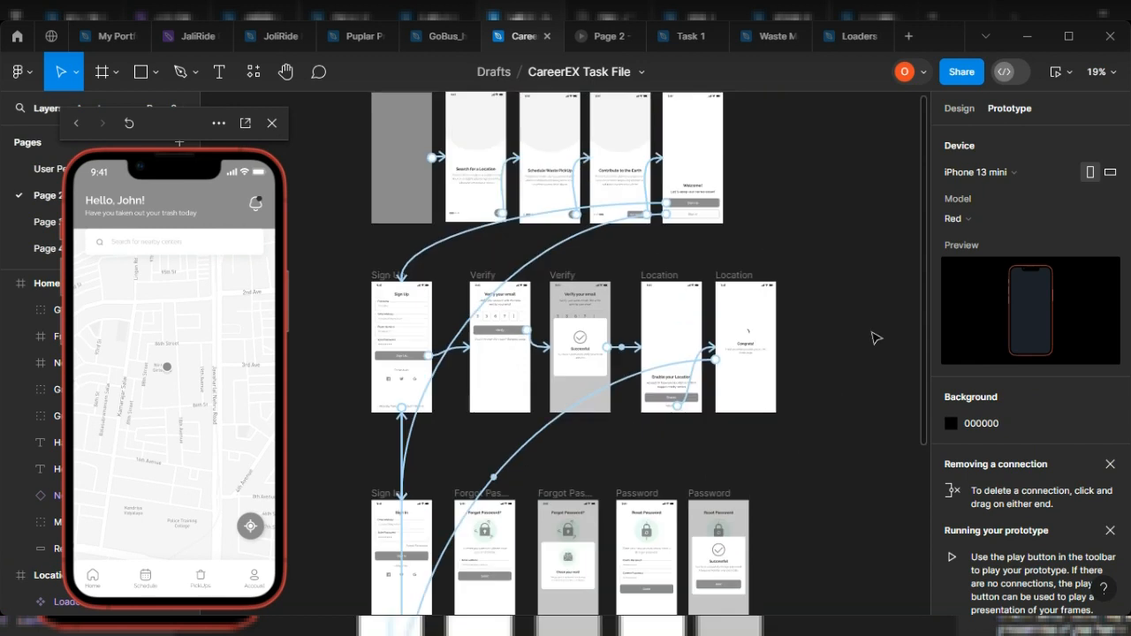
key("shift+e")
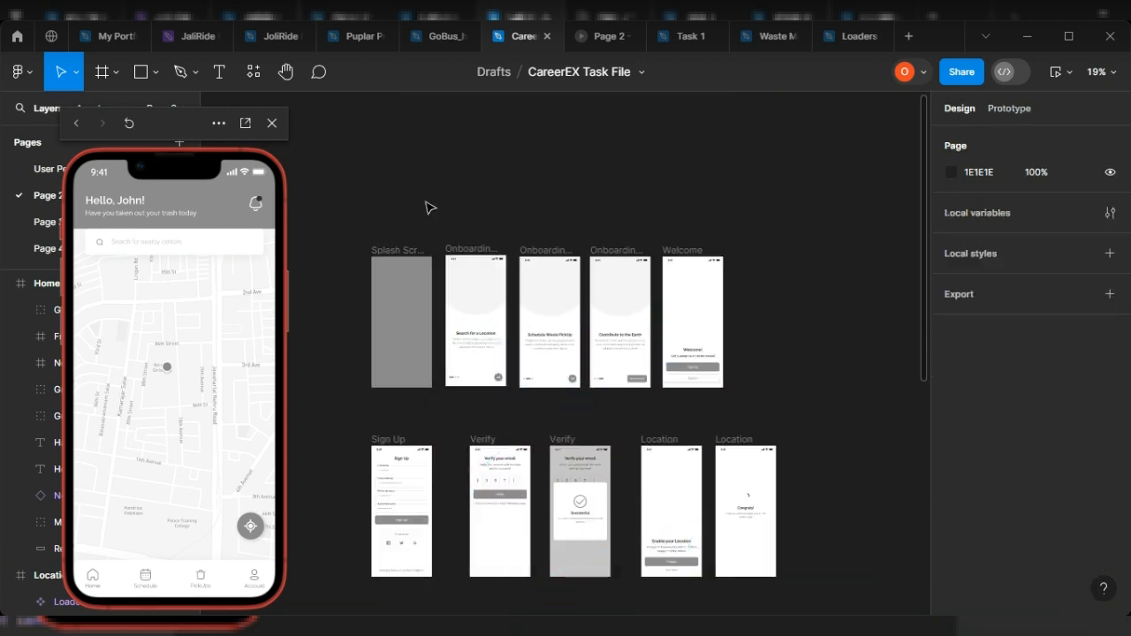
left_click(389, 252)
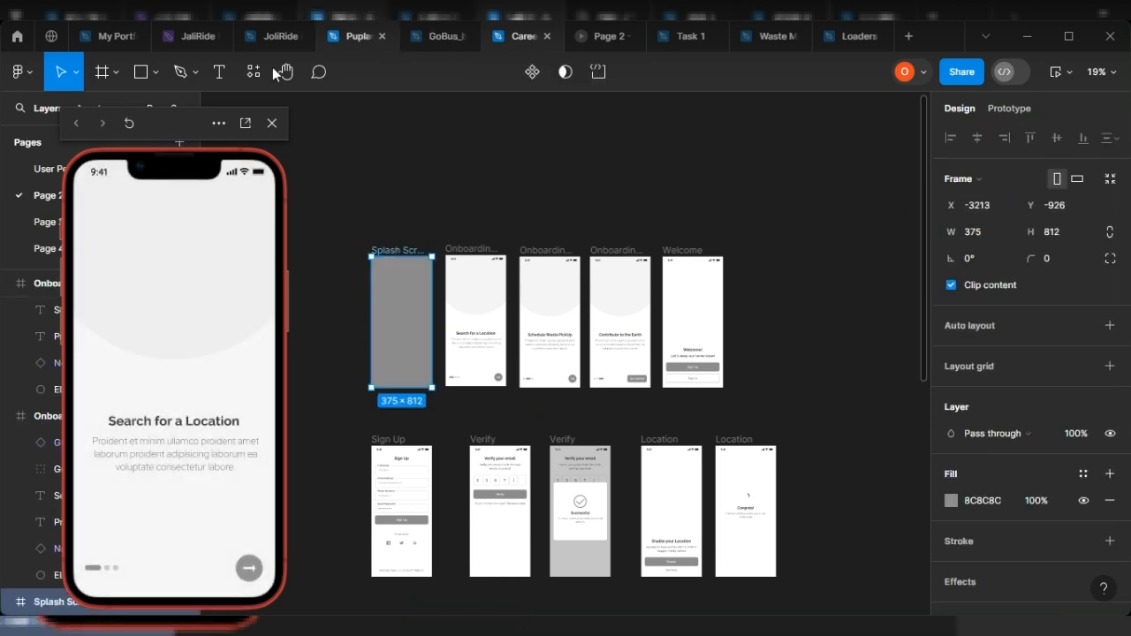
left_click(249, 577)
left_click(250, 574)
left_click(249, 575)
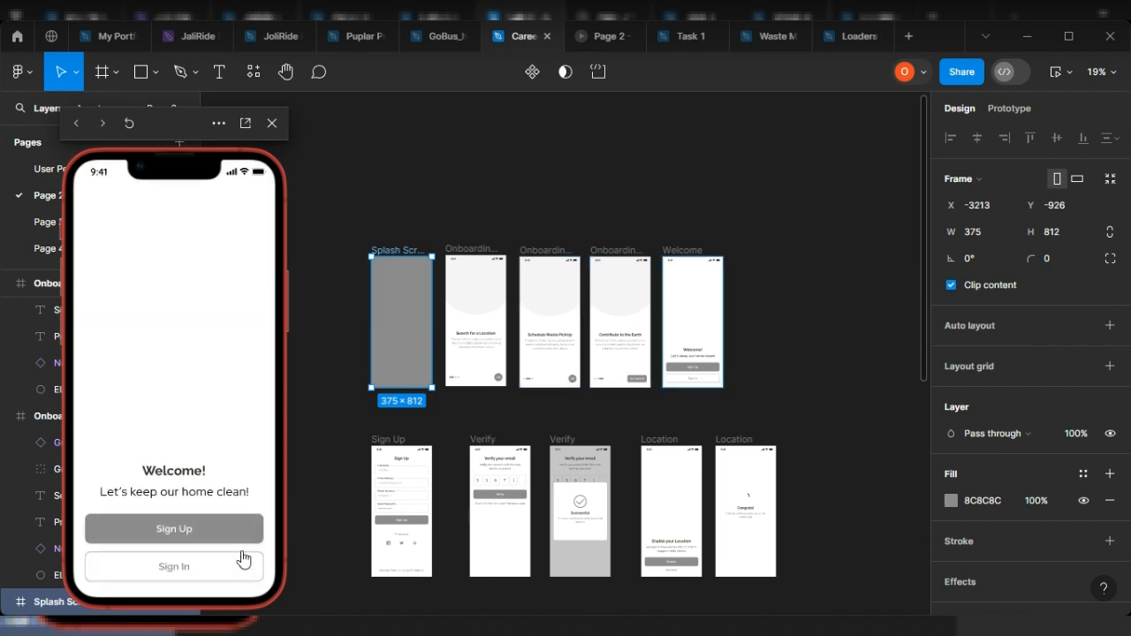
left_click(196, 539)
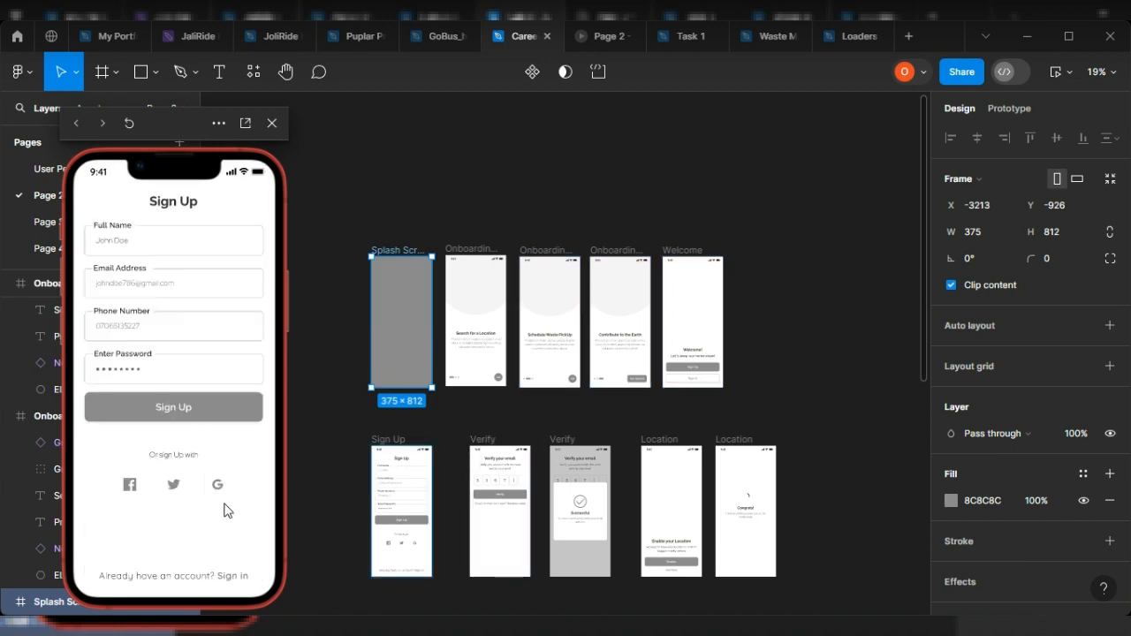
Step: Test the preview's links between Sign Up and Sign In, then continue through sign-up, email verification and "Not Now" on the location screen
left_click(228, 575)
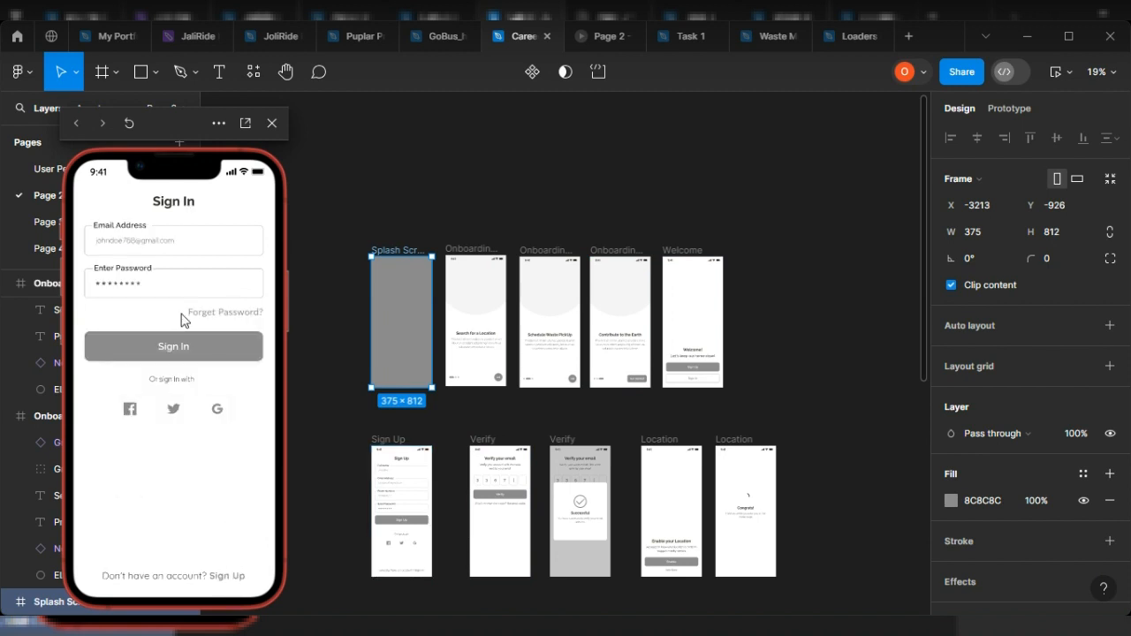
left_click(202, 582)
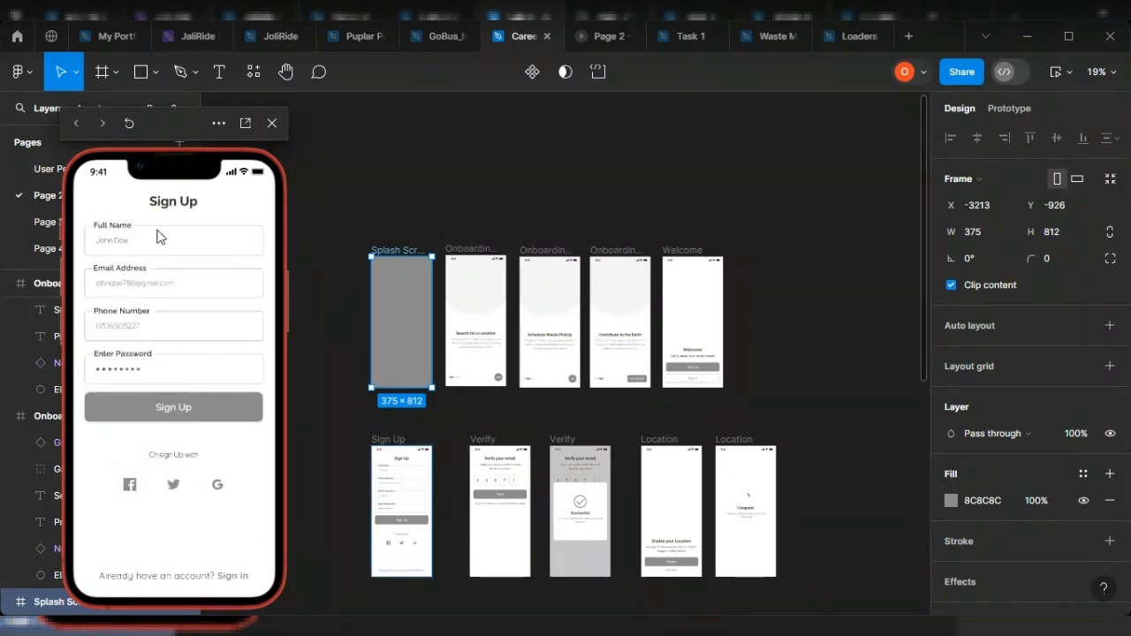
left_click(228, 418)
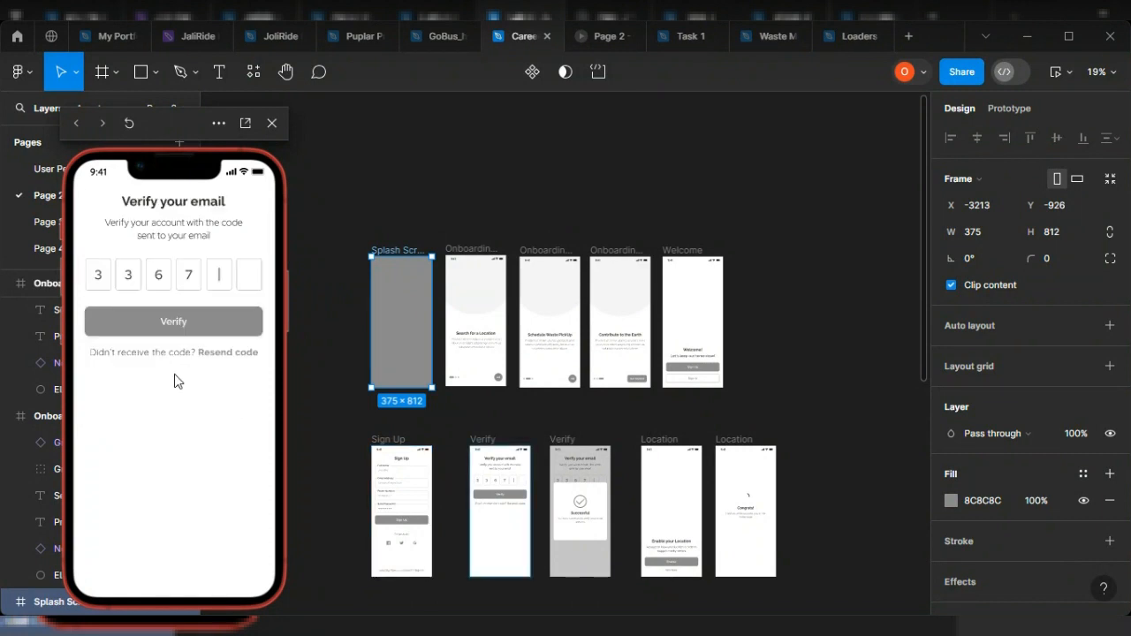
left_click(202, 330)
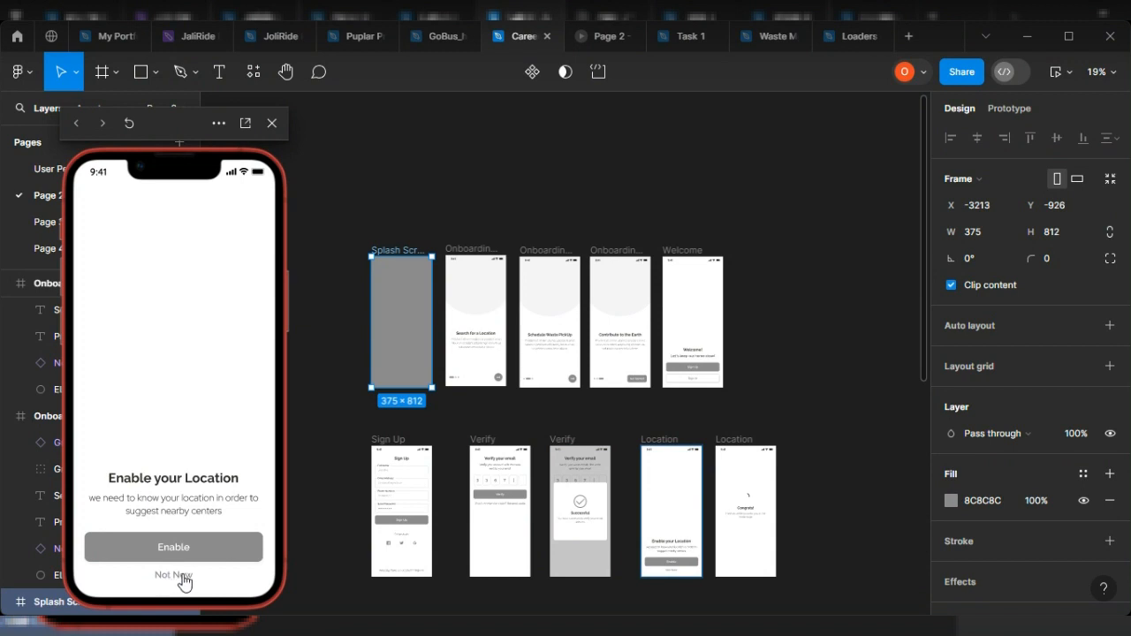
left_click(173, 575)
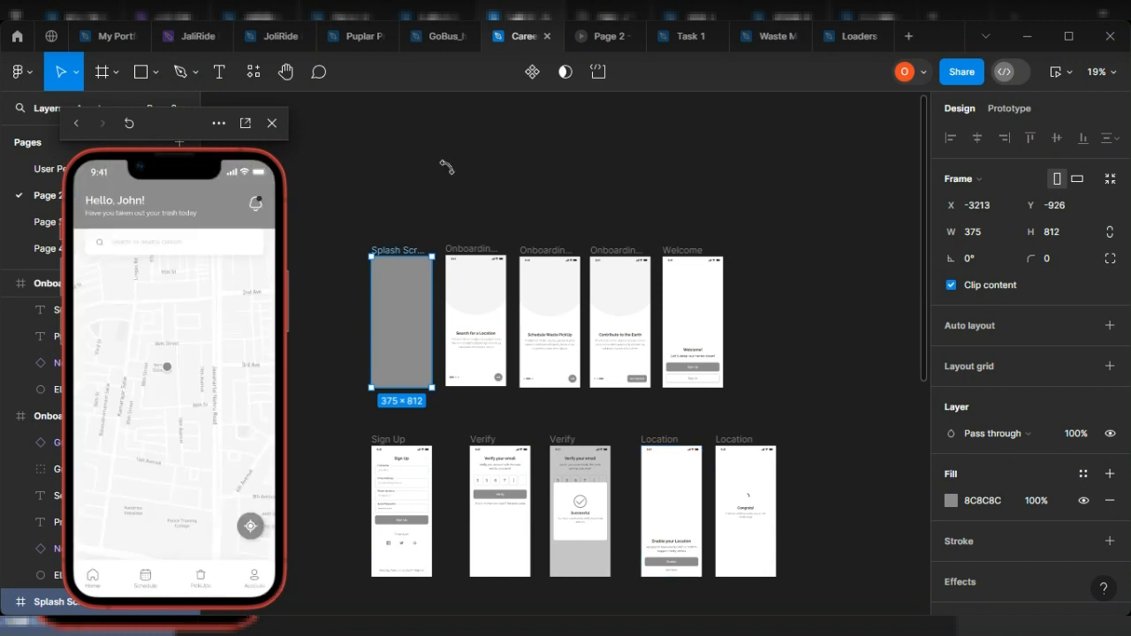
Step: Set the delay of the Congrats screen's interaction to the Home page to 1000ms
scroll(755, 205, "down", 1)
scroll(756, 205, "down", 2)
left_click(739, 376)
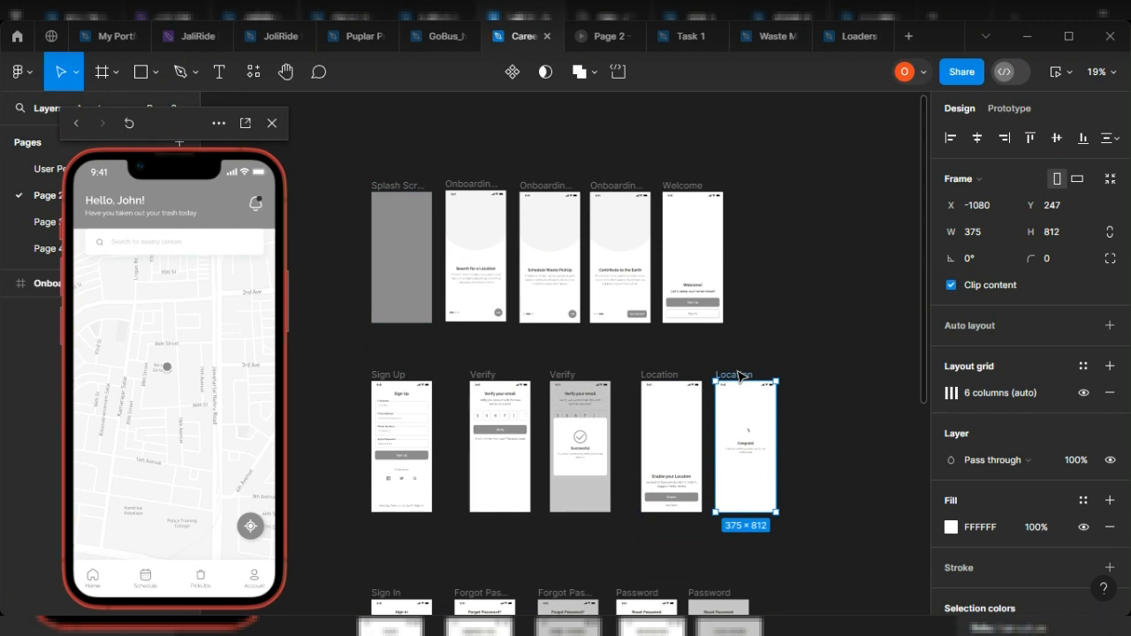
left_click(1005, 107)
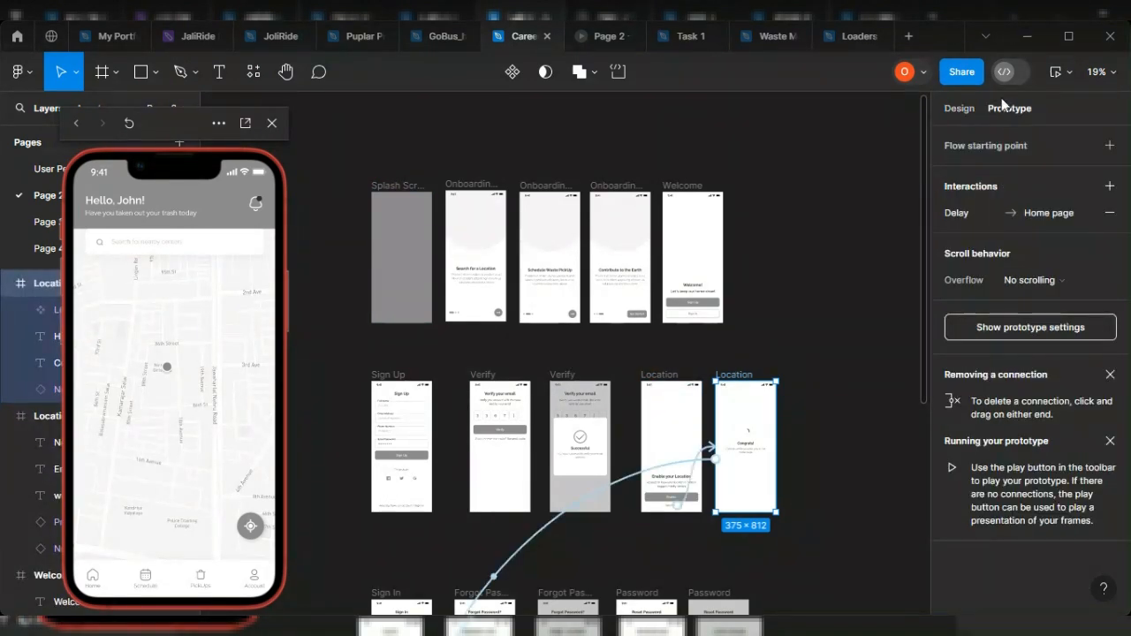
left_click(657, 468)
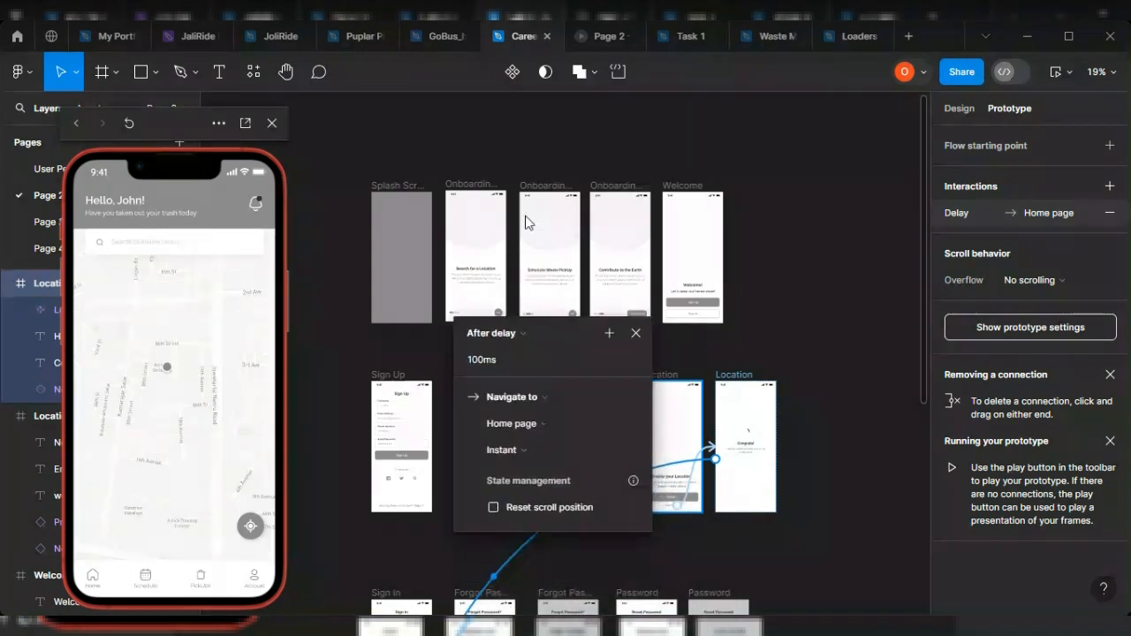
left_click(460, 212)
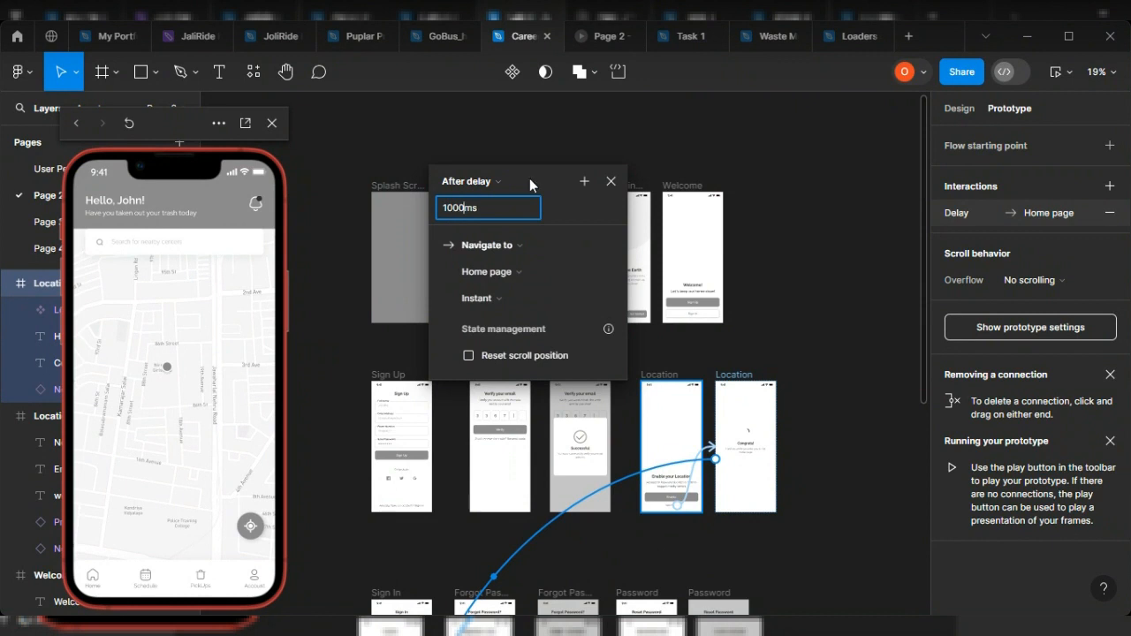
left_click(800, 295)
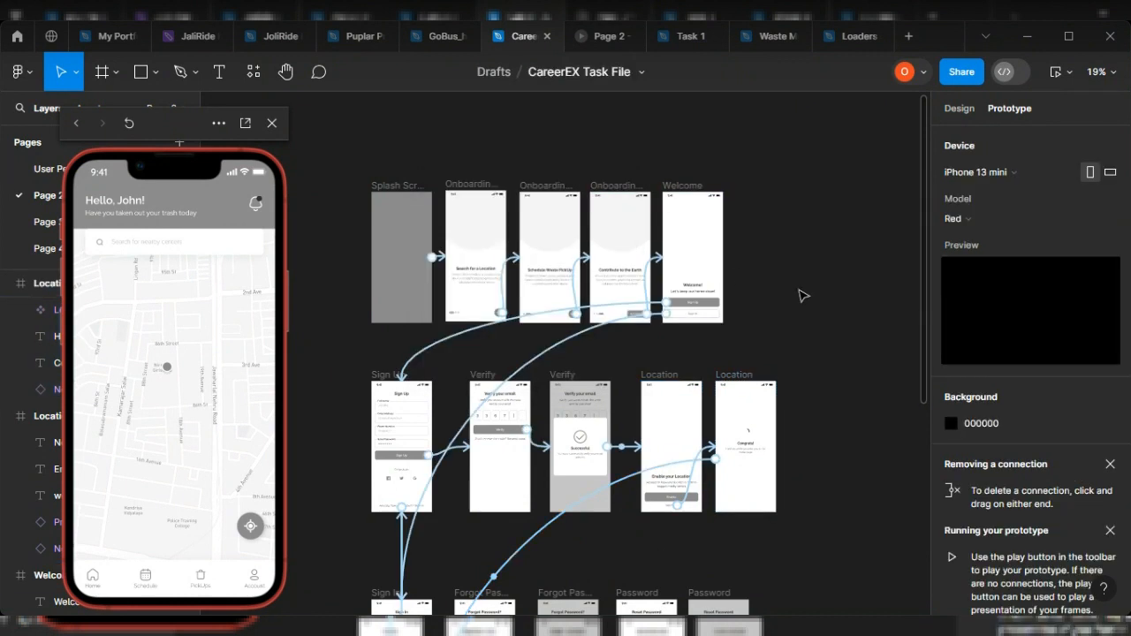
Step: Preview the Enable your Location screen and choose "Not Now" to test the delay on the Congrats screen
left_click(76, 124)
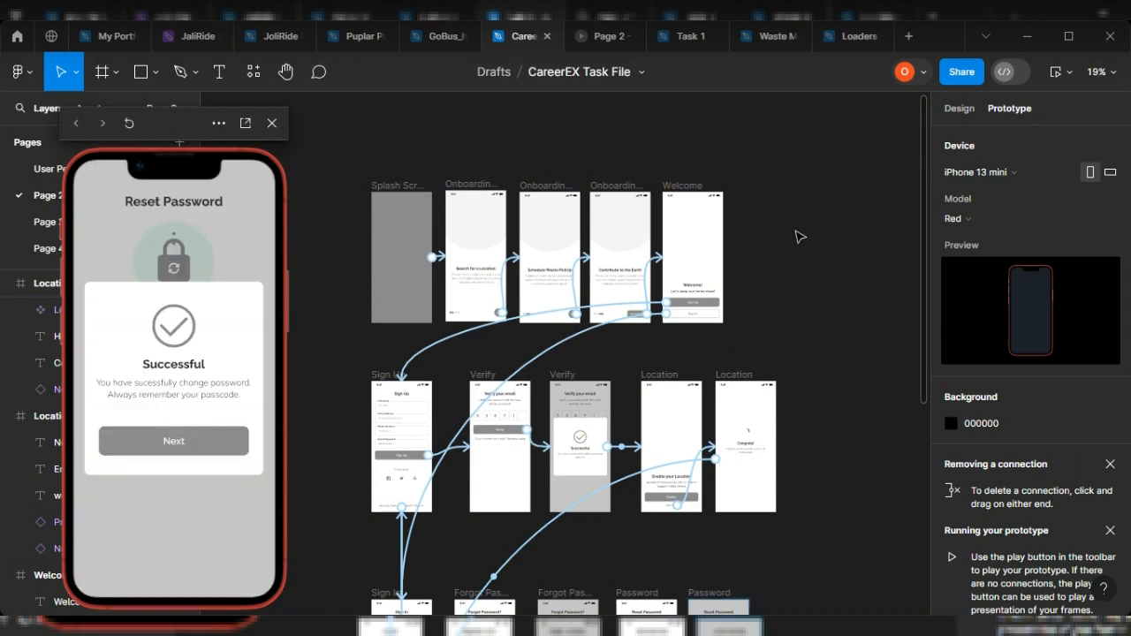
left_click(656, 372)
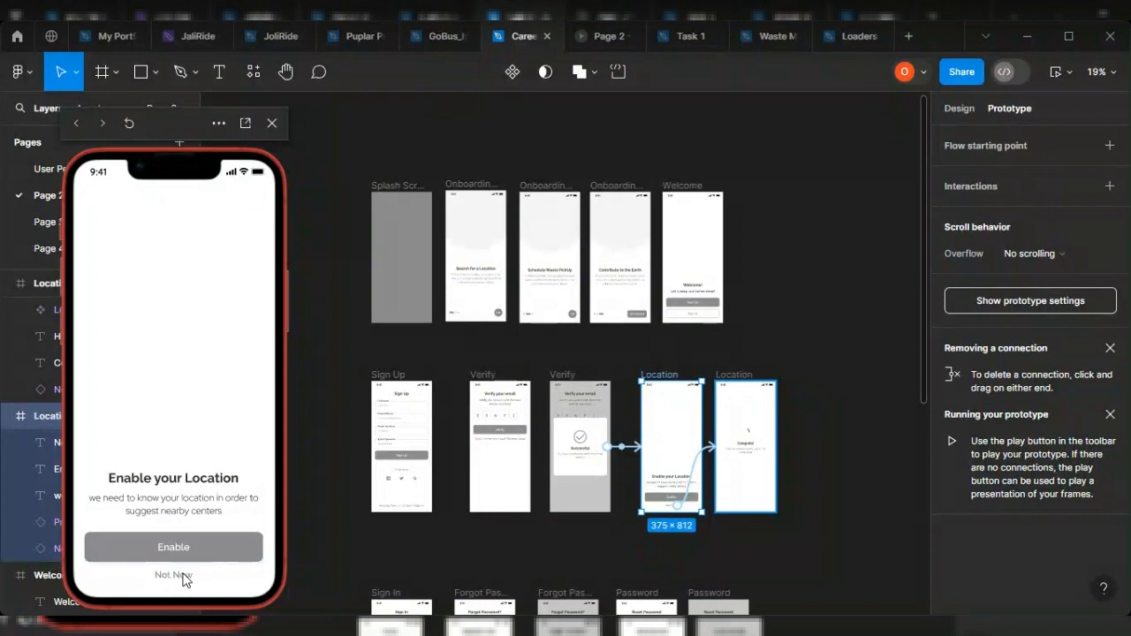
left_click(183, 576)
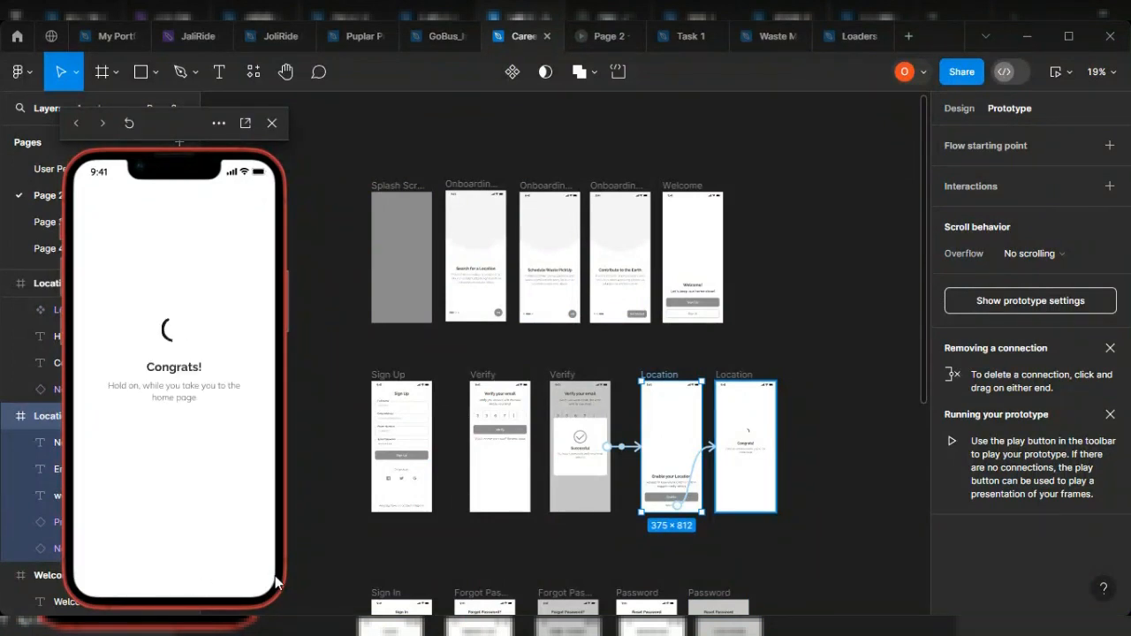
Step: Set the After delay trigger of the Congrats screen's interaction to 1500ms
left_click(742, 387)
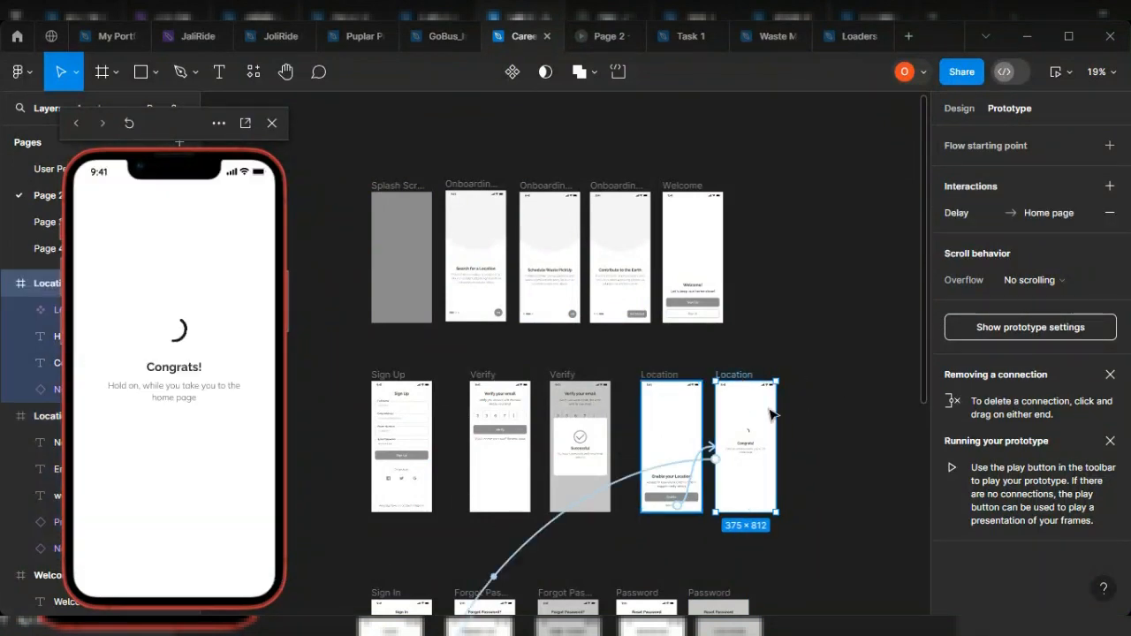
left_click(623, 488)
left_click_drag(608, 525, 598, 127)
left_click(500, 139)
left_click(501, 142)
key("BackSpace")
type("500ms")
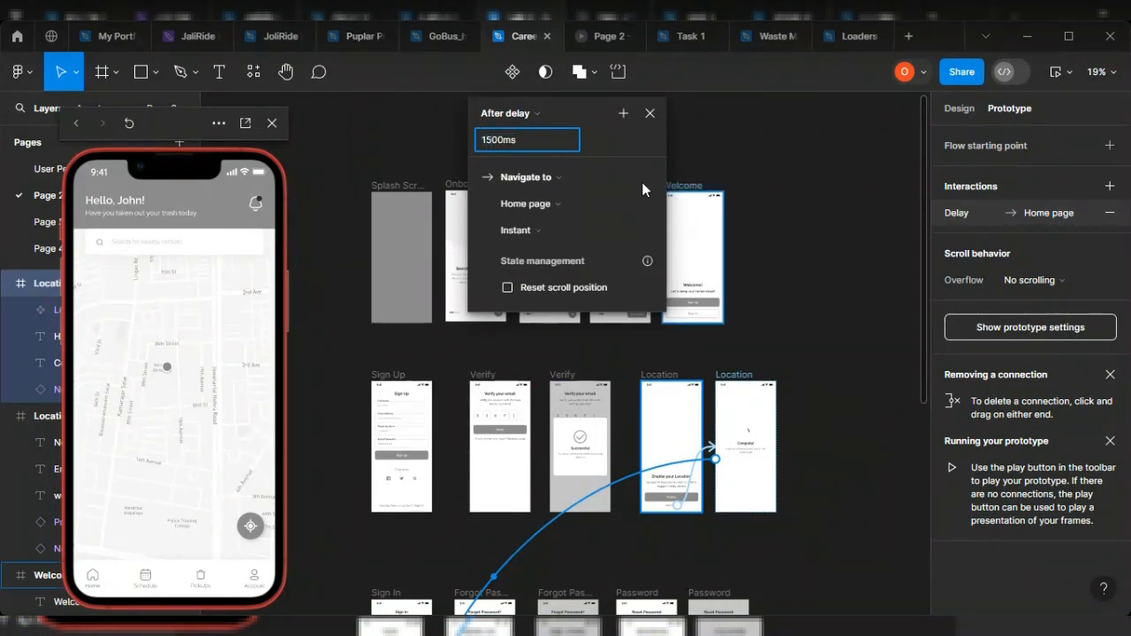
Step: Change the Congrats screen's transition to the Home page to Dissolve and close the interaction settings
left_click(570, 231)
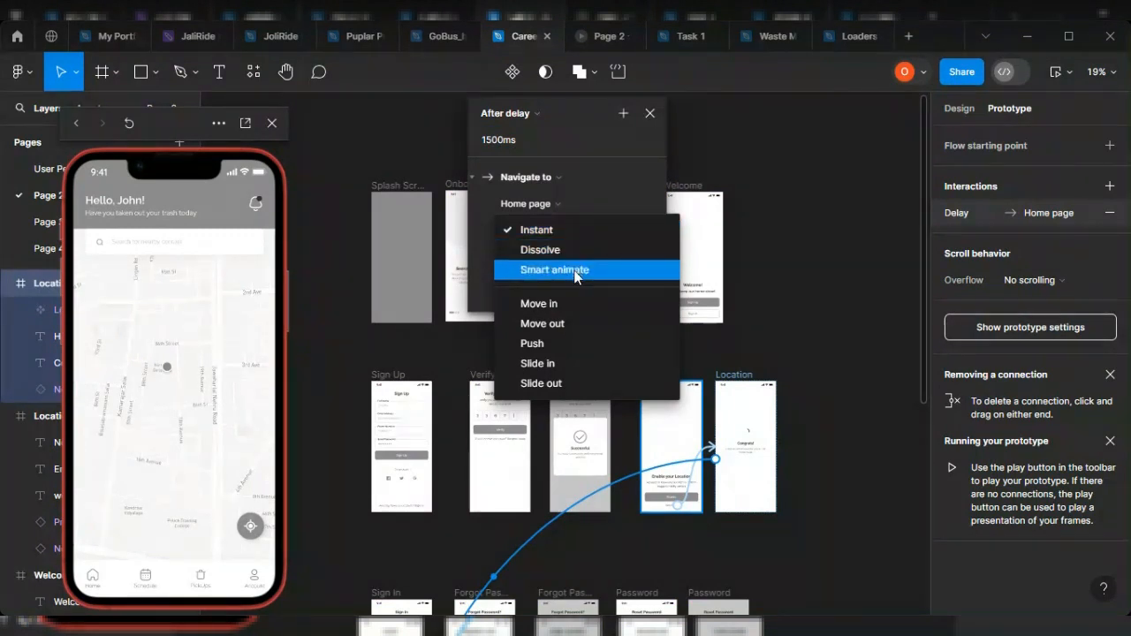
left_click(576, 250)
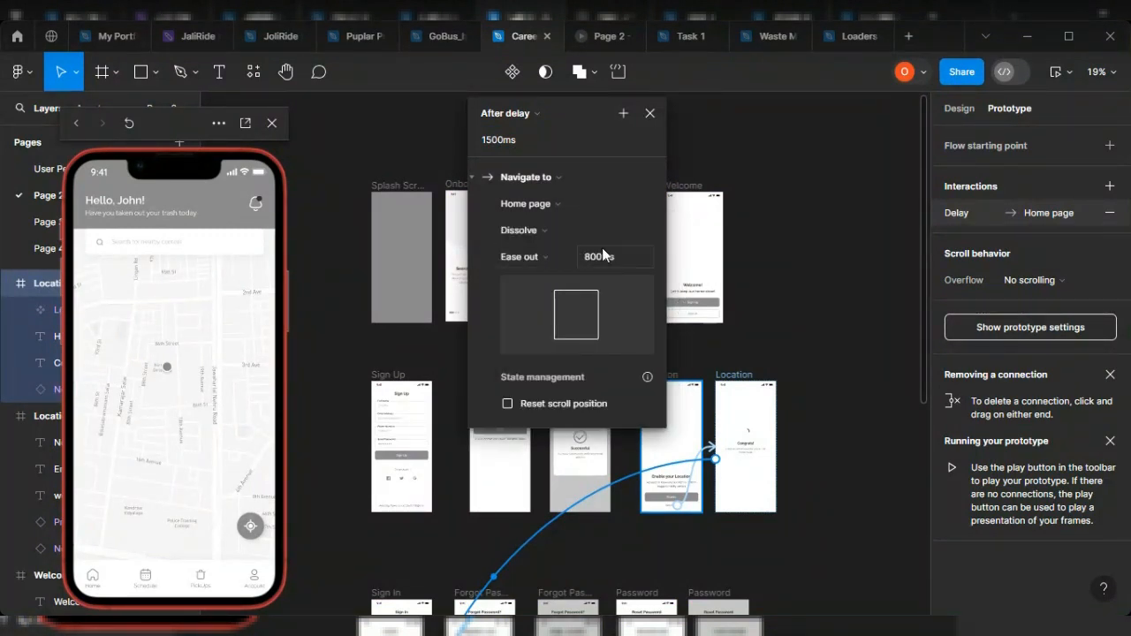
left_click(600, 258)
left_click(798, 161)
left_click(737, 375)
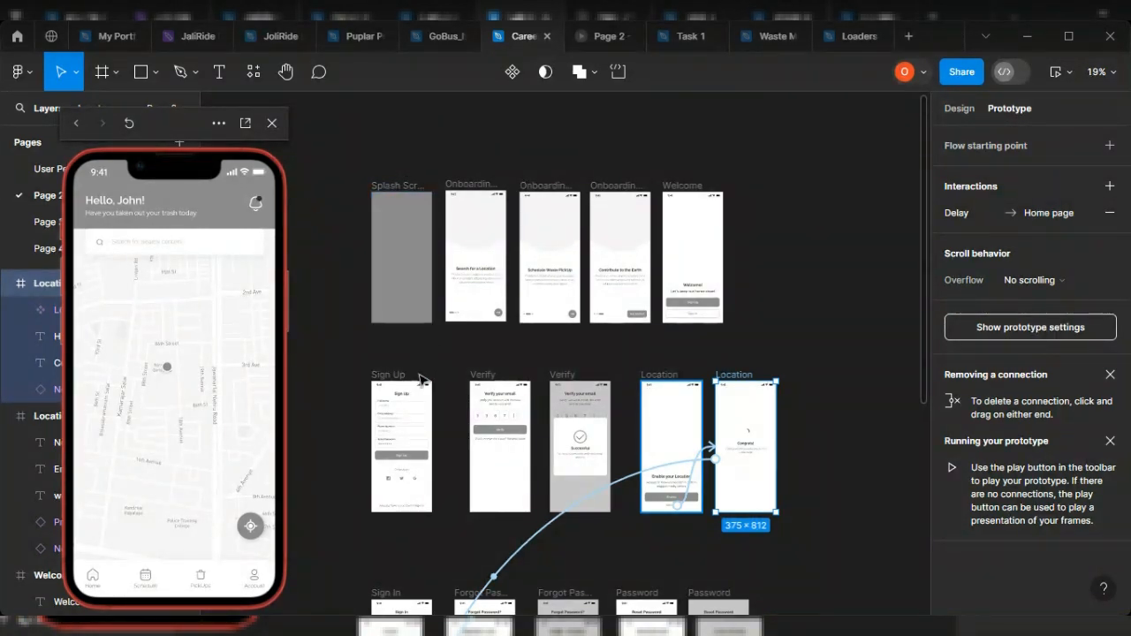
scroll(416, 399, "down", 5)
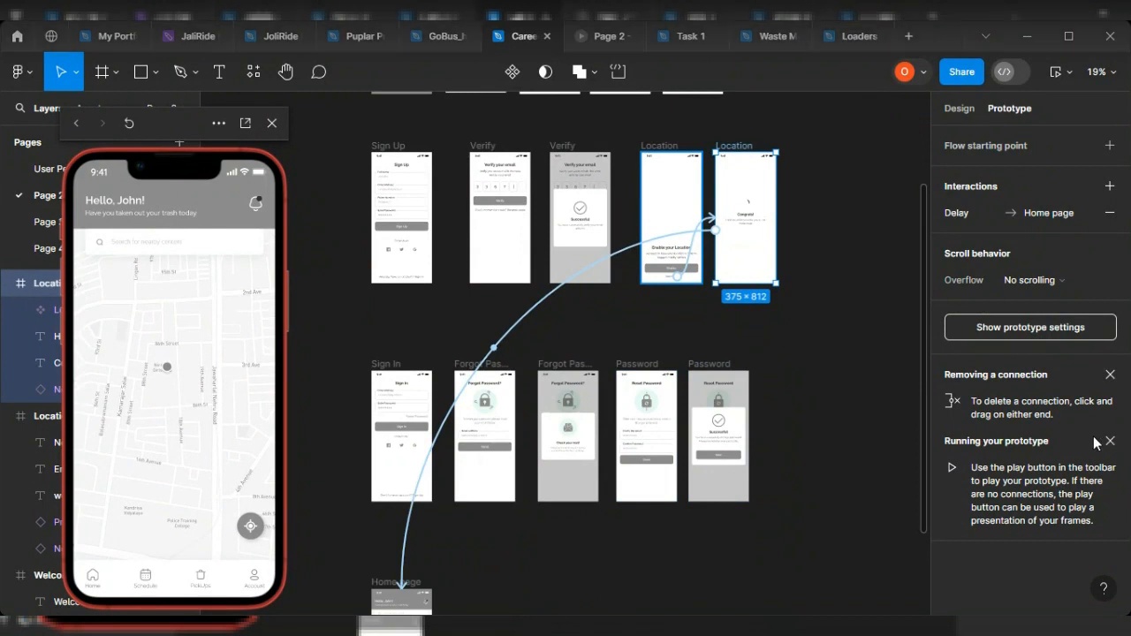
scroll(576, 330, "down", 2)
scroll(507, 384, "up", 1)
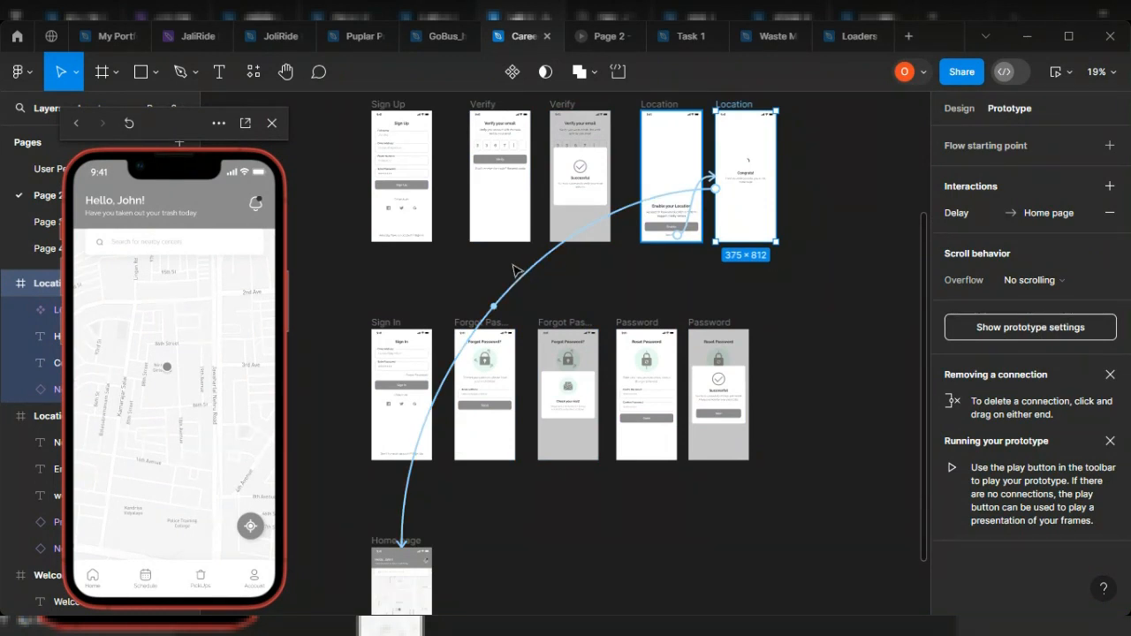
scroll(411, 279, "up", 3)
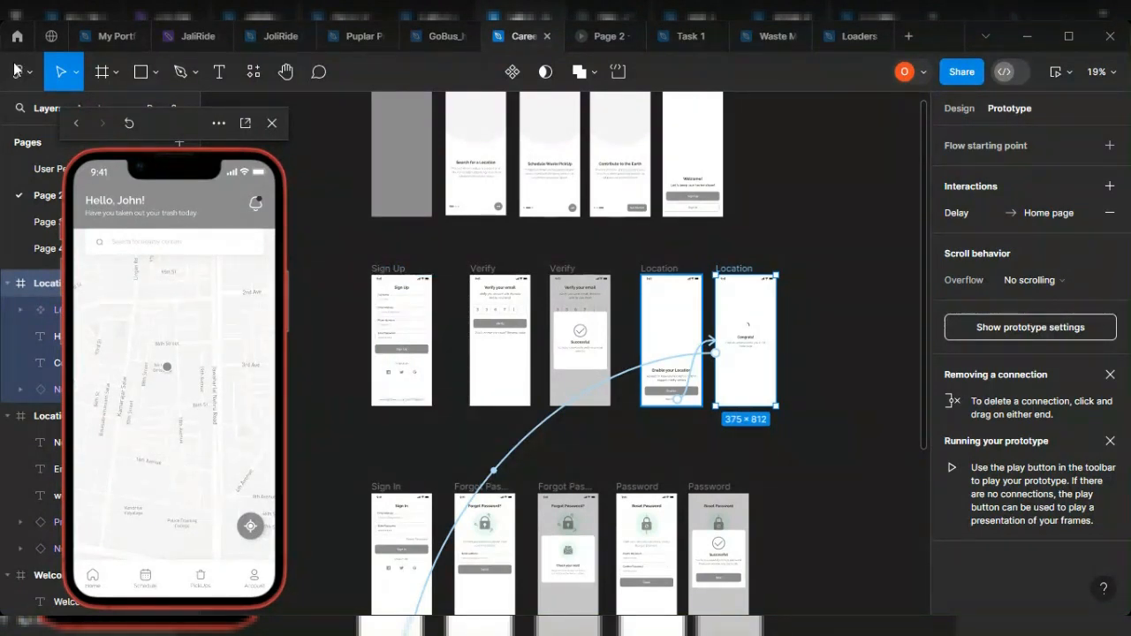
Step: Restart the preview from the Splash Screen, advance through the onboarding screens and choose Sign In on the Welcome screen
scroll(460, 230, "up", 2)
left_click(396, 188)
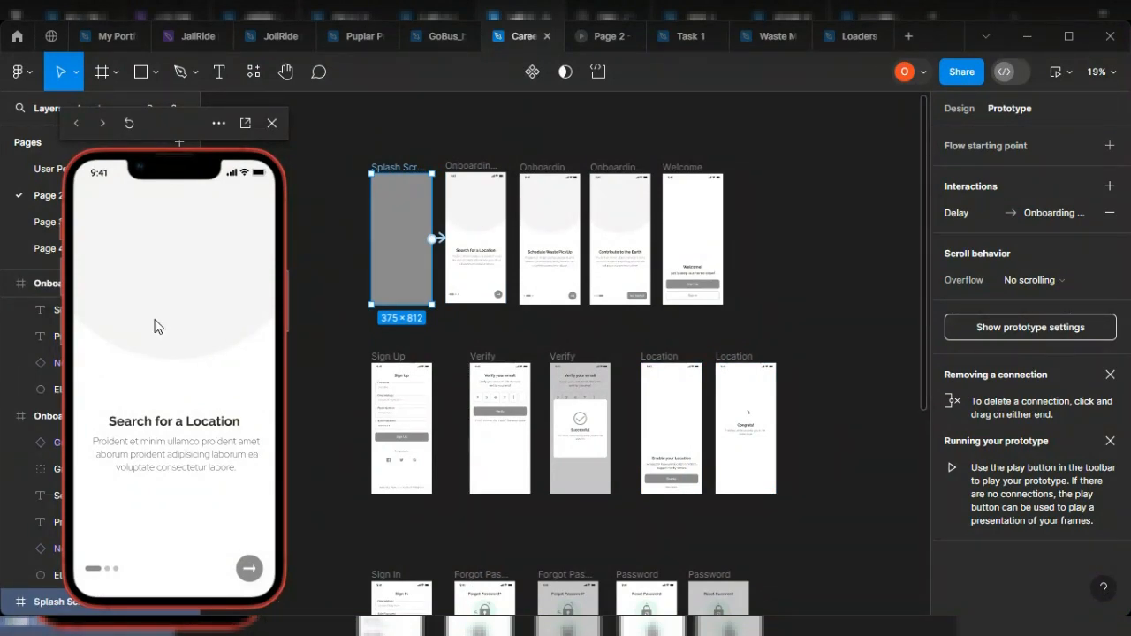
left_click(251, 574)
left_click(247, 572)
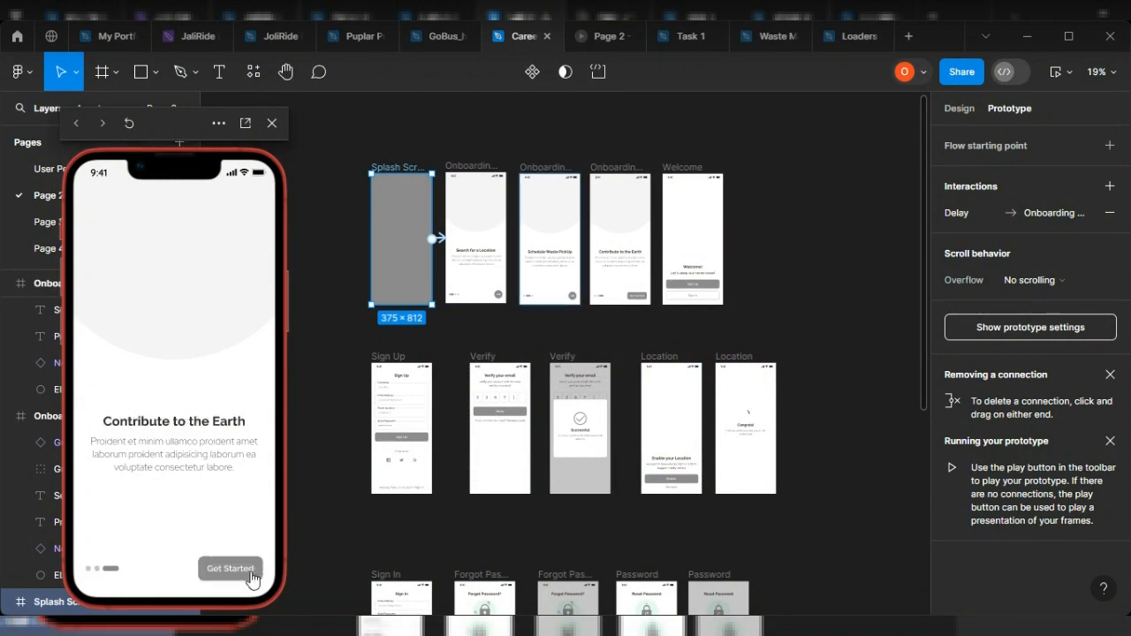
left_click(236, 571)
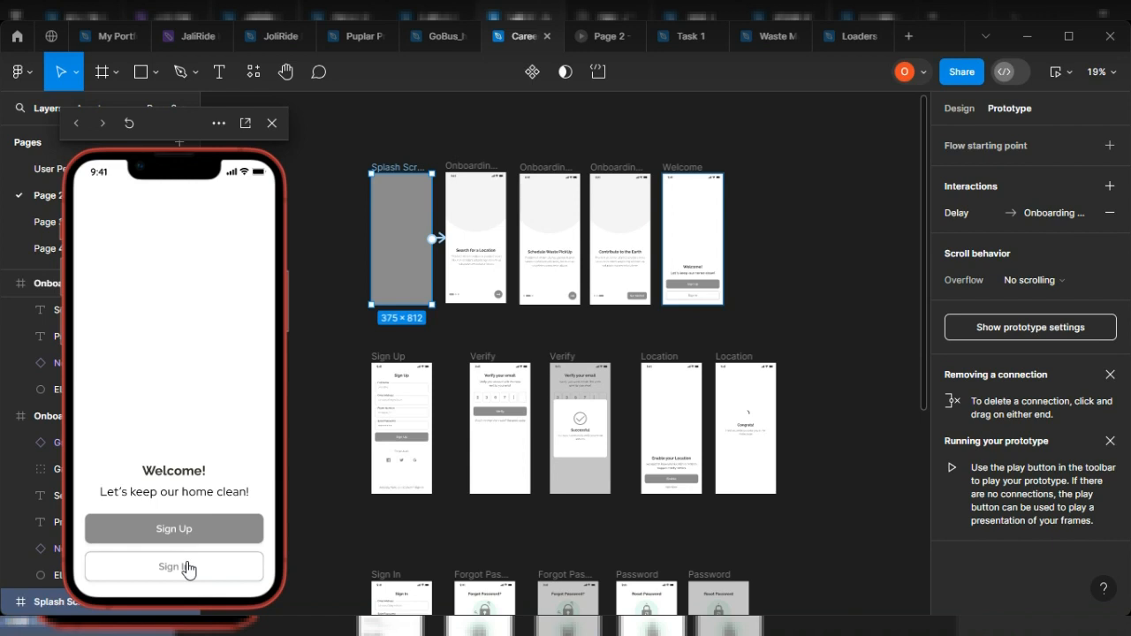
left_click(187, 568)
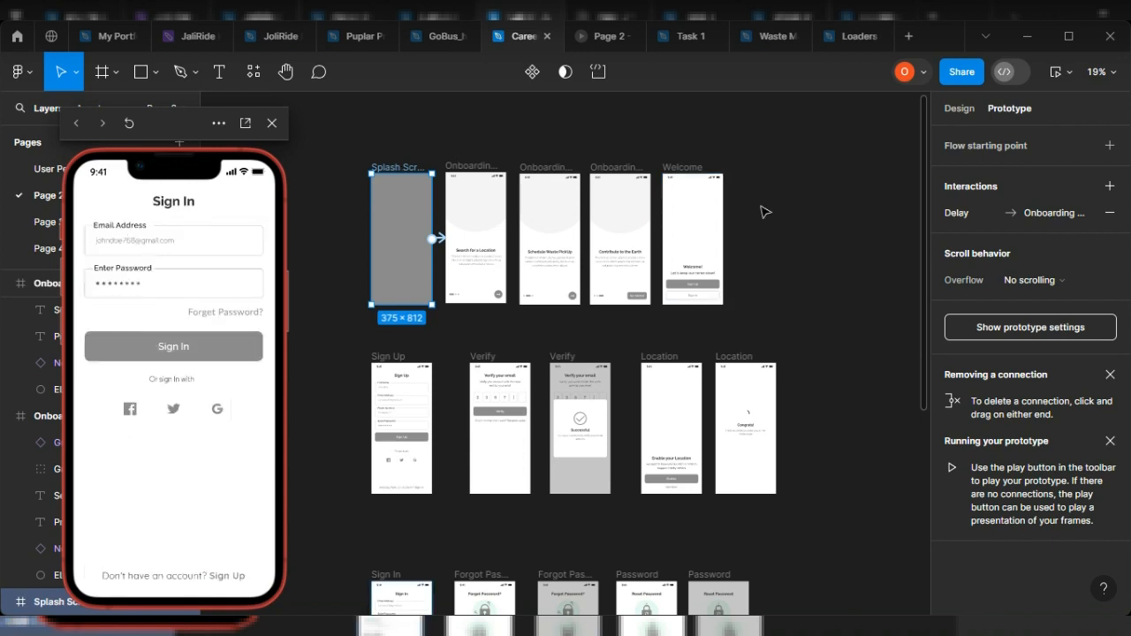
Step: Connect the Sign In screen's Sign In button to the Congrats screen's Location frame with an On tap Navigate to interaction
scroll(537, 325, "down", 3)
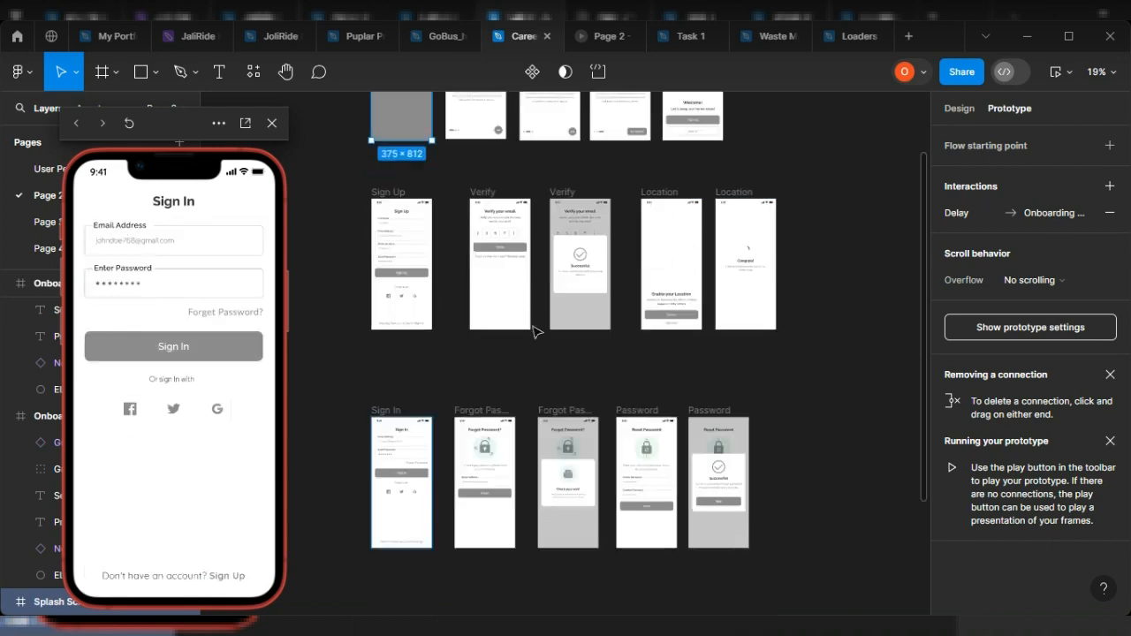
left_click(1066, 324)
scroll(380, 521, "up", 5)
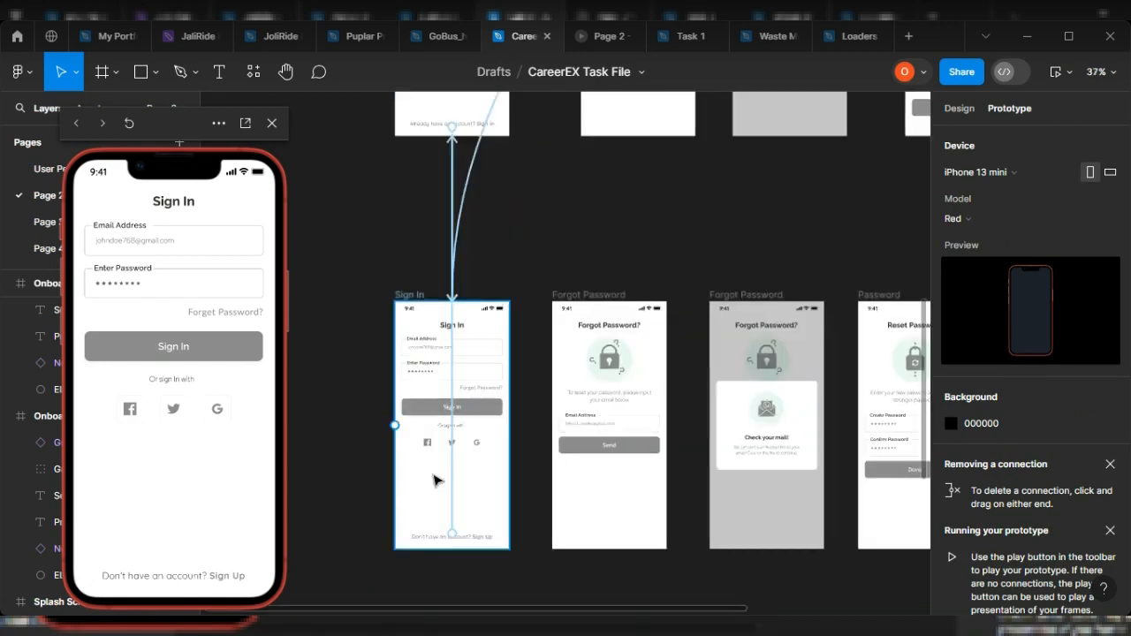
left_click(481, 389)
scroll(482, 392, "down", 5)
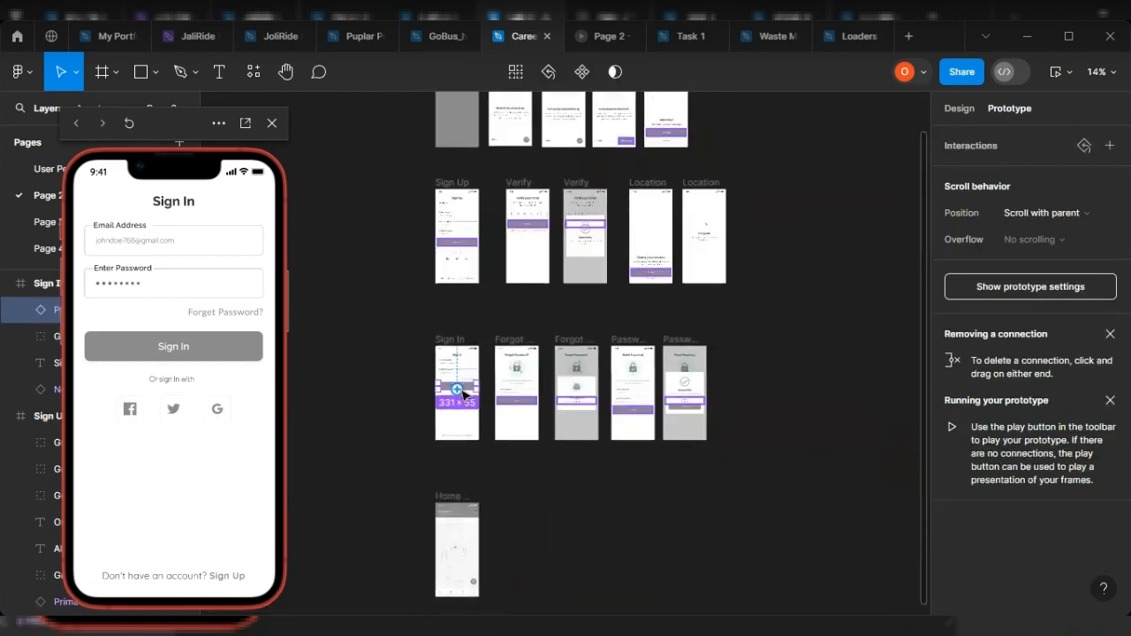
left_click_drag(478, 386, 716, 278)
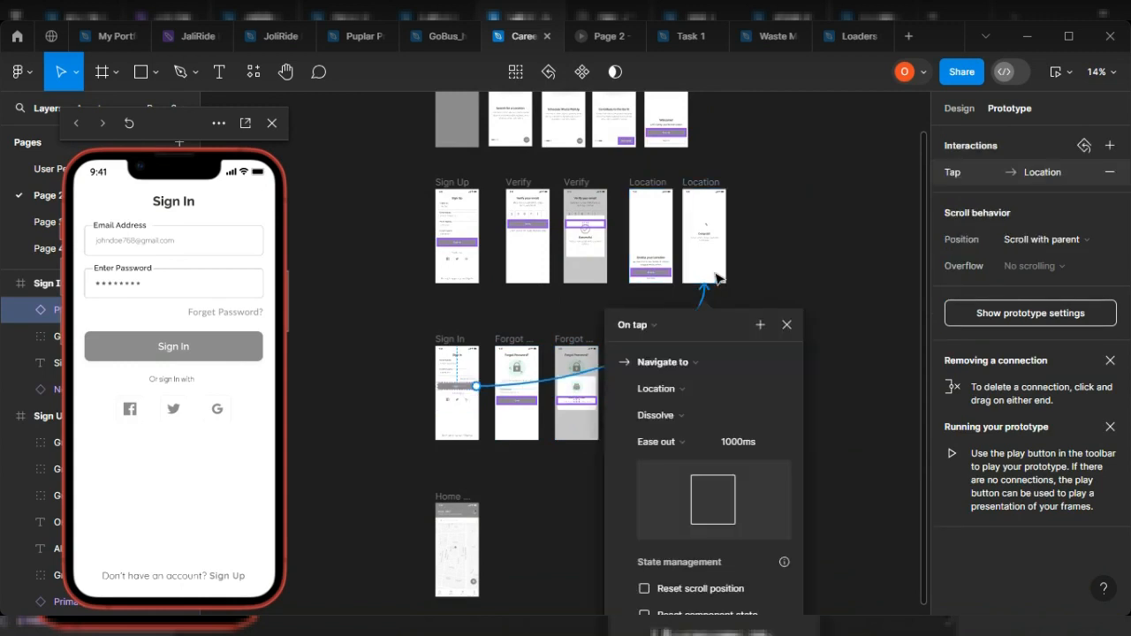
left_click_drag(721, 326, 709, 126)
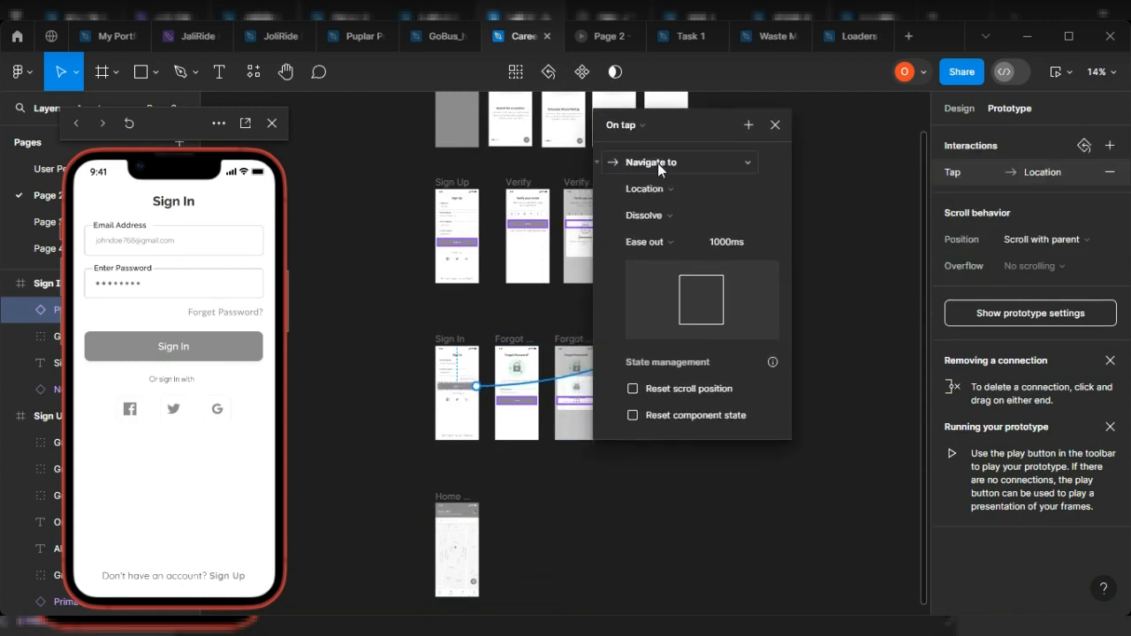
Step: Change the Sign In button's transition to Instant and close the interaction settings
left_click(664, 212)
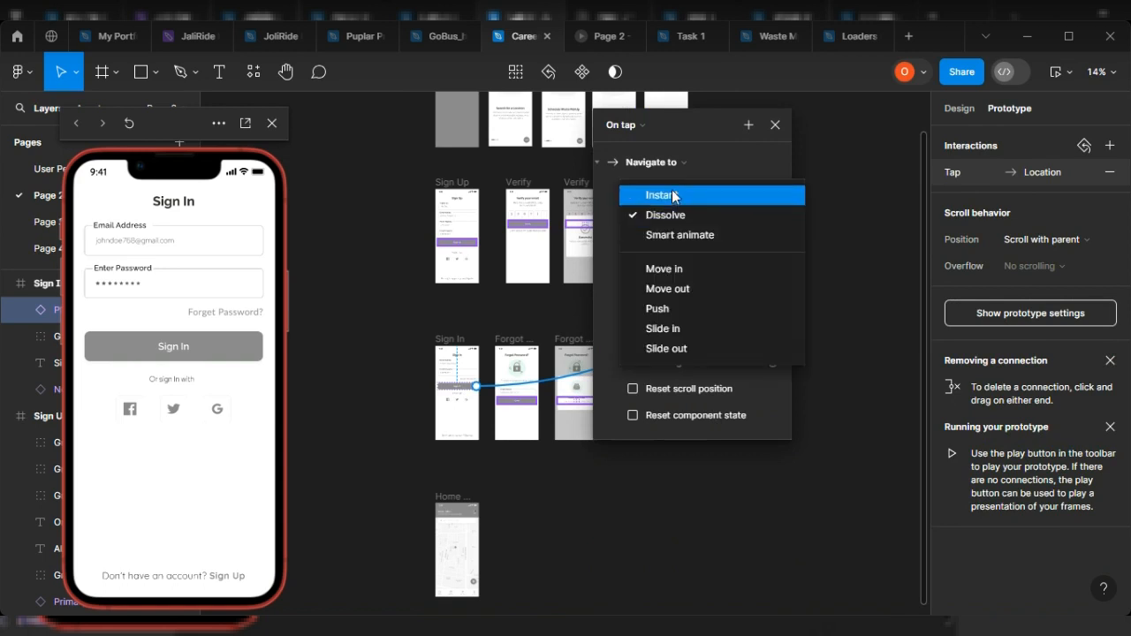
left_click(674, 196)
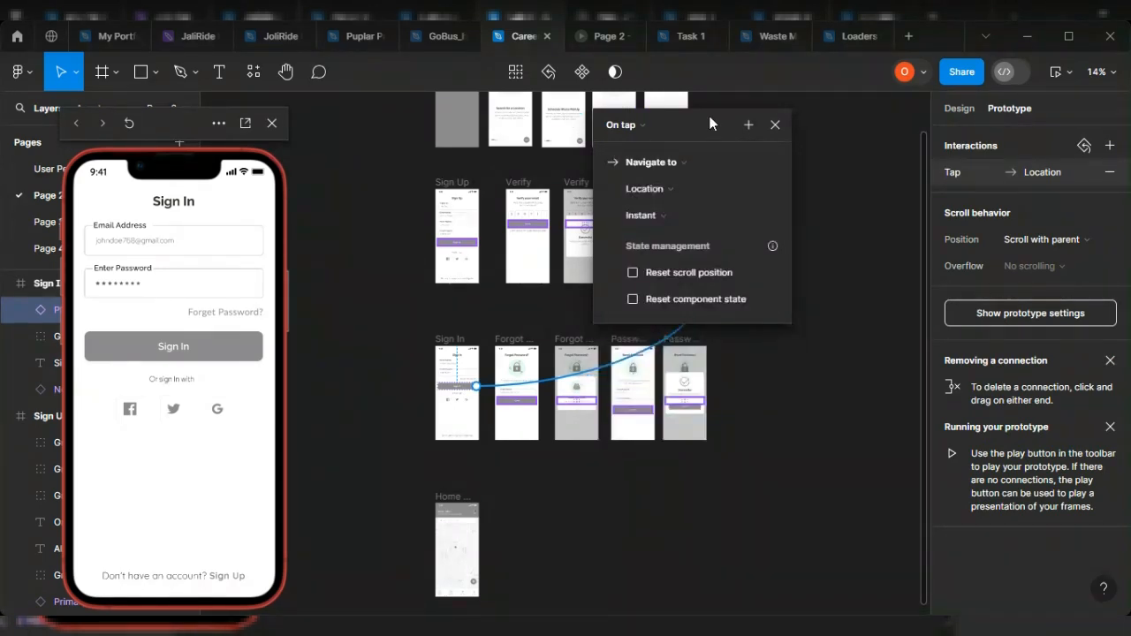
left_click(859, 229)
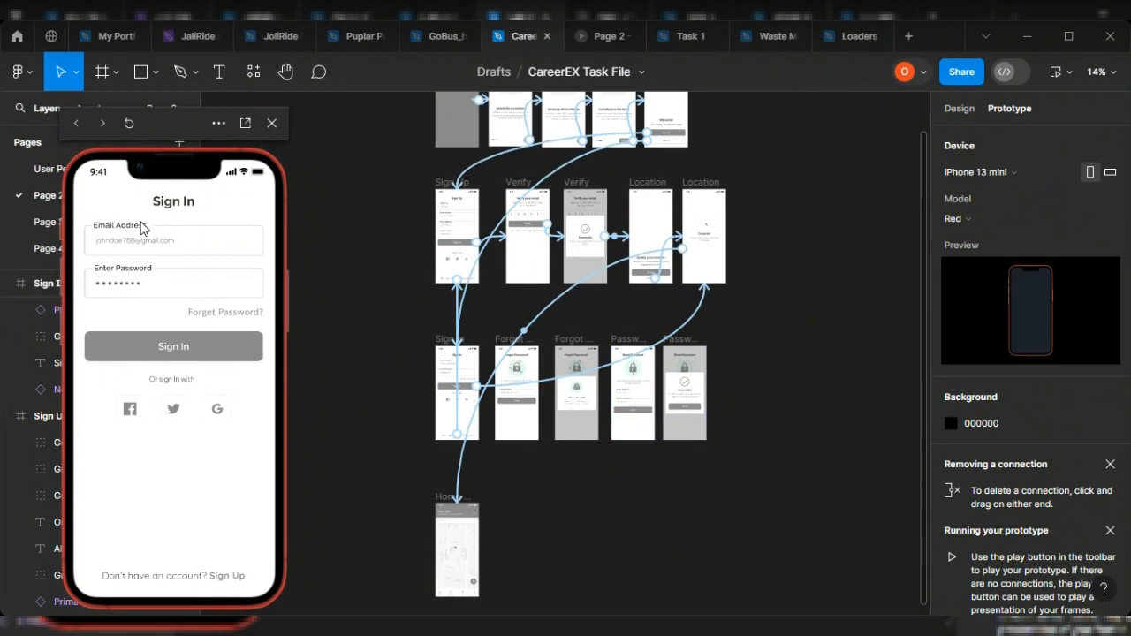
Step: Load the Welcome screen in the preview to test the sign-in flow
scroll(654, 186, "up", 1)
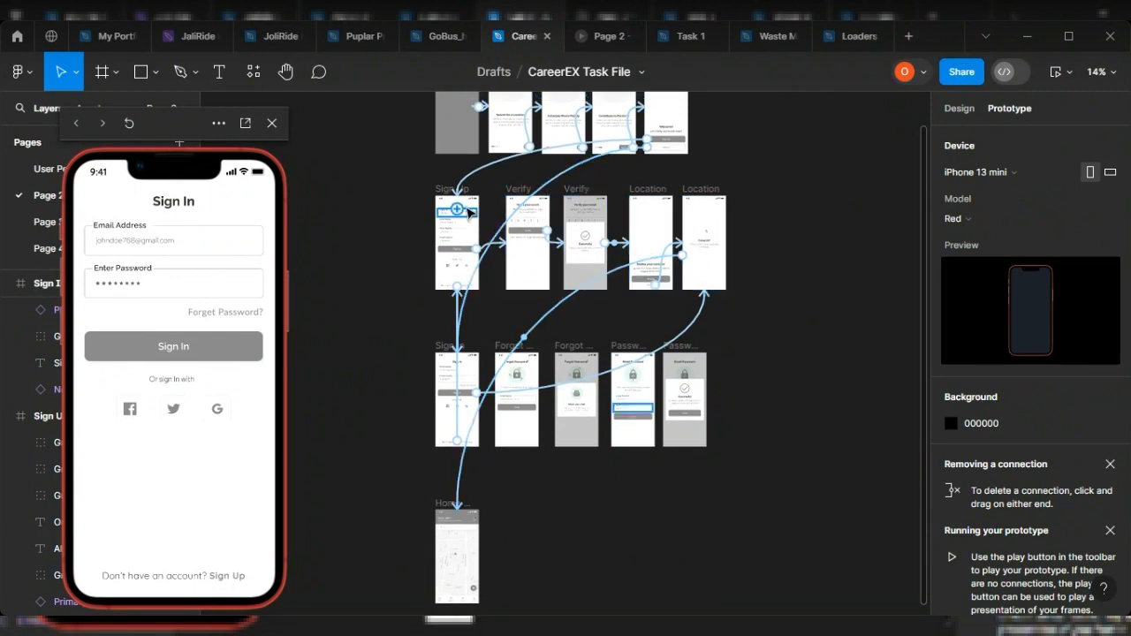
scroll(619, 168, "up", 2)
left_click(661, 148)
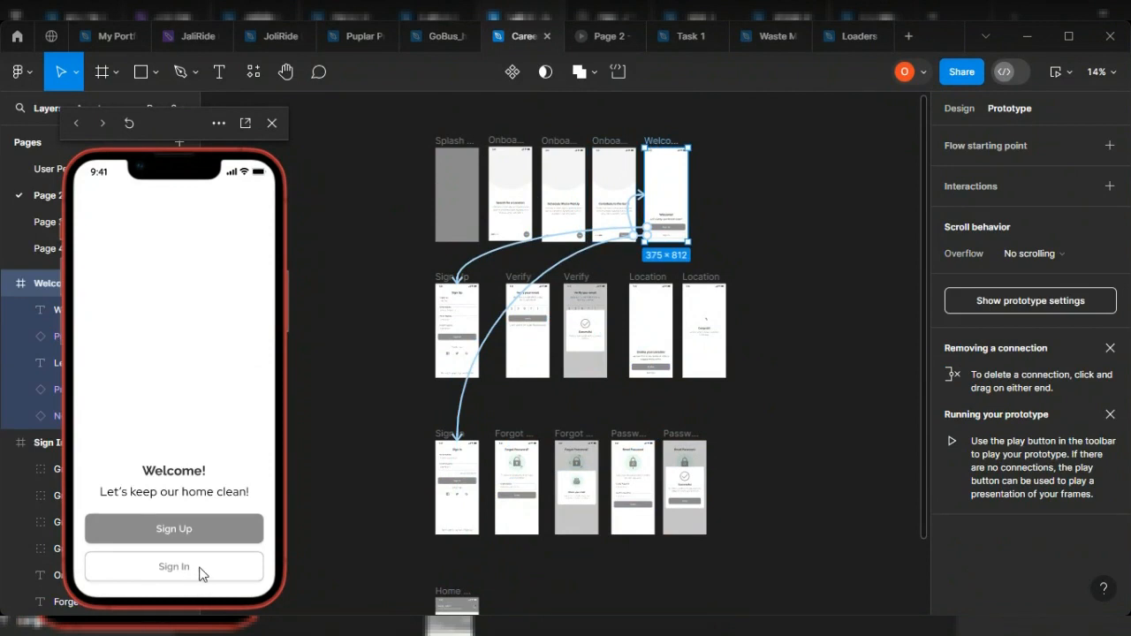
Step: Test the sign-in flow in the preview by choosing Sign In on the Welcome screen and submitting the Sign In screen
left_click(200, 570)
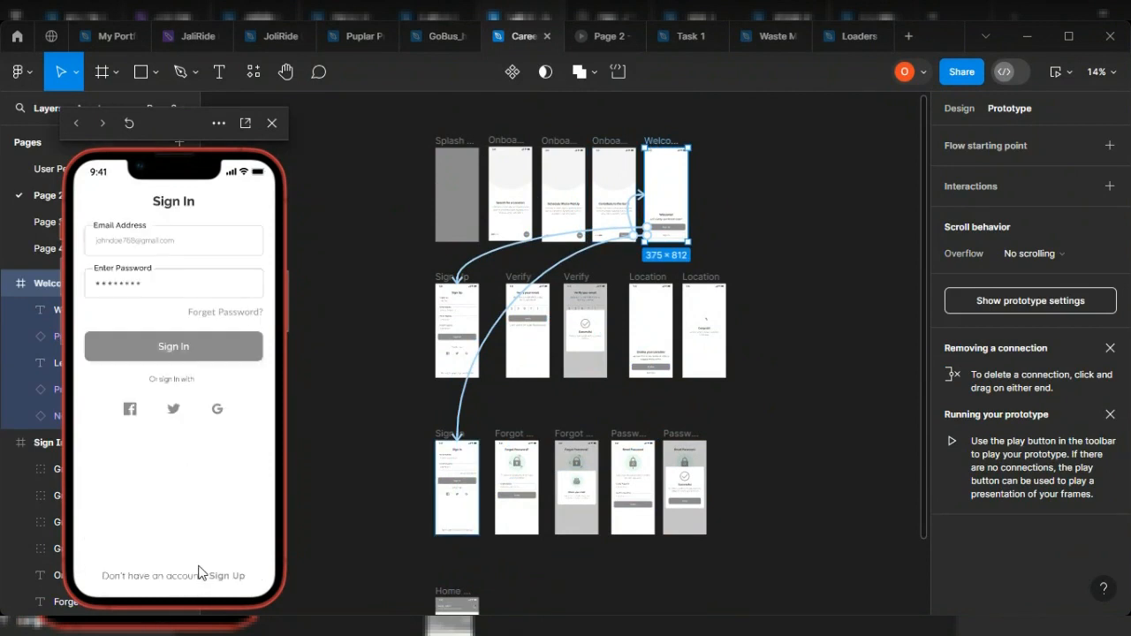
left_click(174, 348)
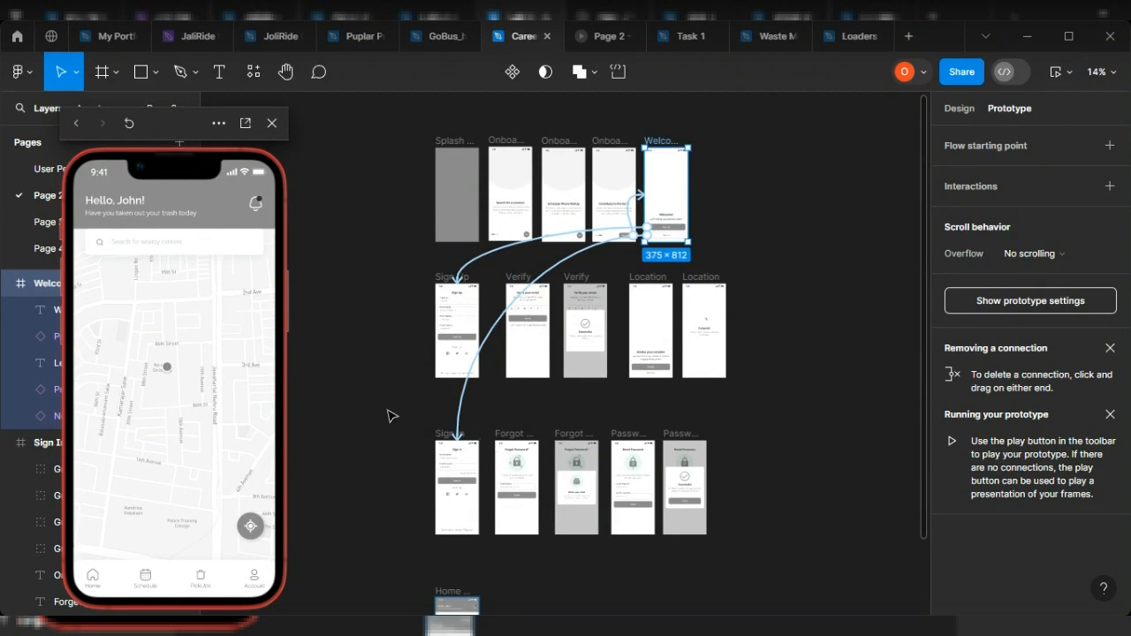
Step: Reload the Welcome screen in the preview and proceed to the Sign In screen
scroll(376, 393, "up", 1)
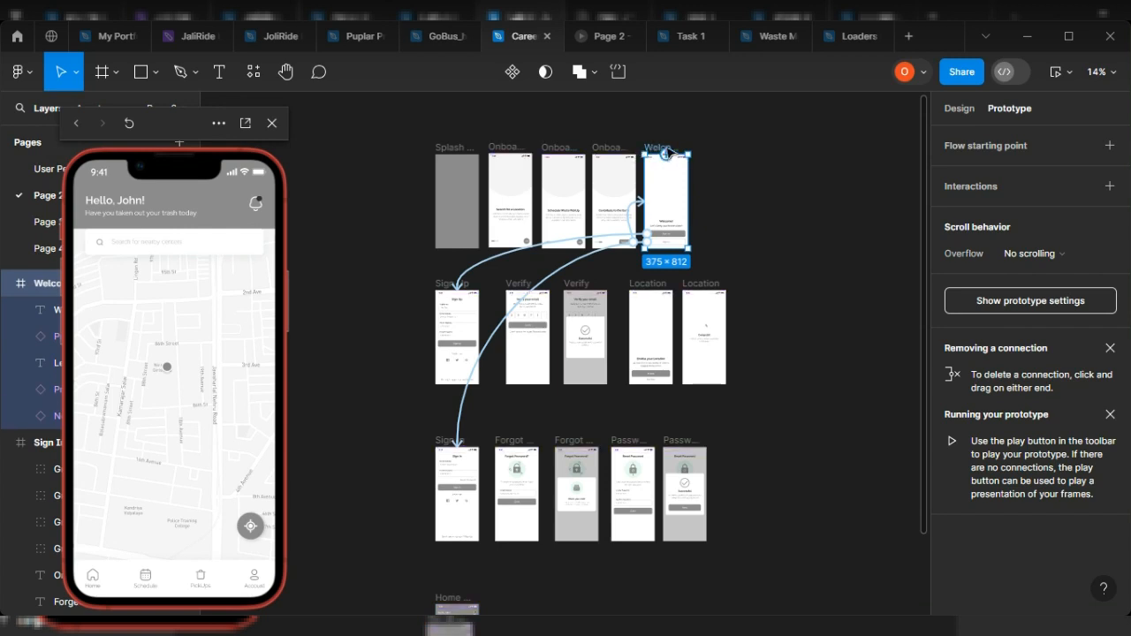
scroll(668, 153, "up", 5)
left_click(621, 162)
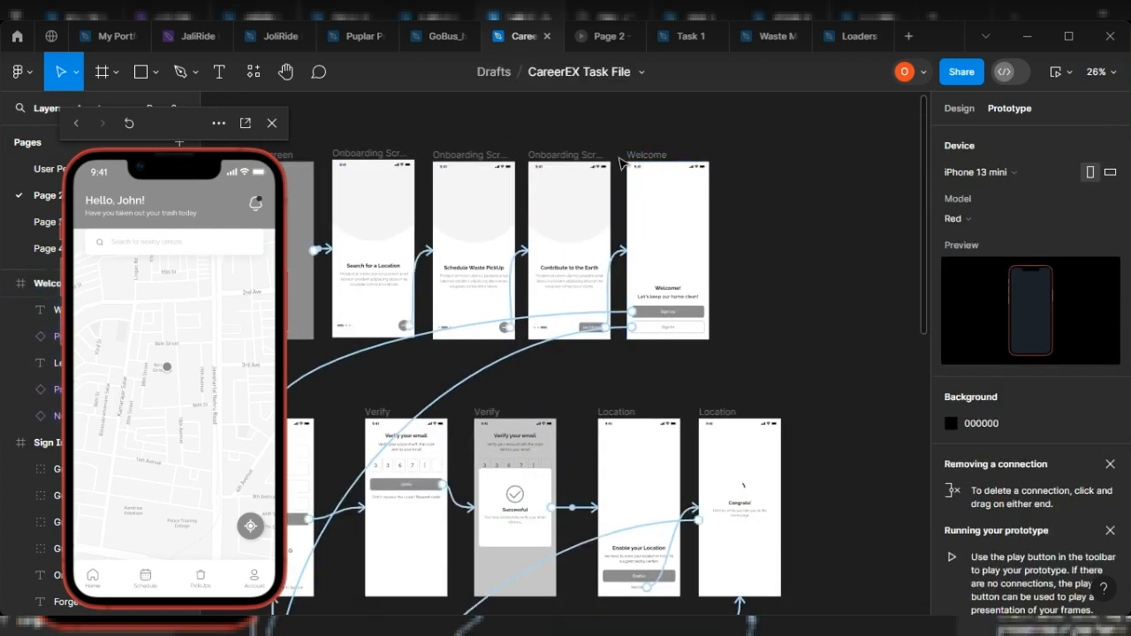
left_click(638, 156)
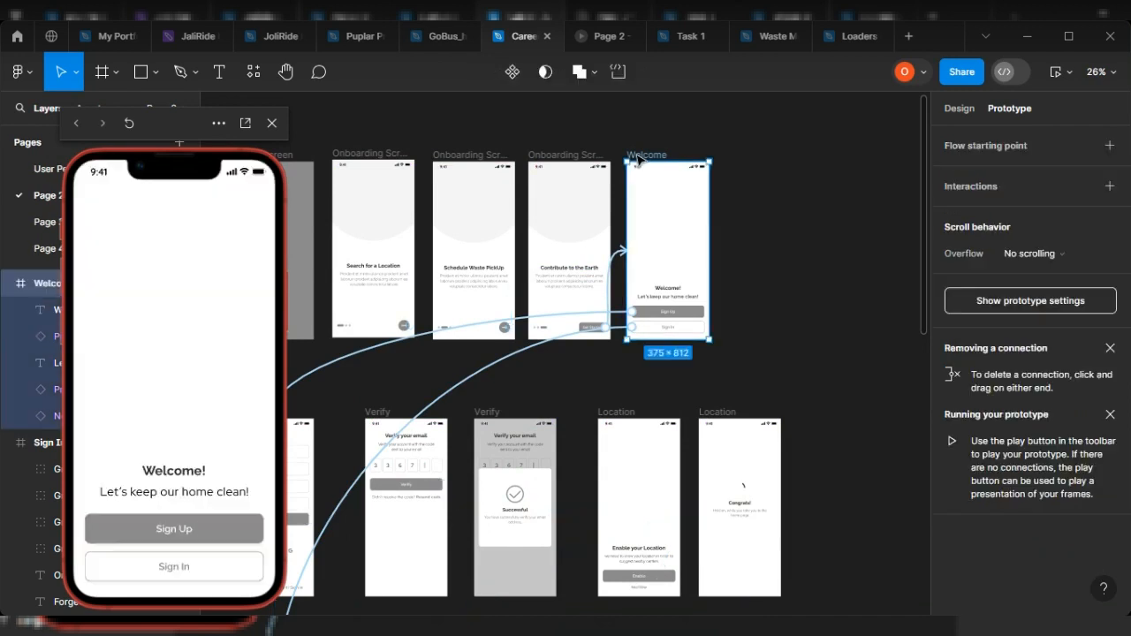
left_click(194, 565)
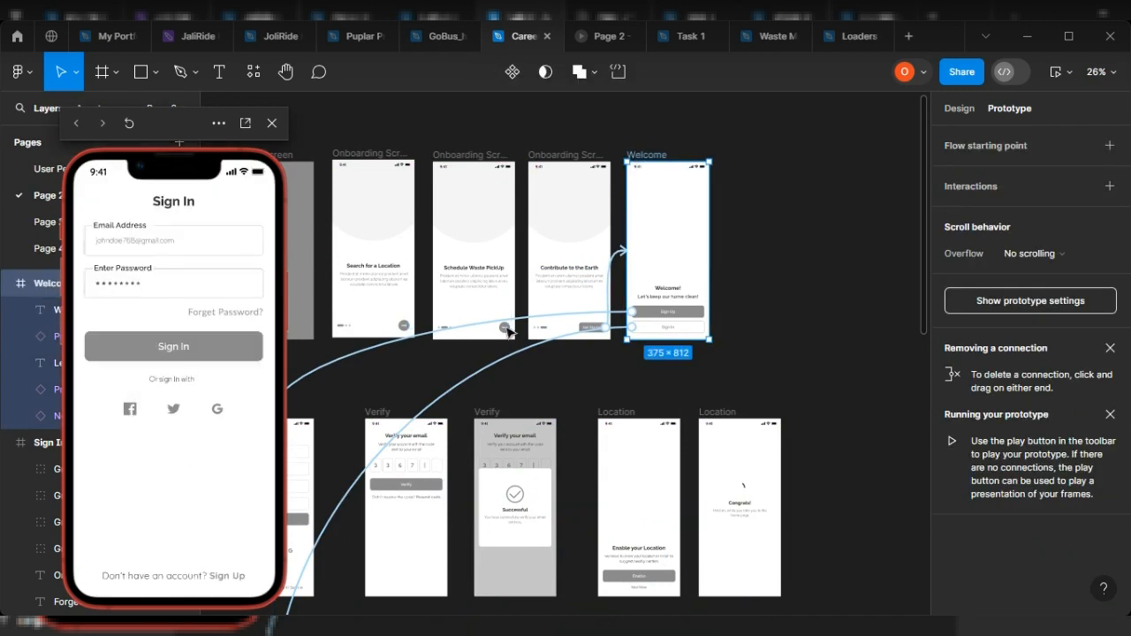
Step: Connect the Sign In screen's Forget Password? text to the first Forgot Password screen with an On tap Navigate to interaction
scroll(677, 459, "down", 4)
scroll(677, 450, "left", 4)
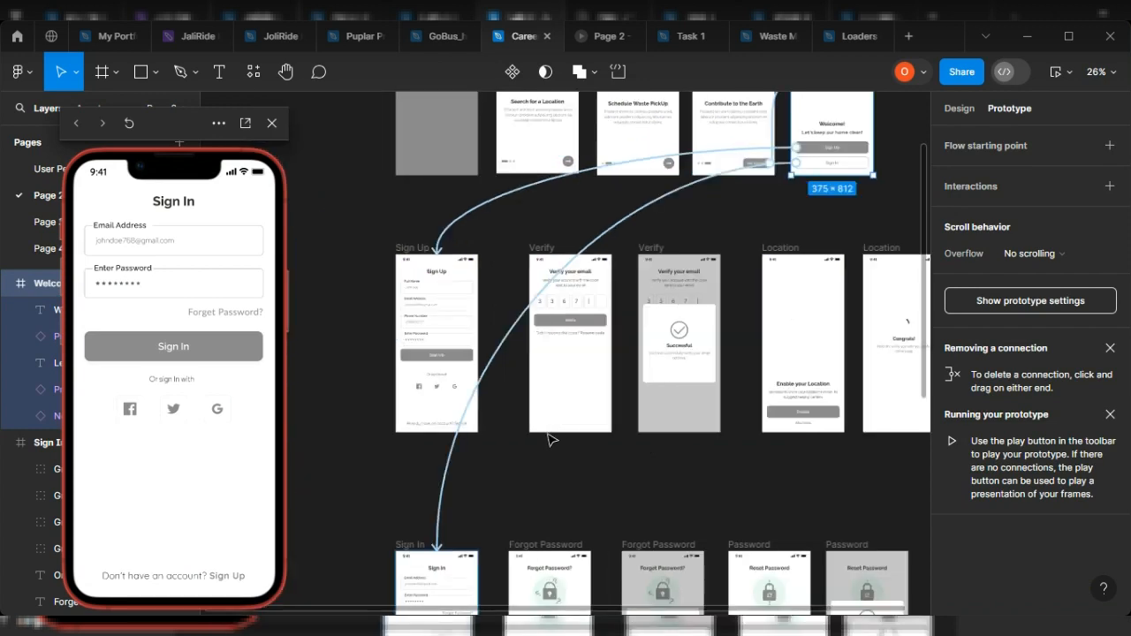
scroll(547, 439, "down", 4)
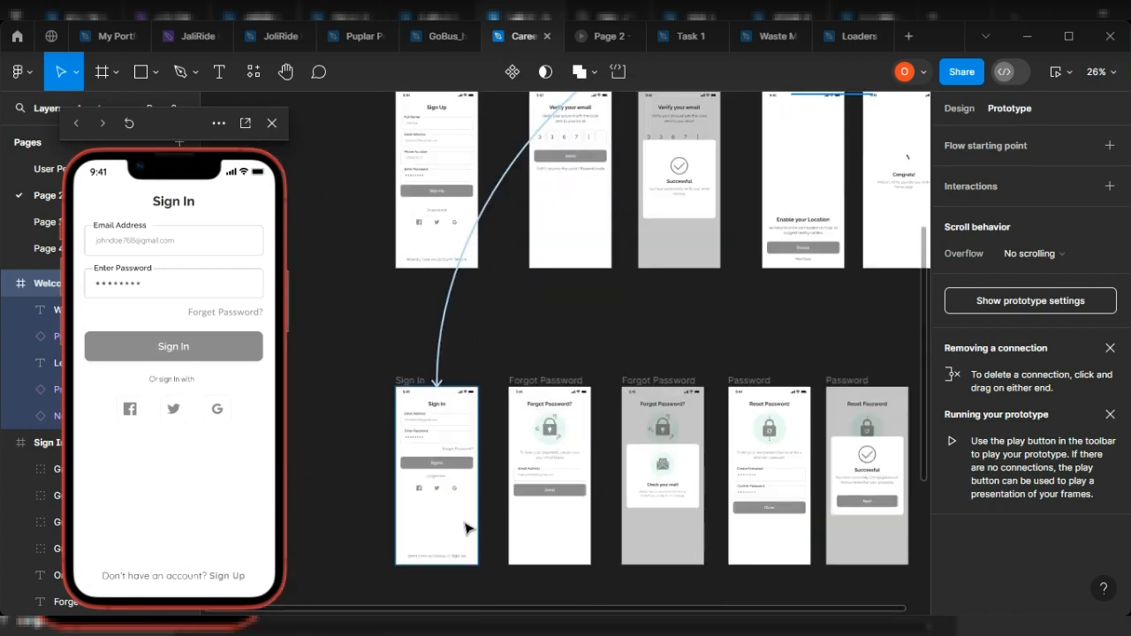
scroll(464, 528, "up", 5)
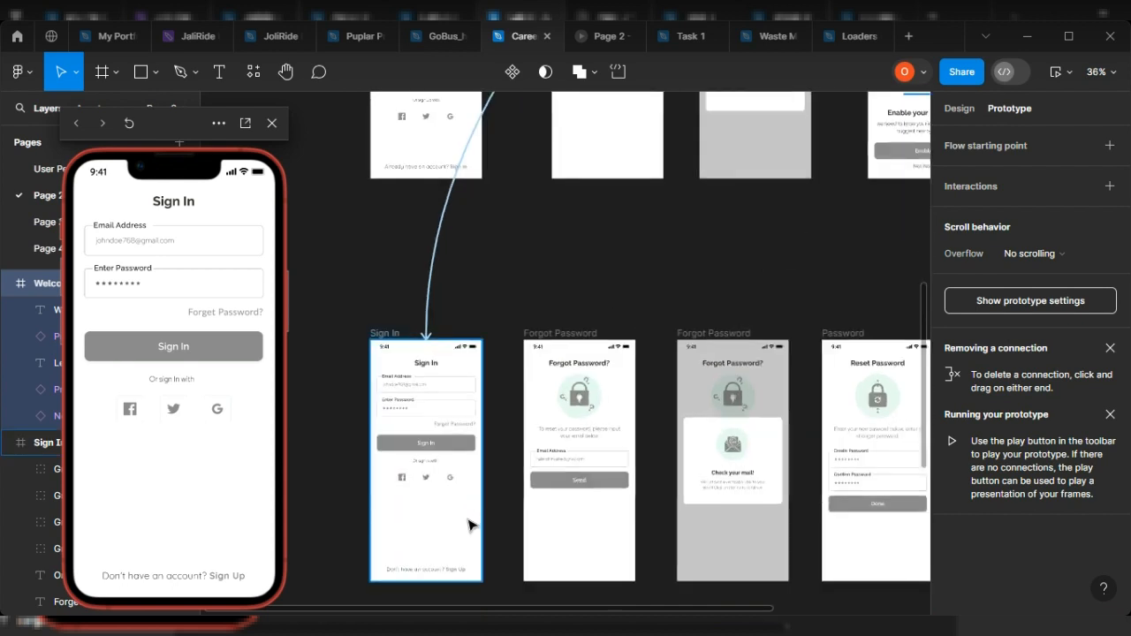
scroll(469, 526, "down", 3)
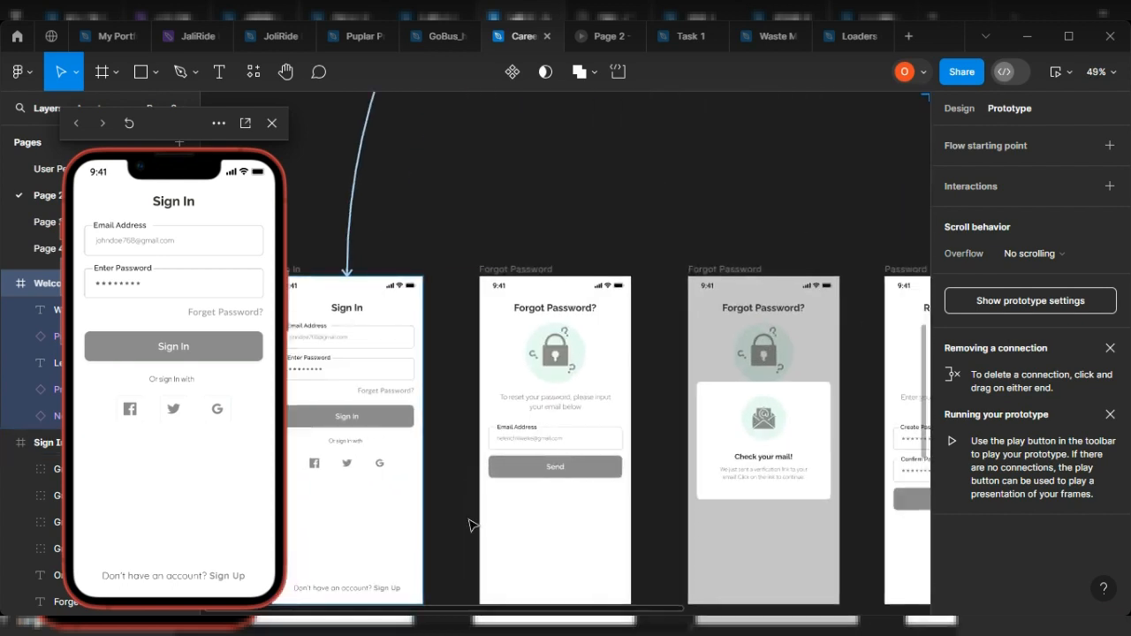
scroll(405, 459, "up", 2)
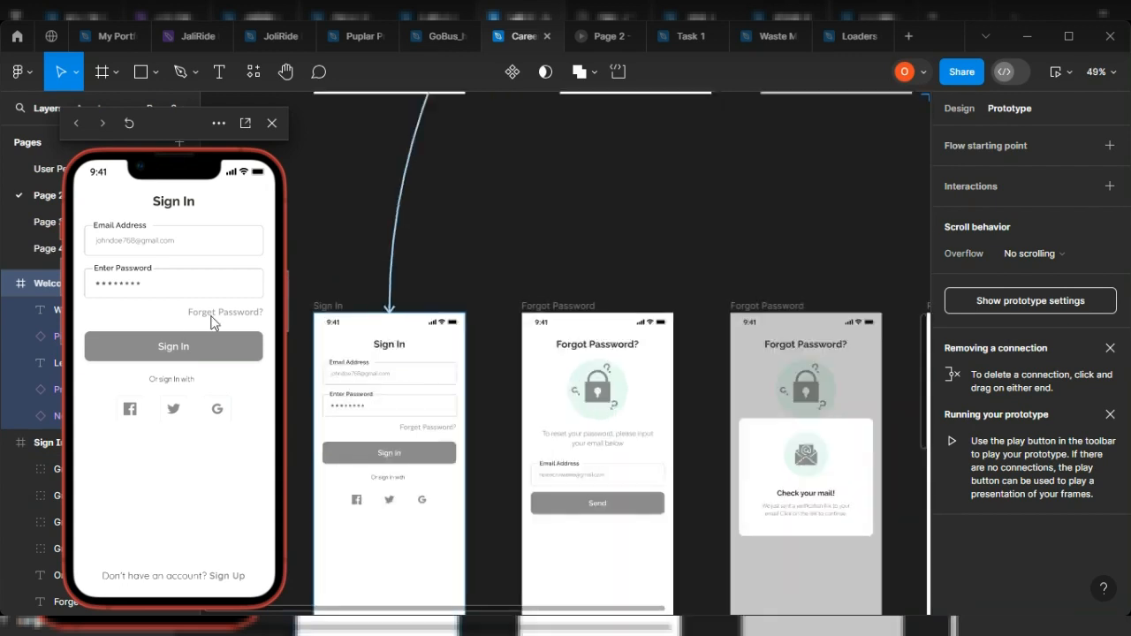
scroll(411, 447, "up", 3)
left_click(442, 420)
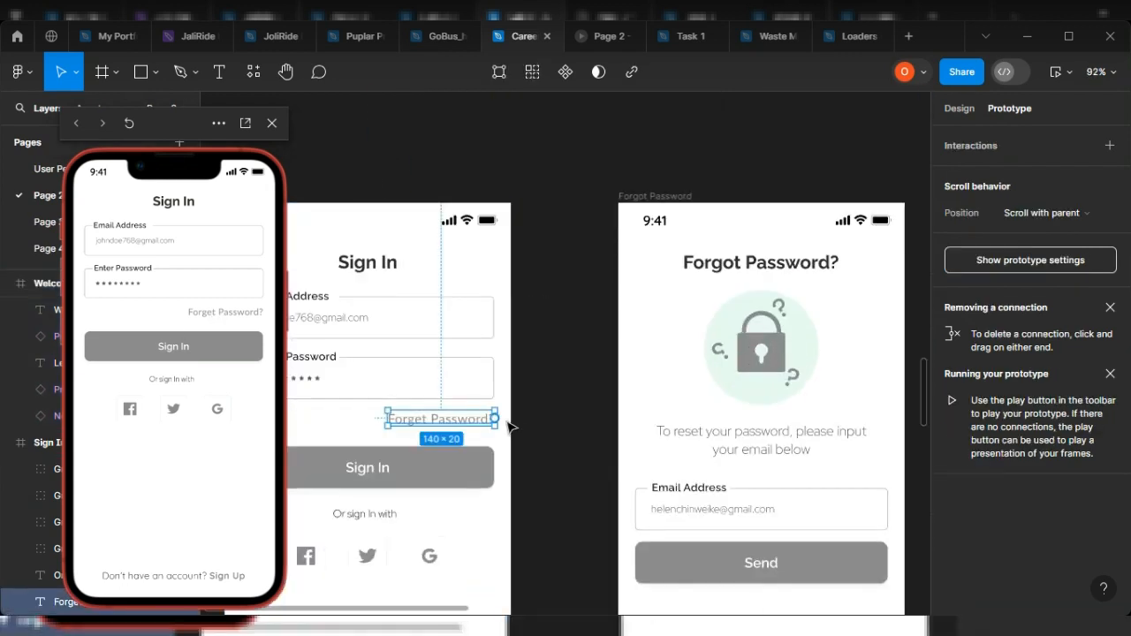
left_click_drag(495, 419, 712, 231)
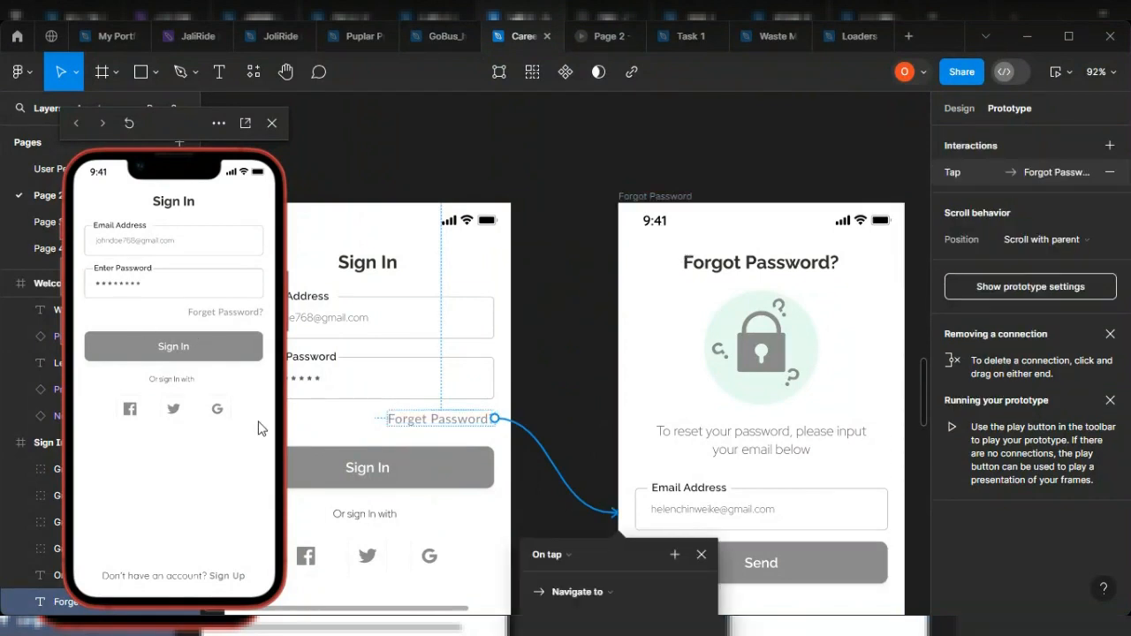
Step: Test the Forget Password? link in the preview, check its interaction settings and close them
left_click(237, 314)
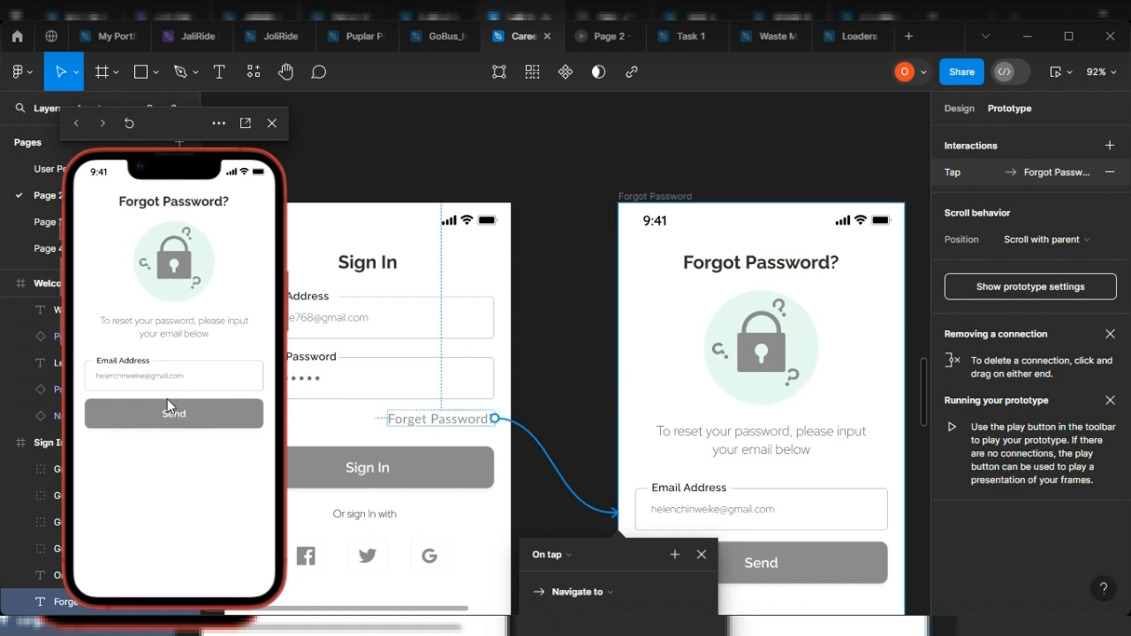
scroll(520, 415, "down", 1)
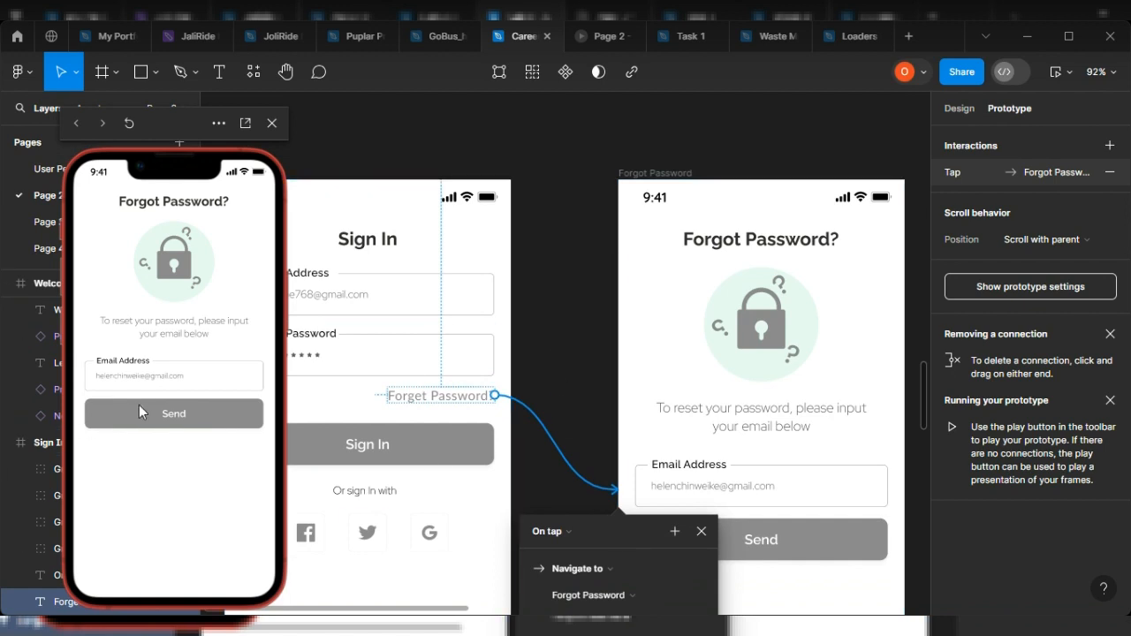
left_click_drag(608, 525, 543, 165)
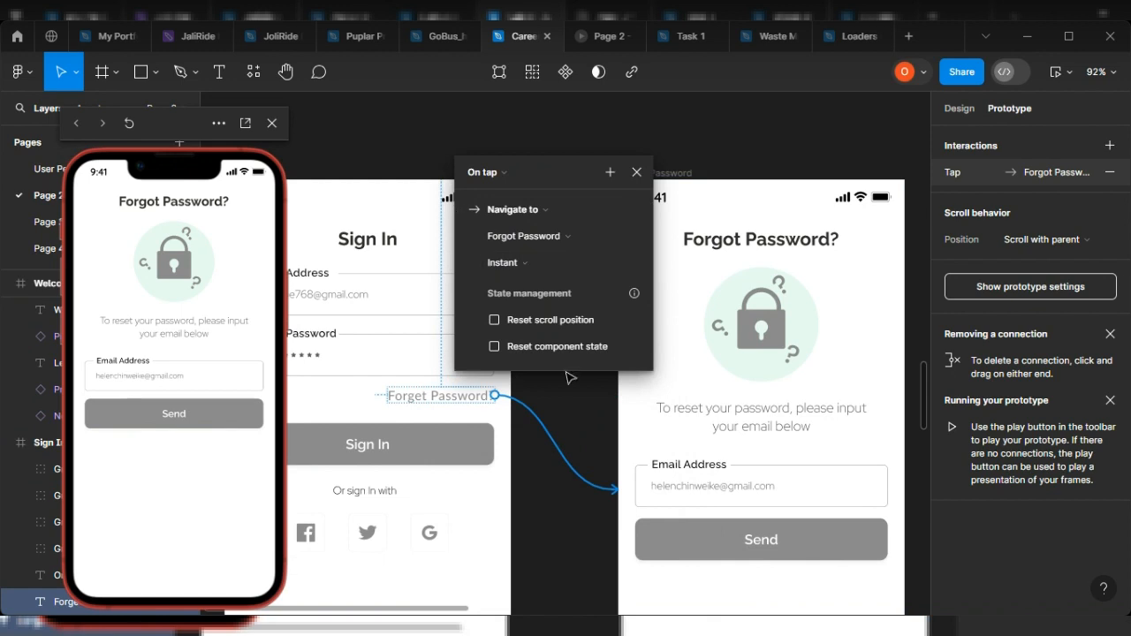
left_click(637, 172)
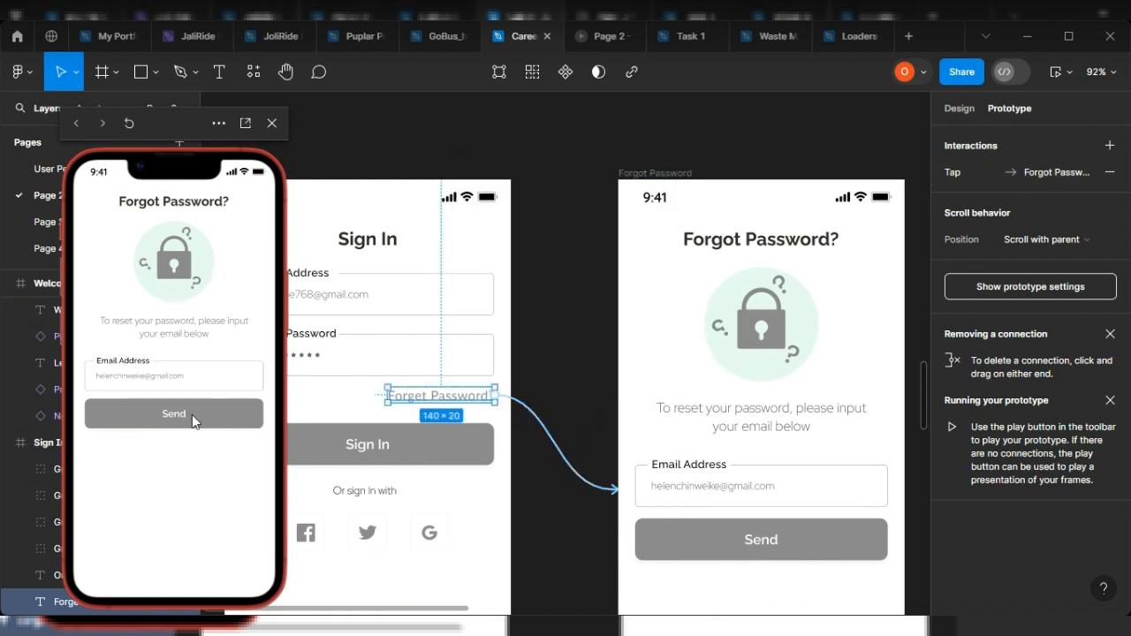
Step: Connect the Forgot Password screen's Send button to the Check your mail! screen with an On tap Navigate to interaction and test it in the preview
scroll(319, 574, "right", 5)
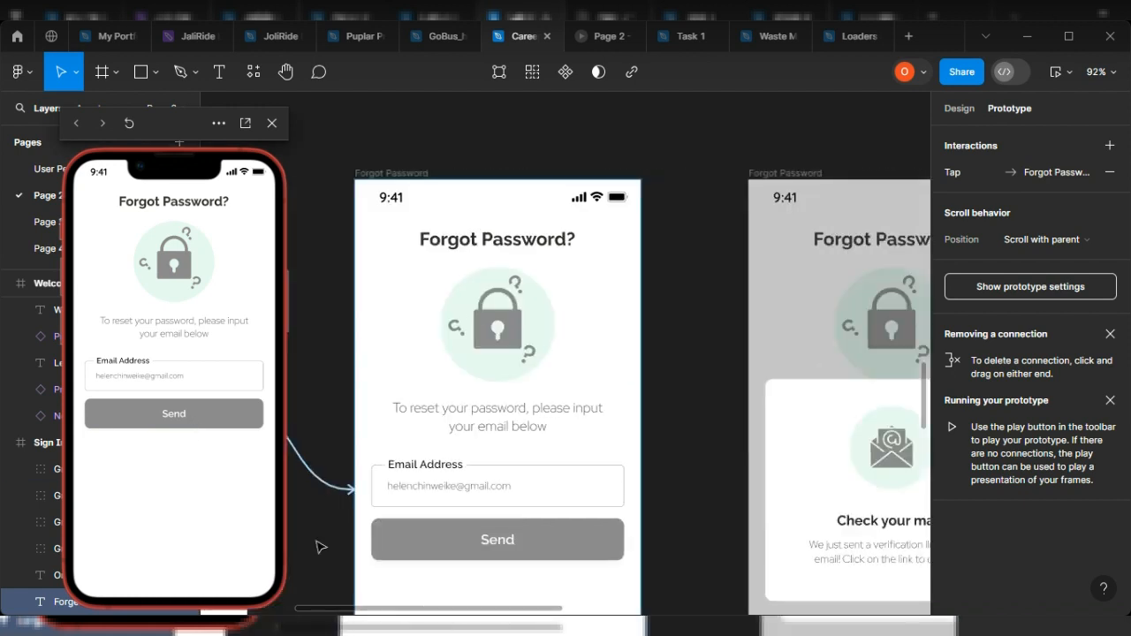
scroll(492, 255, "down", 3)
scroll(380, 367, "down", 5)
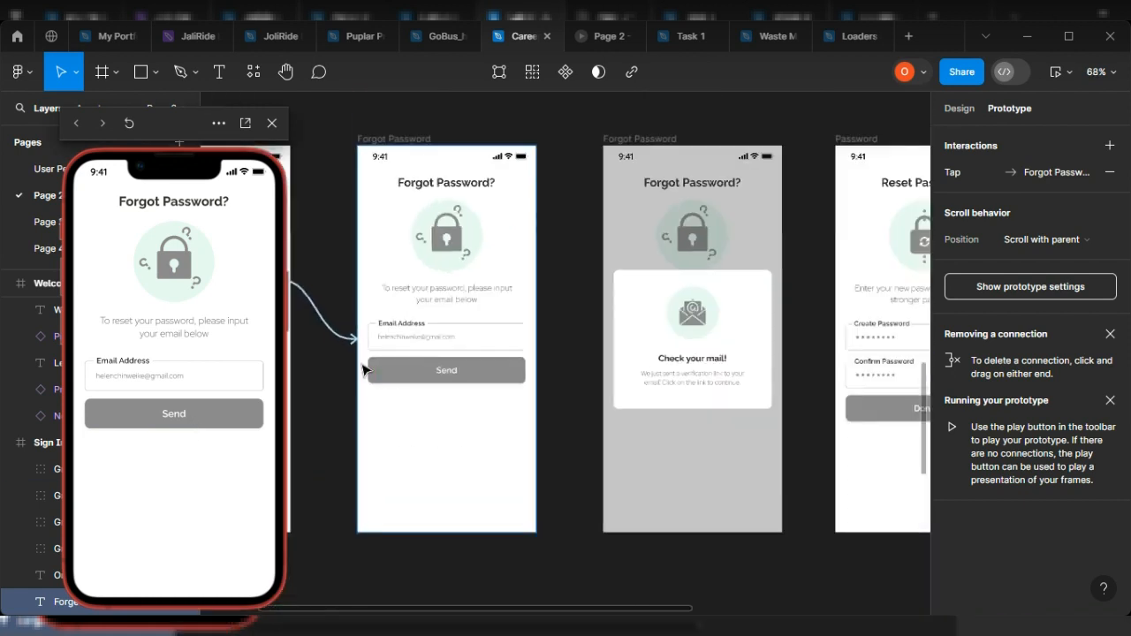
scroll(669, 397, "up", 5)
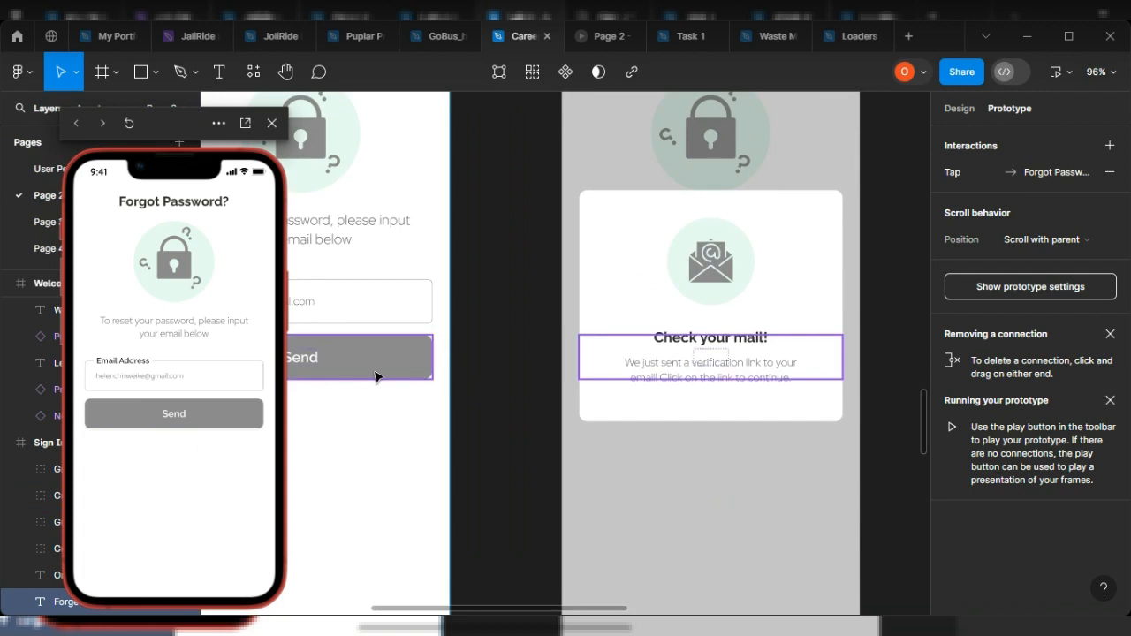
left_click(375, 377)
left_click_drag(432, 357, 663, 286)
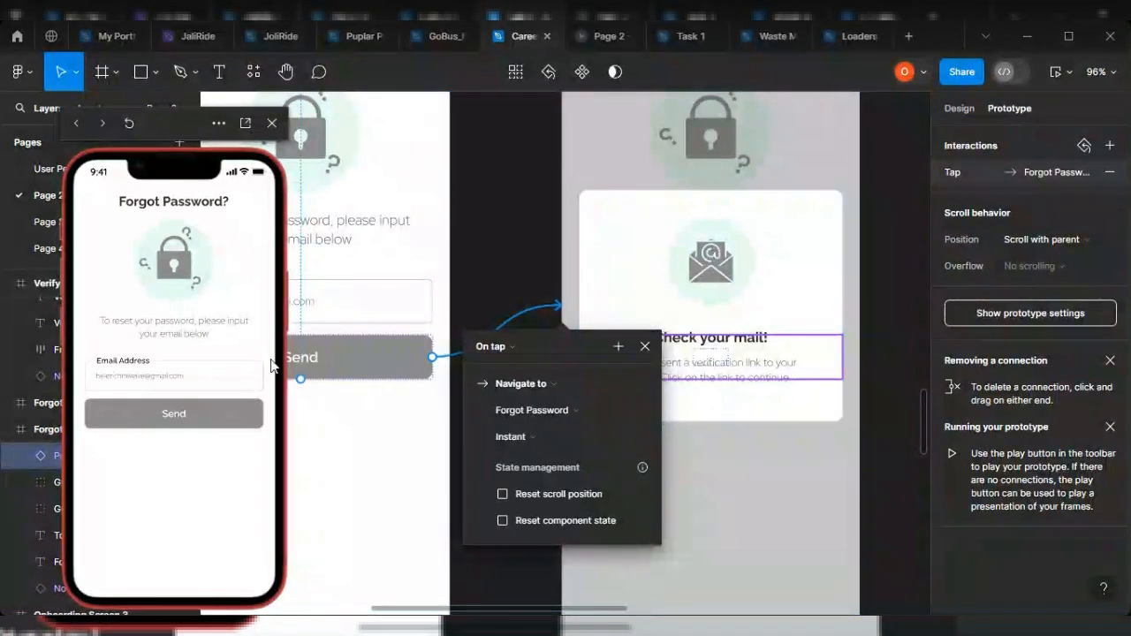
left_click(202, 429)
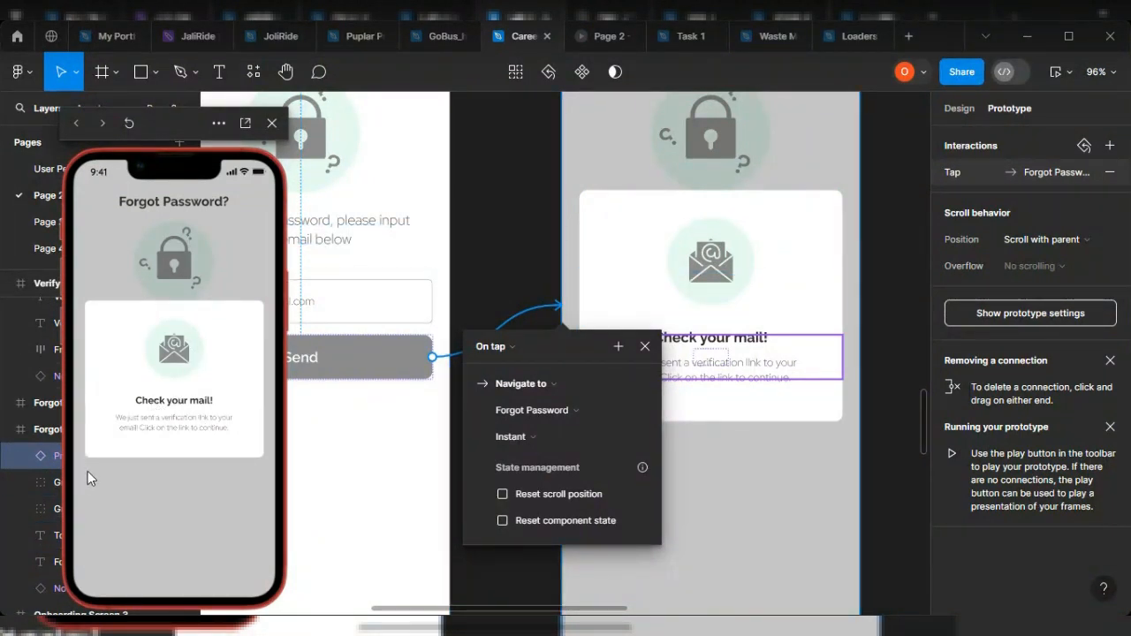
Step: Move both Password frames together to the right, widening the gap after the Check your mail! screen
scroll(545, 347, "right", 3)
scroll(545, 347, "right", 1)
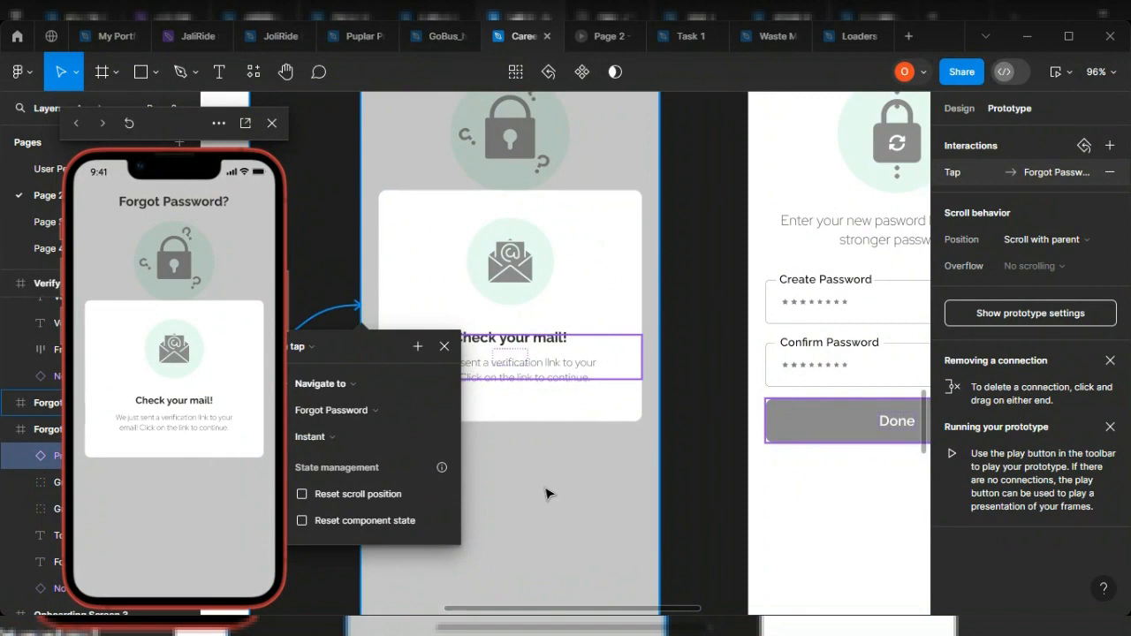
scroll(548, 489, "right", 9)
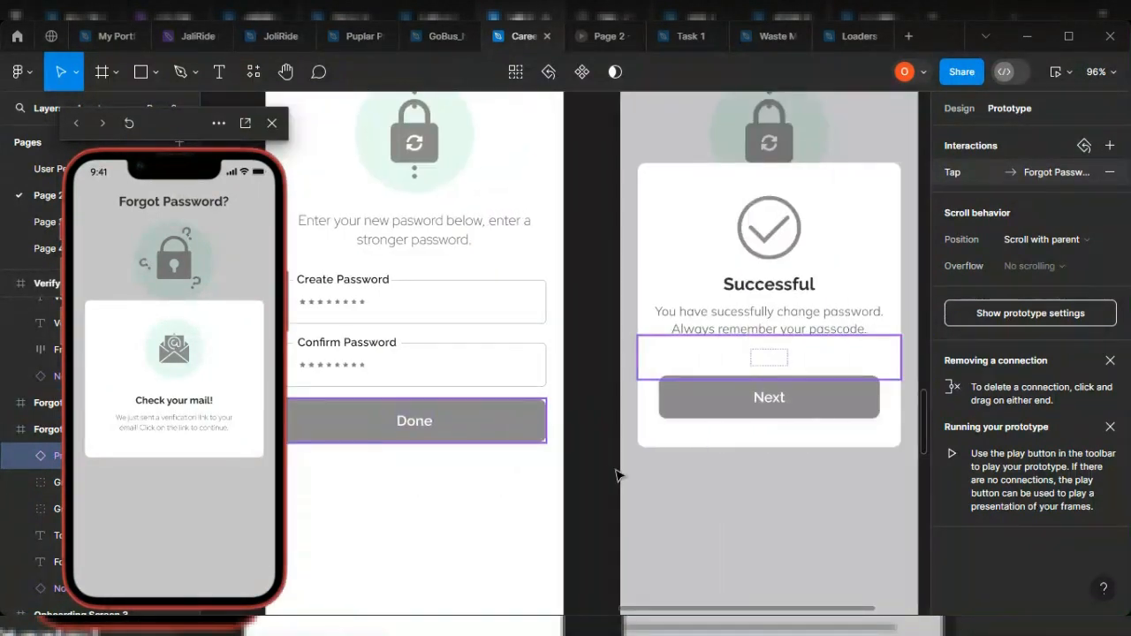
scroll(616, 475, "down", 3)
left_click(411, 165)
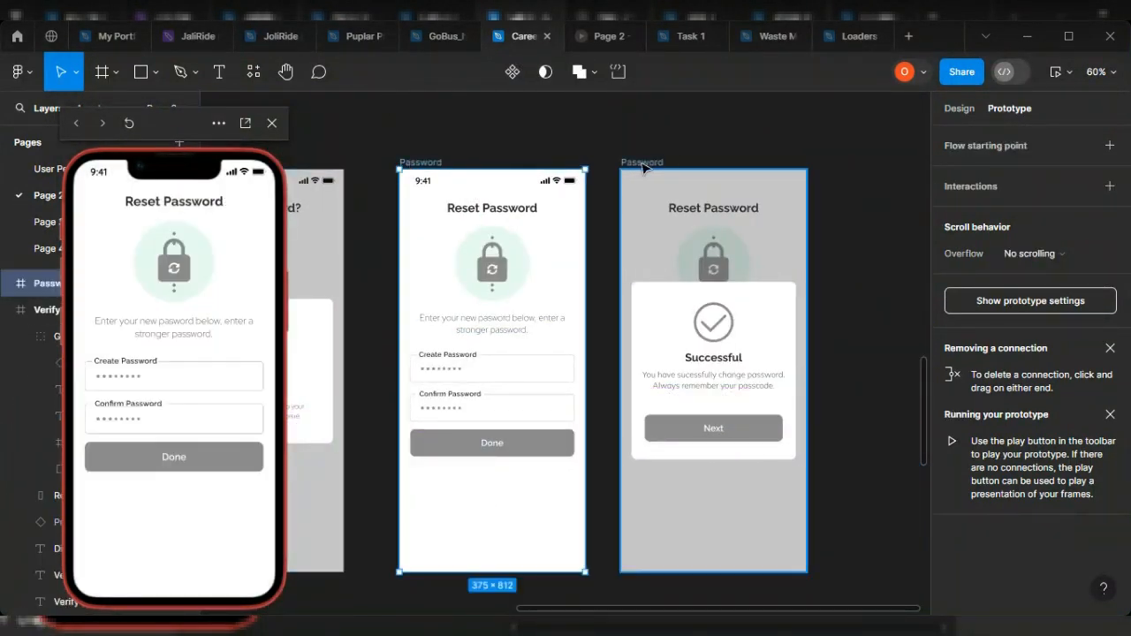
left_click(643, 168, "shift")
left_click_drag(551, 220, 632, 221)
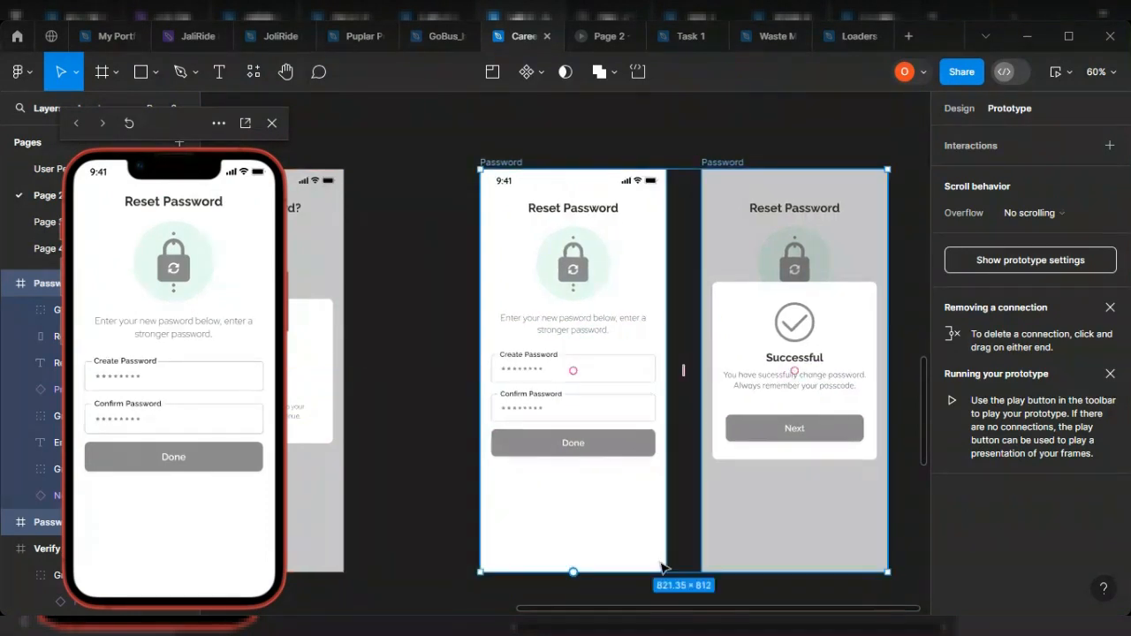
Step: Connect the Check your mail! card to the Reset Password screen with a Navigate to interaction
scroll(371, 447, "left", 3)
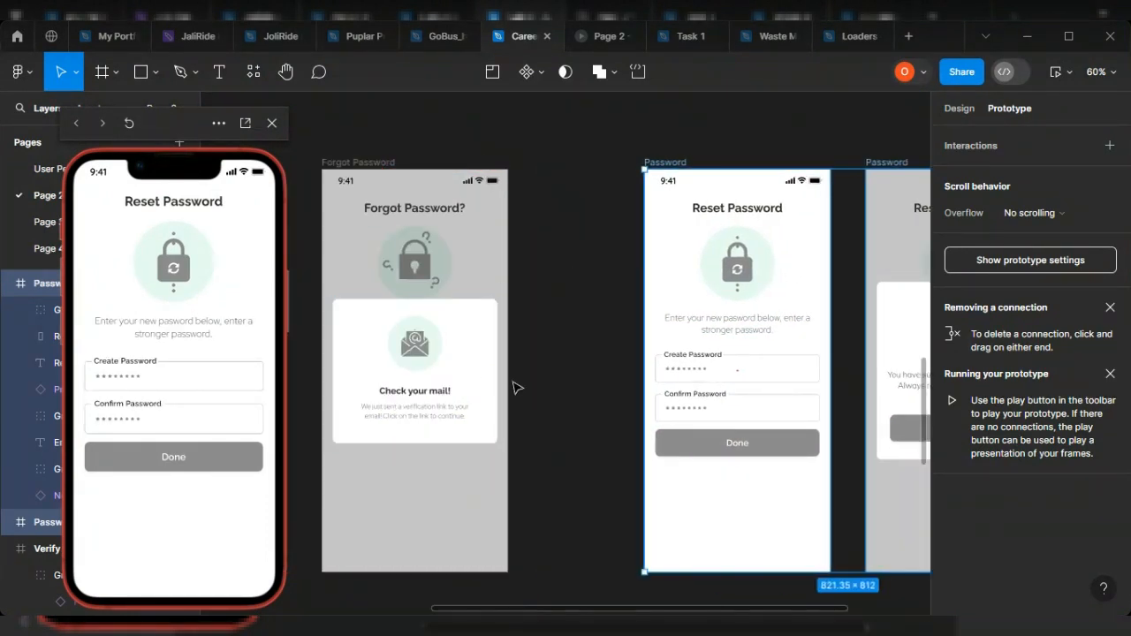
left_click(492, 377)
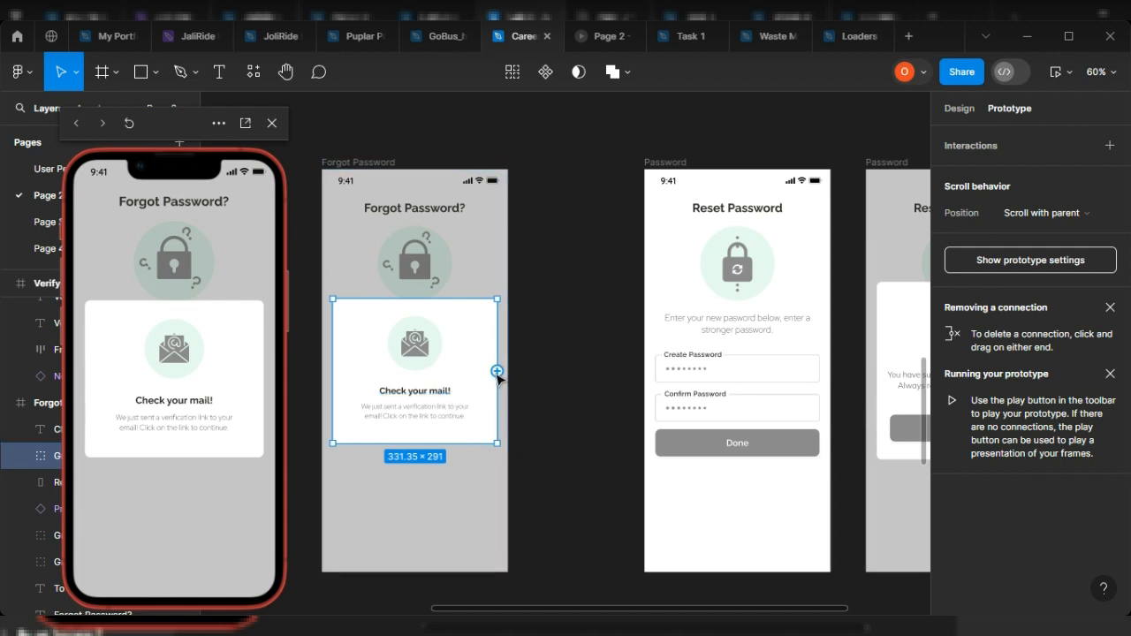
left_click_drag(498, 371, 646, 336)
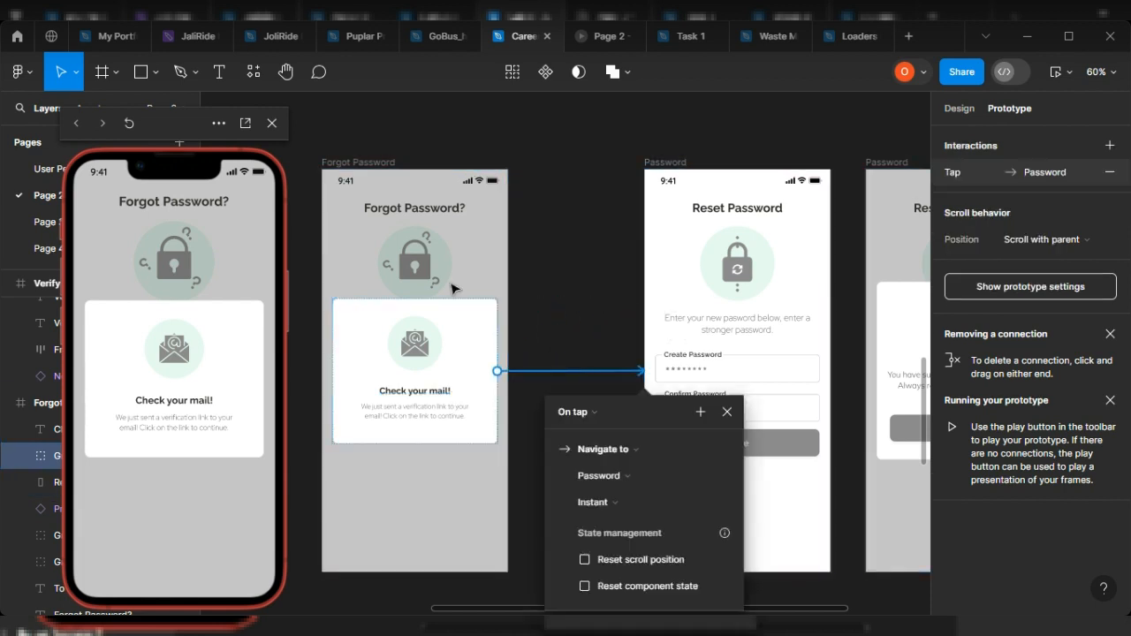
Step: Change the Check your mail! card's interaction trigger to After delay with a delay of 1500 ms and close its settings
left_click_drag(619, 410, 507, 119)
left_click(506, 119)
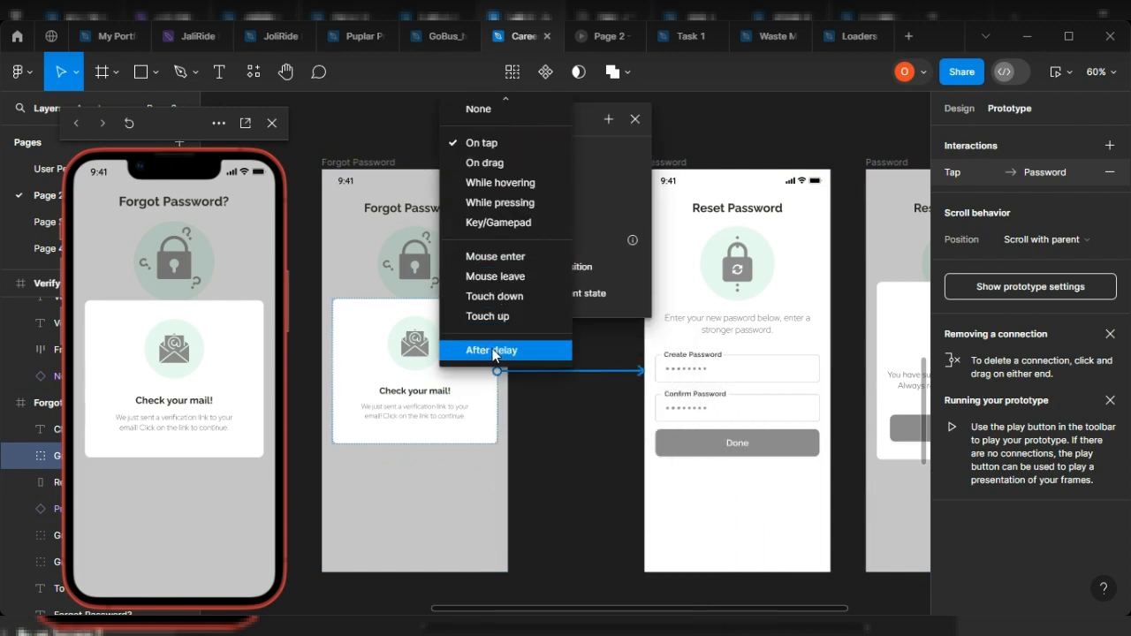
left_click(495, 351)
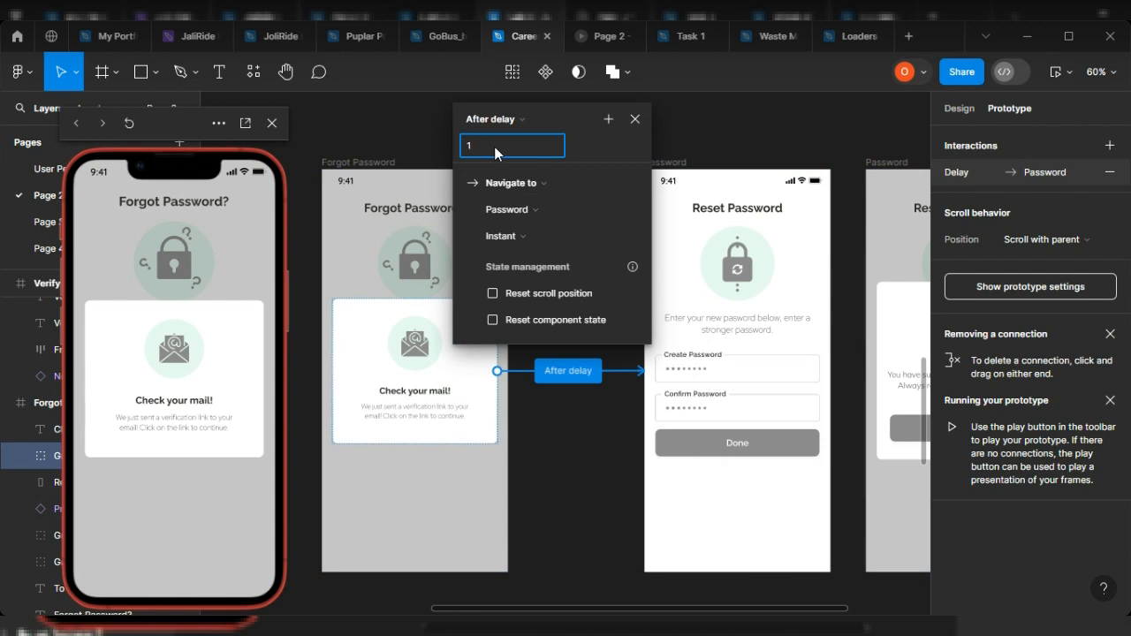
type("1500ms")
left_click(604, 432)
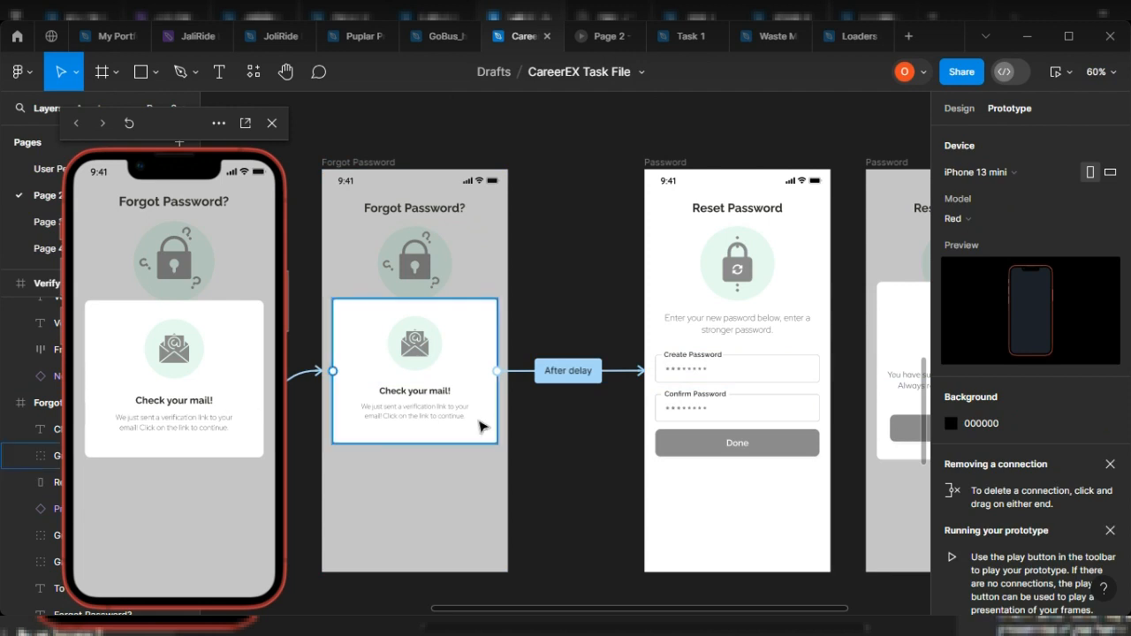
Step: Load the first Forgot Password screen in the preview and submit it with Send to test the delayed move to Reset Password
left_click(327, 163)
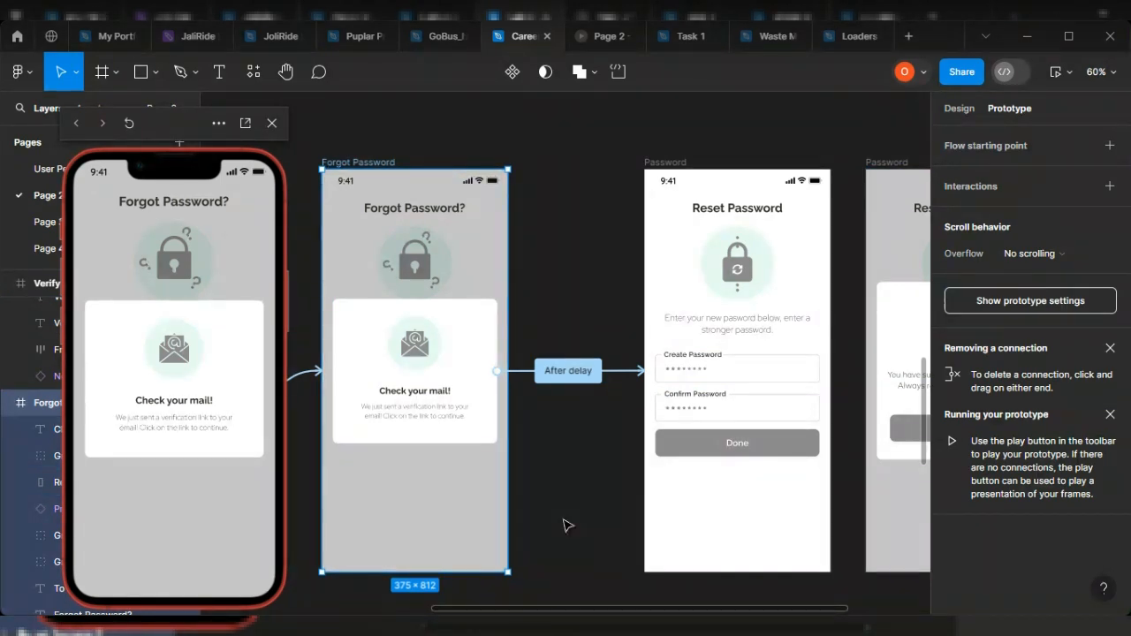
scroll(527, 494, "left", 4)
left_click(393, 172)
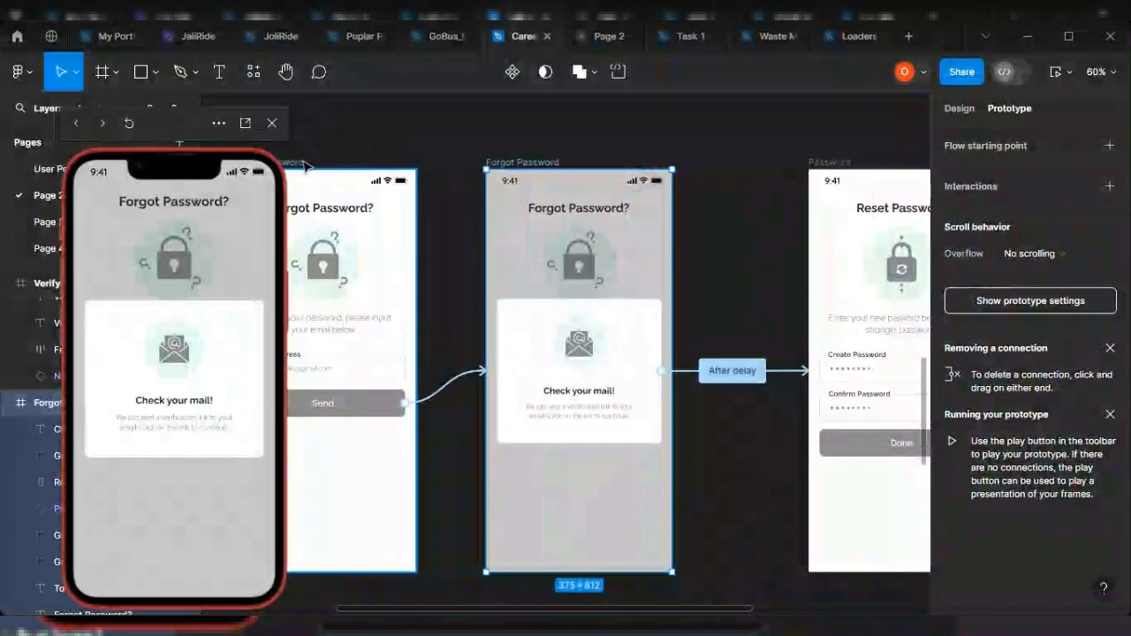
left_click(176, 412)
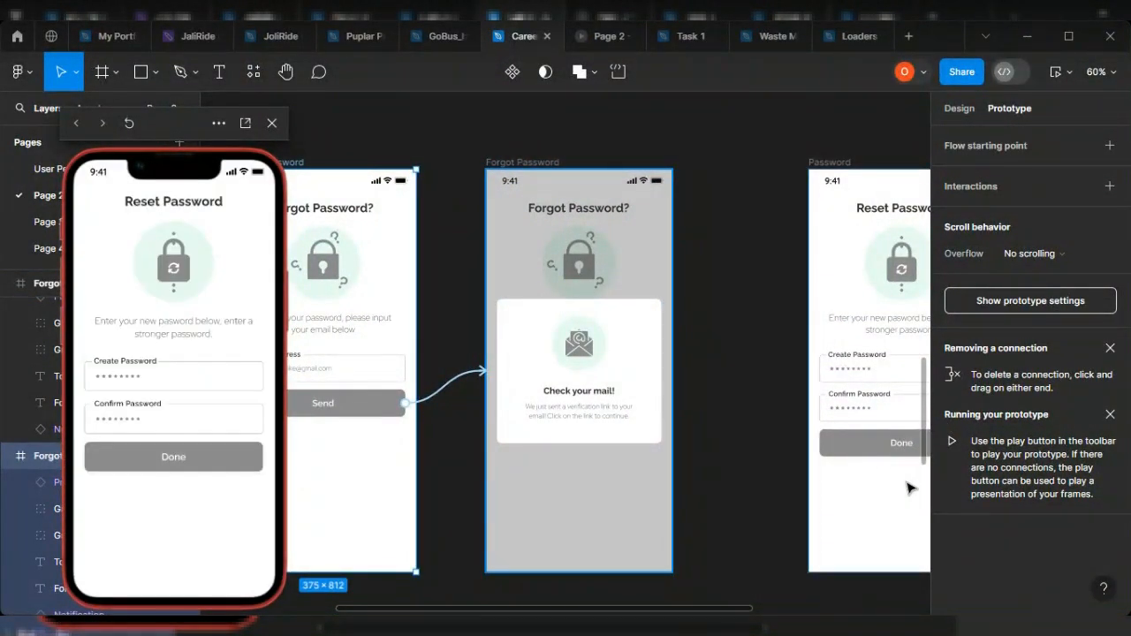
Step: Connect the Done button on the Reset Password screen to the Successful screen with an On tap Navigate to interaction
scroll(430, 512, "right", 8)
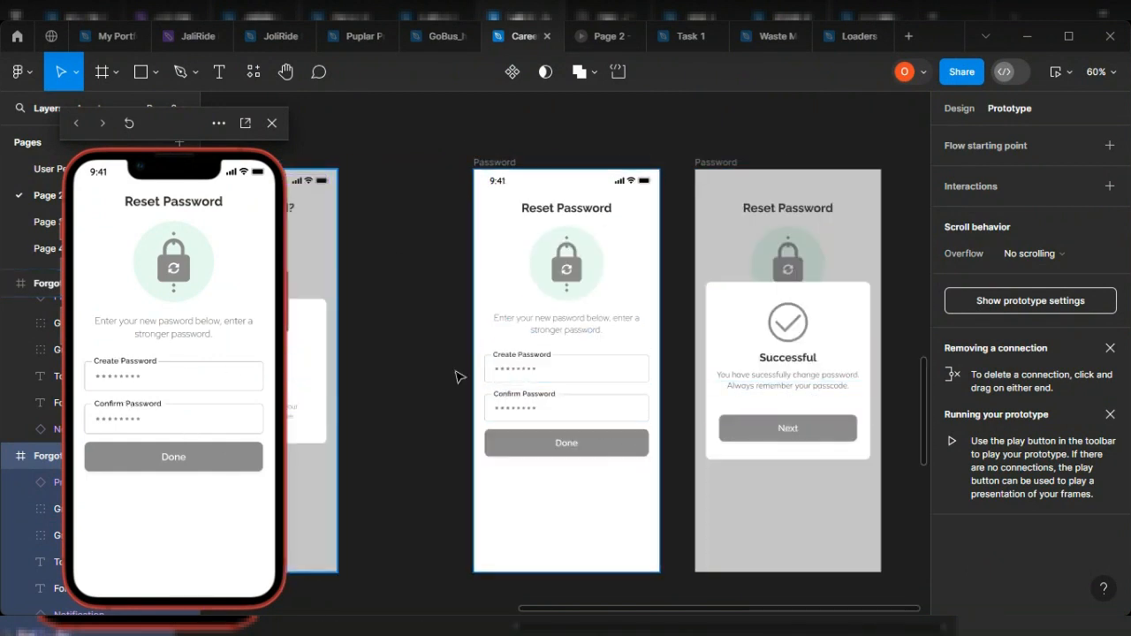
left_click(599, 452)
left_click_drag(649, 445, 744, 354)
scroll(606, 470, "right", 5)
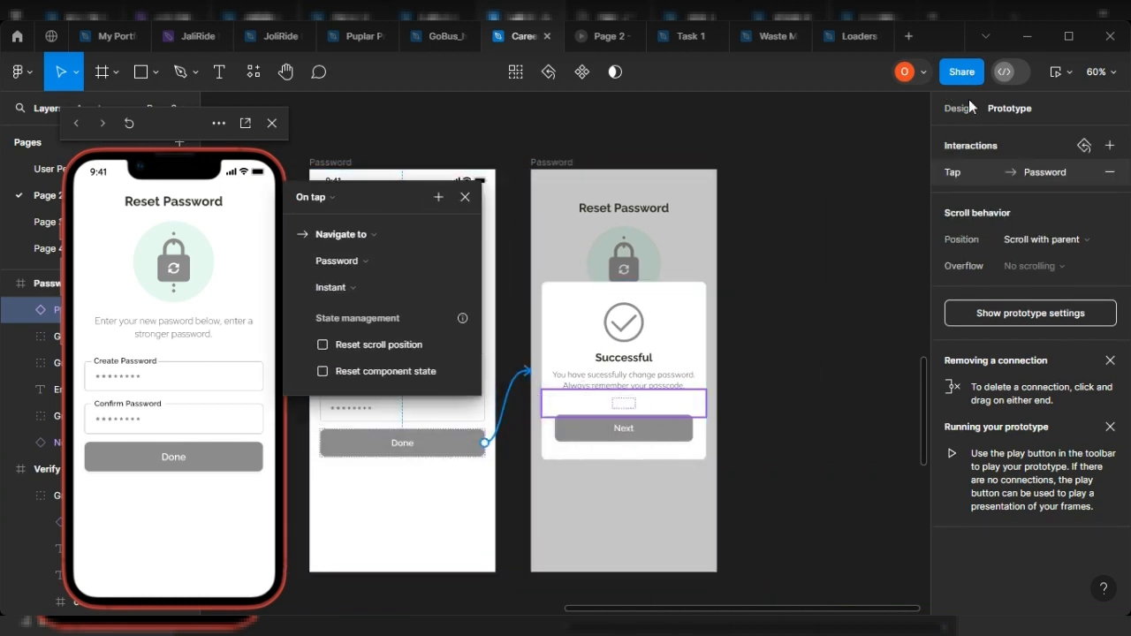
Step: Hide the Next button inside the Successful card on the last Password frame, moving the preview window aside to reach its layer
left_click(959, 107)
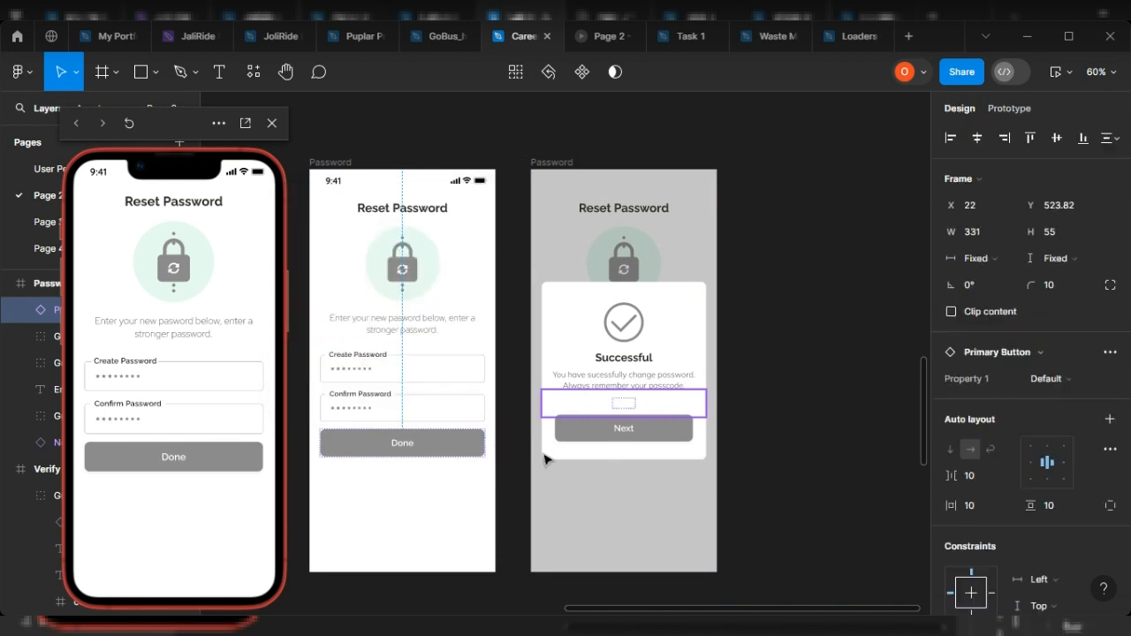
left_click(666, 432)
scroll(679, 463, "down", 4)
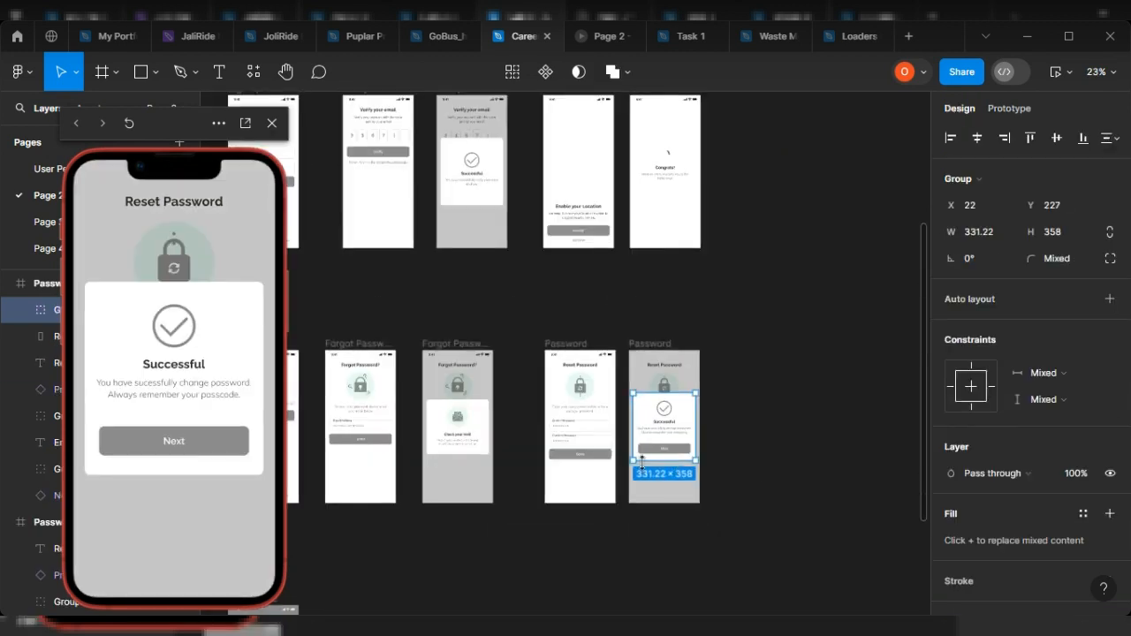
scroll(546, 270, "up", 2)
scroll(548, 313, "up", 1)
scroll(580, 371, "down", 7)
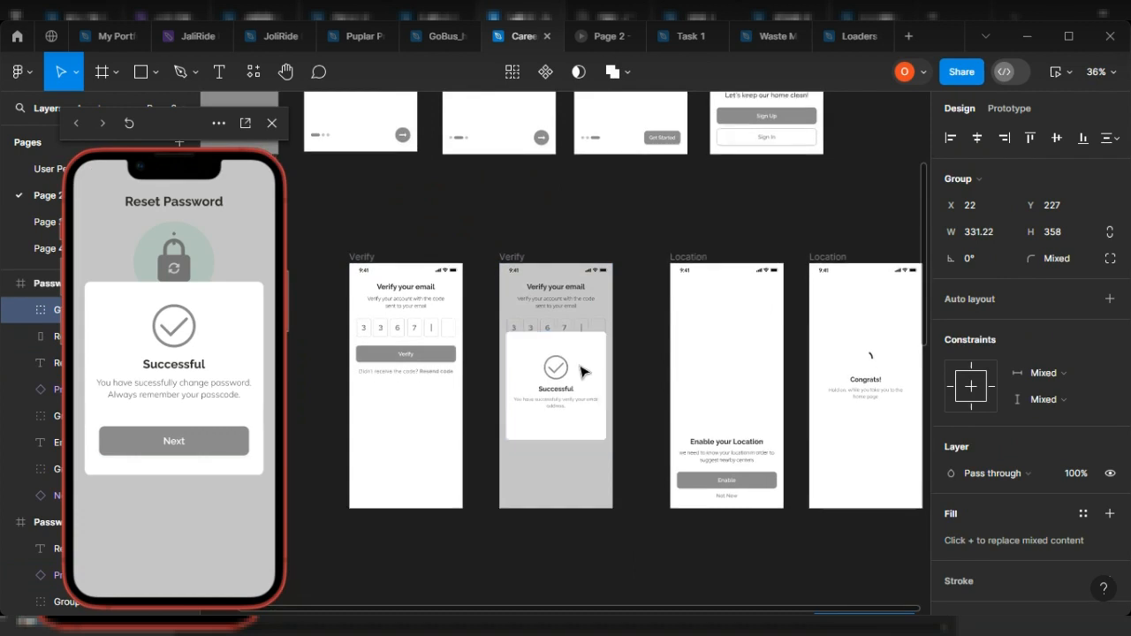
scroll(848, 353, "up", 2)
scroll(840, 274, "up", 5)
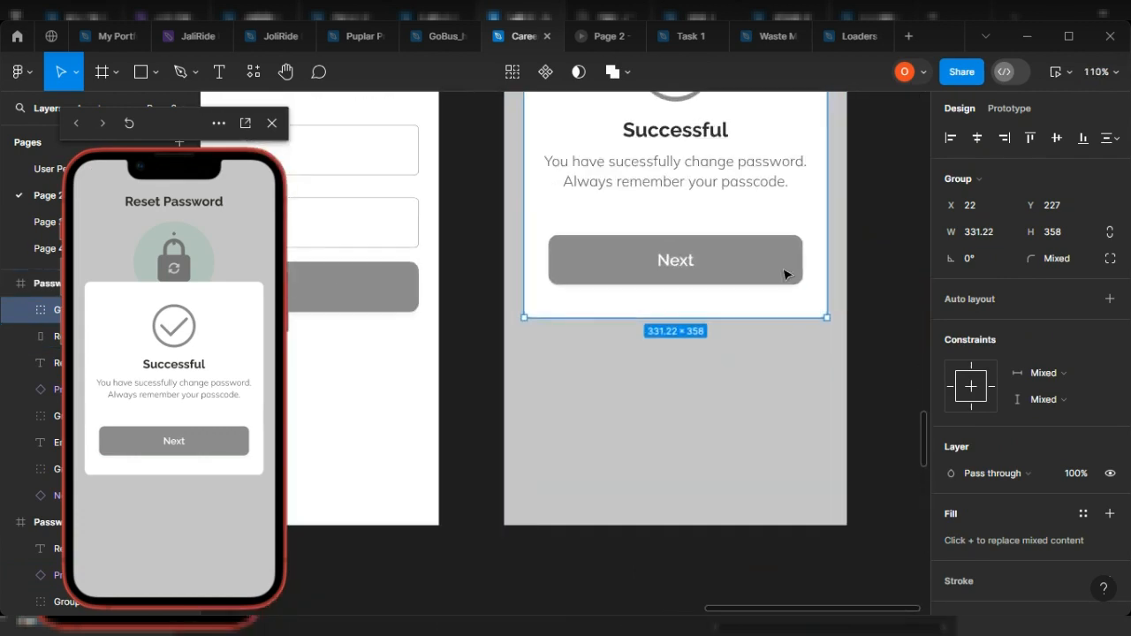
double_click(783, 274)
left_click_drag(201, 115, 568, 117)
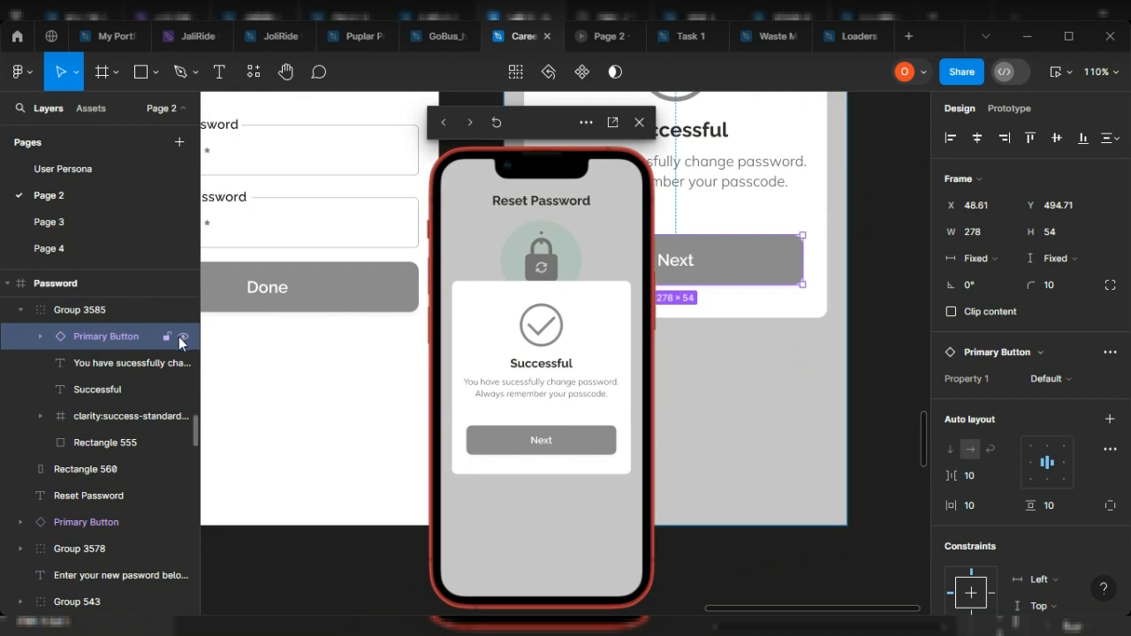
left_click(182, 337)
left_click_drag(546, 129, 251, 119)
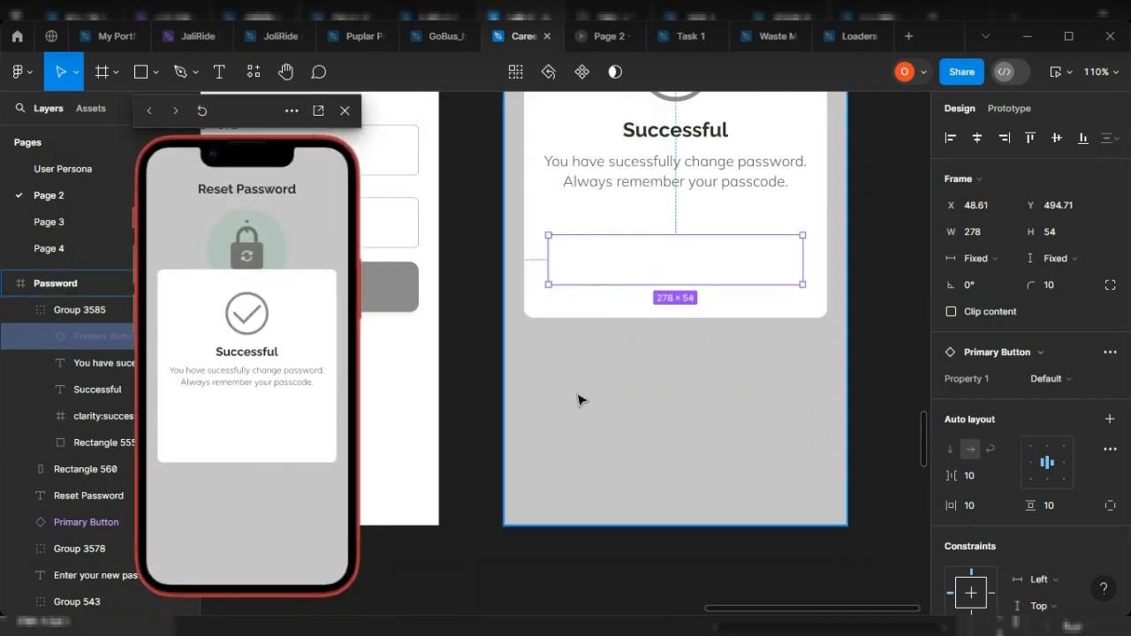
Step: Move the check icon, Successful heading and message text down together within the card
scroll(578, 396, "up", 5)
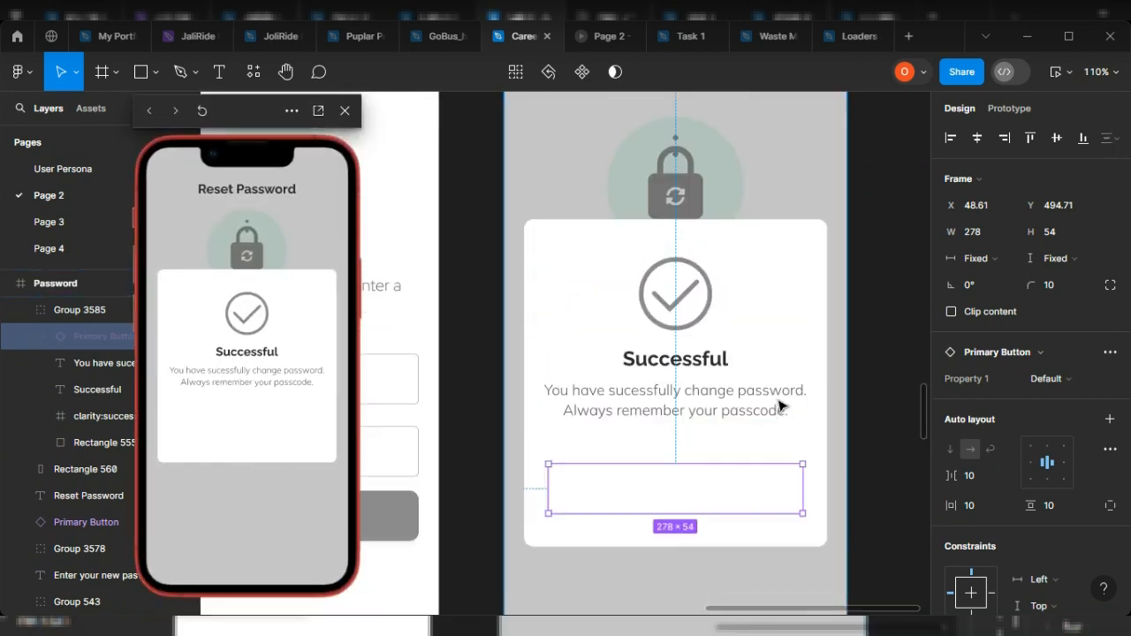
left_click(705, 415)
left_click(691, 363, "shift")
left_click(675, 311, "shift")
left_click_drag(673, 326, 671, 360)
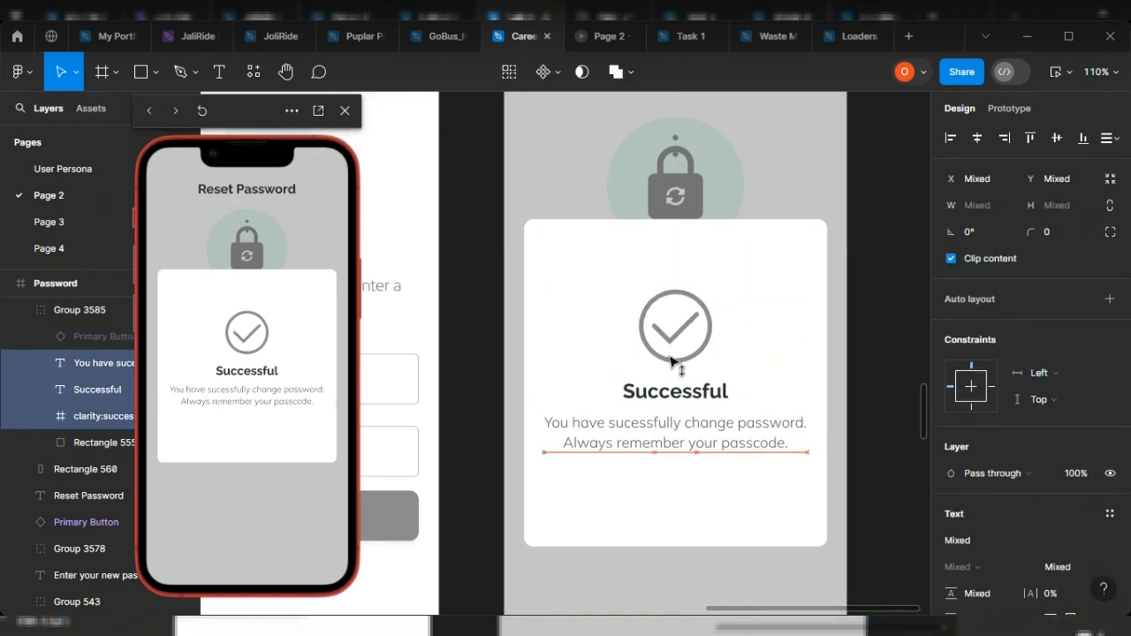
Step: Check the After delay interaction settings on the Verify screen's Successful card, then close them
scroll(671, 361, "down", 10)
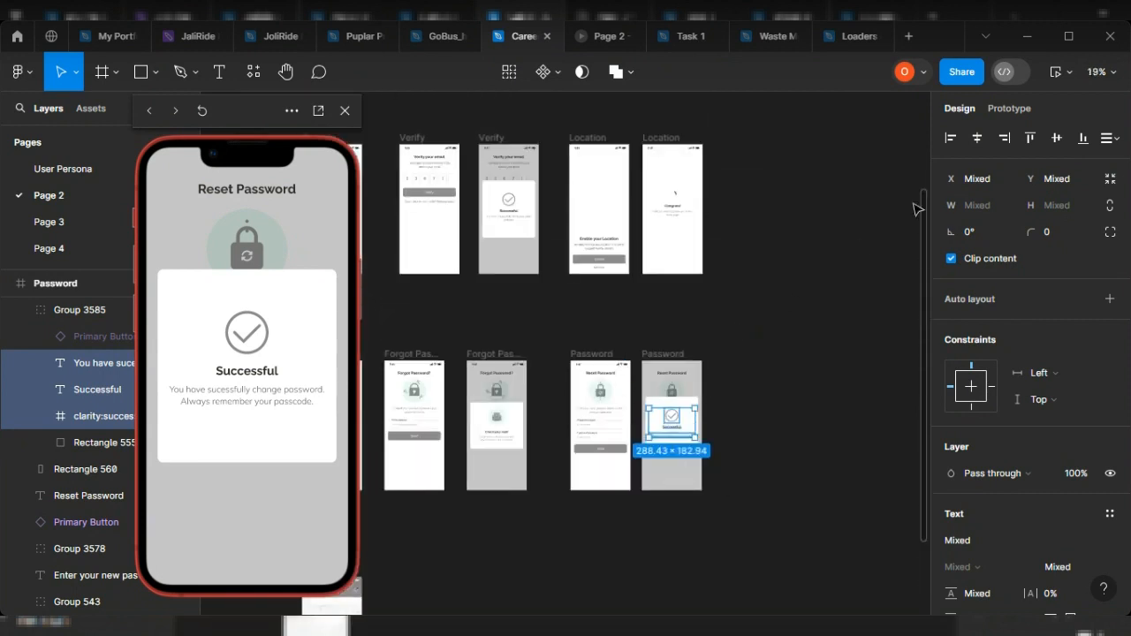
left_click(1005, 108)
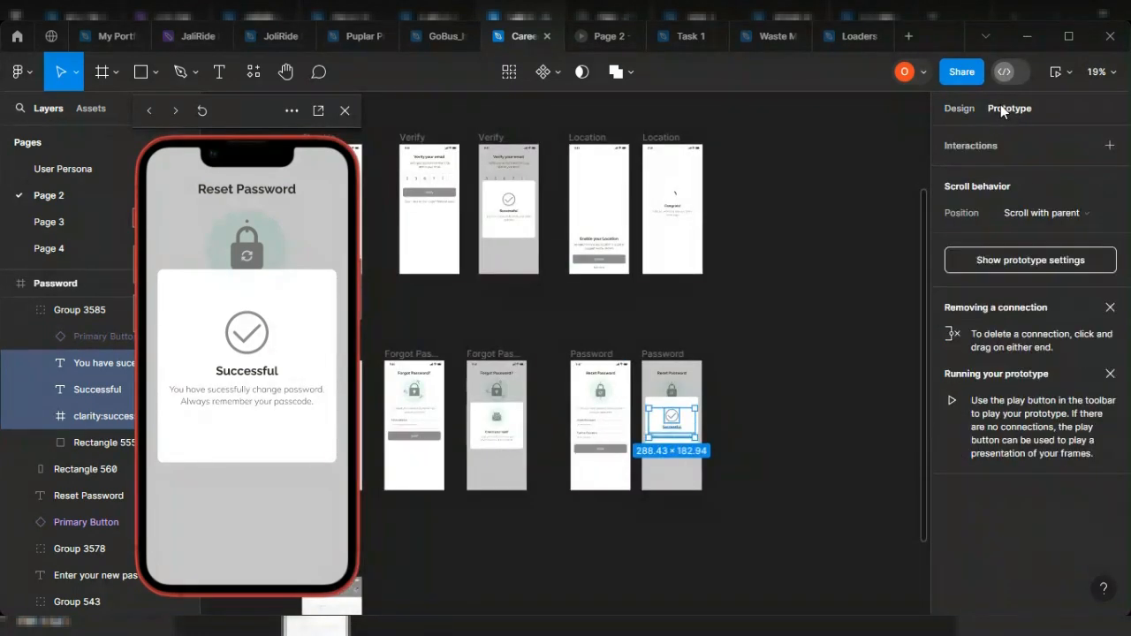
scroll(504, 220, "up", 7)
left_click(606, 327)
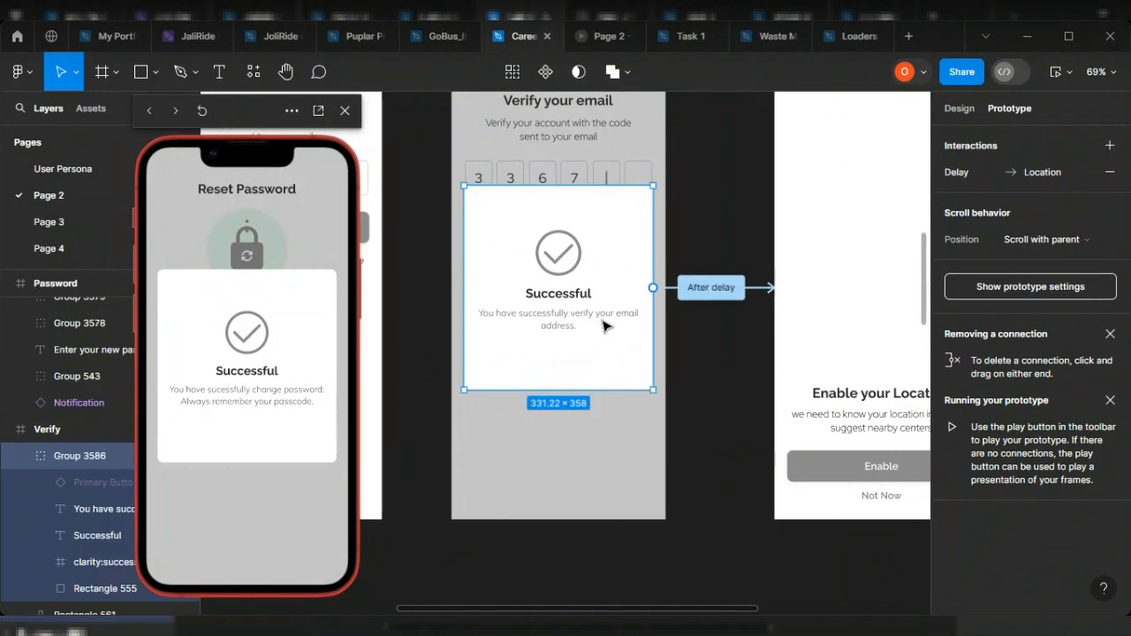
left_click(712, 288)
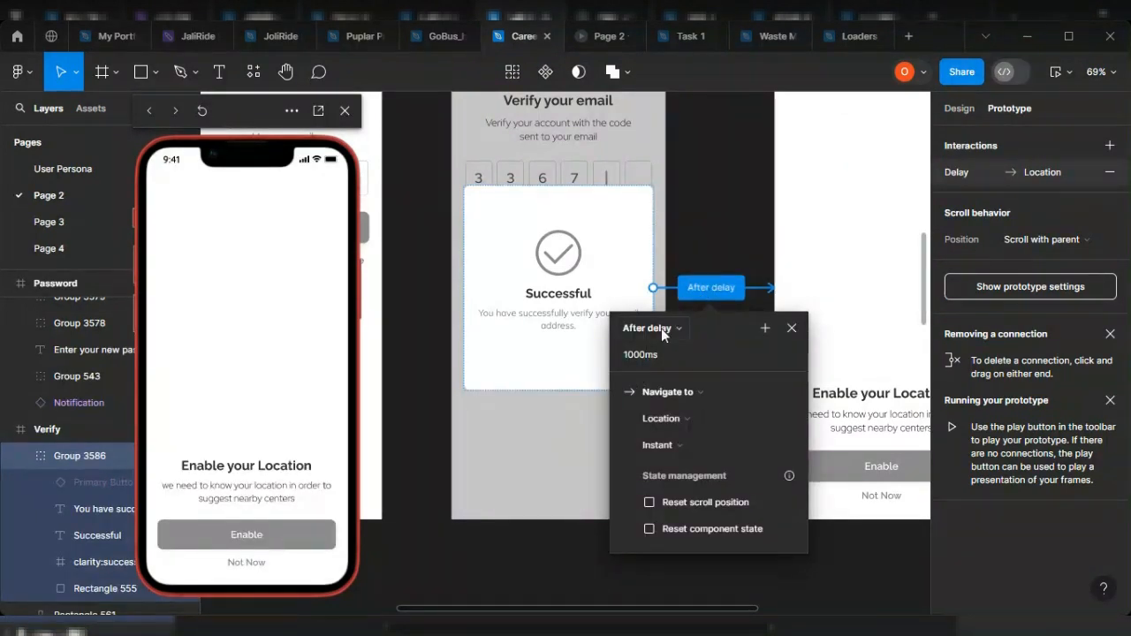
scroll(375, 329, "down", 5)
left_click(677, 446)
Step: In the last Password frame's Successful card, replace the full stop after "change password" in the message with a comma
scroll(677, 459, "up", 4)
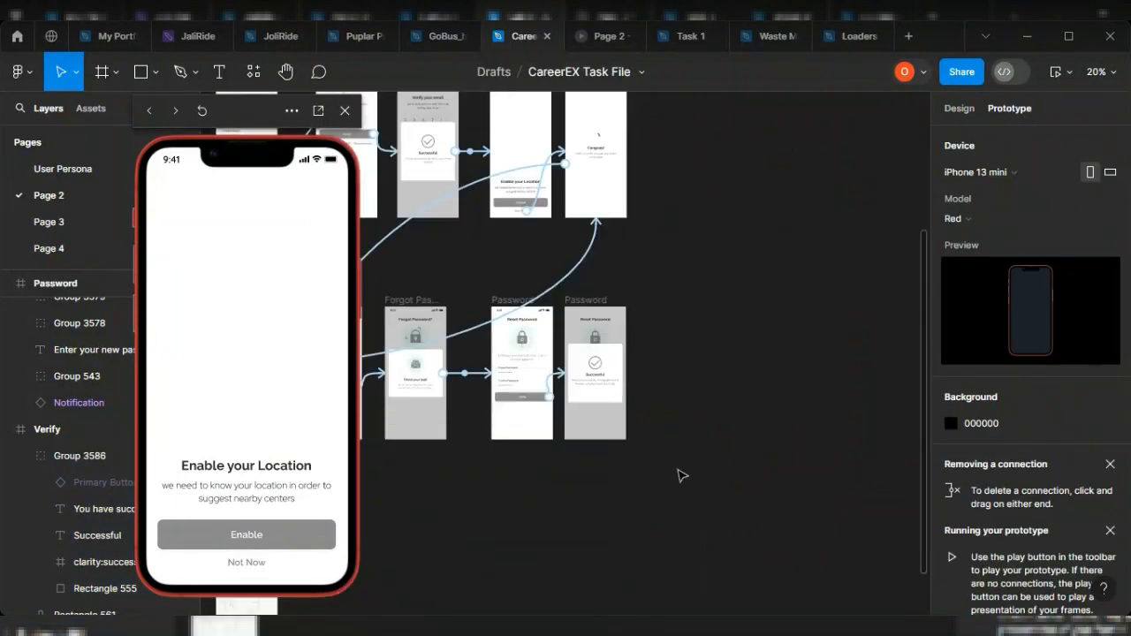
scroll(669, 450, "up", 4)
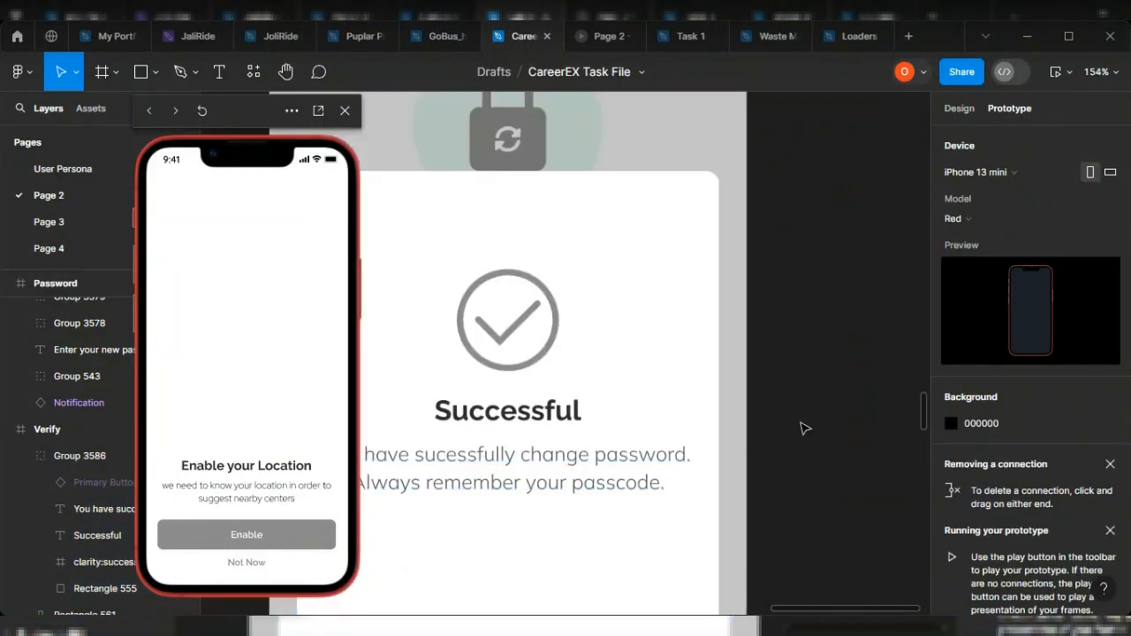
scroll(795, 429, "down", 7)
scroll(668, 375, "up", 4)
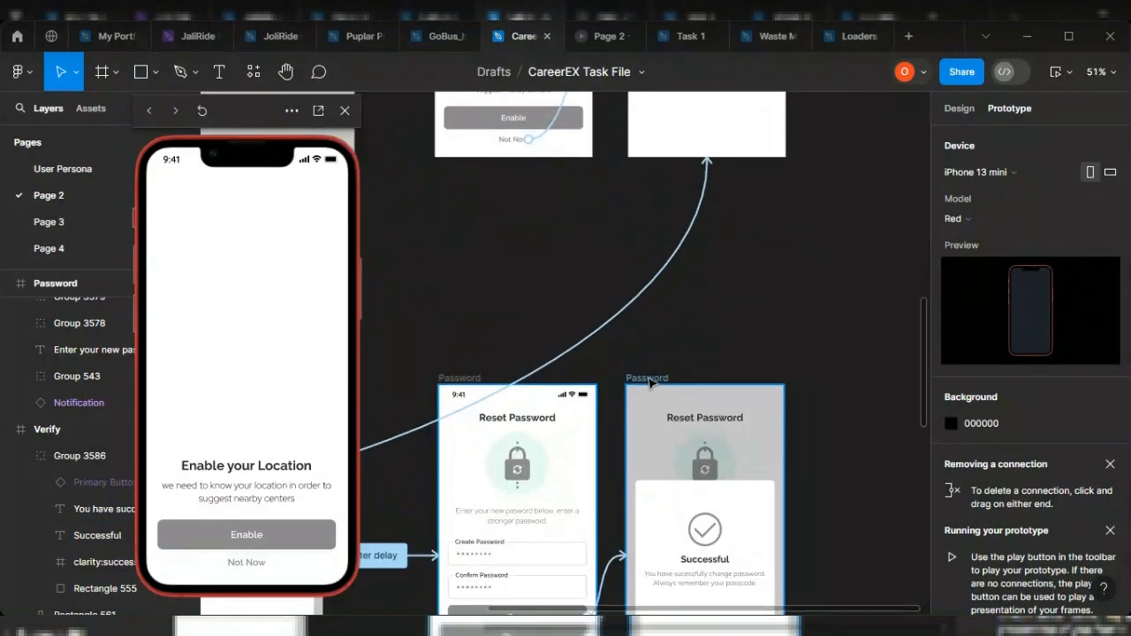
left_click(650, 379)
scroll(736, 396, "down", 3)
left_click(726, 321)
scroll(750, 329, "down", 2)
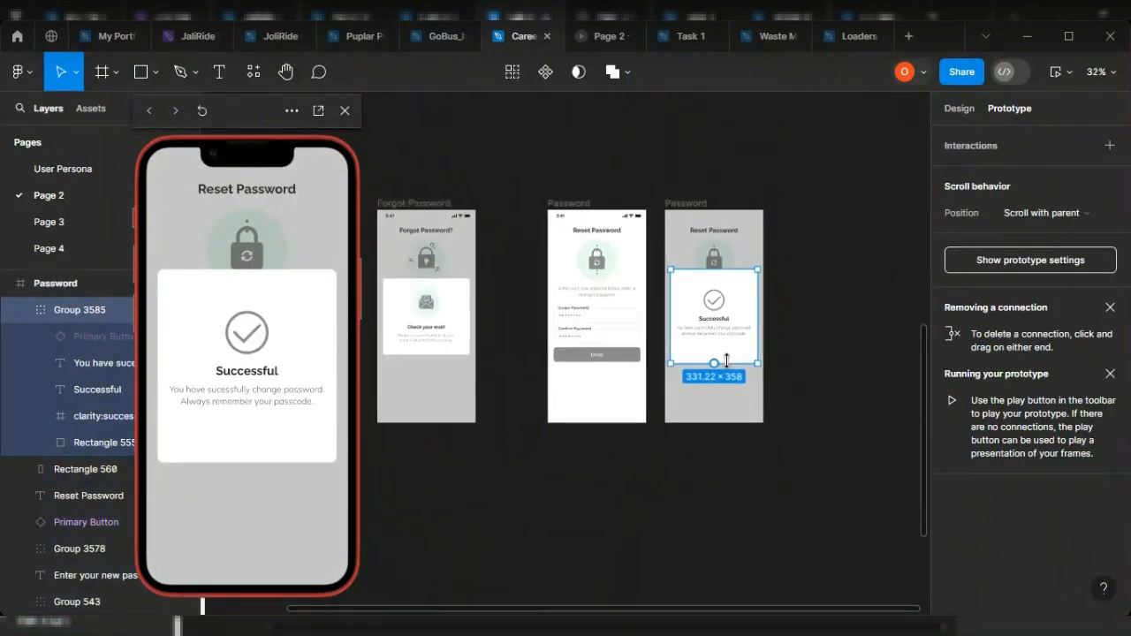
left_click(959, 108)
scroll(795, 393, "up", 5)
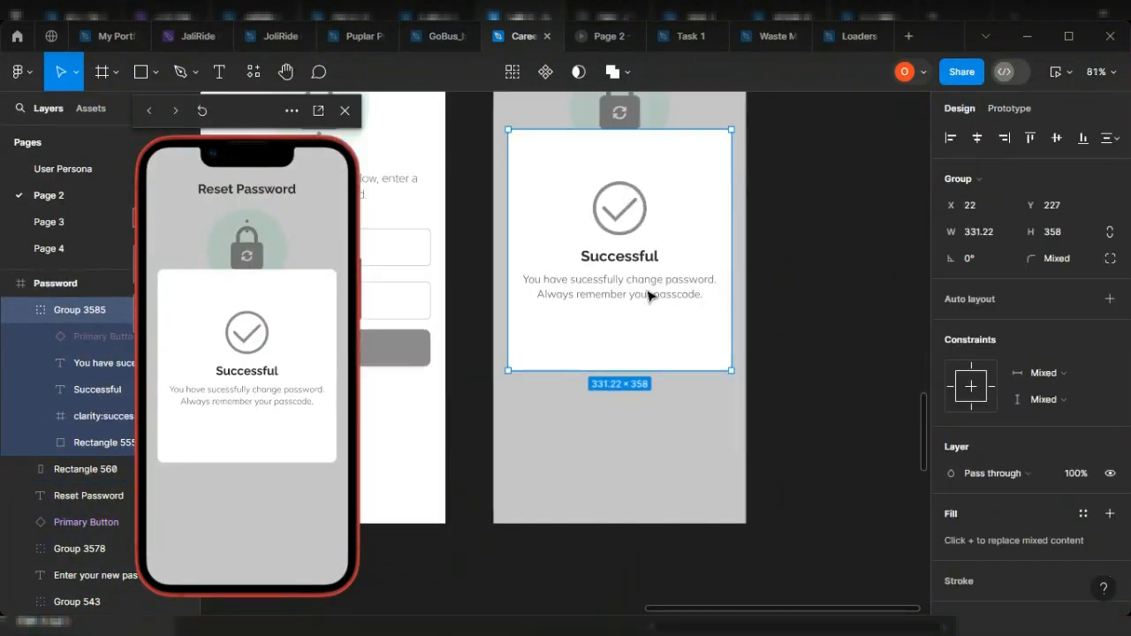
scroll(703, 327, "up", 3)
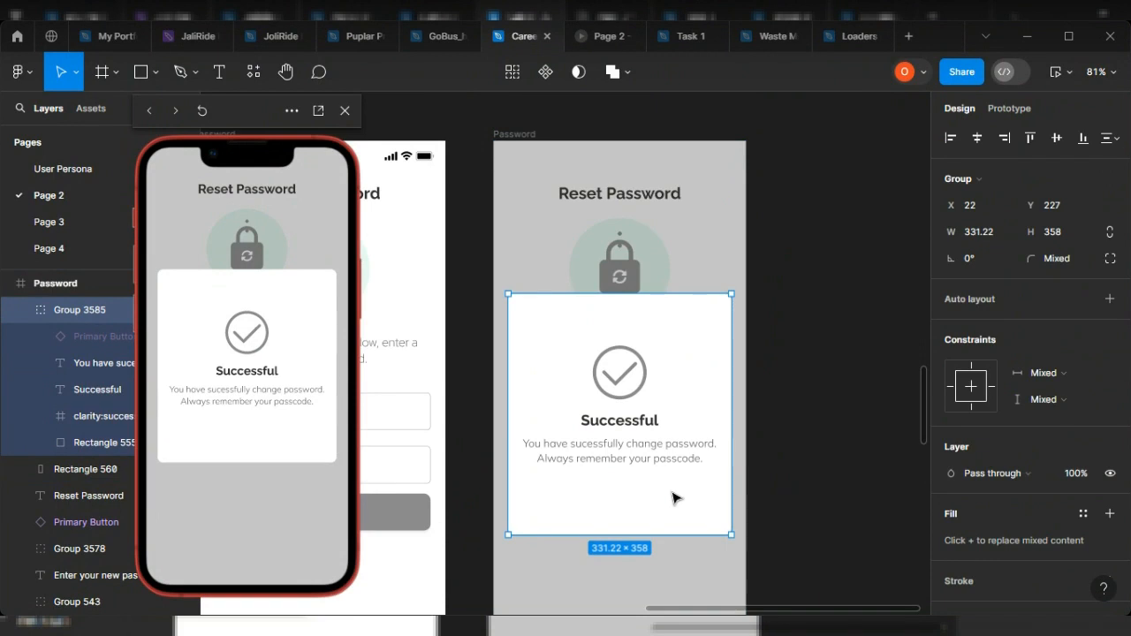
scroll(673, 498, "up", 2)
scroll(658, 495, "up", 5)
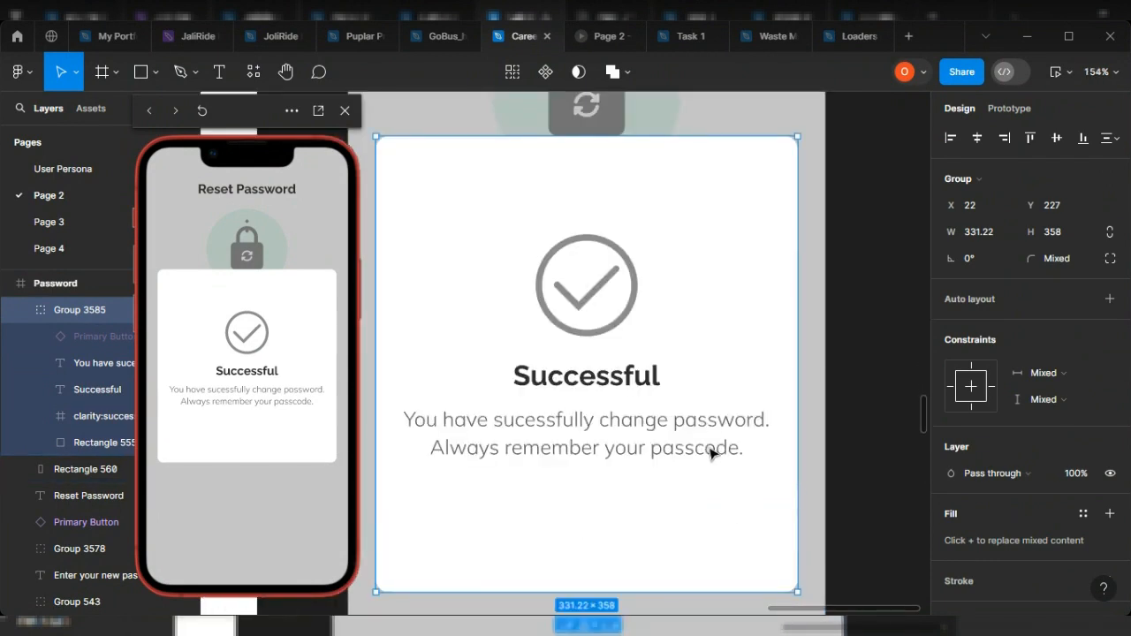
double_click(720, 451)
double_click(750, 447)
left_click(762, 451)
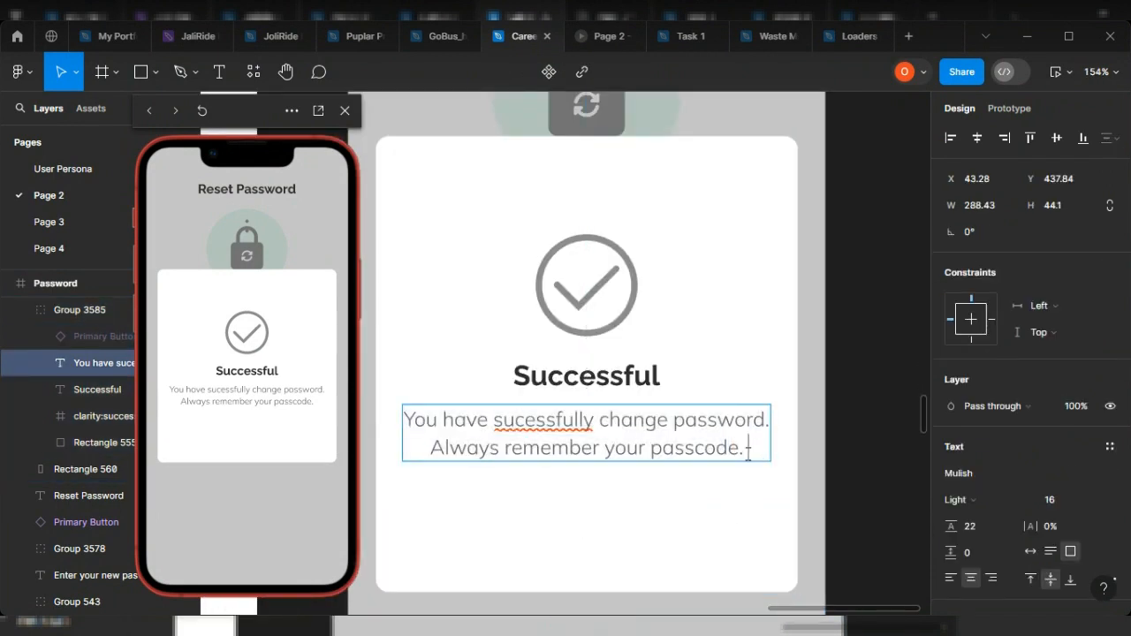
type("nOW")
key("BackSpace")
key("BackSpace")
key("BackSpace")
key("BackSpace")
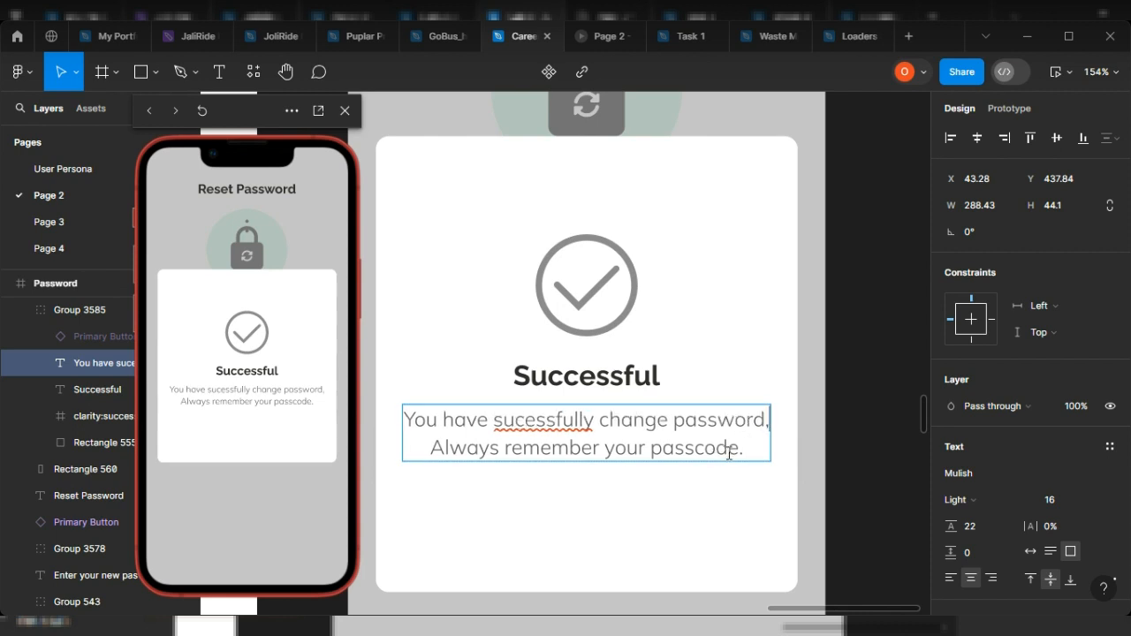
Step: Correct the spelling of "sucessfully" to "successfully" in the card's message
left_click(525, 425)
type("C")
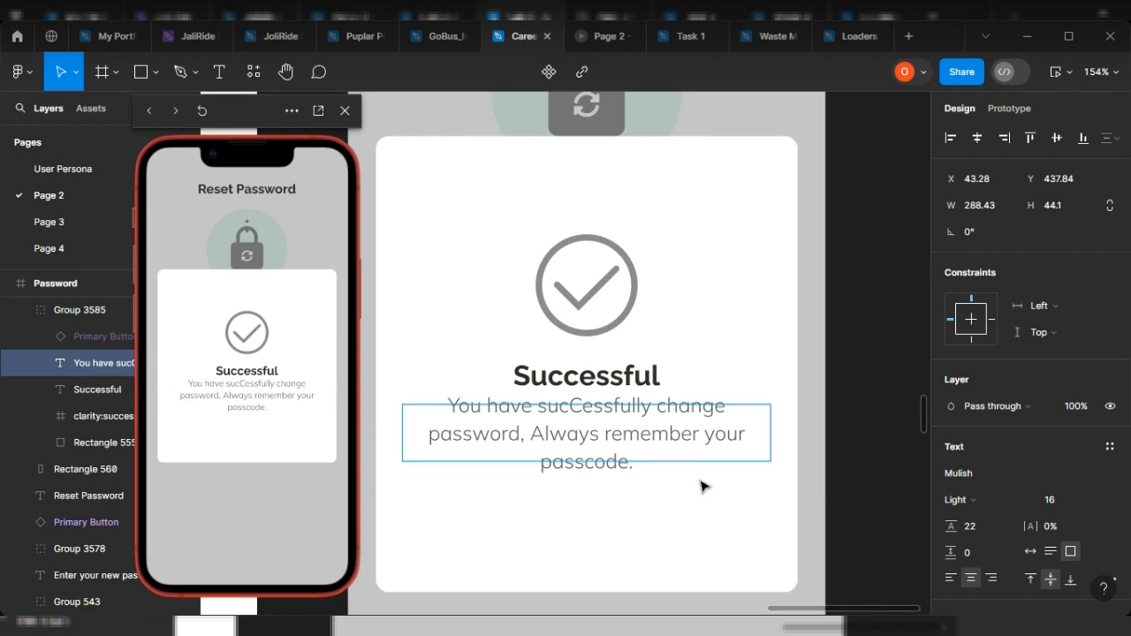
key("BackSpace")
type("code.")
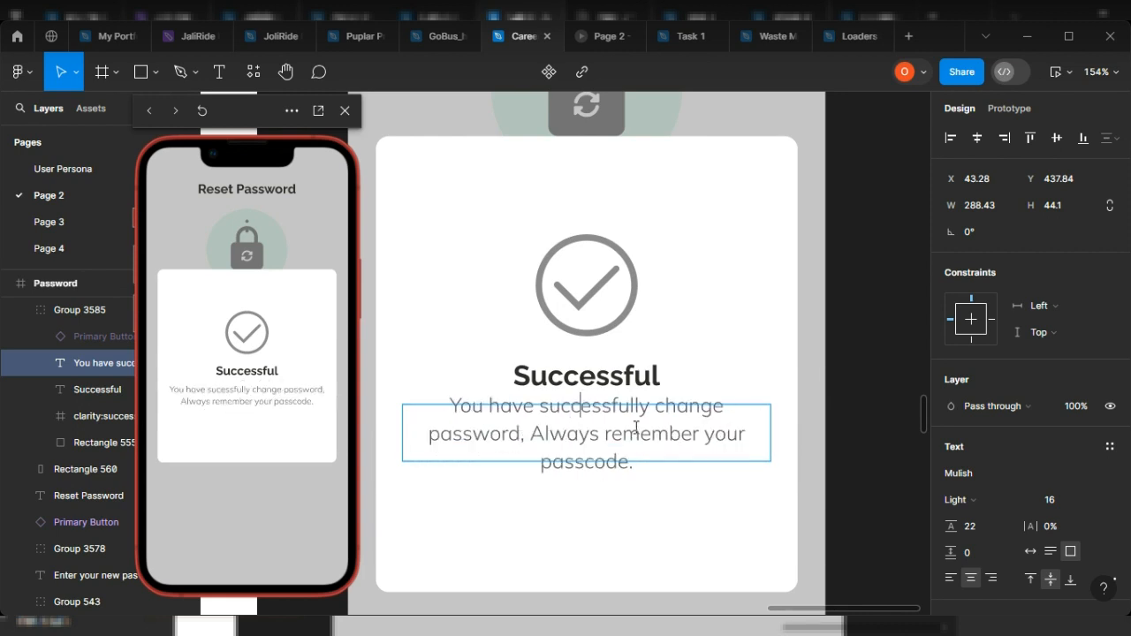
Step: Append "Now you can Sign In with your new password" to the end of the card's message
type(" Now you can Sign ")
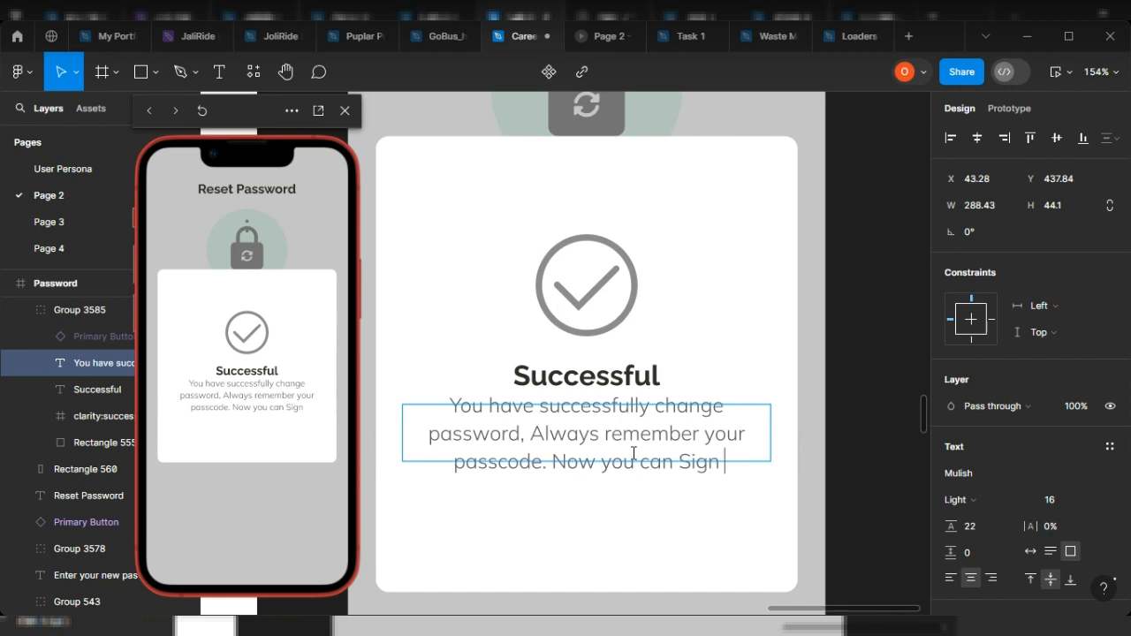
type("In into y")
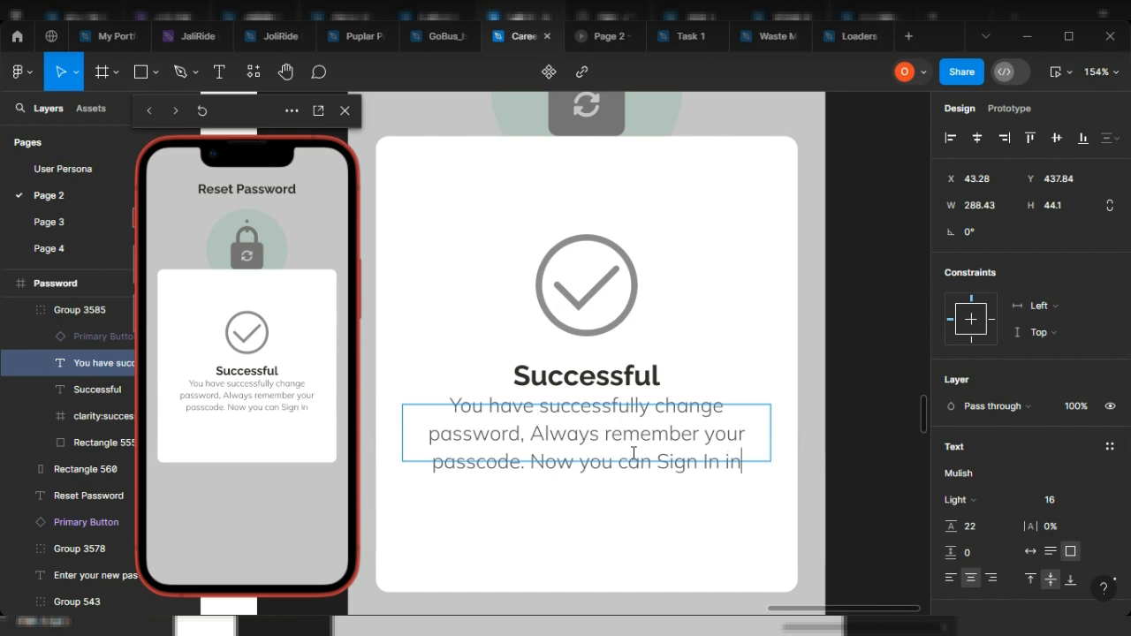
type("o")
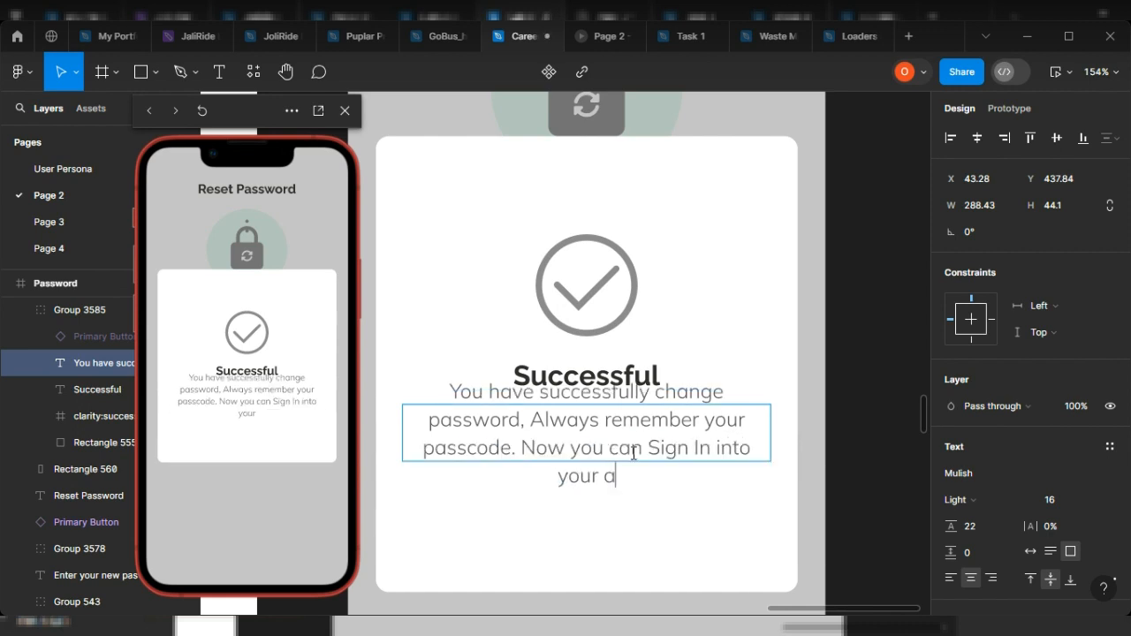
key("BackSpace")
key("BackSpace")
key("BackSpace")
key("BackSpace")
key("BackSpace")
key("BackSpace")
key("BackSpace")
key("BackSpace")
key("BackSpace")
key("BackSpace")
key("BackSpace")
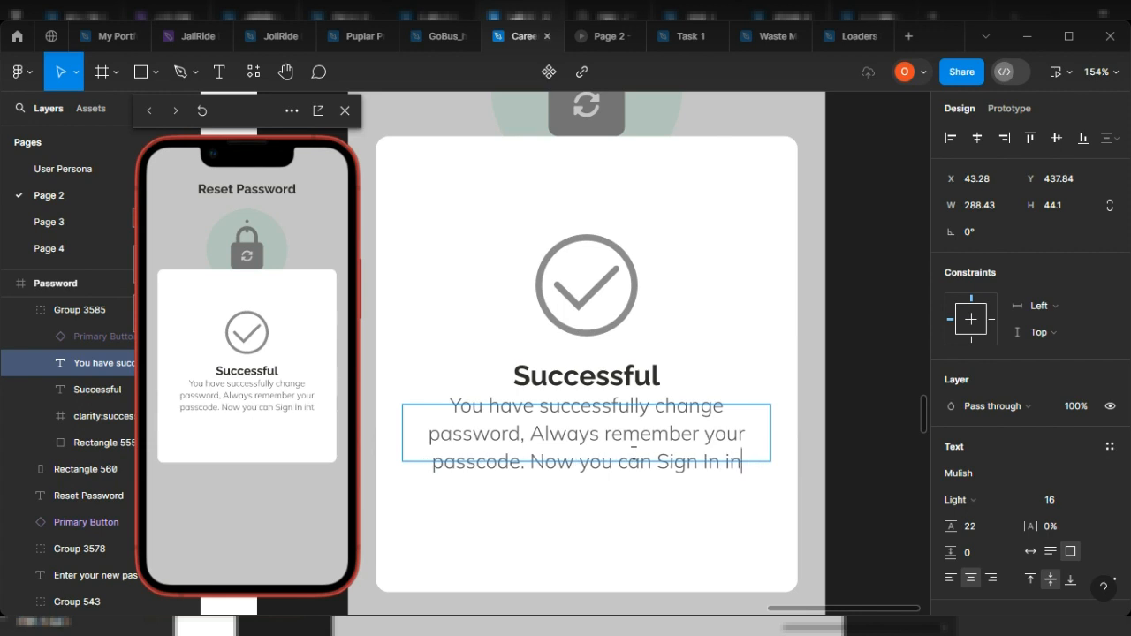
type("with y")
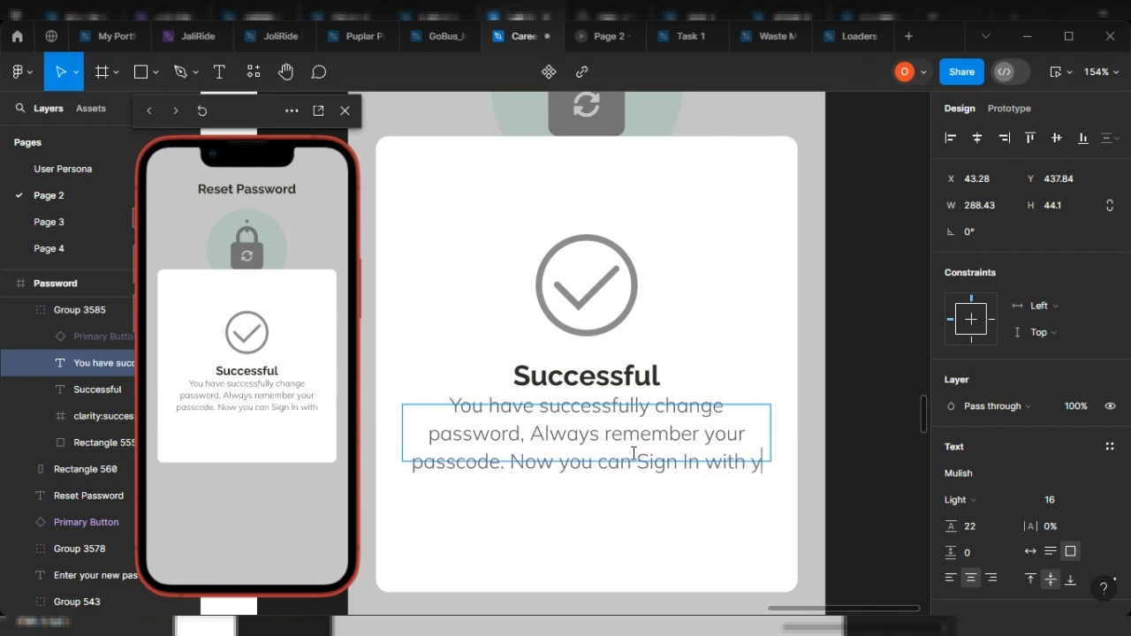
type("our new passco")
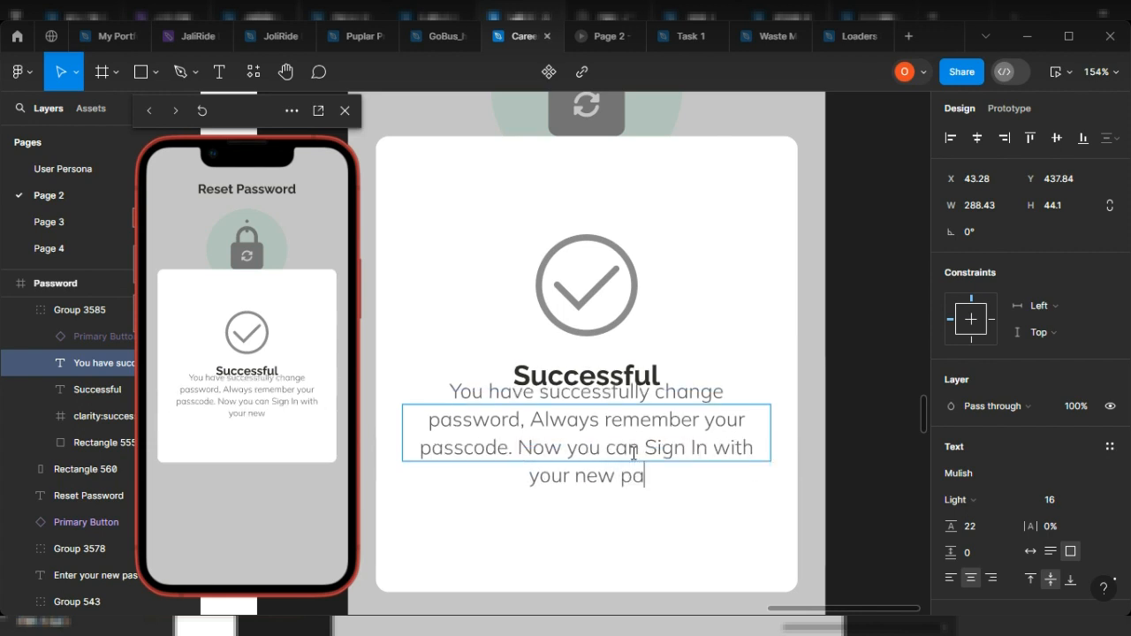
key("BackSpace")
key("BackSpace")
type("word")
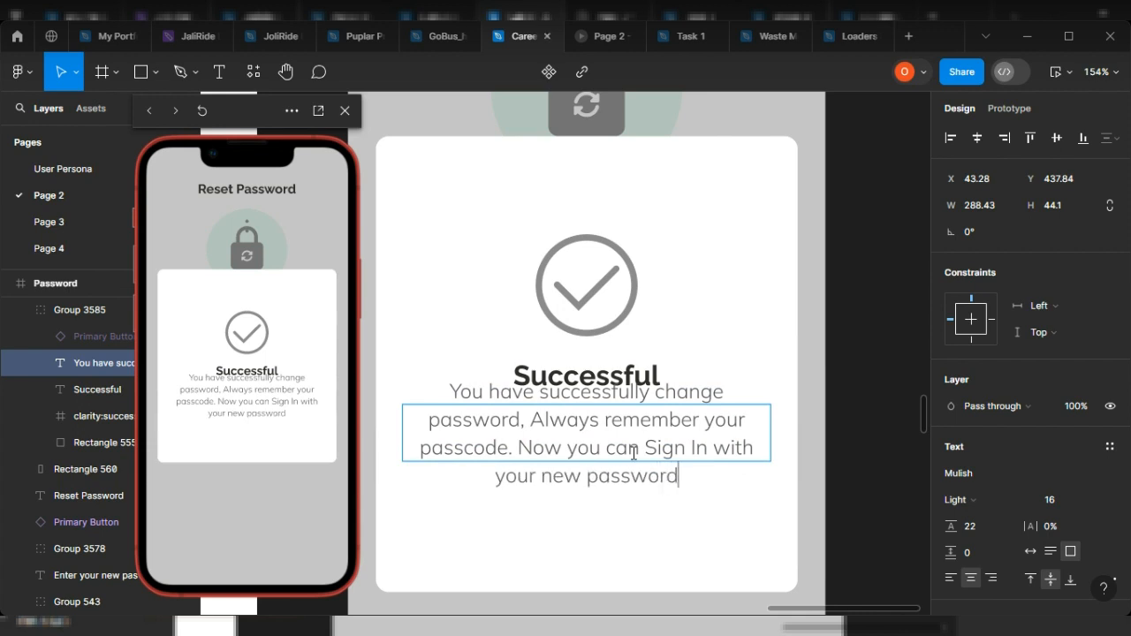
Step: Remove "Always remember your passcode." from the card's message and enlarge its text box to 288 × 65
left_click_drag(525, 427, 520, 449)
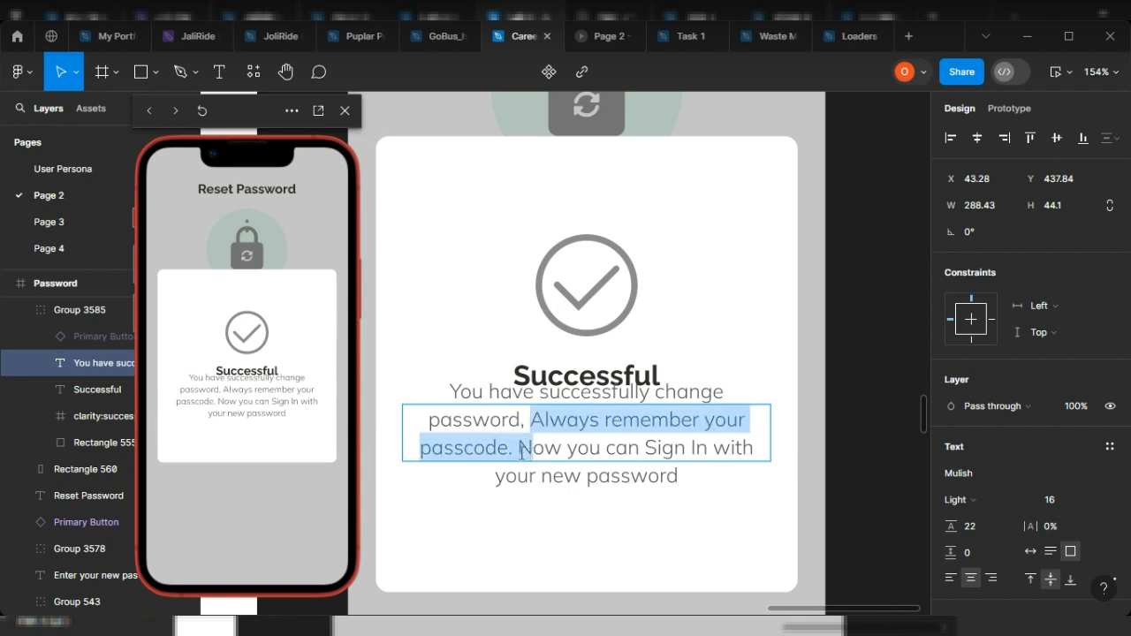
key("BackSpace")
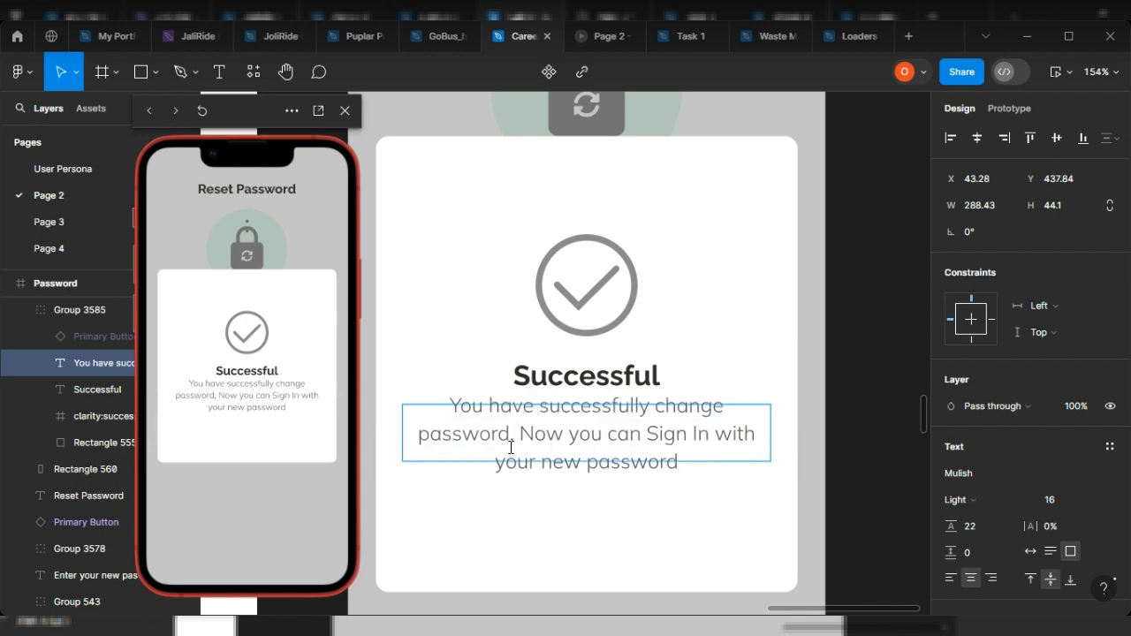
key("Escape")
left_click_drag(577, 466, 577, 487)
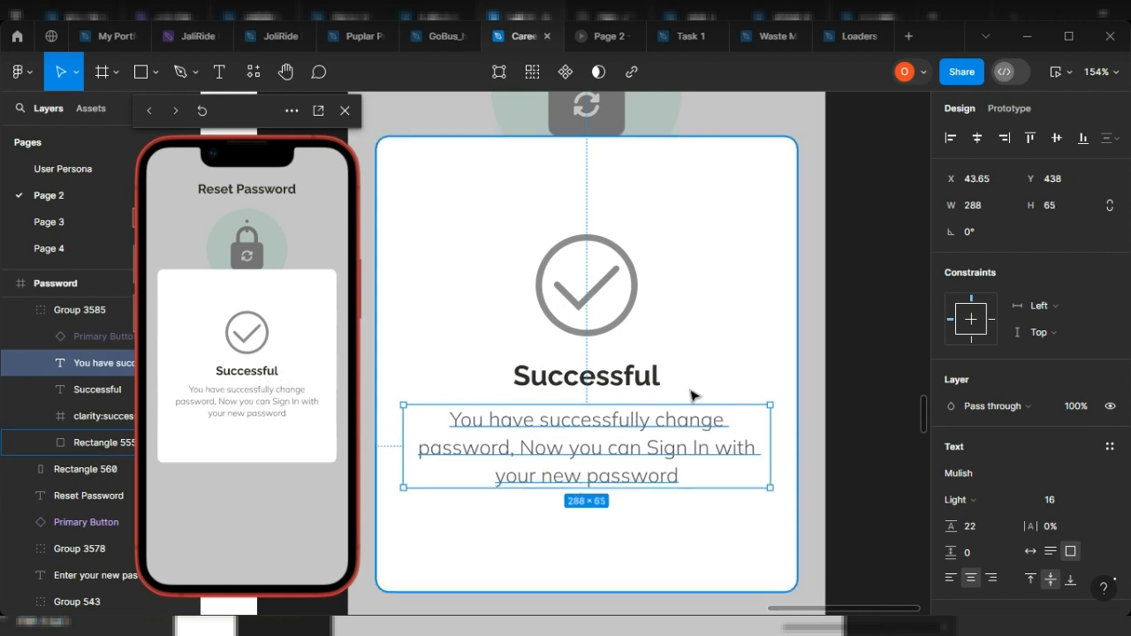
Step: Test the forgot-password flow in the preview from the first Forgot Password frame, sending the email and completing the password reset
scroll(672, 389, "down", 6)
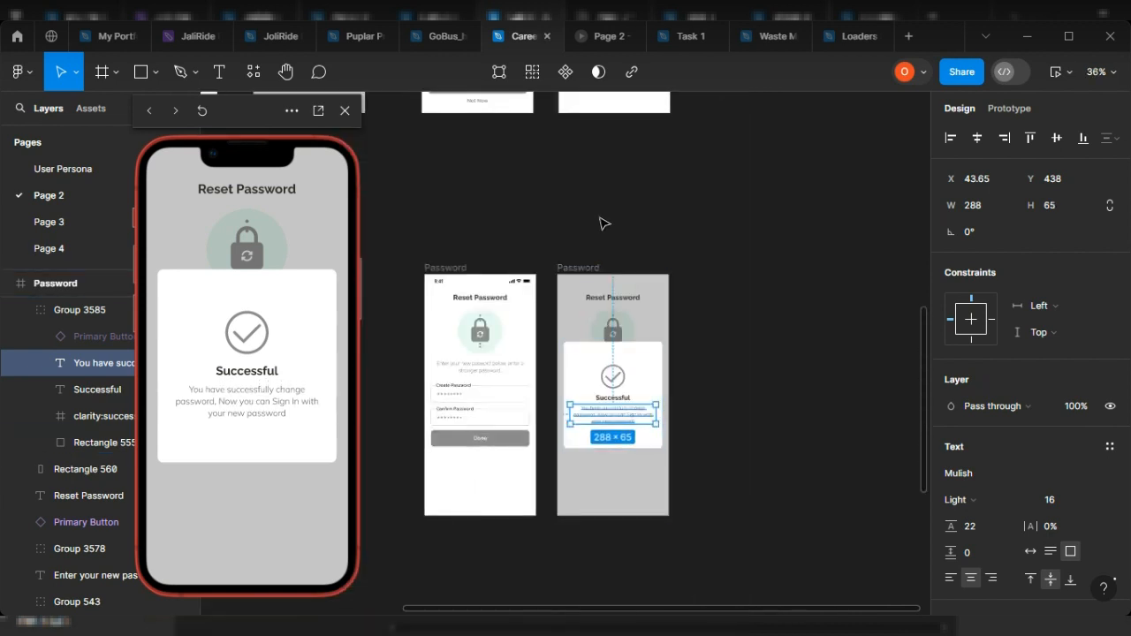
left_click(996, 116)
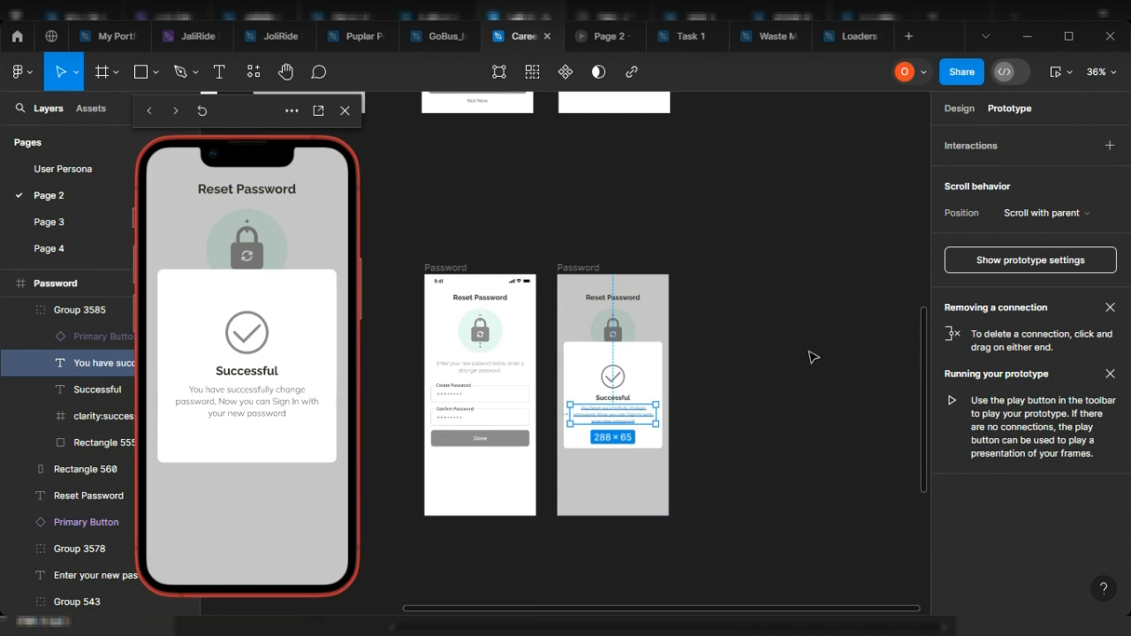
scroll(802, 370, "up", 2)
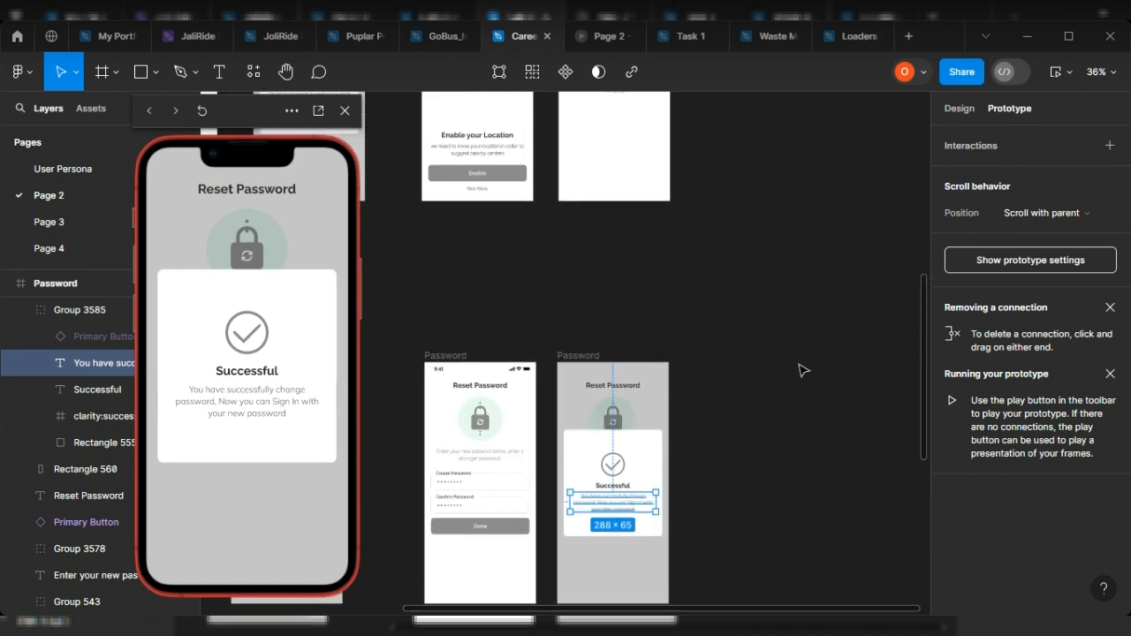
scroll(571, 356, "down", 3)
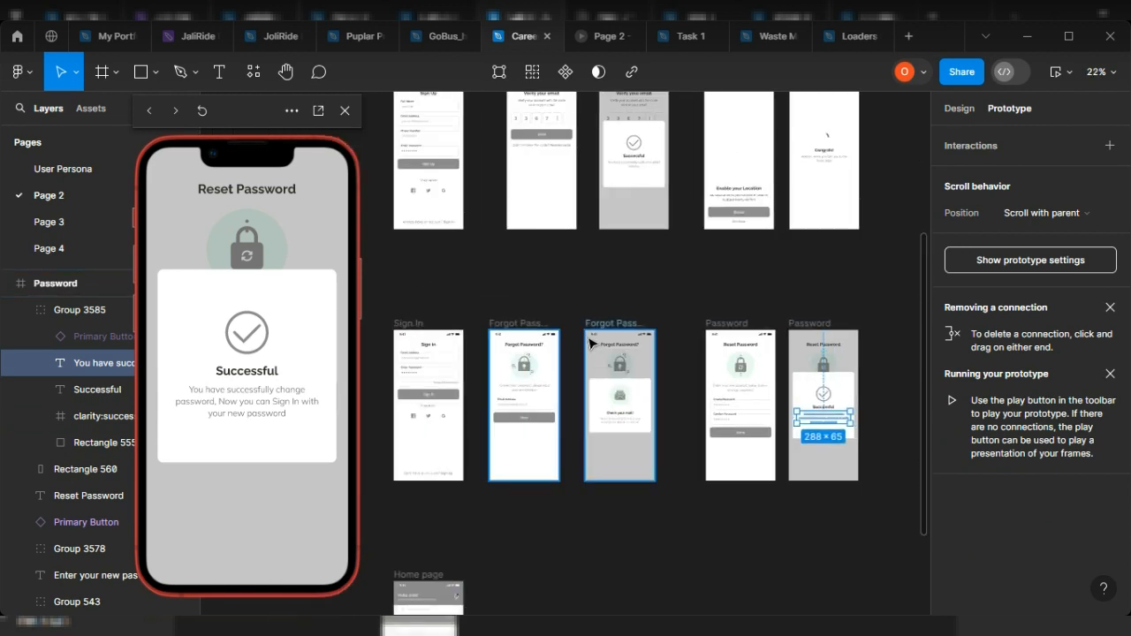
scroll(548, 323, "up", 3)
left_click(477, 330)
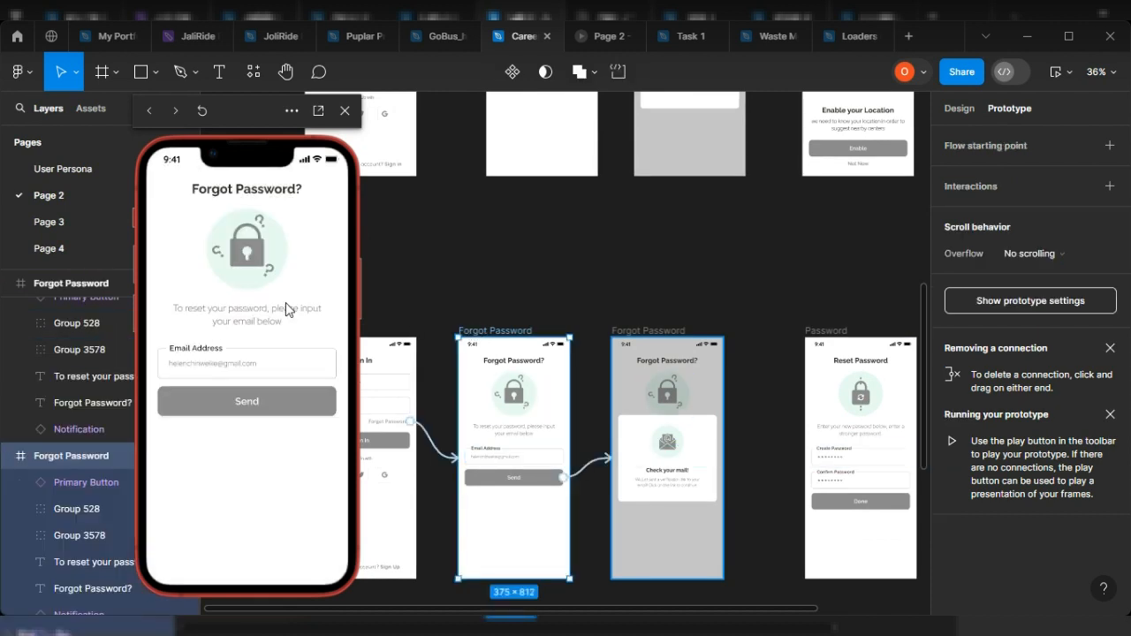
left_click(272, 398)
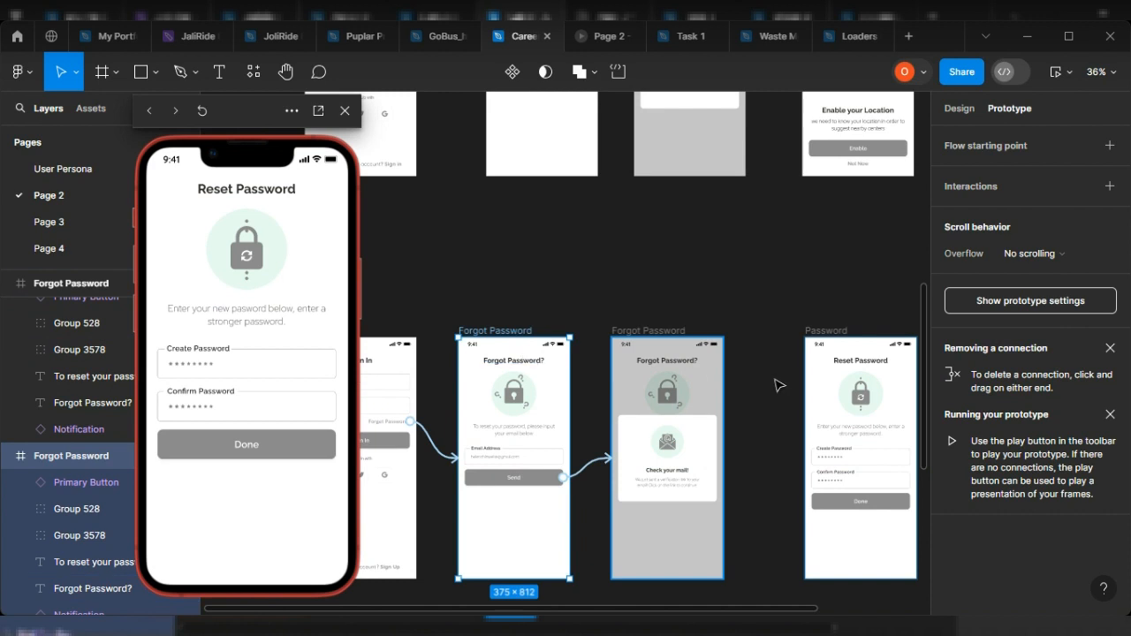
scroll(742, 537, "right", 4)
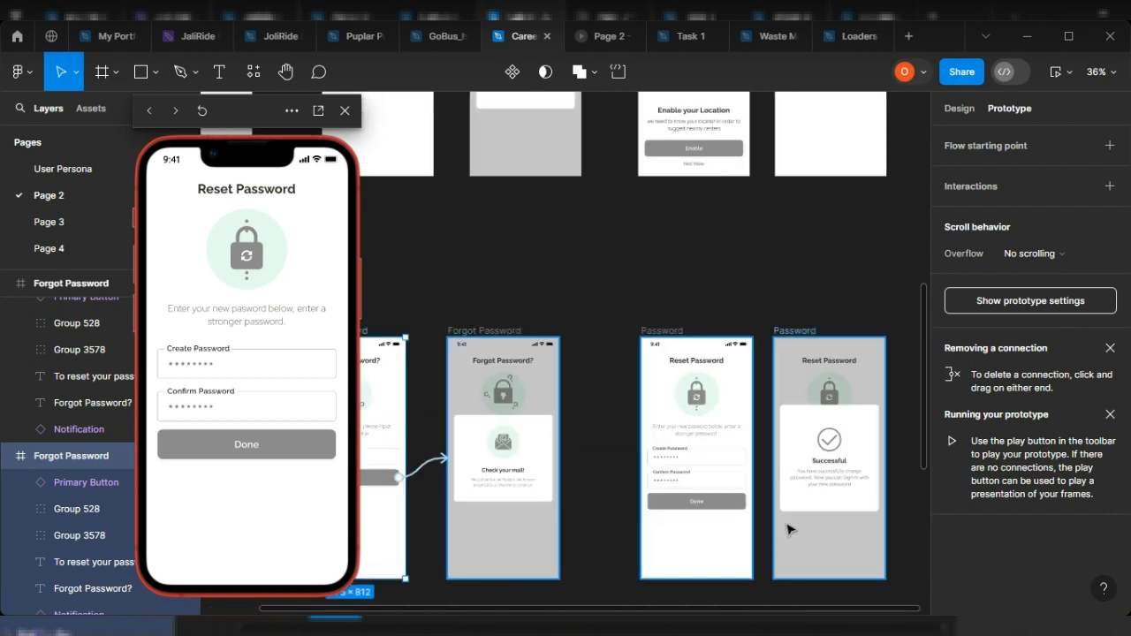
left_click(733, 501)
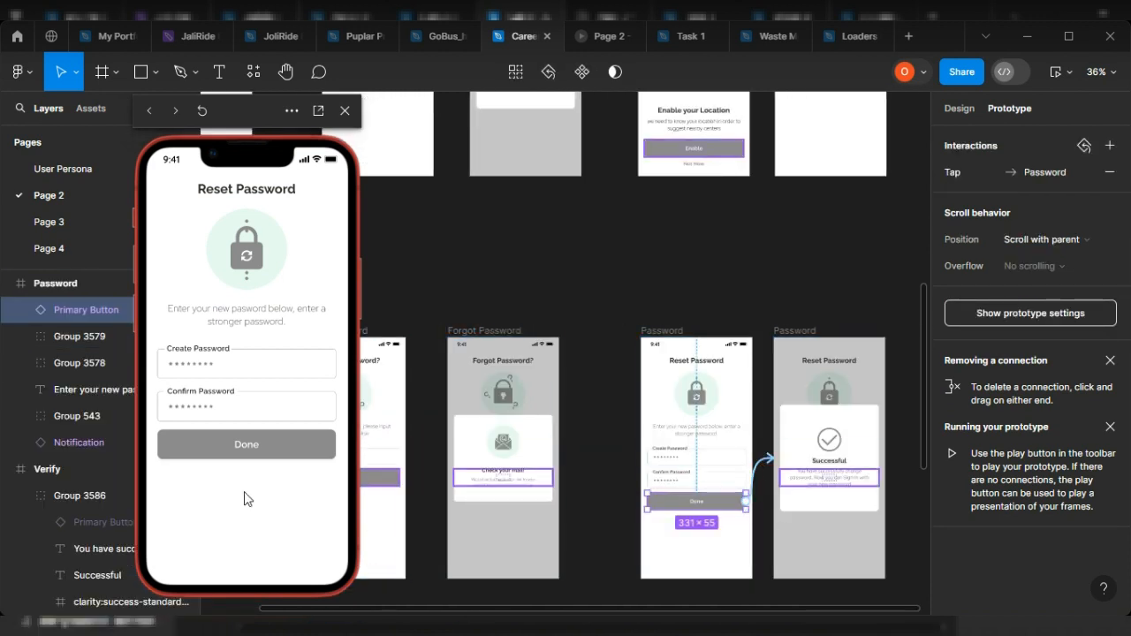
left_click(267, 453)
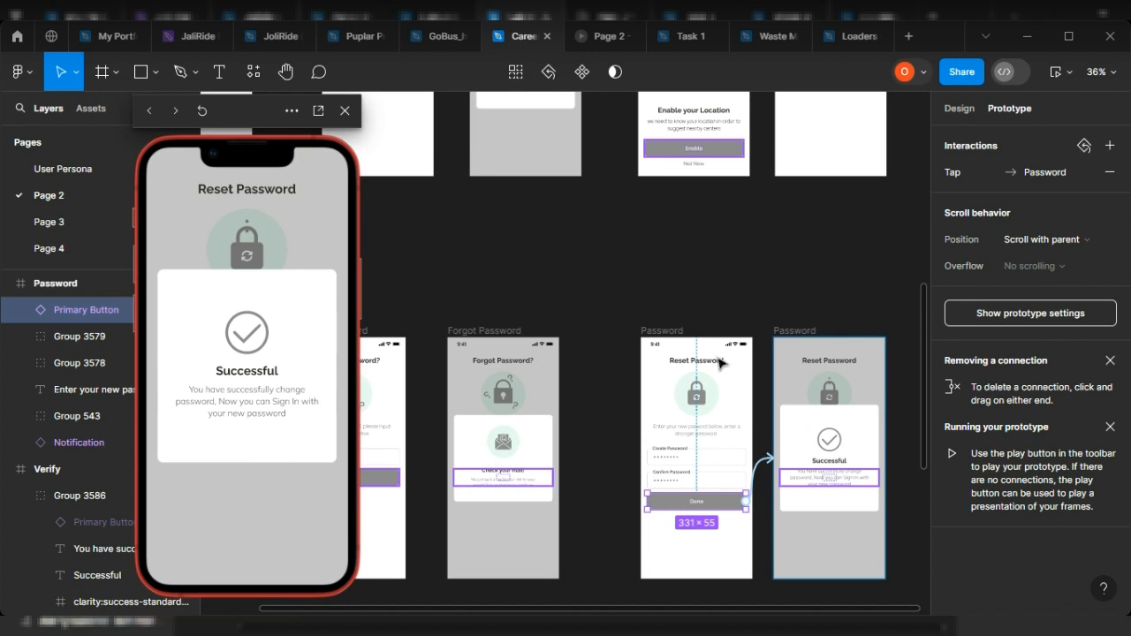
Step: Connect the last Password frame's Successful card to the Sign In frame with an After delay trigger
left_click(836, 426)
scroll(836, 430, "down", 3)
left_click_drag(828, 446, 403, 381)
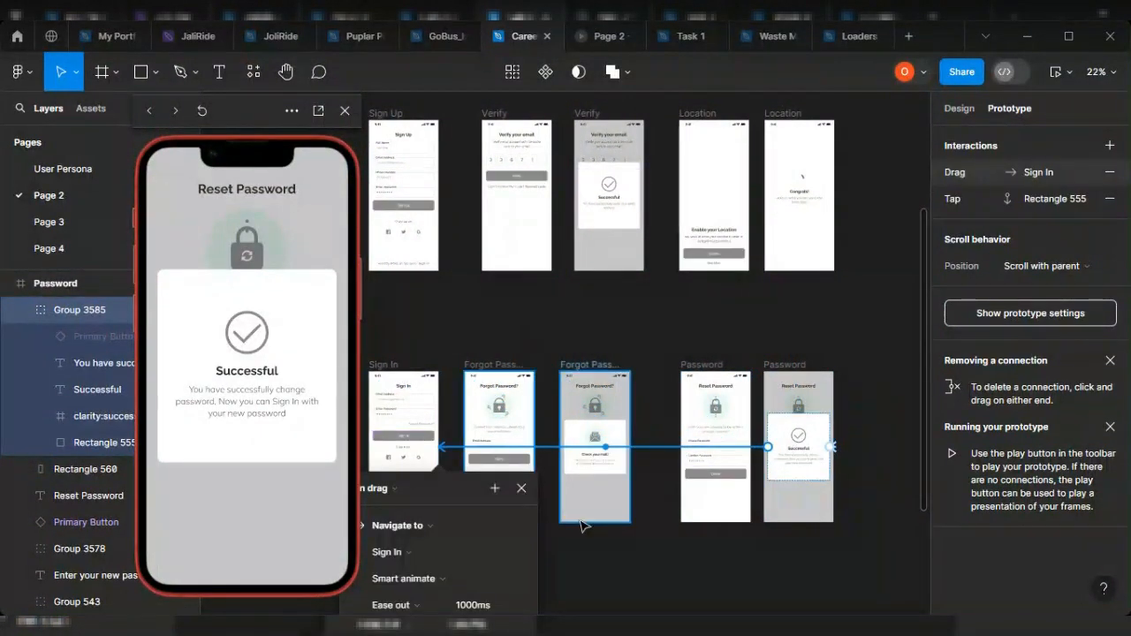
left_click_drag(436, 480, 683, 232)
left_click(623, 239)
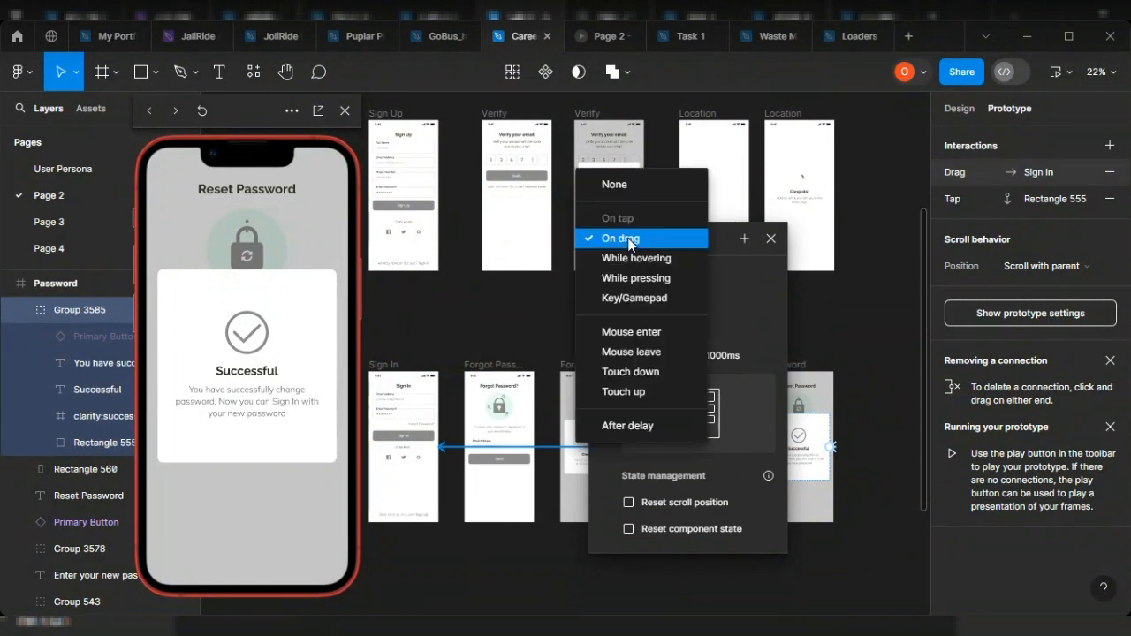
left_click(642, 426)
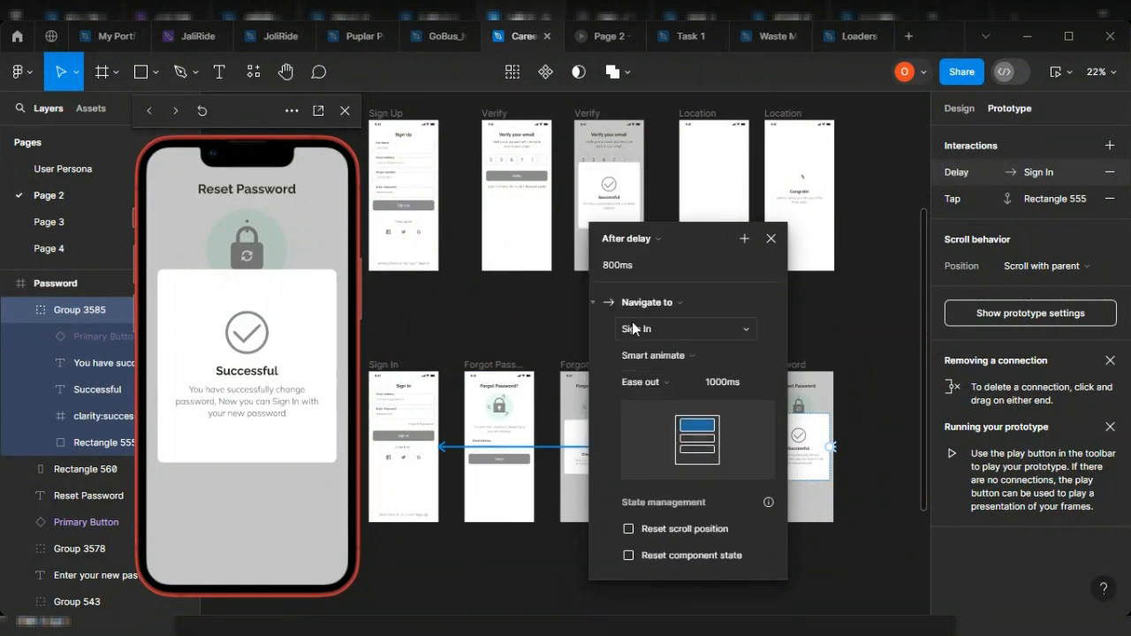
left_click(660, 352)
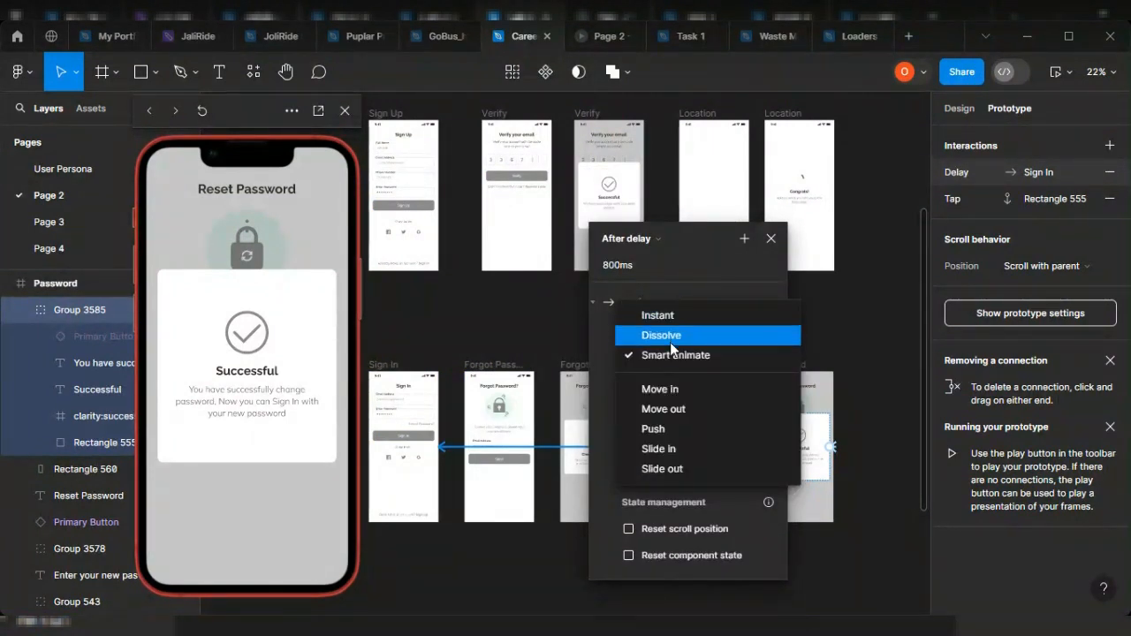
left_click(577, 316)
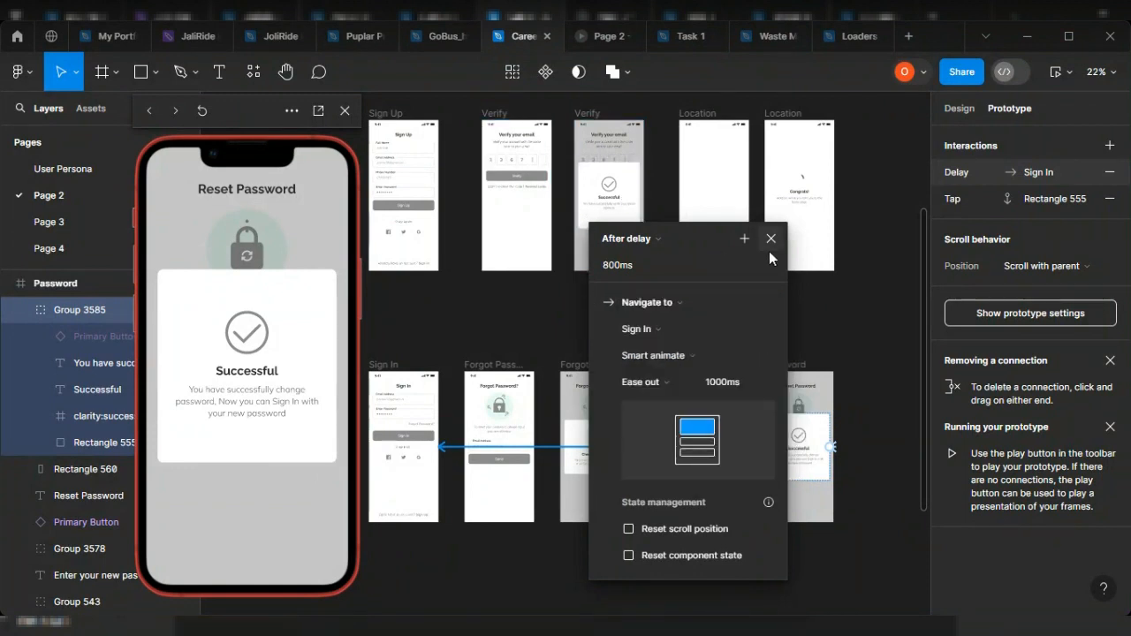
left_click(771, 239)
Step: Check the delay and animation settings of the Verify success card's connection to the Location frame
left_click(623, 196)
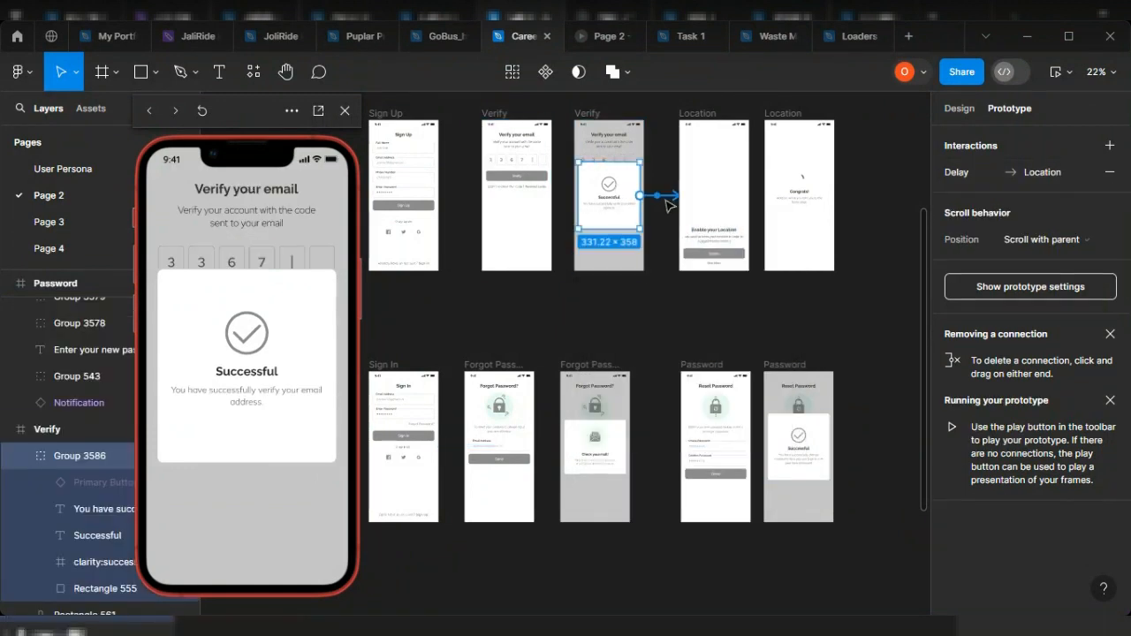
left_click(664, 197)
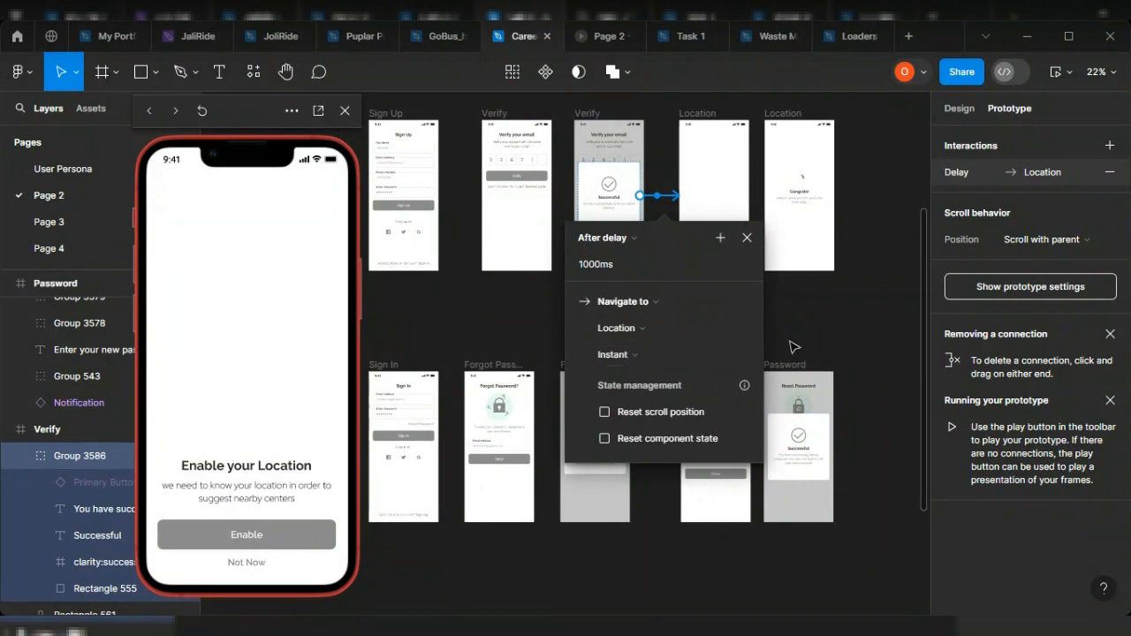
left_click(818, 349)
Step: Set the Password success card's connection to Sign In to an Instant transition with a 1000 ms delay
left_click(803, 442)
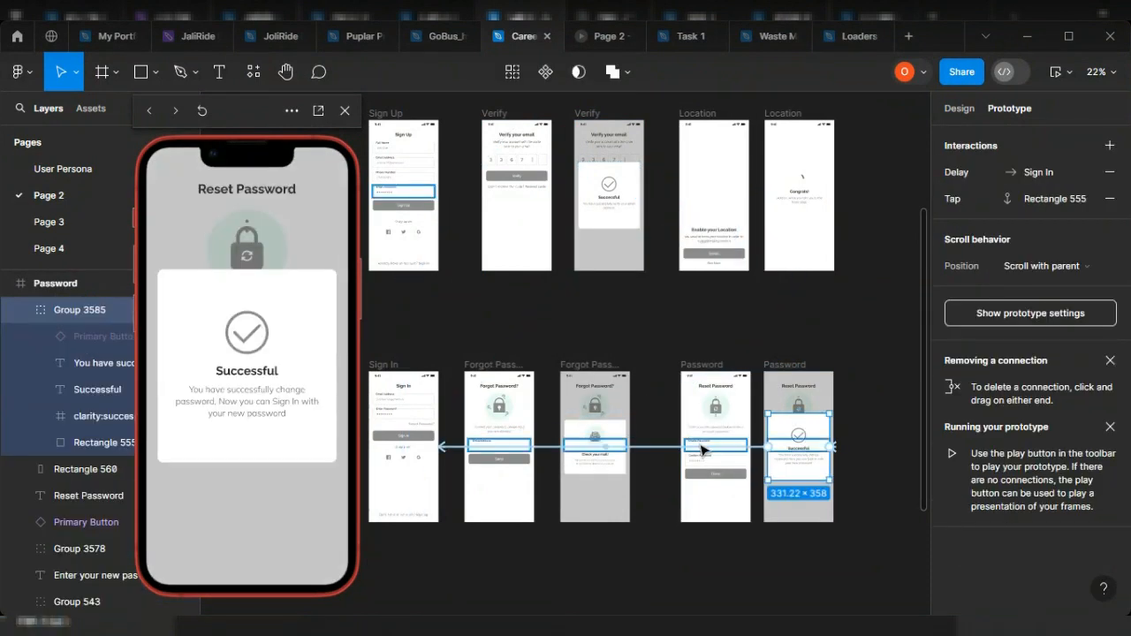
left_click(669, 453)
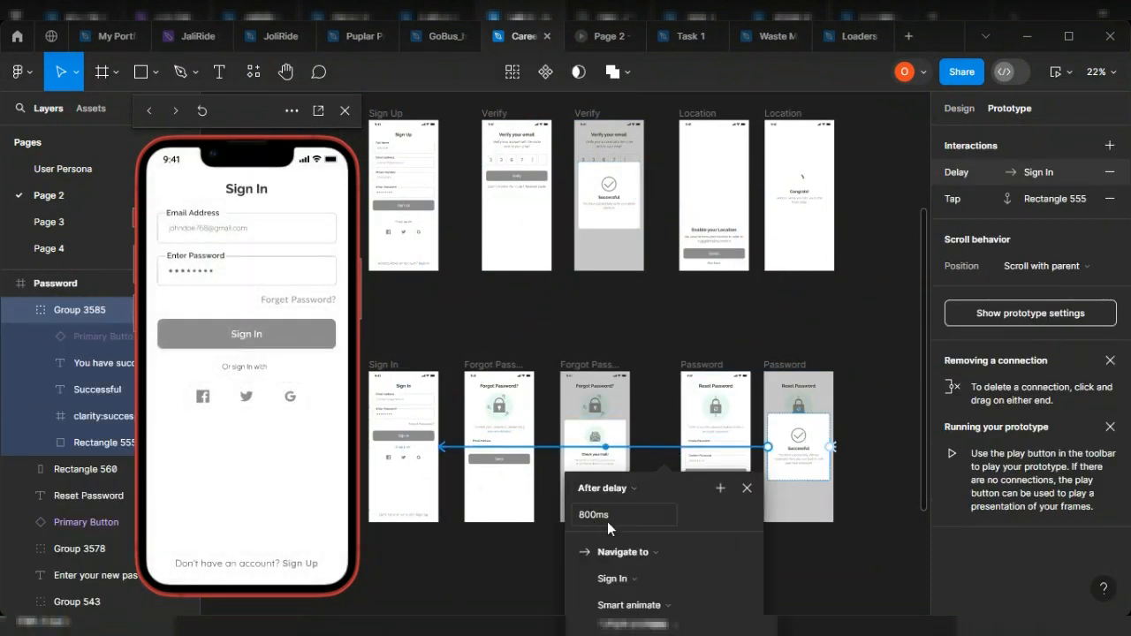
left_click(610, 357)
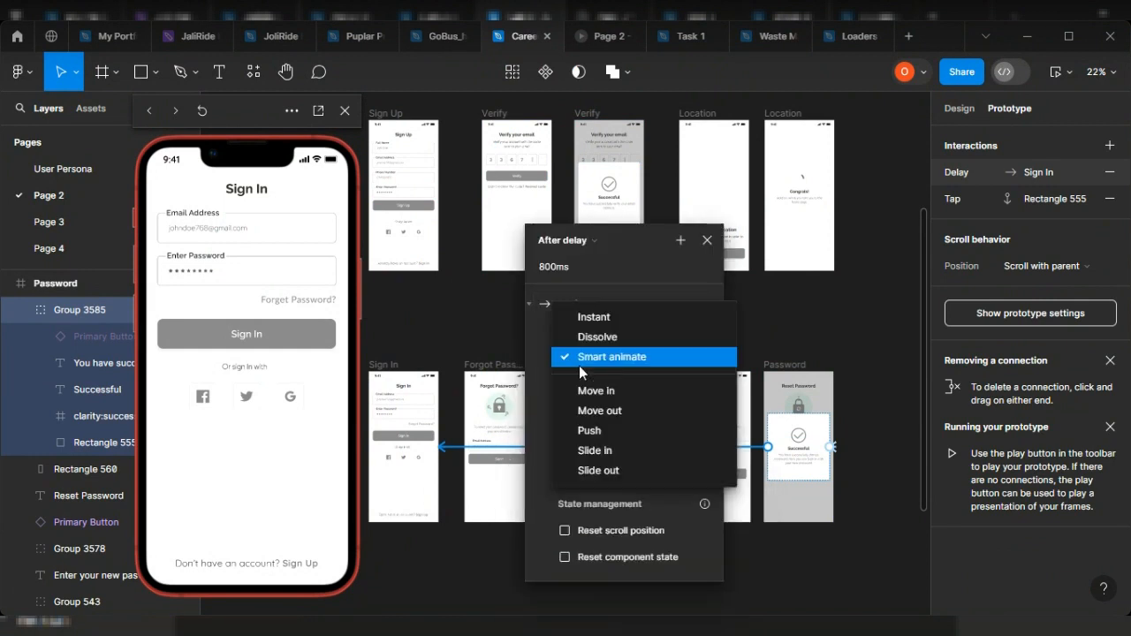
left_click(597, 318)
left_click(560, 266)
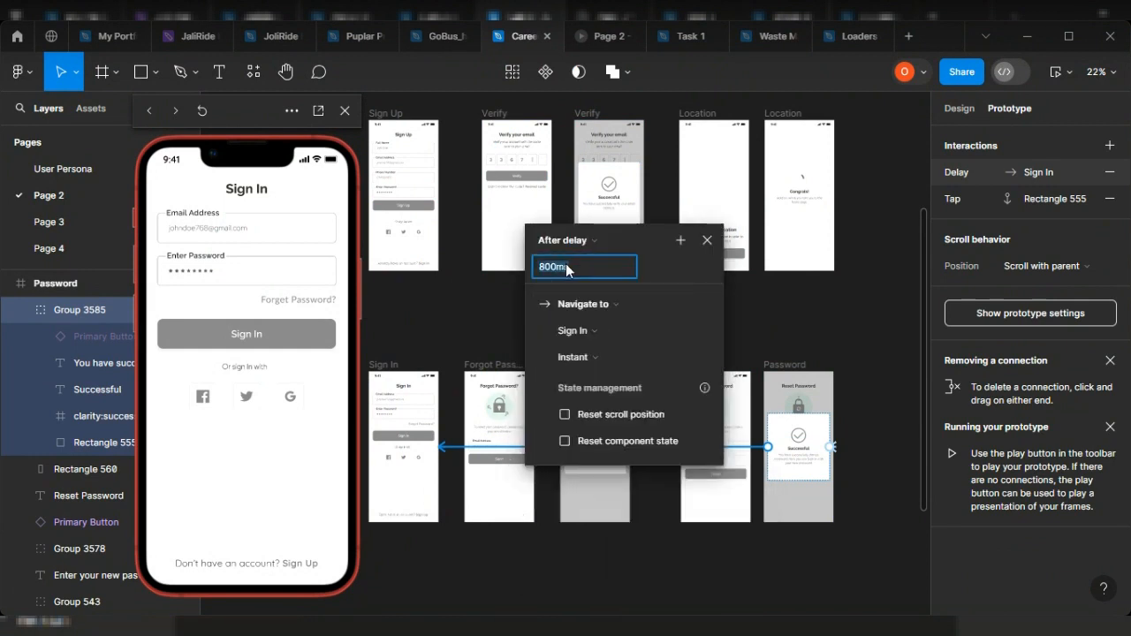
type("1000m")
left_click(765, 332)
Step: Preview the Password success card to check its delayed transition to the Sign In screen
left_click(832, 453)
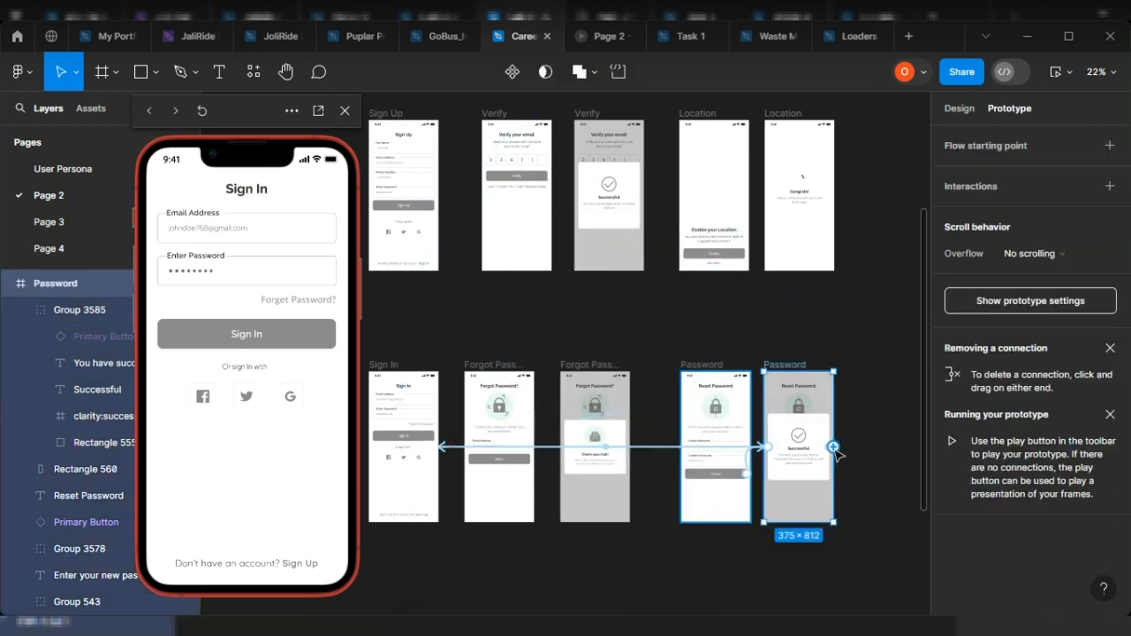
scroll(848, 457, "up", 8, "ctrl")
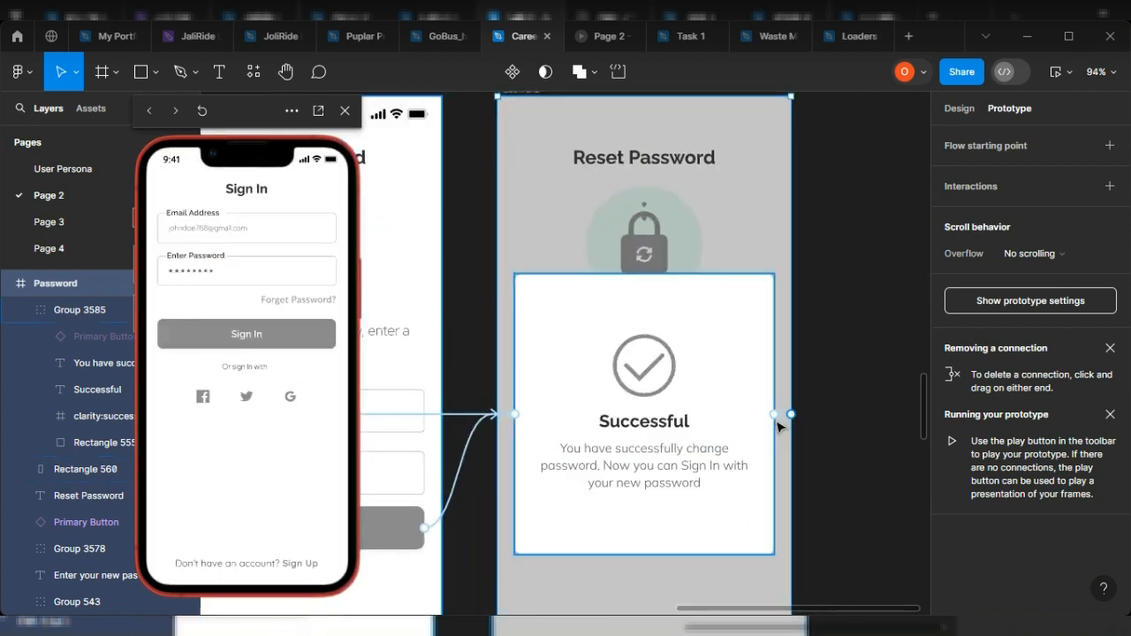
left_click(780, 417)
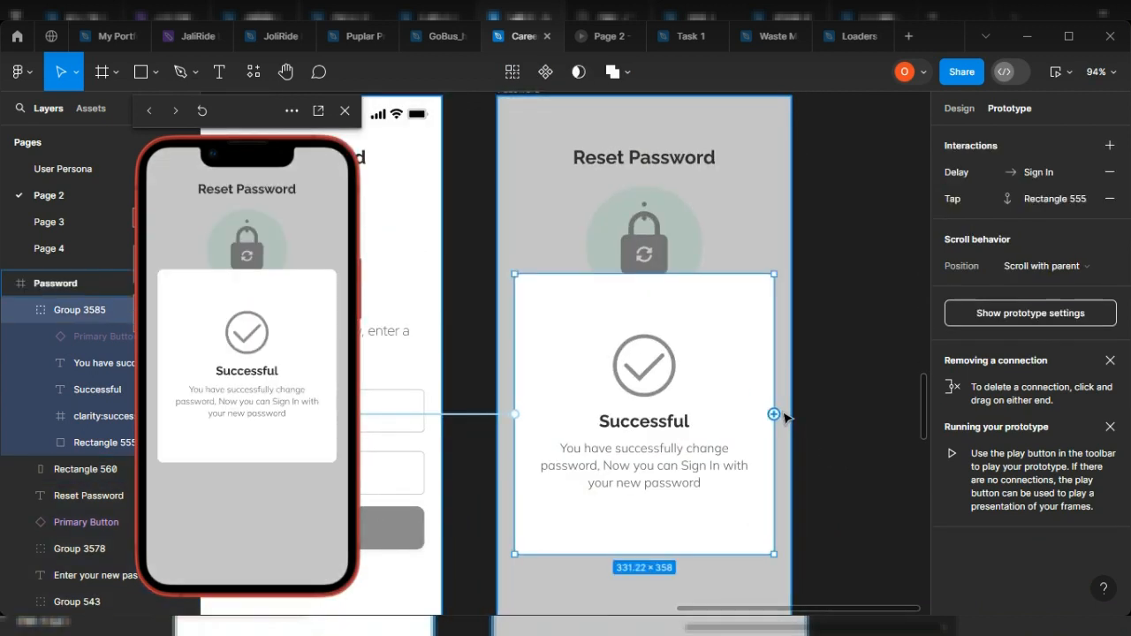
left_click(836, 420)
Step: Preview the Splash Screen frame to check its delayed transition to the first onboarding screen
scroll(837, 421, "down", 1, "ctrl")
scroll(842, 424, "down", 15, "ctrl")
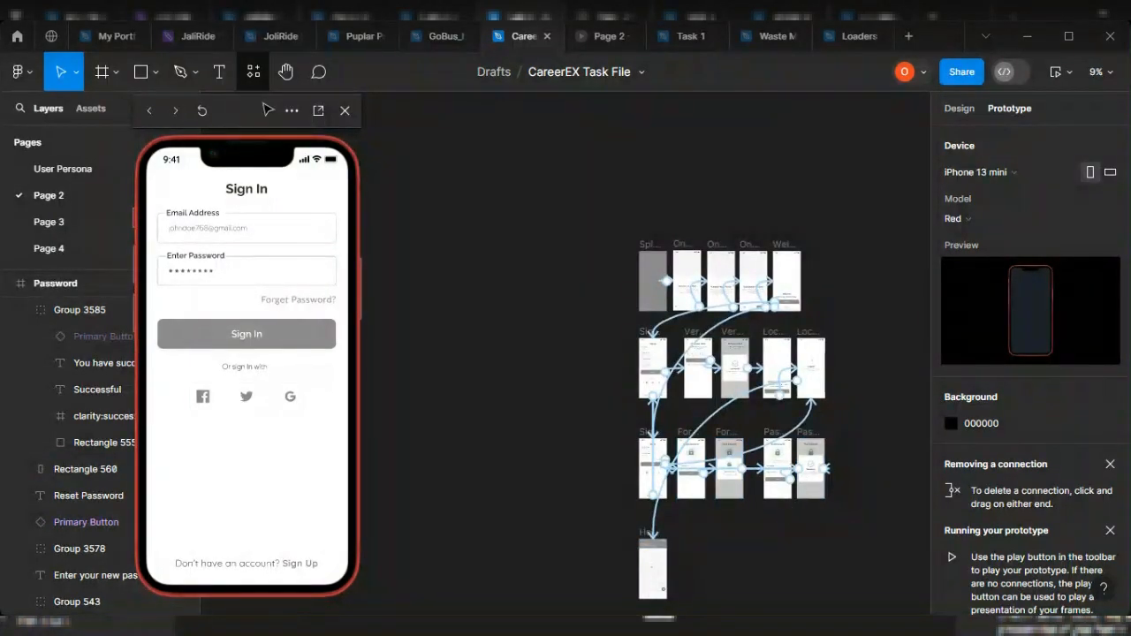
left_click(650, 245)
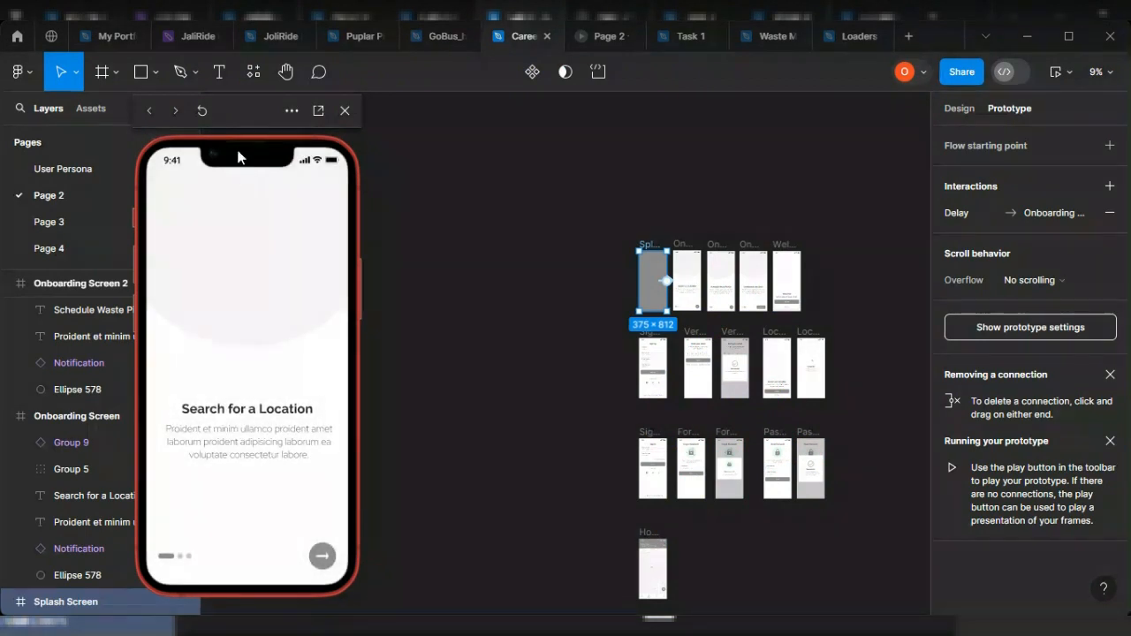
left_click(619, 202)
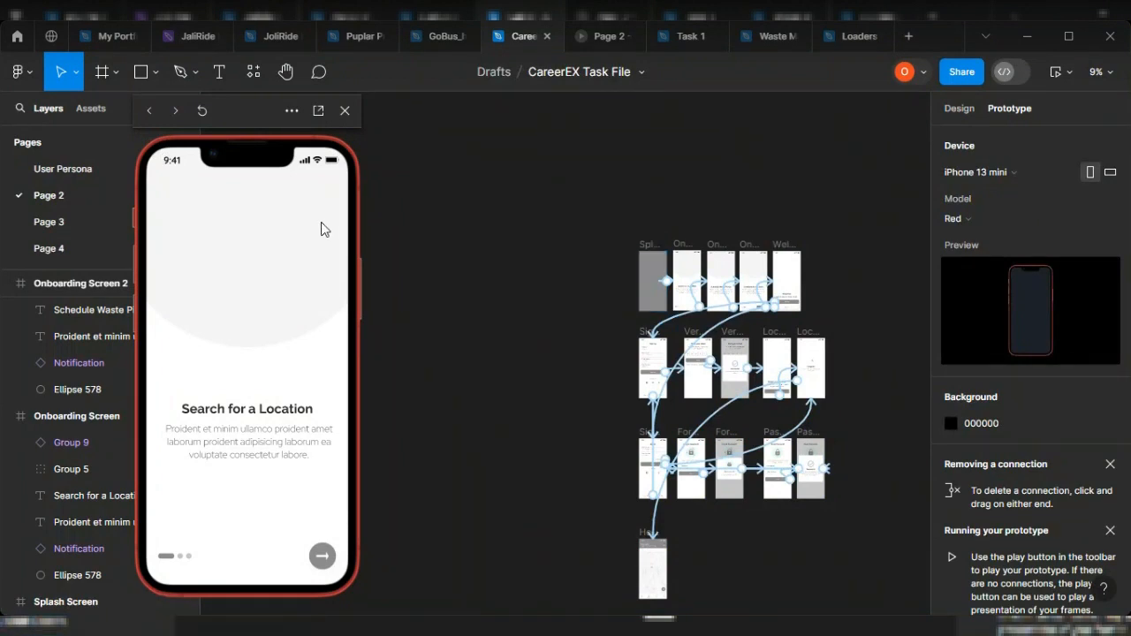
left_click(651, 251)
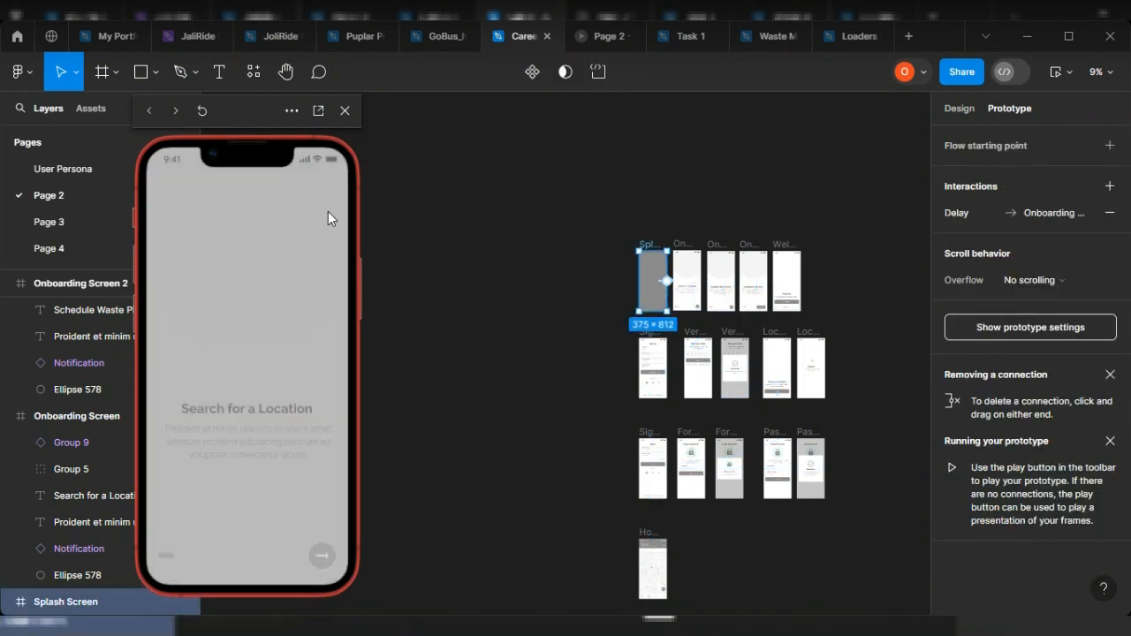
Step: Walk through onboarding, sign-up and email verification in the preview, choosing Not Now for location access to reach the home page
left_click(323, 556)
left_click(324, 557)
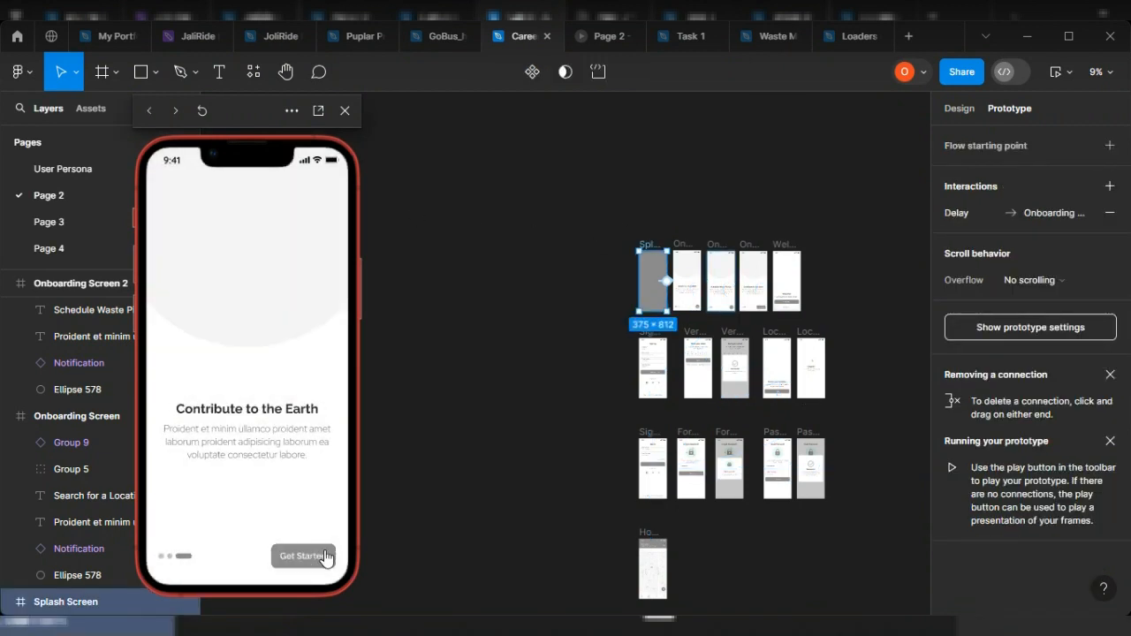
left_click(302, 557)
left_click(282, 521)
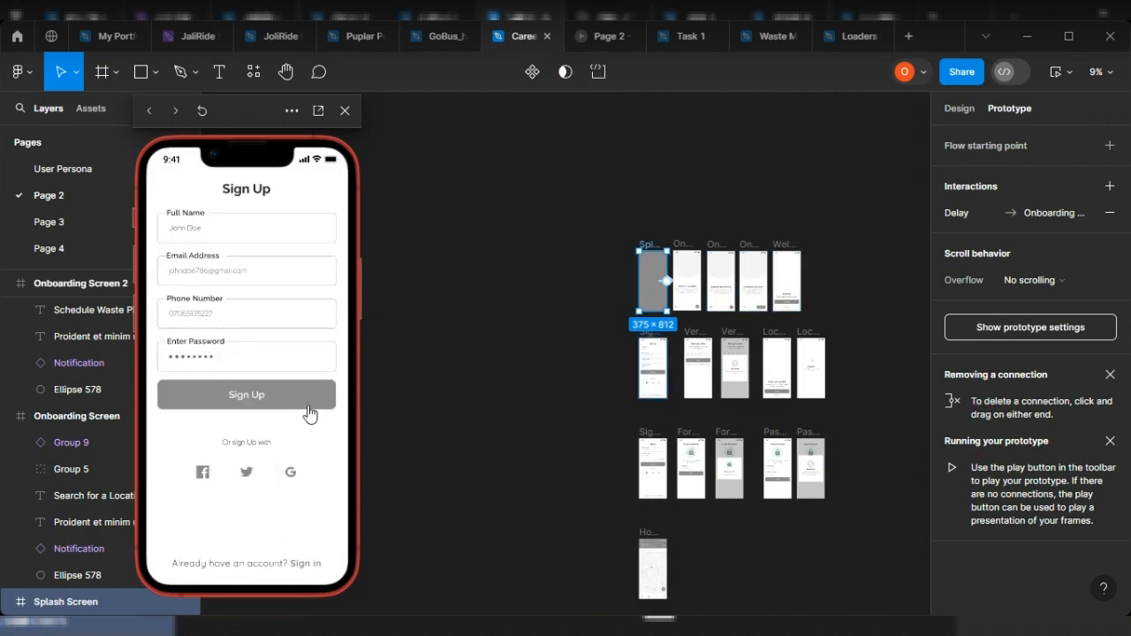
left_click(291, 398)
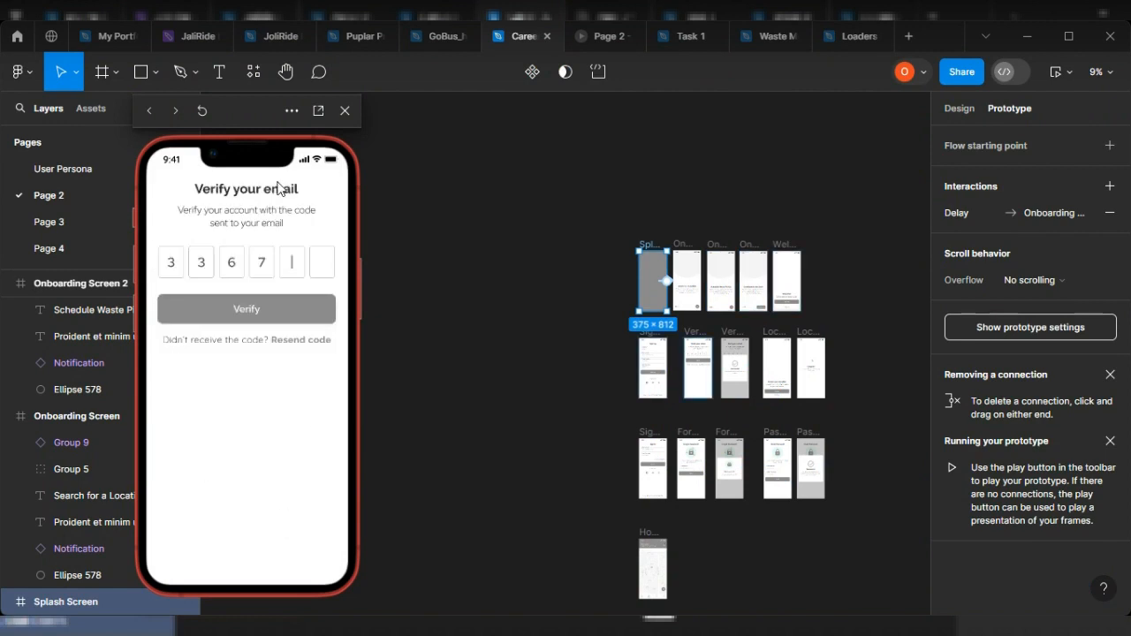
left_click(302, 324)
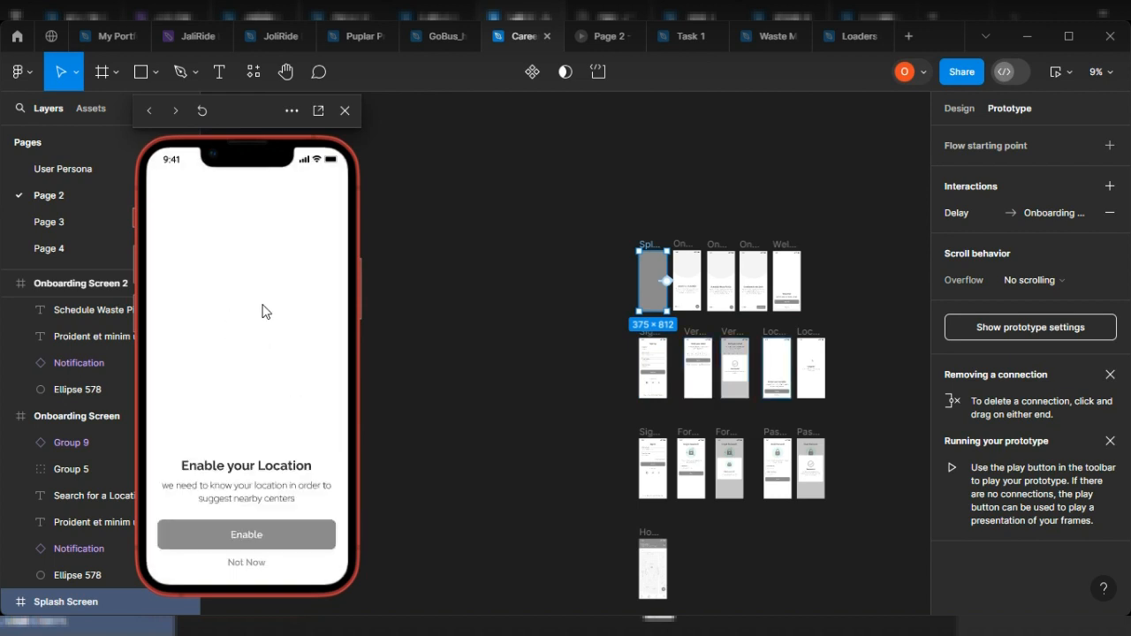
left_click(243, 566)
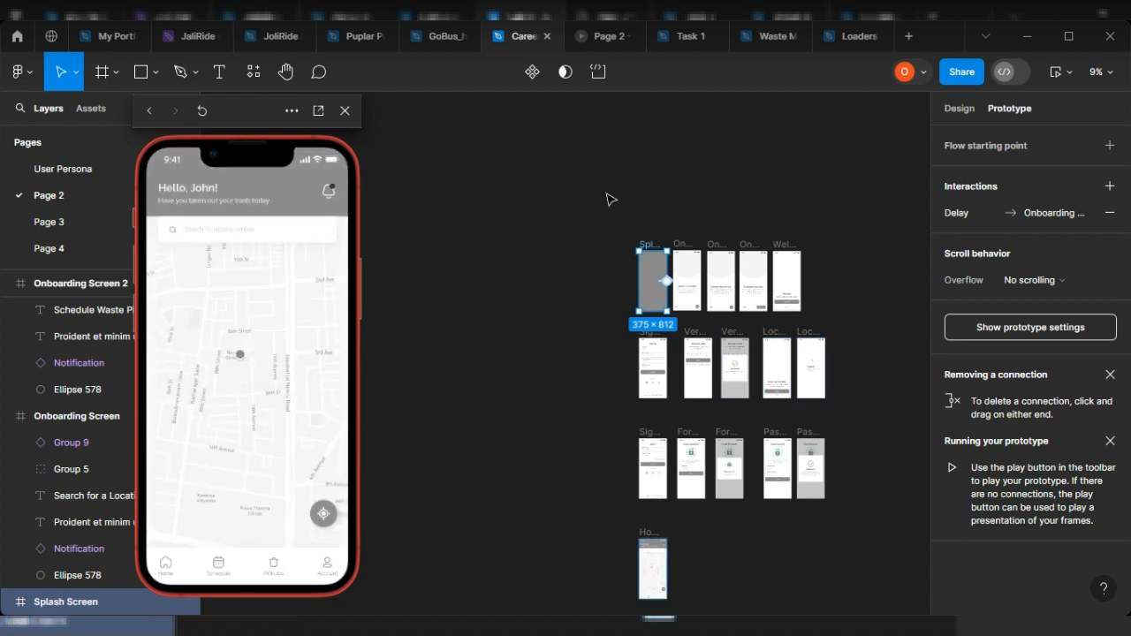
Step: Restart the preview from the Splash Screen frame, then clear the selection to show all prototype connections
left_click(680, 232)
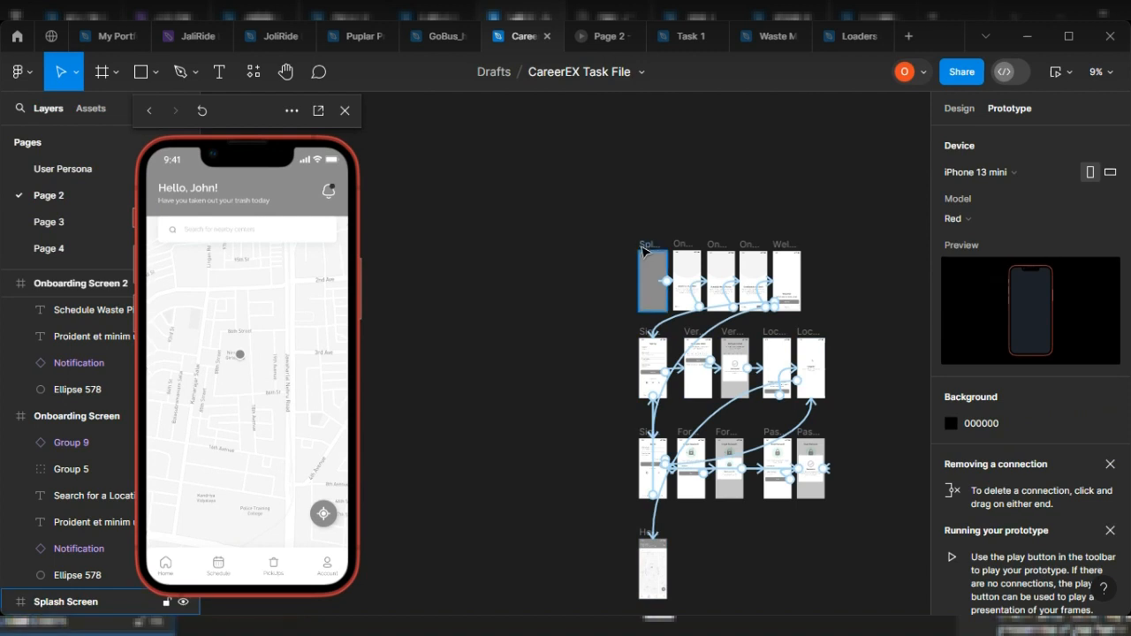
left_click(649, 258)
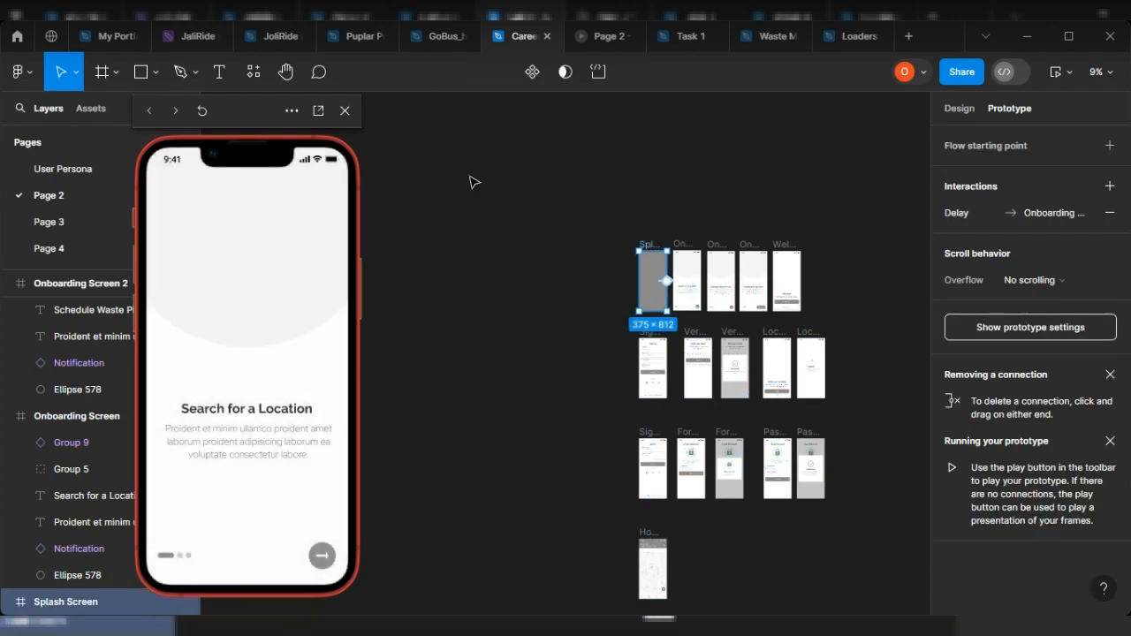
left_click(599, 168)
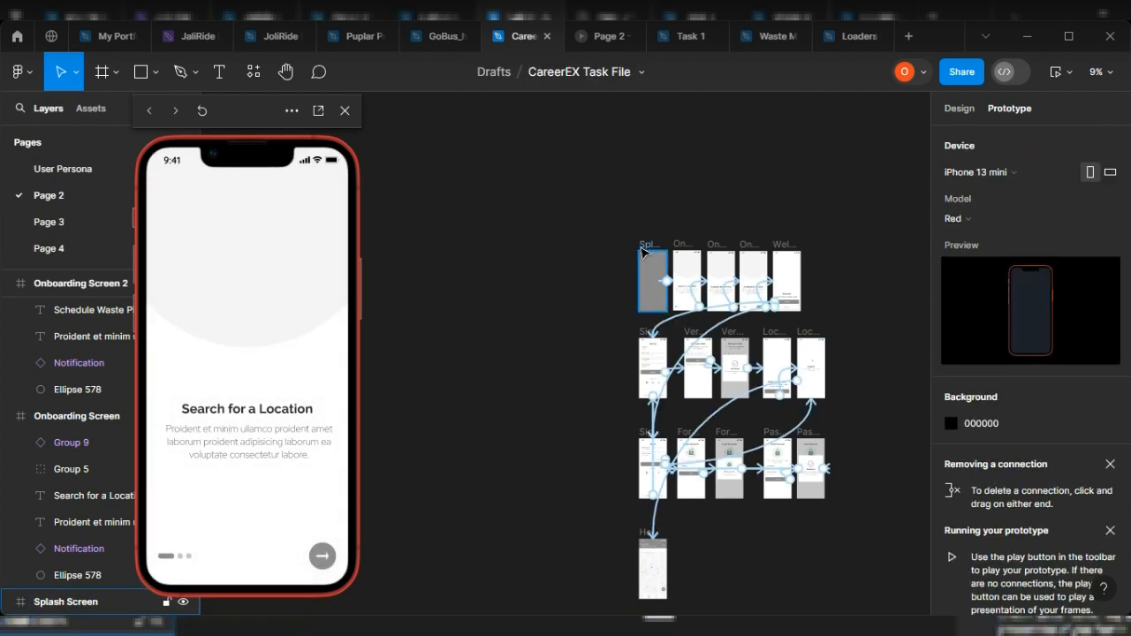
Step: Preview the flow from the Splash Screen through onboarding and Sign In to the home page, then clear the selection
left_click(643, 256)
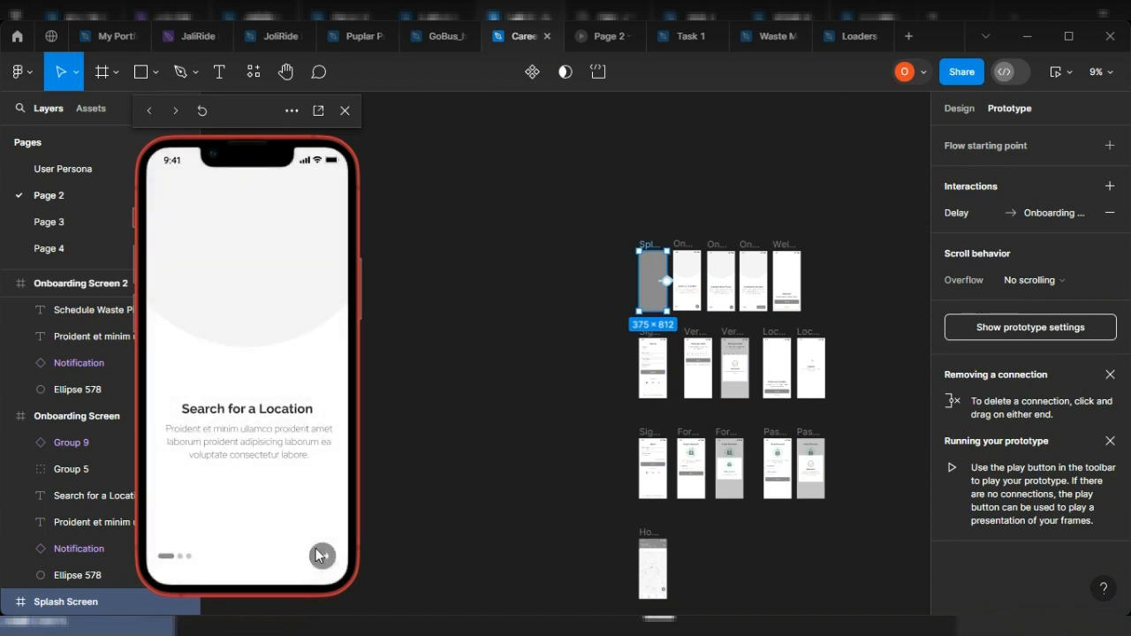
left_click(321, 555)
left_click(323, 559)
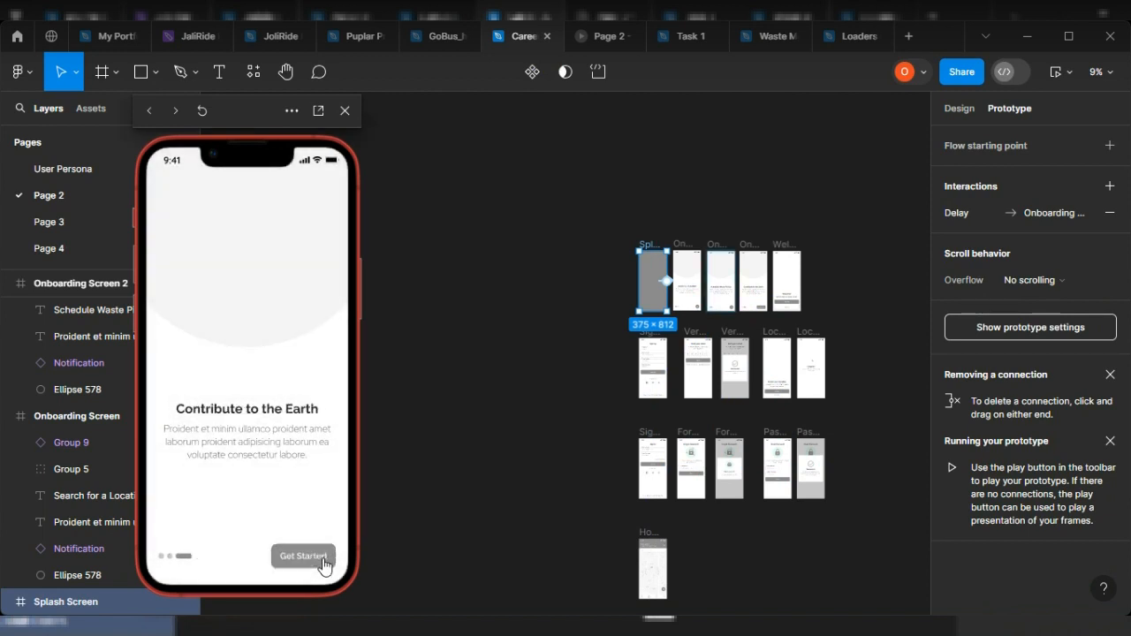
left_click(303, 559)
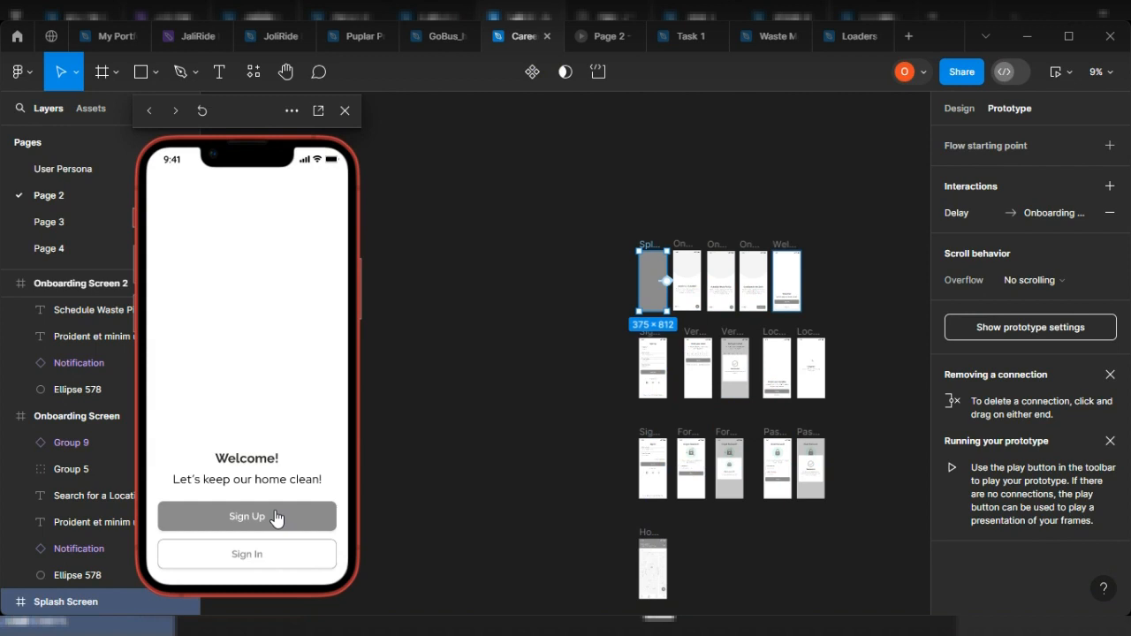
left_click(280, 555)
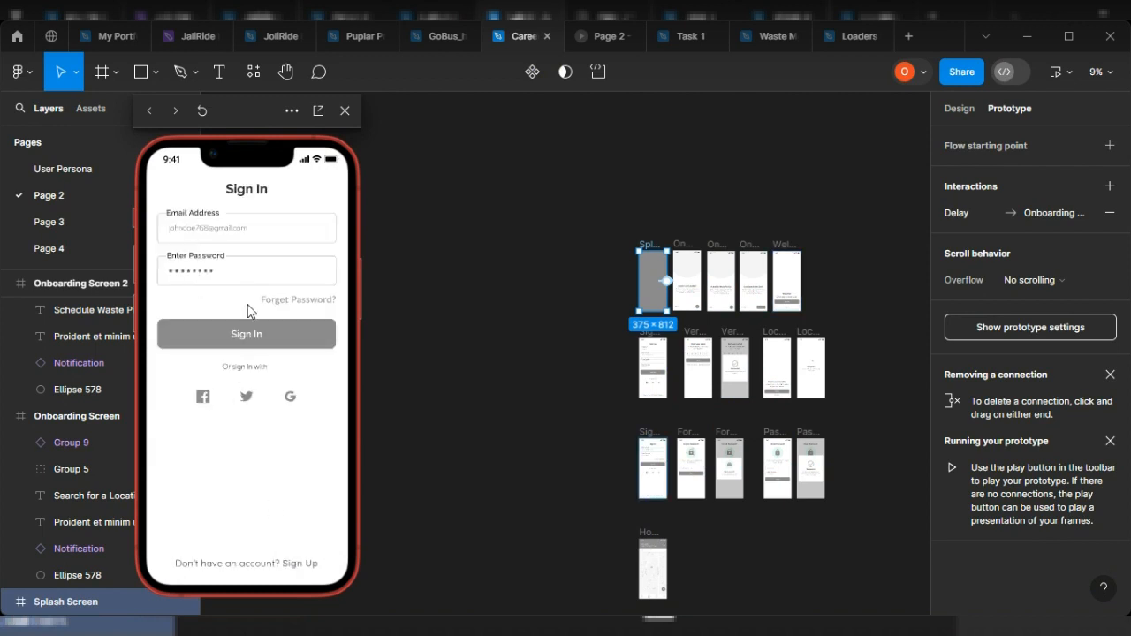
left_click(276, 345)
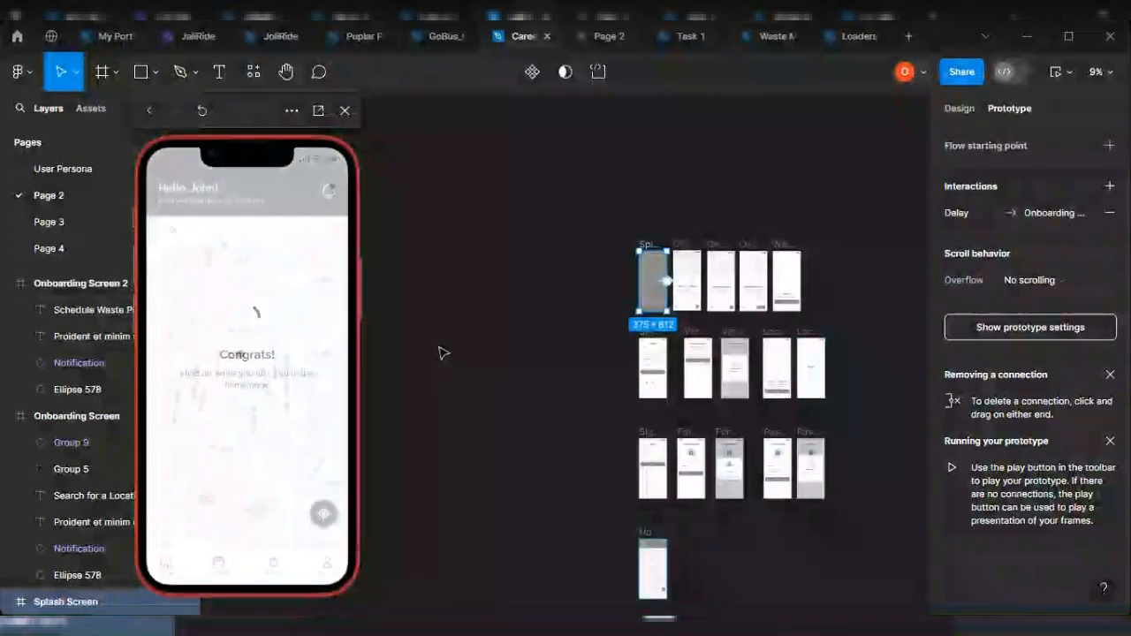
left_click(447, 349)
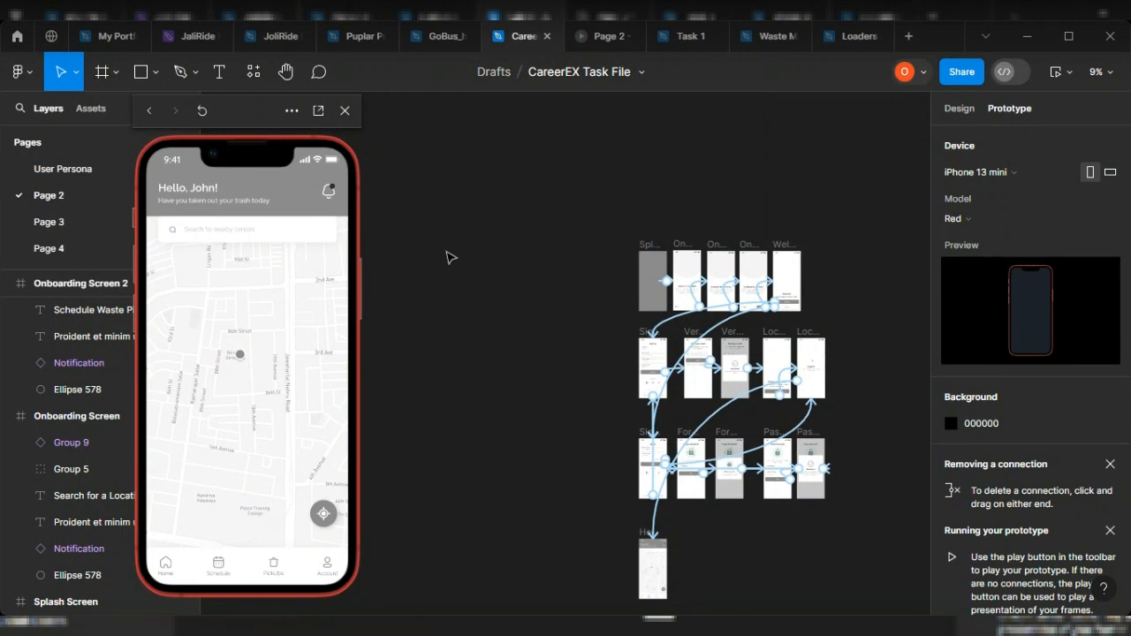
Step: Restart the preview from the Splash Screen frame and go through the onboarding and Welcome screens to Sign In
left_click(84, 601)
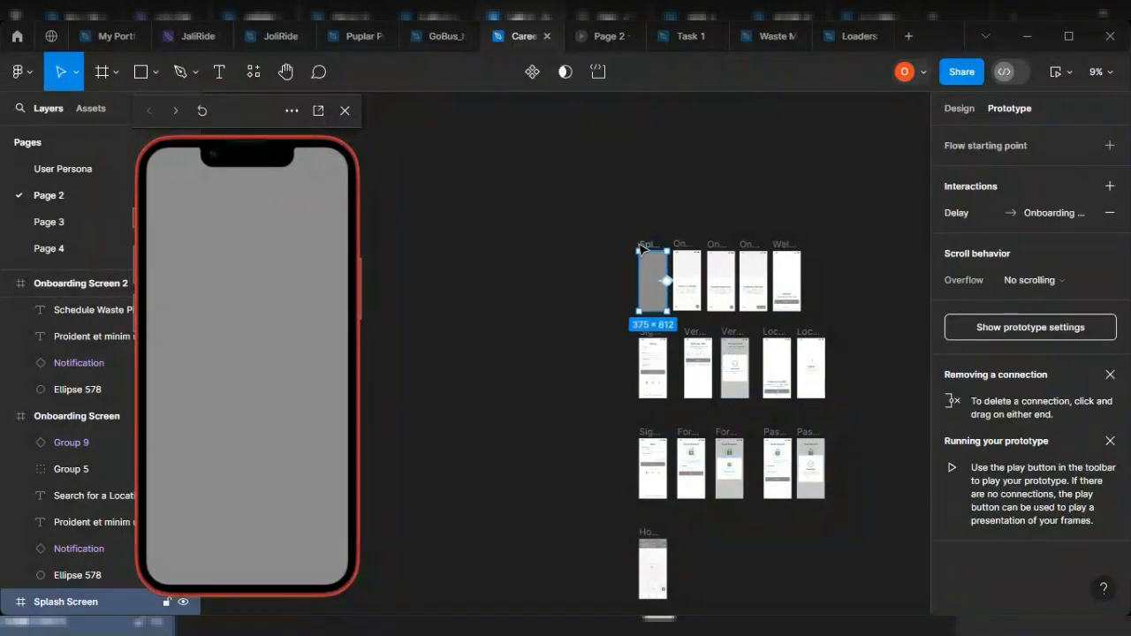
left_click(326, 563)
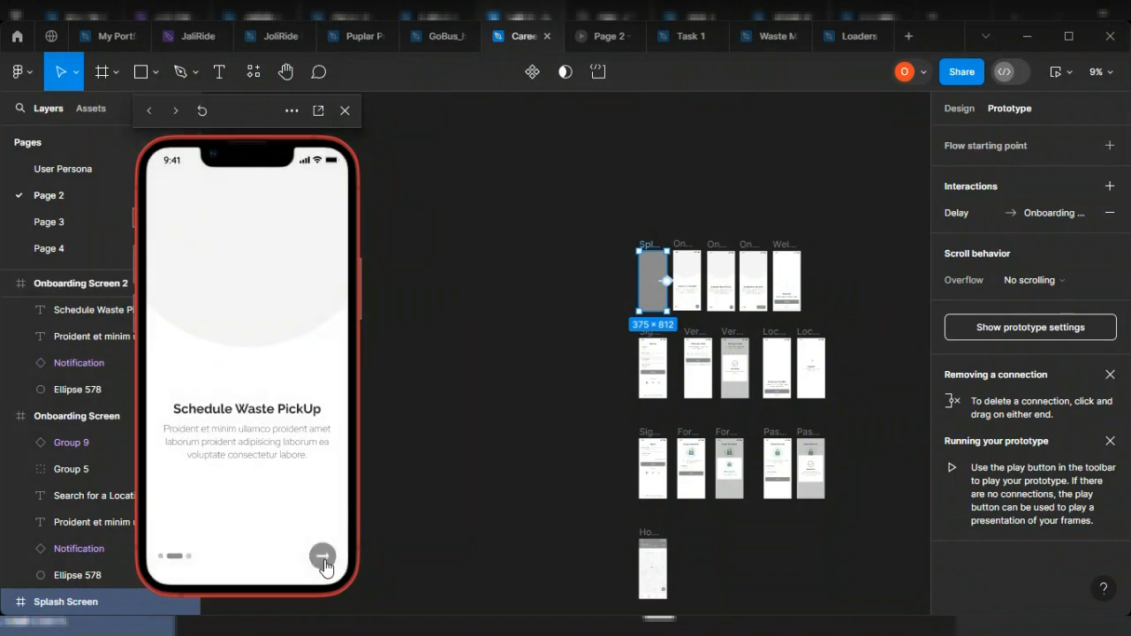
left_click(324, 562)
left_click(323, 562)
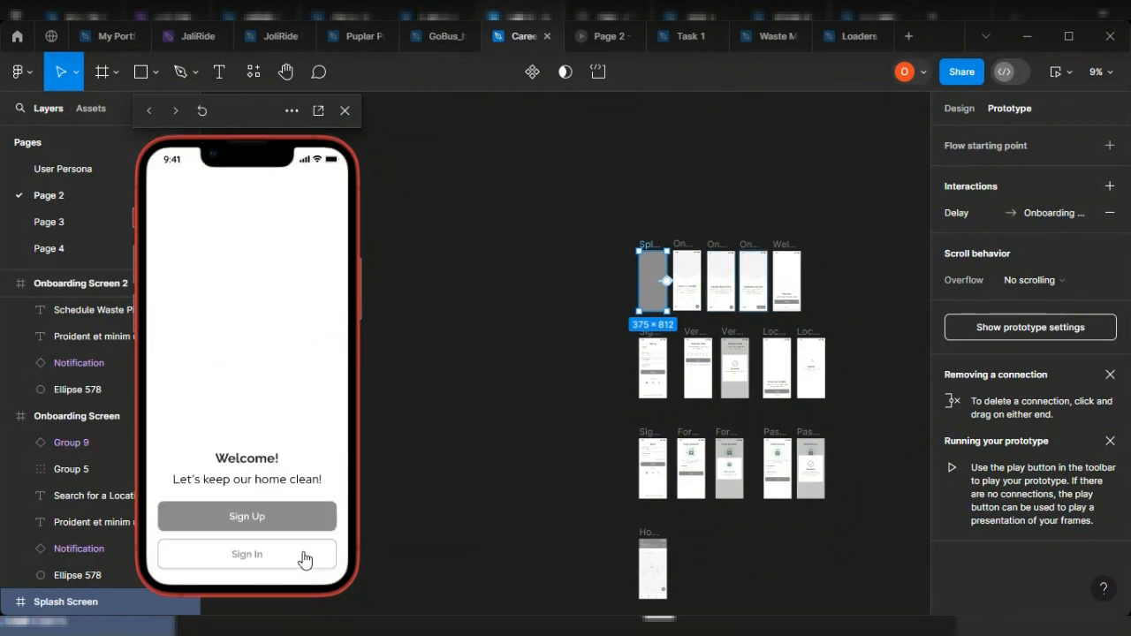
left_click(272, 560)
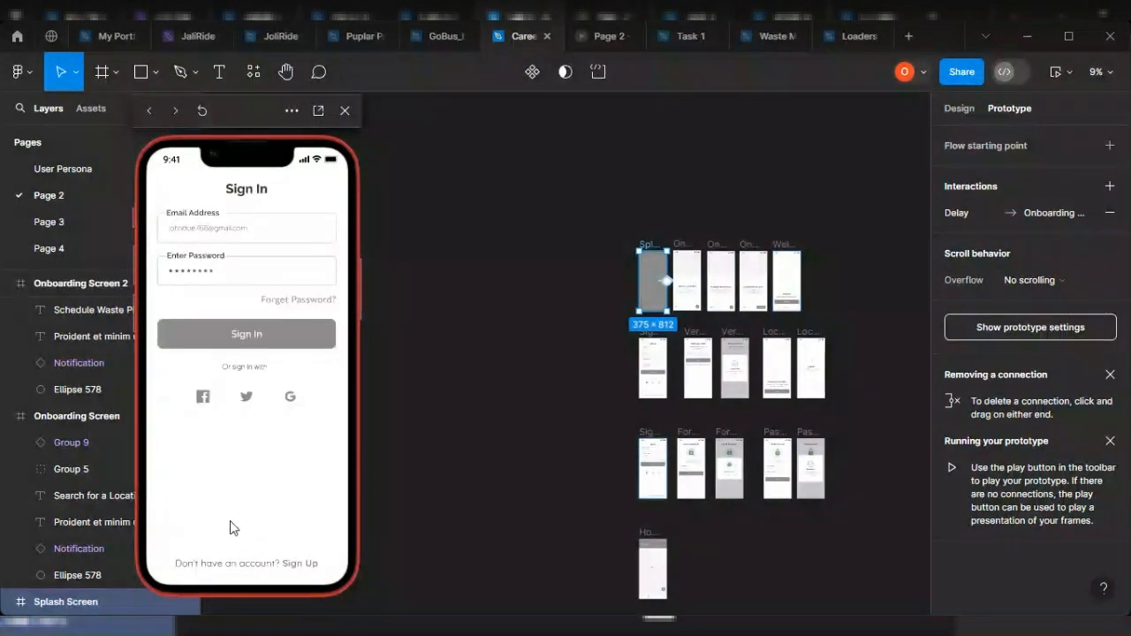
Step: Test the forgot-password flow in the preview, sending the reset email, completing Reset Password and signing in again
left_click(308, 304)
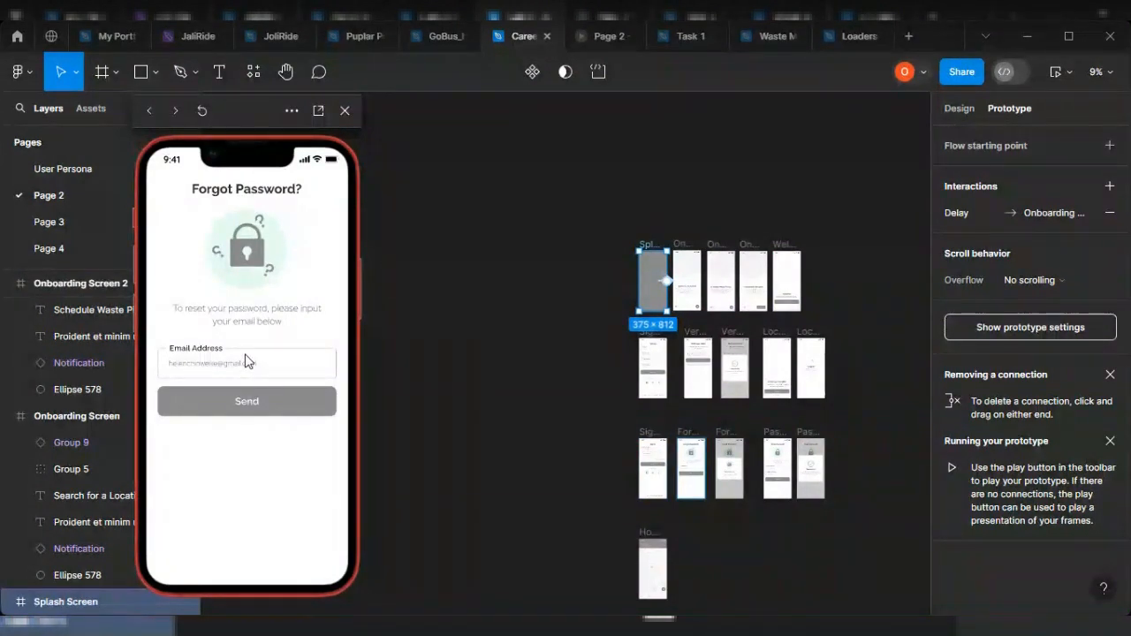
left_click(269, 419)
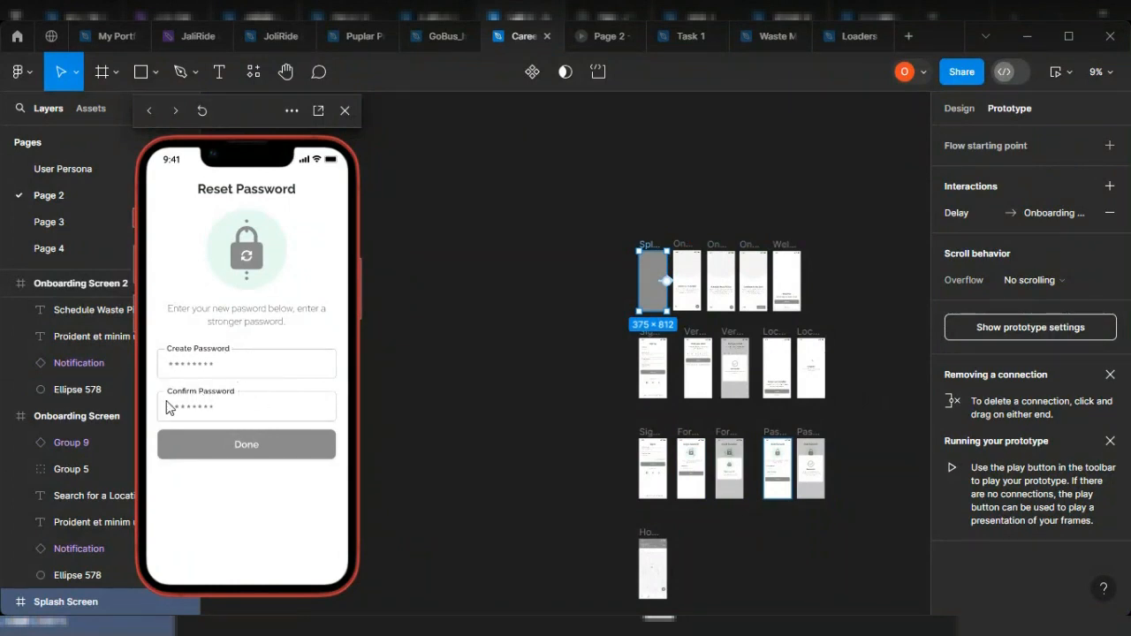
left_click(248, 452)
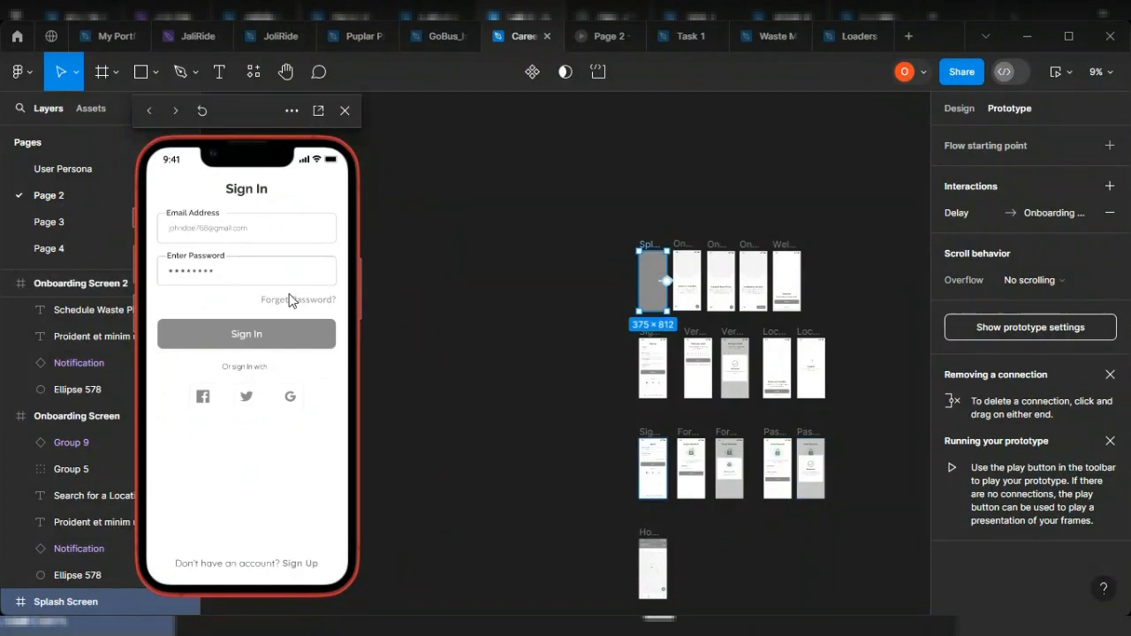
left_click(260, 340)
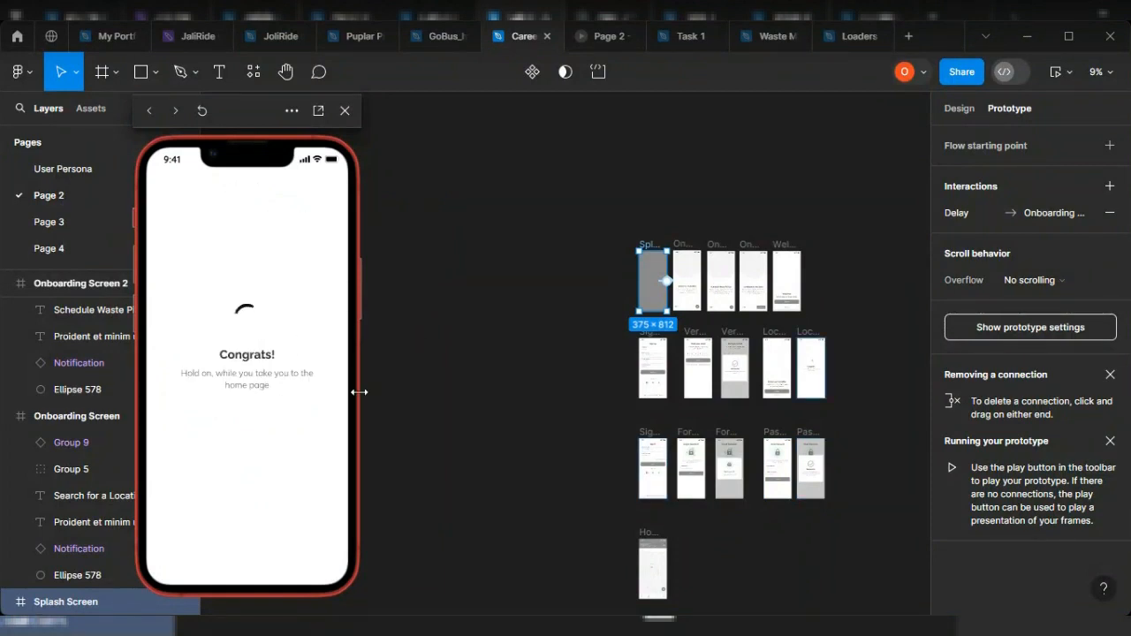